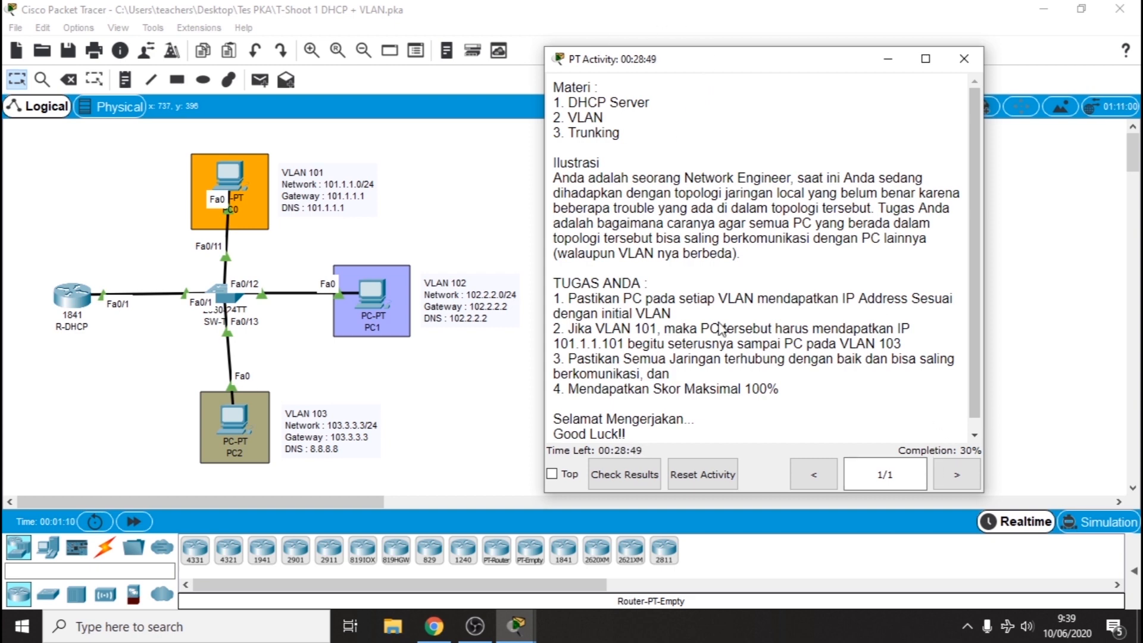
# Move PC2 with its VLAN 103 background so it sits directly below the SW-Trunk switch
pyautogui.moveTo(163, 382); pyautogui.dragTo(225, 423)
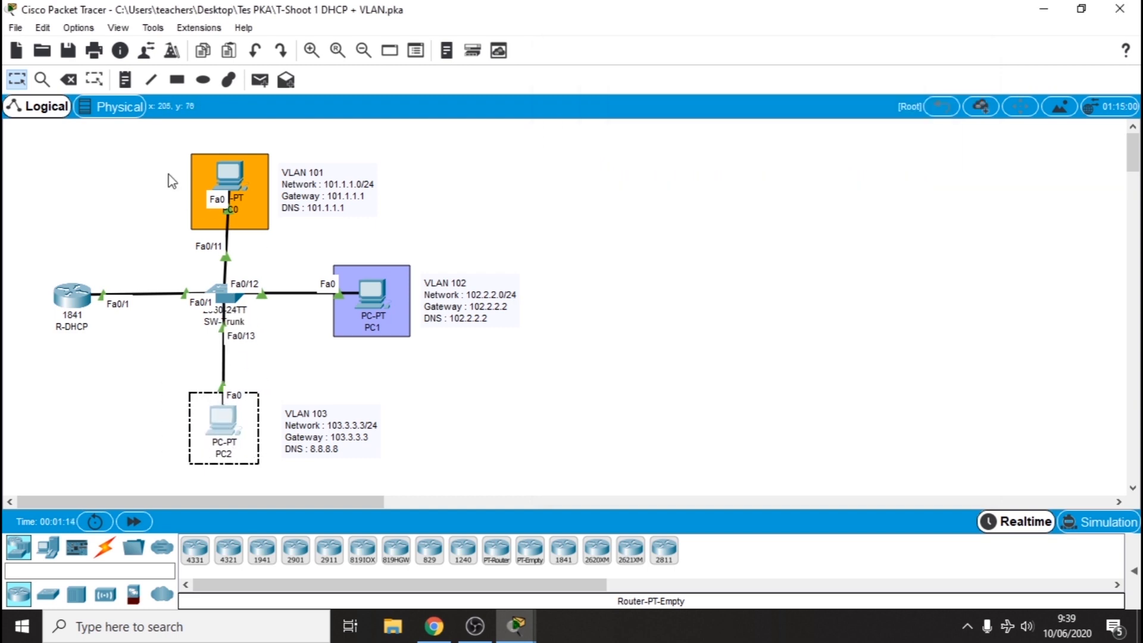
pyautogui.click(140, 186)
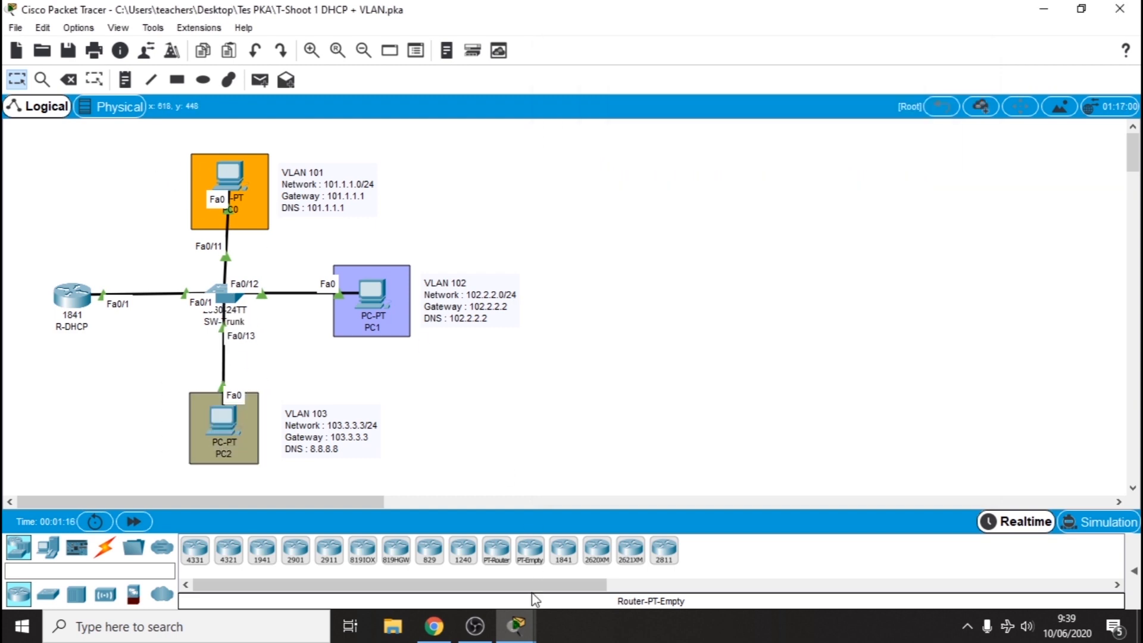
# Bring up the PT Activity instructions and look through PC0's desktop applications while reviewing the tasks
pyautogui.moveTo(516, 625)
pyautogui.click(587, 548)
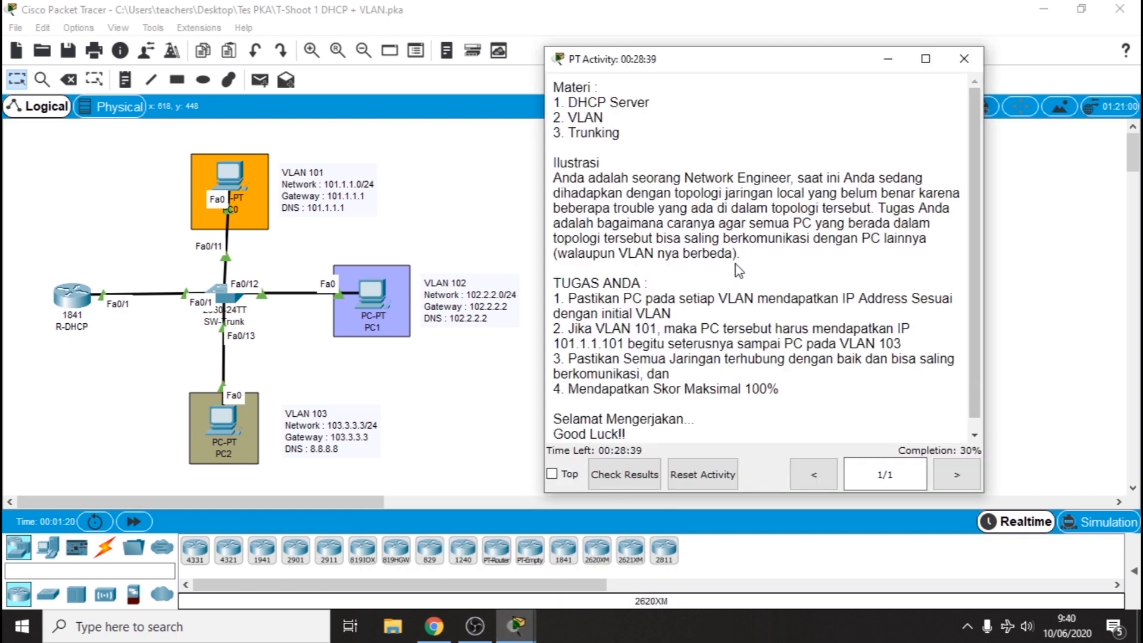
pyautogui.click(235, 175)
pyautogui.click(474, 111)
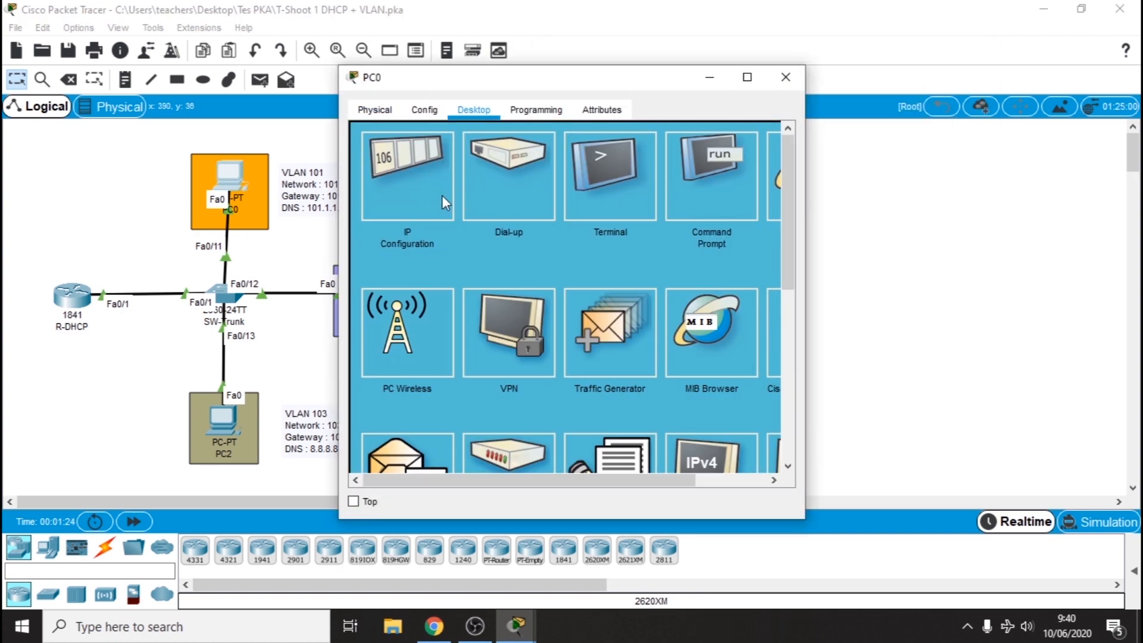
pyautogui.click(498, 604)
pyautogui.click(519, 626)
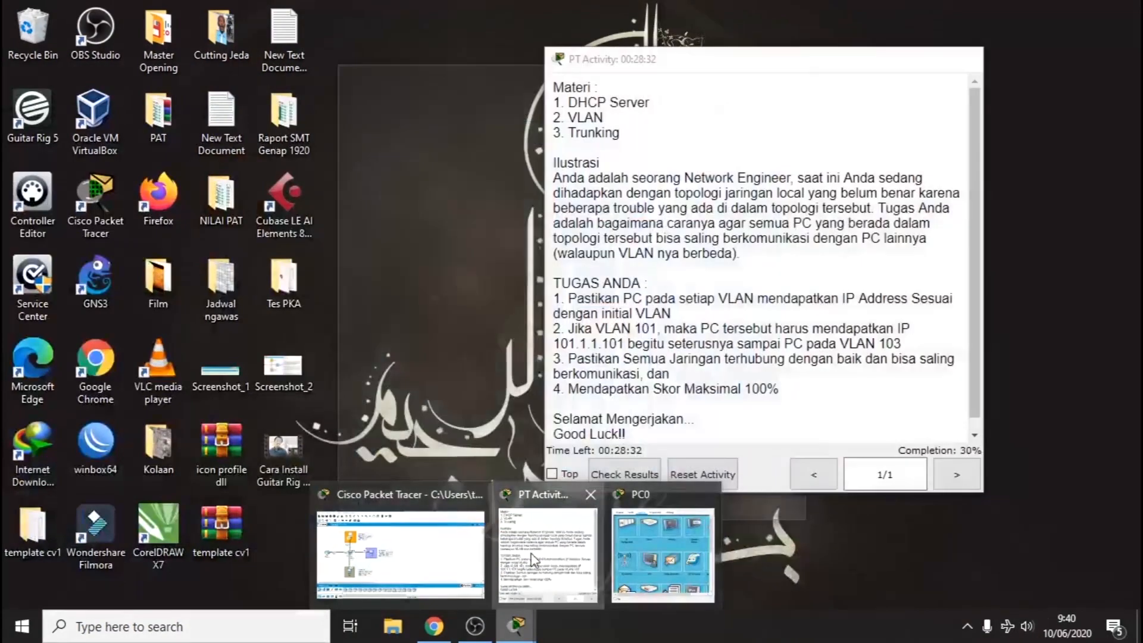
pyautogui.click(534, 560)
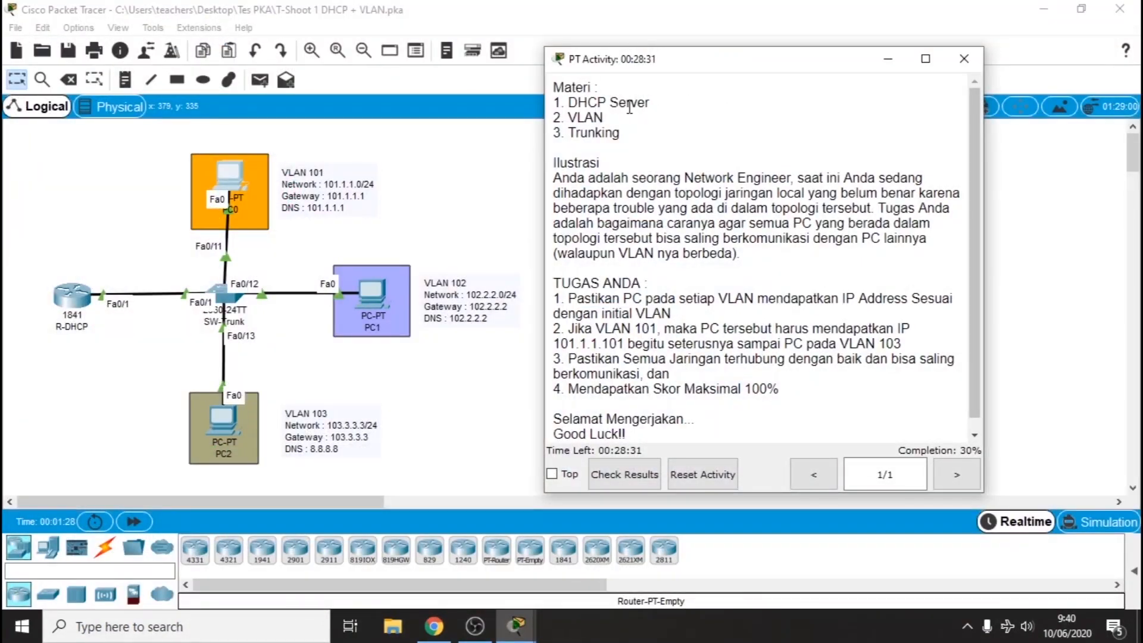
# Request a DHCP address on PC0 and check its resulting IP configuration
pyautogui.click(411, 225)
pyautogui.click(243, 187)
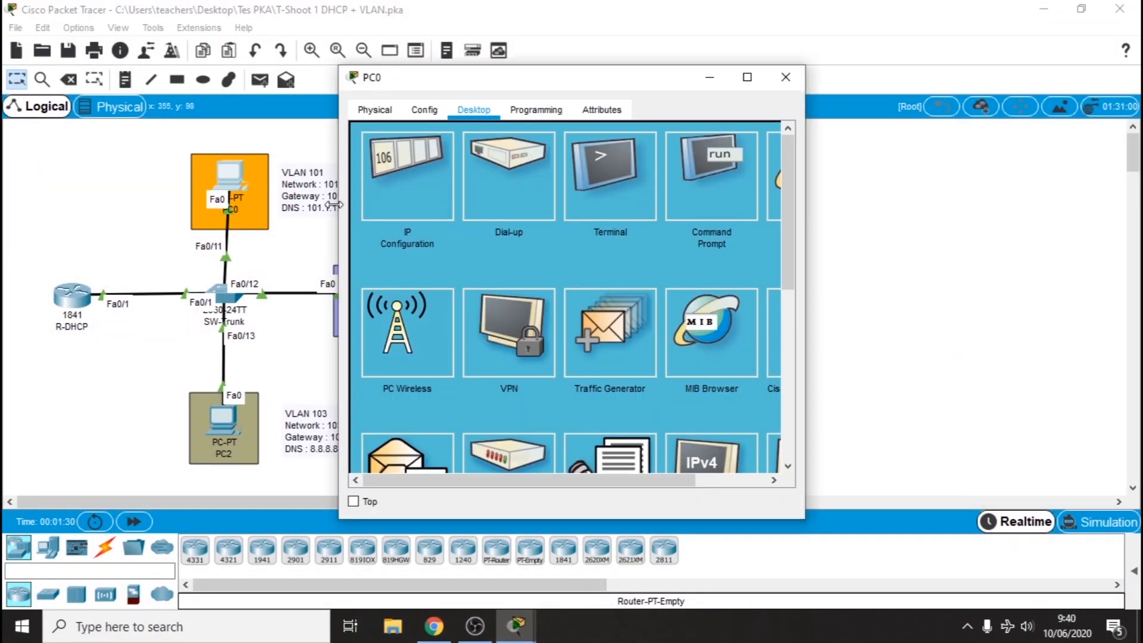
pyautogui.click(442, 194)
pyautogui.click(370, 203)
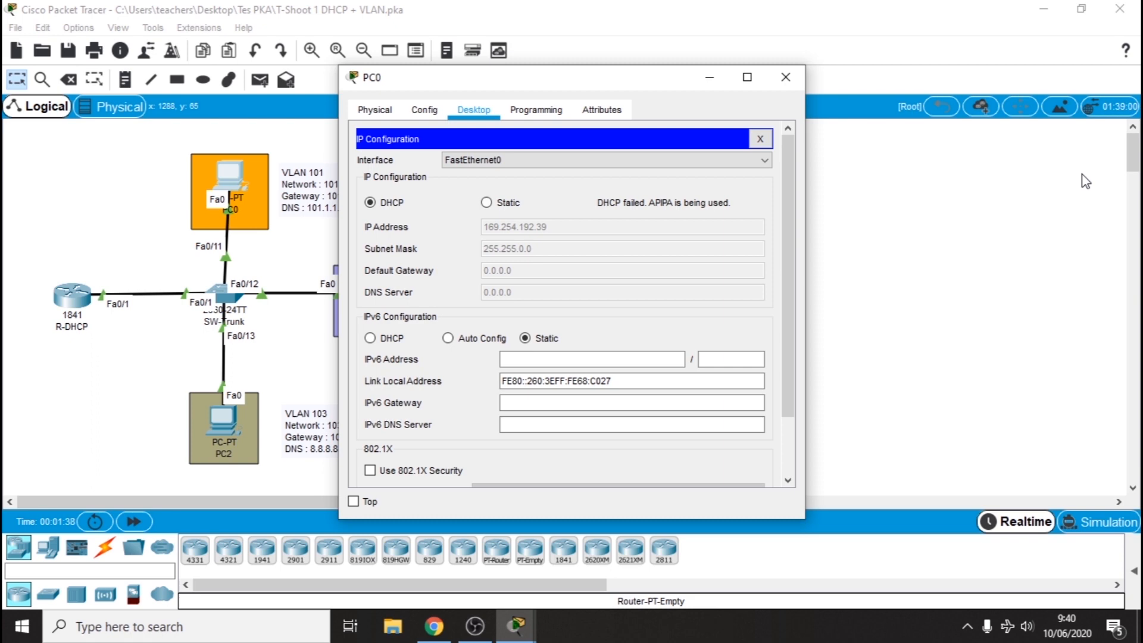
pyautogui.click(785, 77)
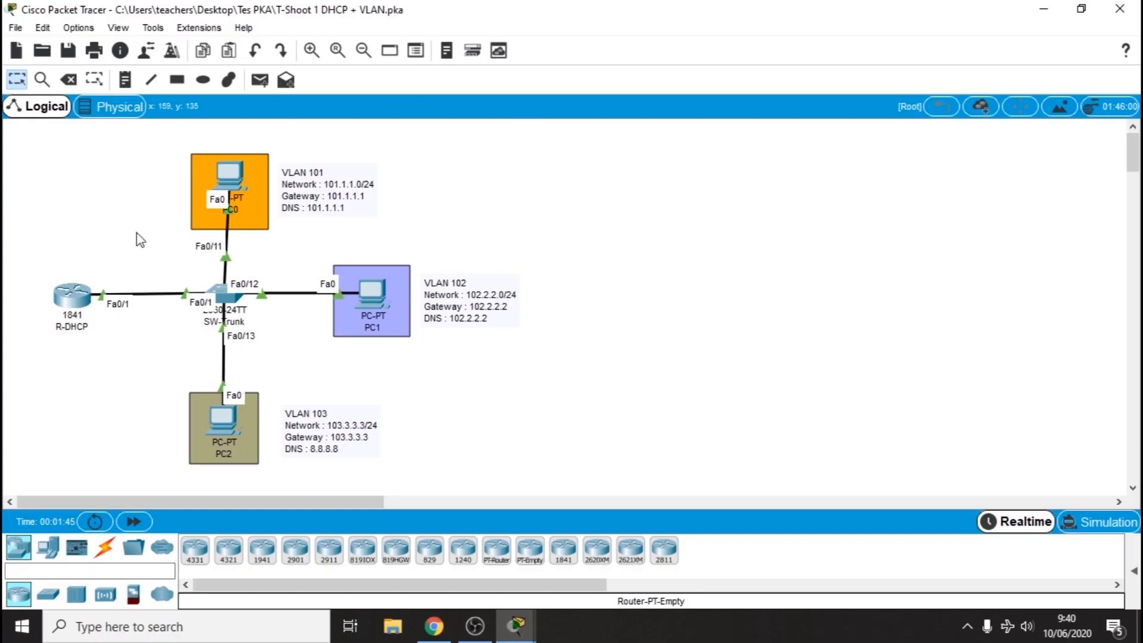
# Reread the PT Activity window's material, illustration and task list, comparing them with the network topology
pyautogui.moveTo(515, 625)
pyautogui.click(607, 545)
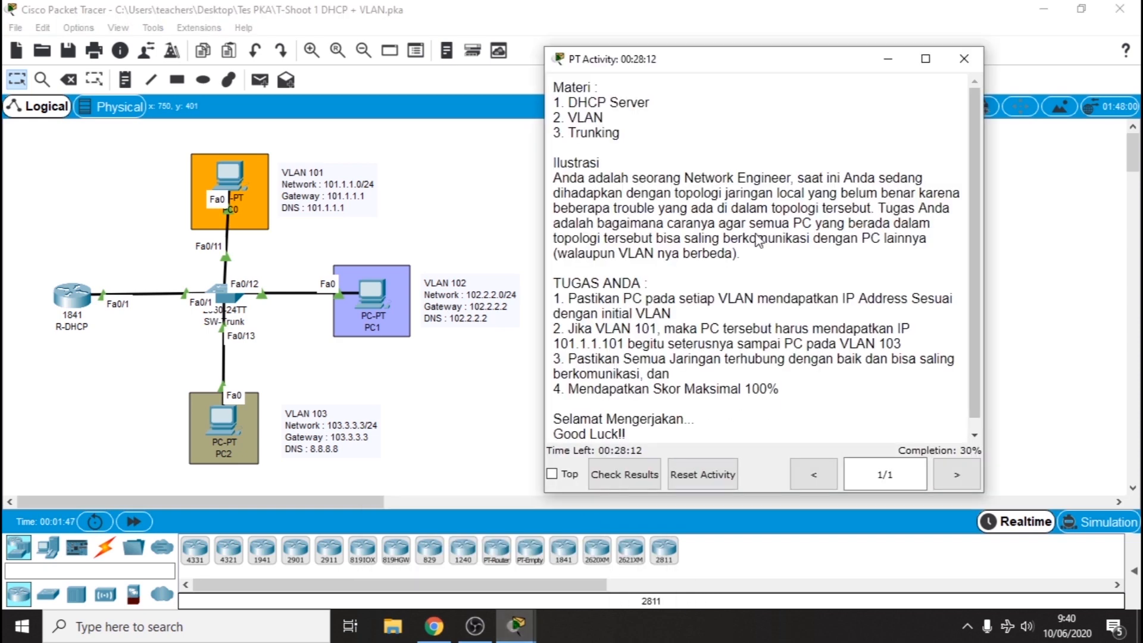
pyautogui.click(477, 203)
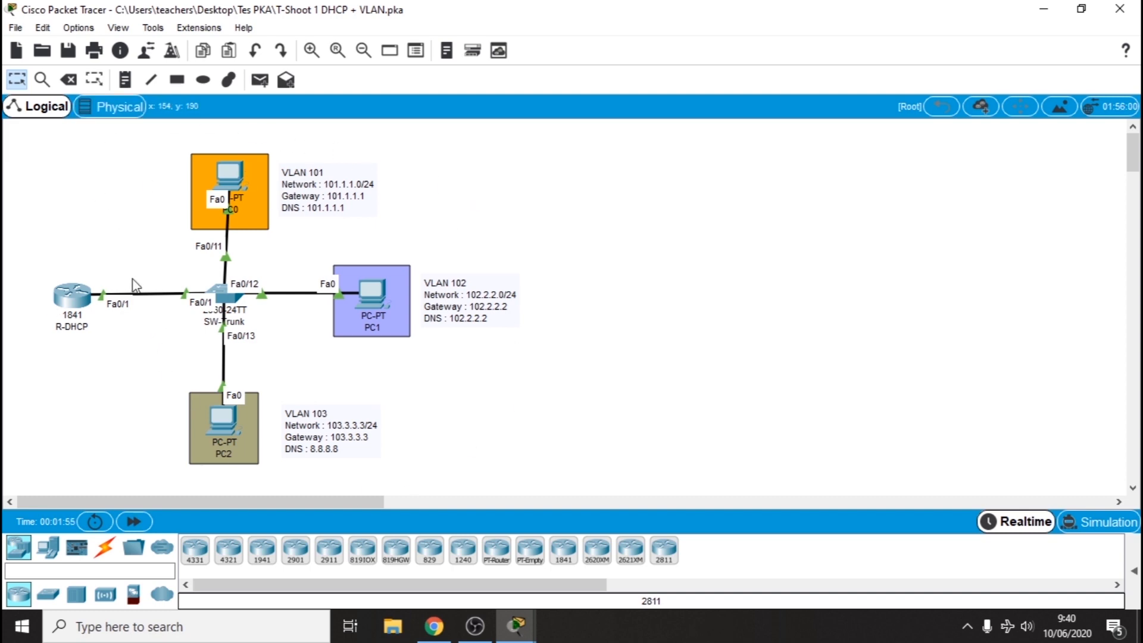
pyautogui.click(516, 625)
pyautogui.click(603, 560)
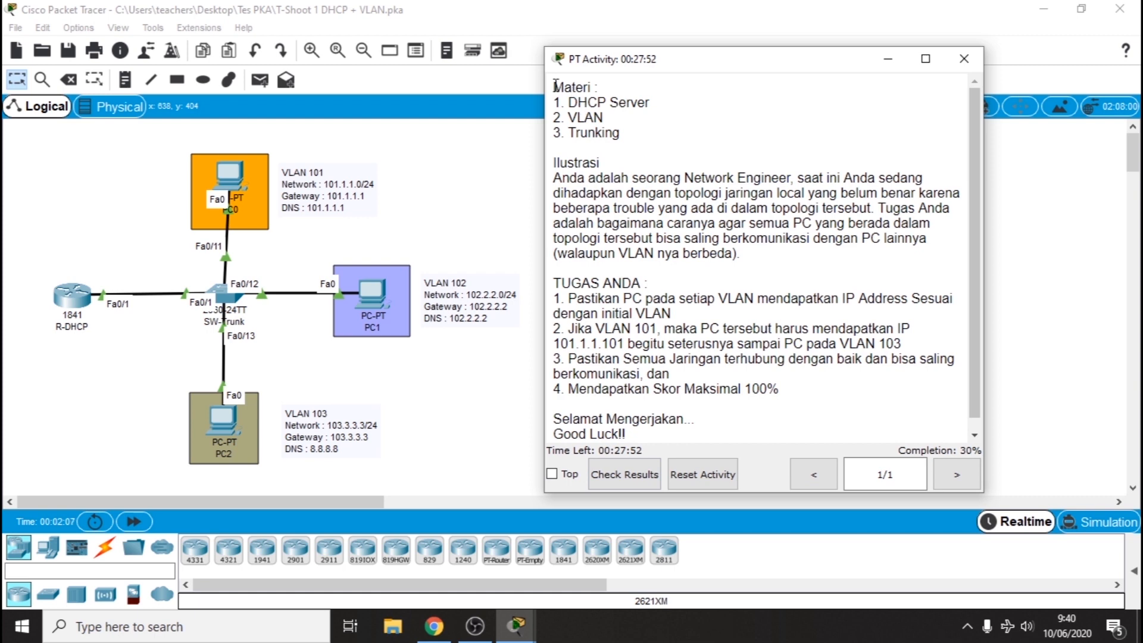
pyautogui.moveTo(554, 86); pyautogui.dragTo(839, 437)
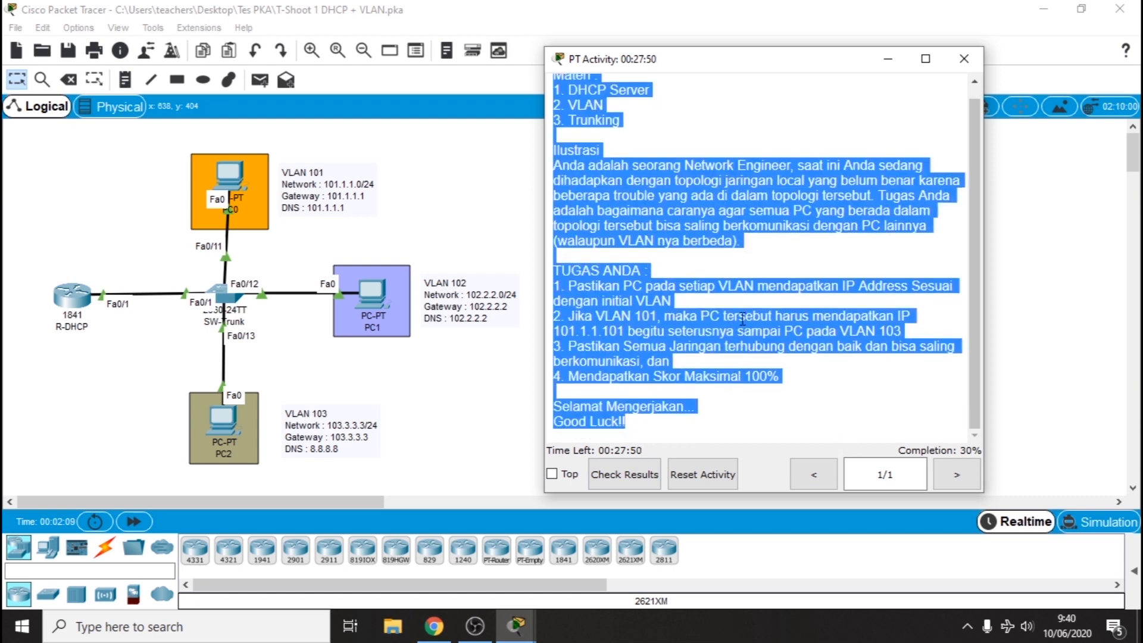
pyautogui.click(733, 276)
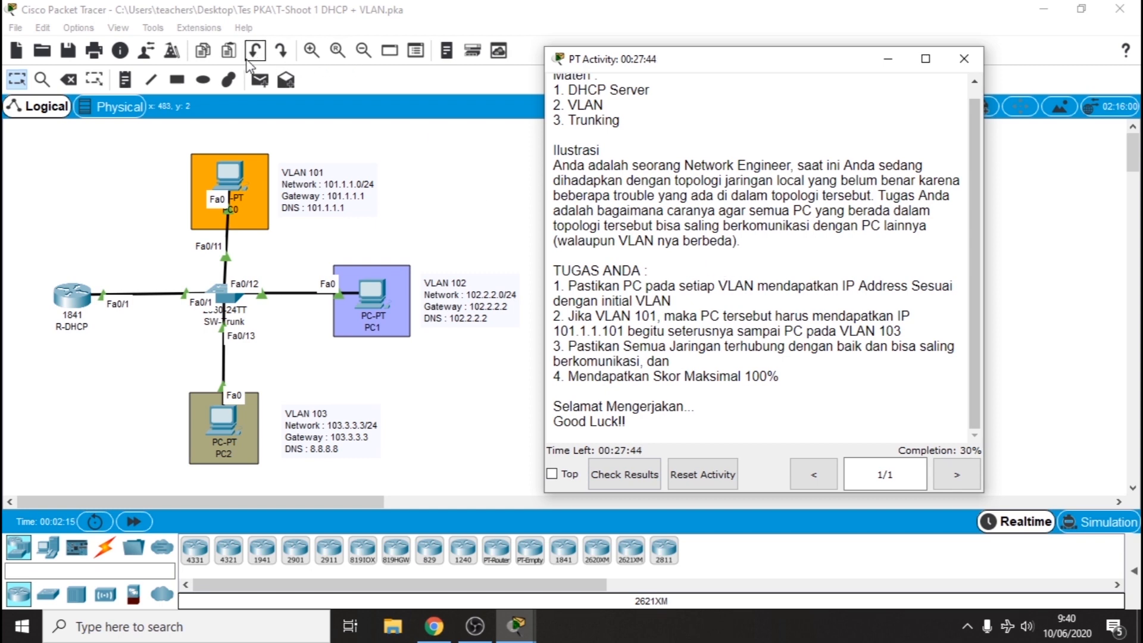
pyautogui.click(470, 187)
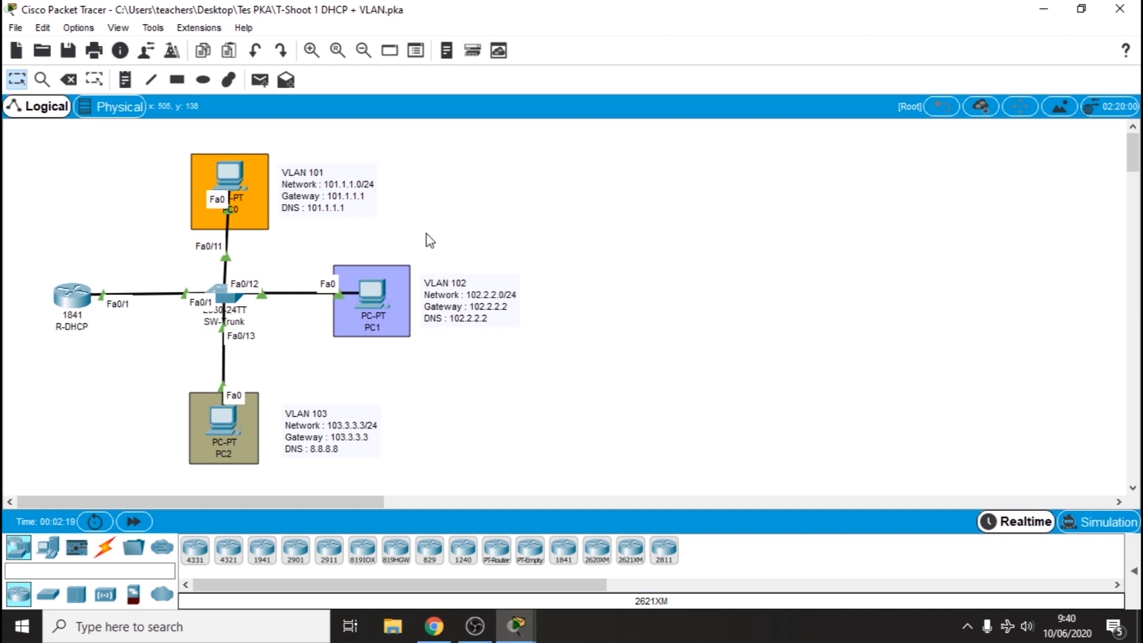
# Create a new blank network without saving the DHCP and VLAN activity
pyautogui.click(16, 50)
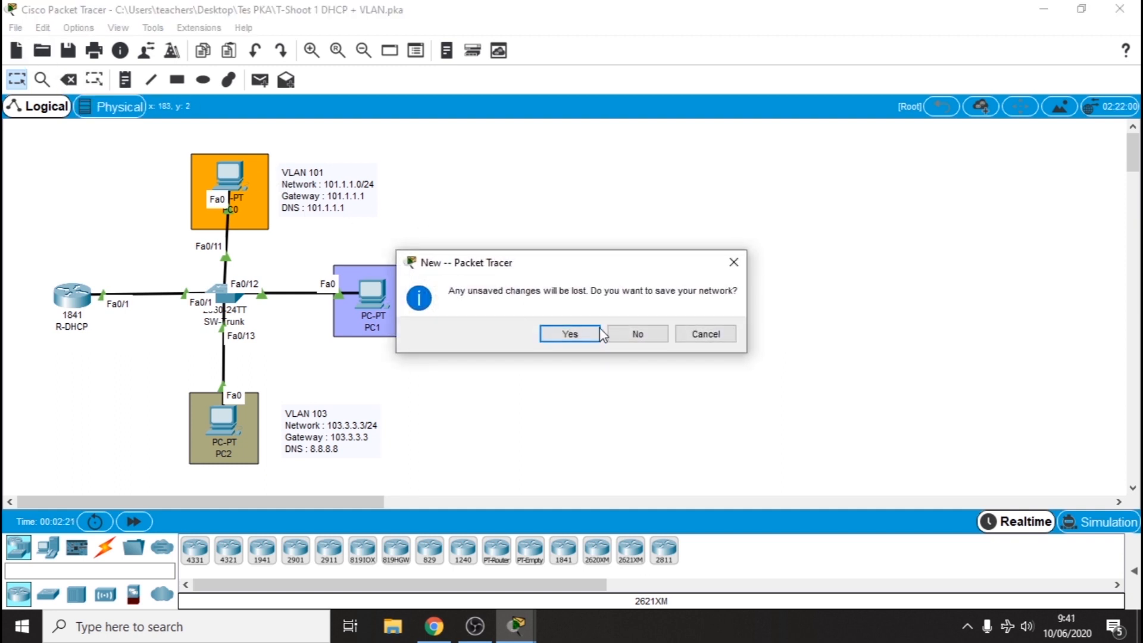
pyautogui.click(634, 332)
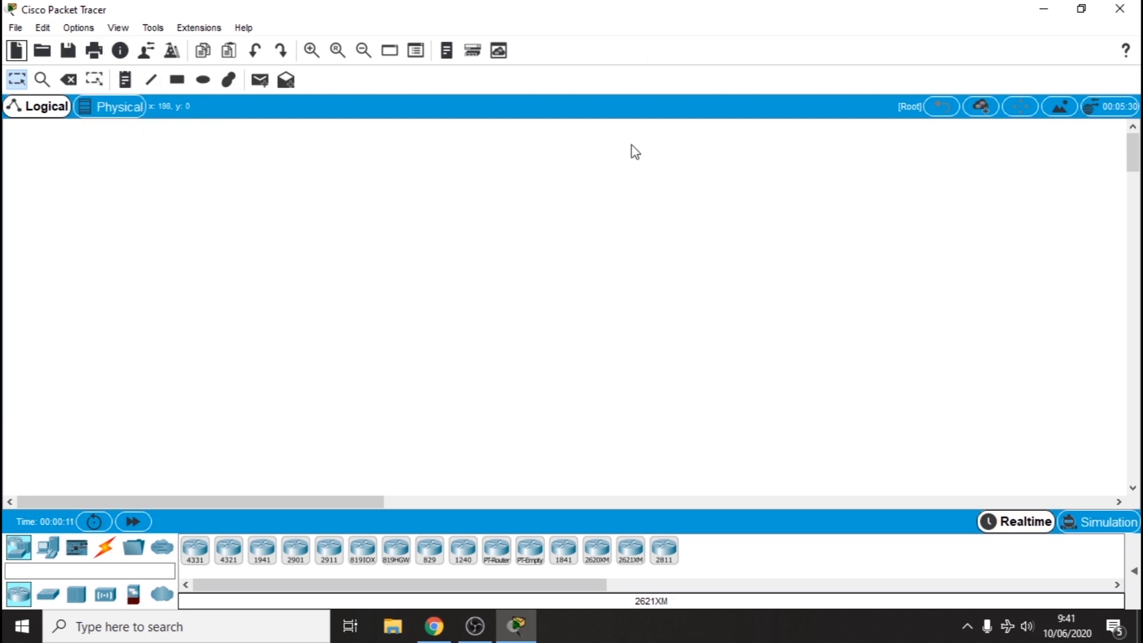
# Switch to File Explorer and examine the Tes PKA folder and its New folder subfolder
pyautogui.click(392, 626)
pyautogui.doubleClick(218, 113)
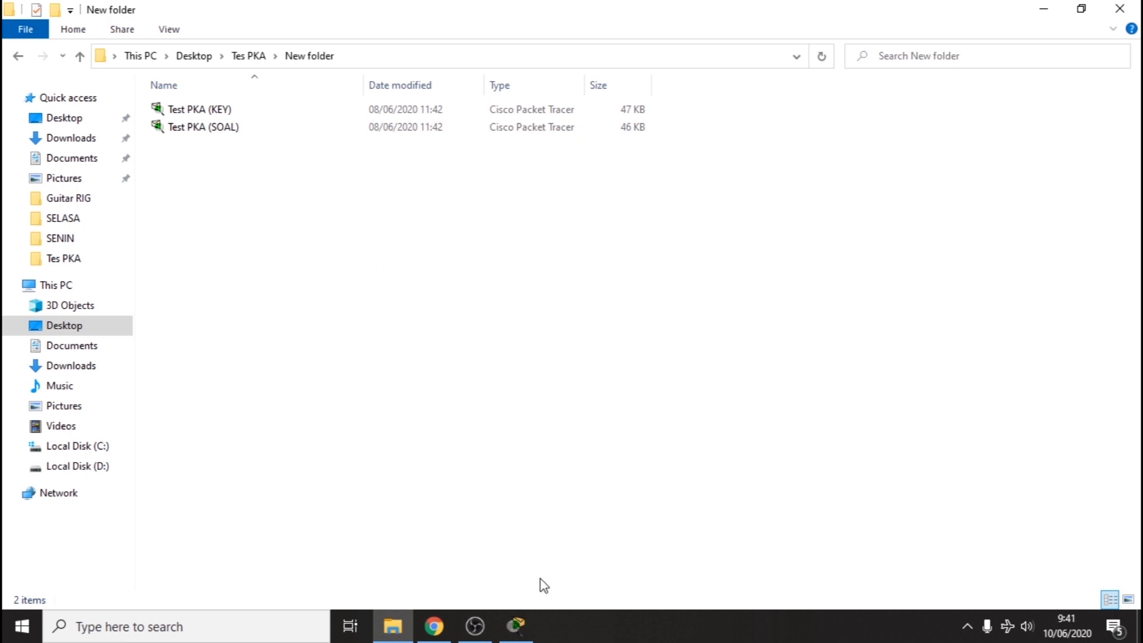
pyautogui.click(517, 625)
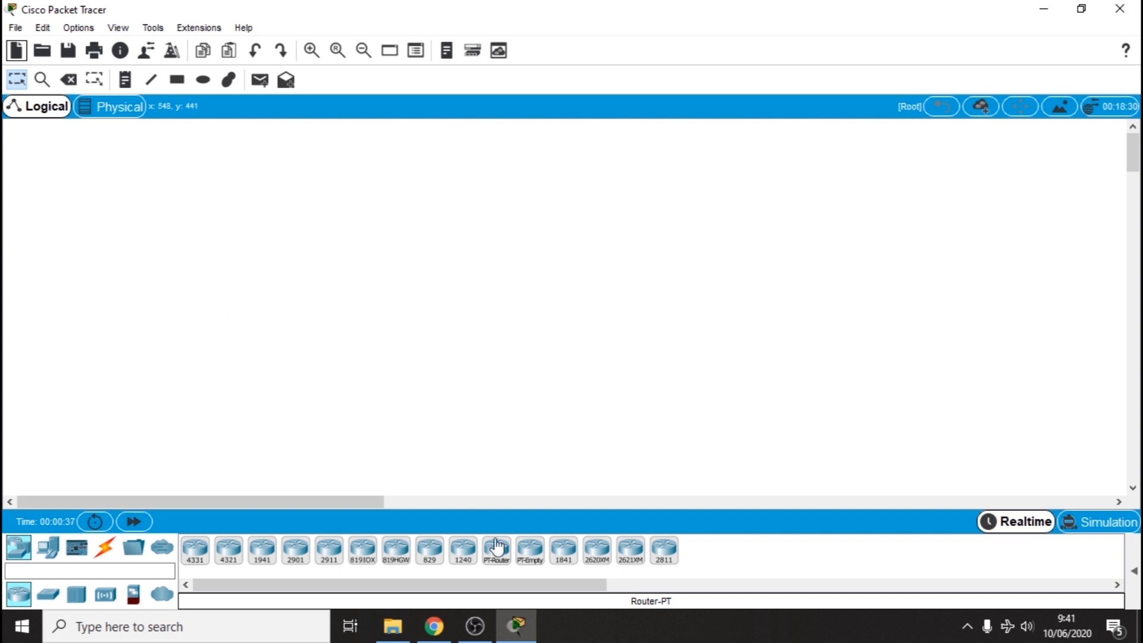
pyautogui.click(393, 633)
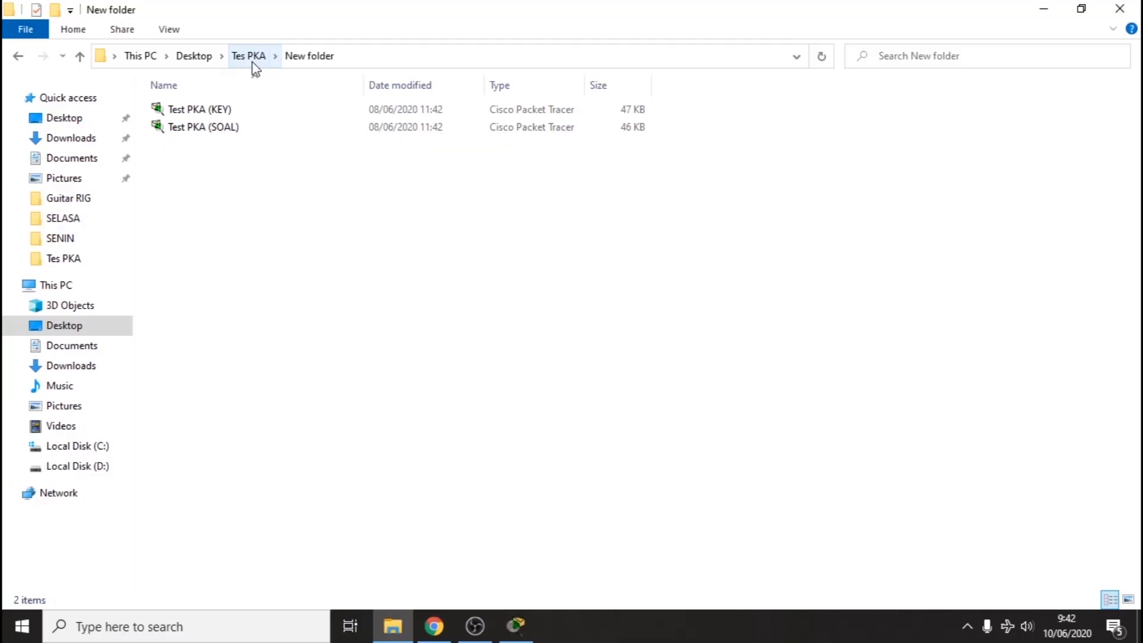
pyautogui.click(252, 63)
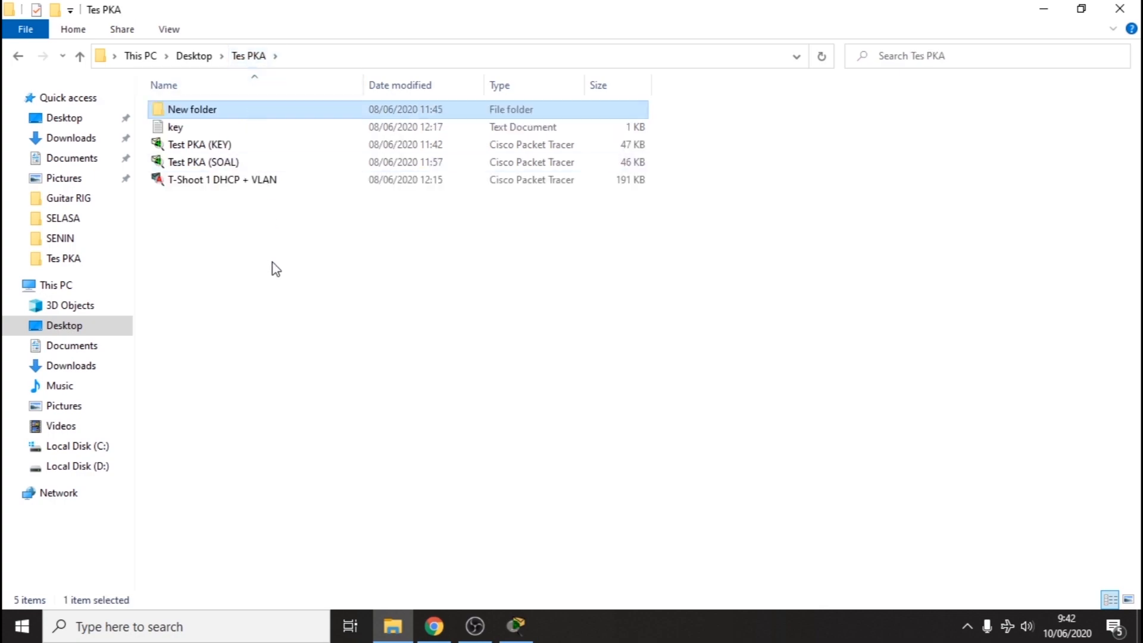
pyautogui.click(244, 262)
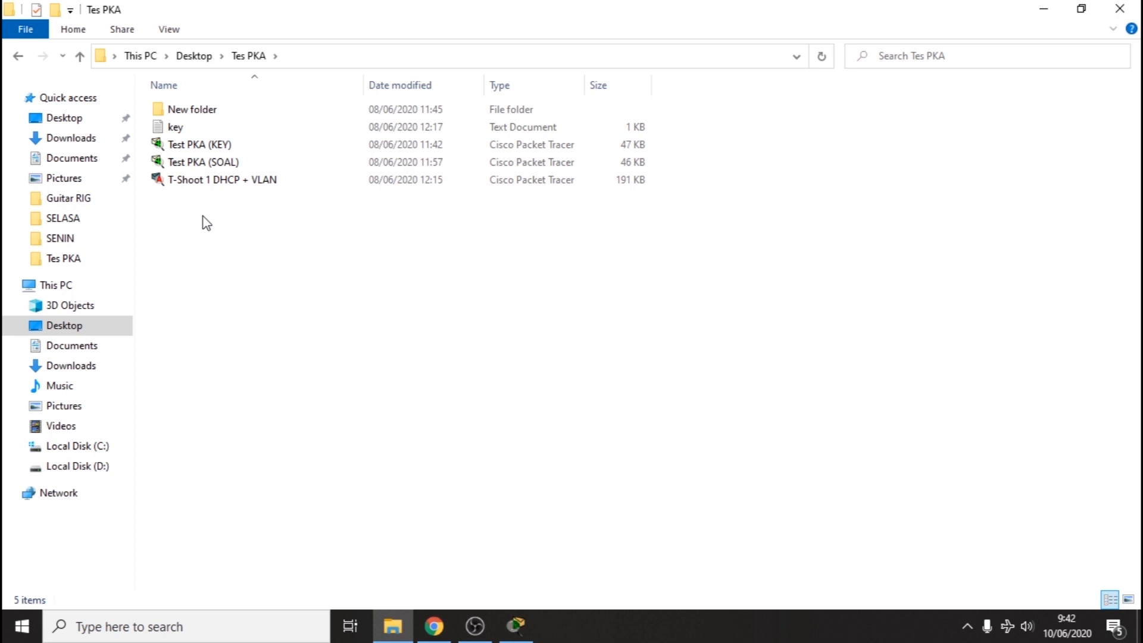
# Open the key text file in Notepad, widen its window and read the list of planned faults
pyautogui.doubleClick(174, 128)
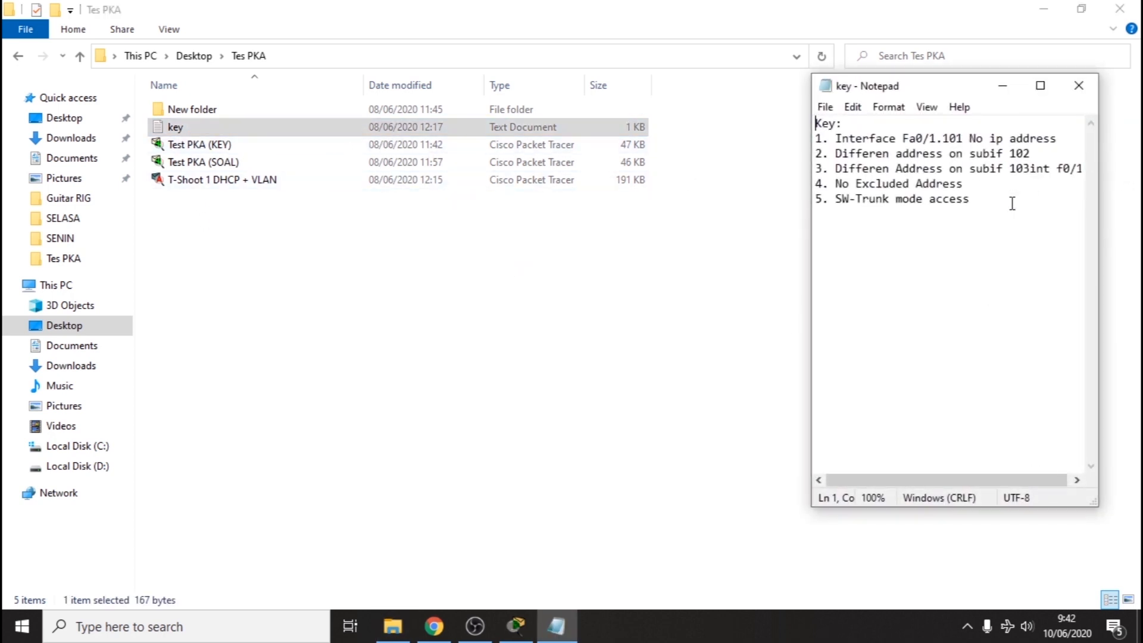
pyautogui.moveTo(810, 232); pyautogui.dragTo(760, 235)
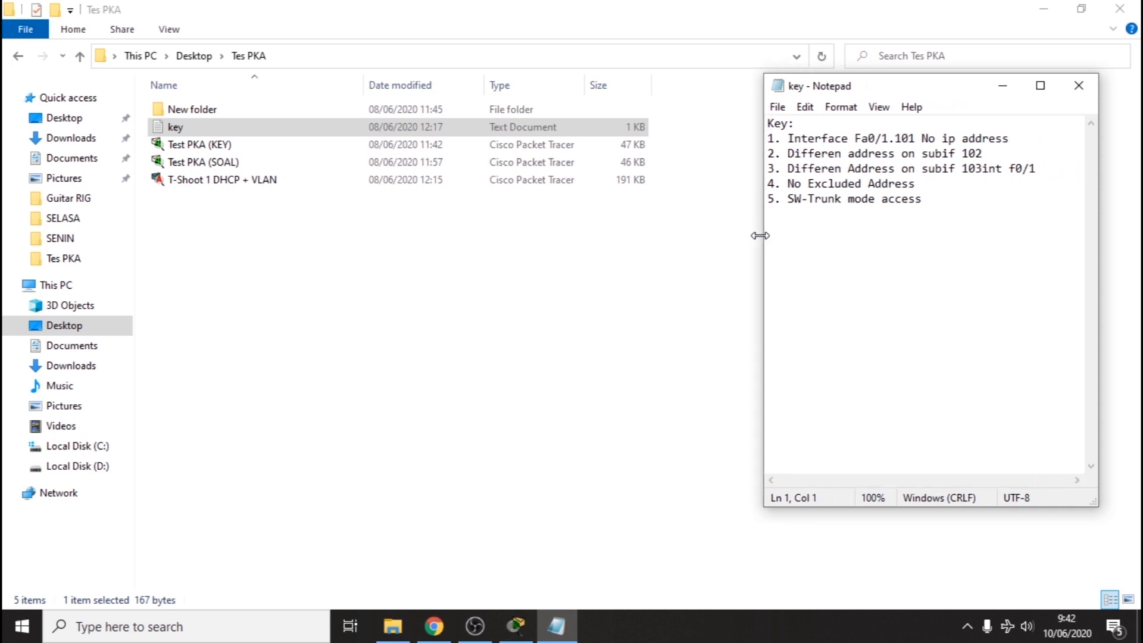
pyautogui.moveTo(984, 218); pyautogui.dragTo(852, 199)
pyautogui.moveTo(772, 110); pyautogui.dragTo(764, 116)
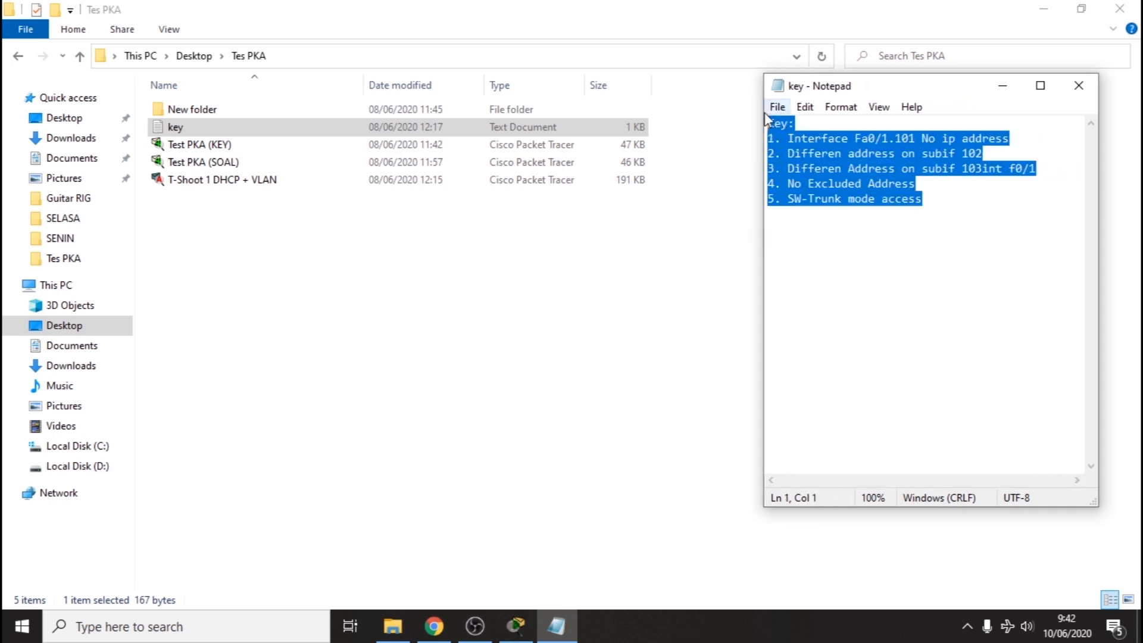
pyautogui.click(869, 246)
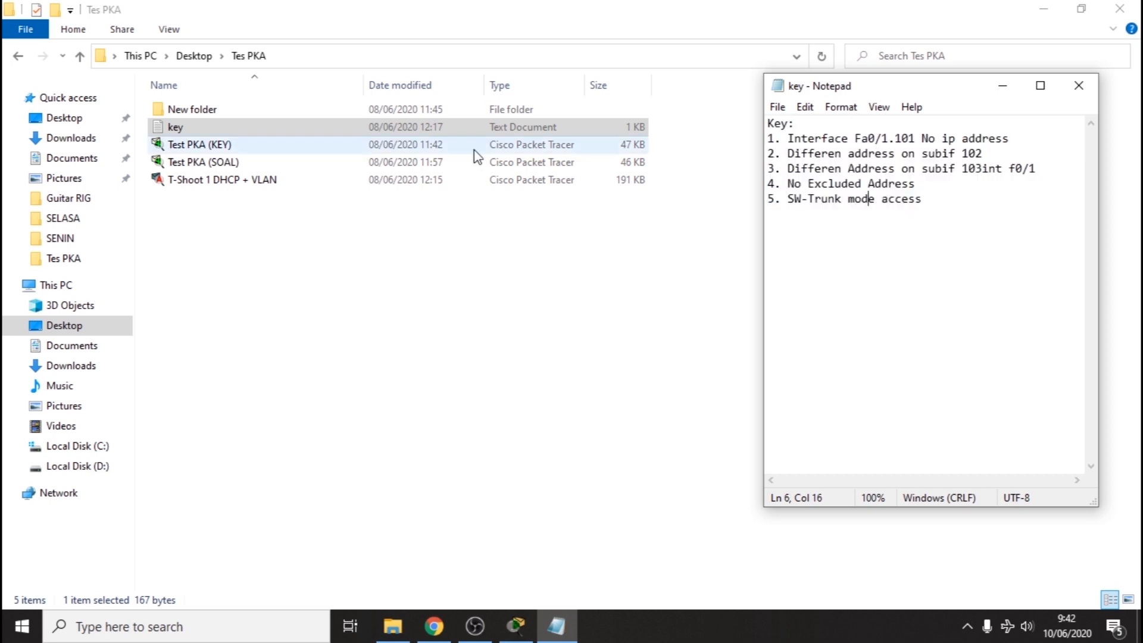
# Switch to Packet Tracer, open Test PKA (KEY) from New folder in Tes PKA, and fast-forward the network time
pyautogui.doubleClick(177, 111)
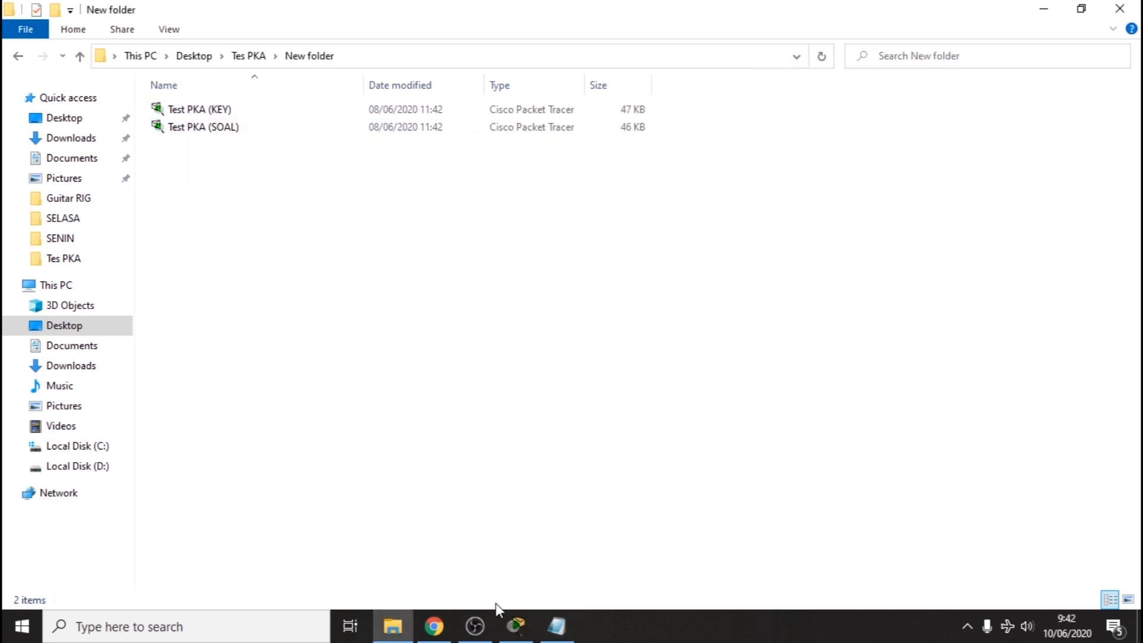
pyautogui.click(516, 625)
pyautogui.click(39, 51)
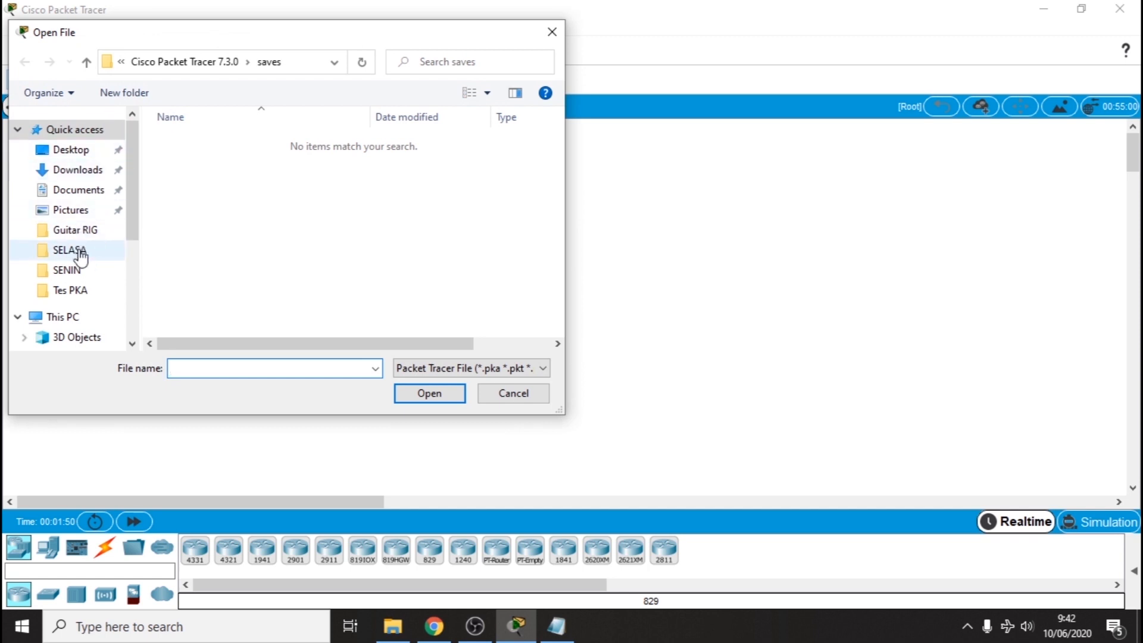
pyautogui.click(70, 290)
pyautogui.doubleClick(183, 148)
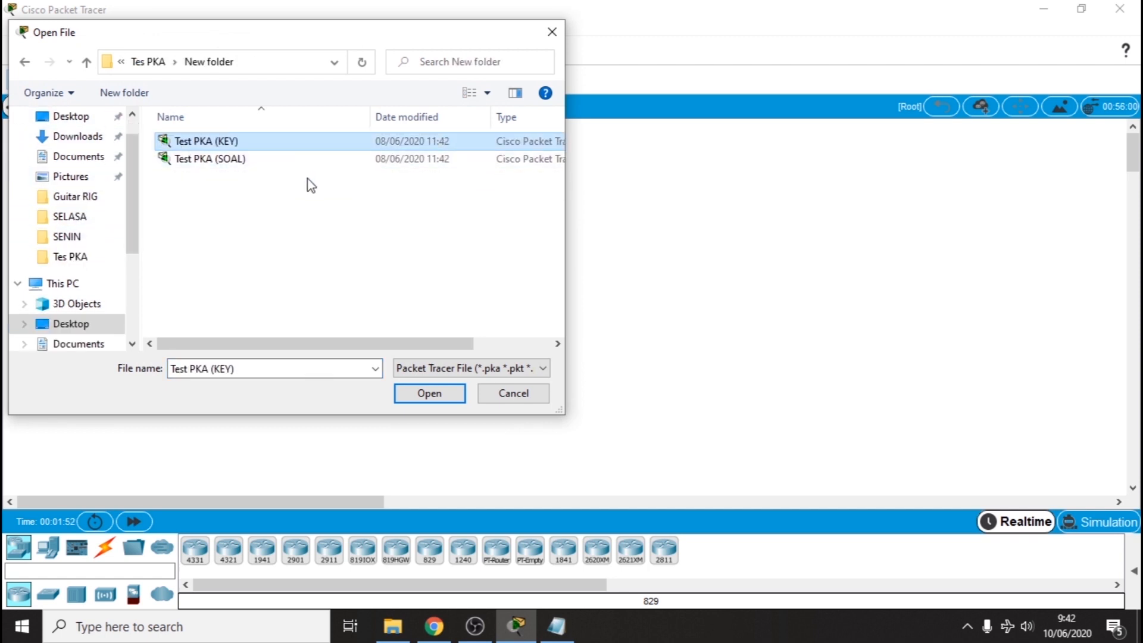
pyautogui.doubleClick(210, 143)
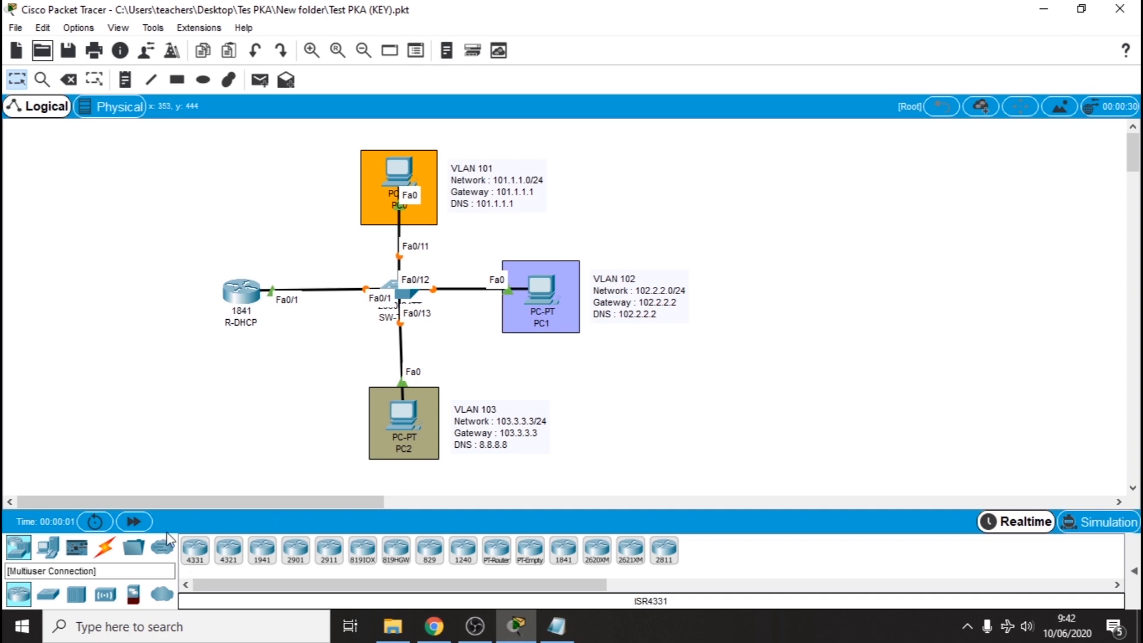
pyautogui.click(134, 522)
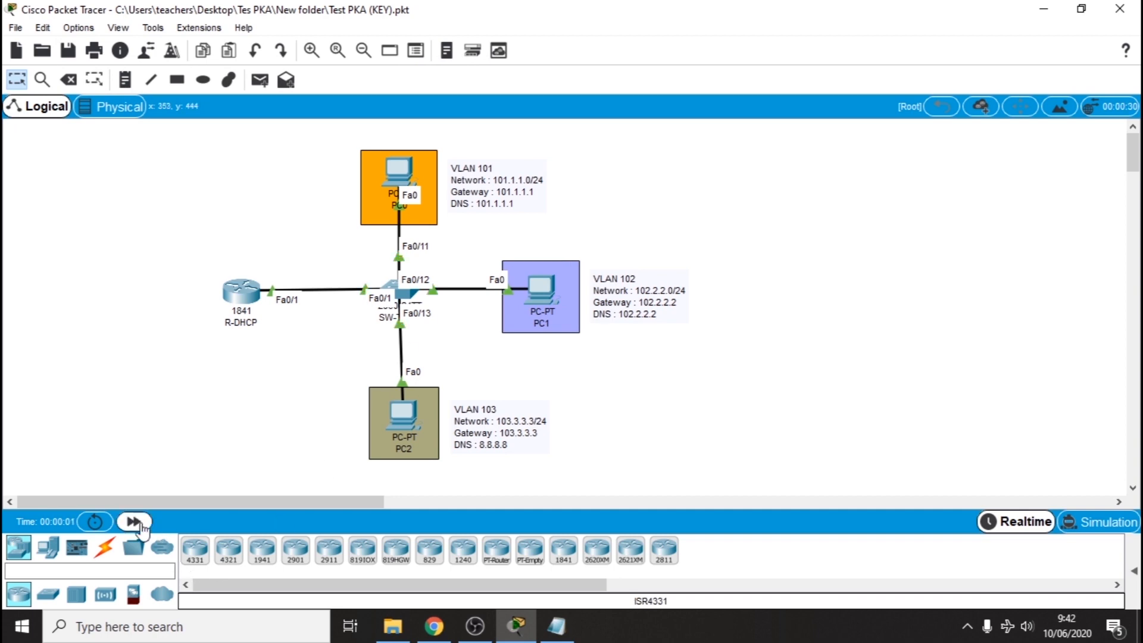
pyautogui.click(134, 522)
# Check the IP configuration of PC0 in VLAN 101 of the key network
pyautogui.click(399, 172)
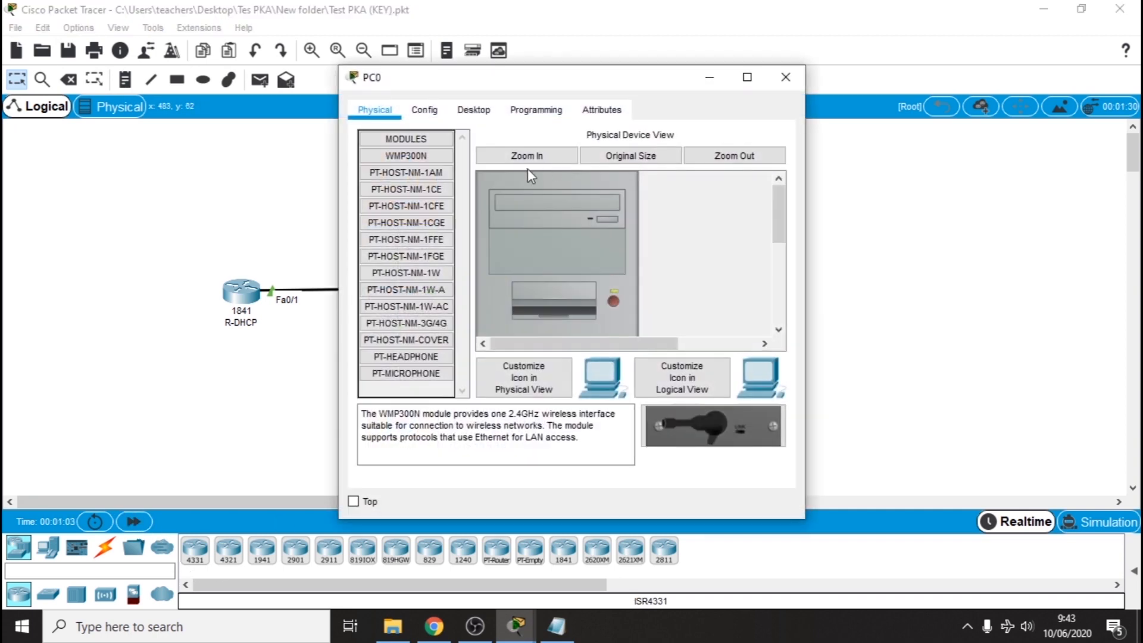
pyautogui.click(466, 108)
pyautogui.click(448, 189)
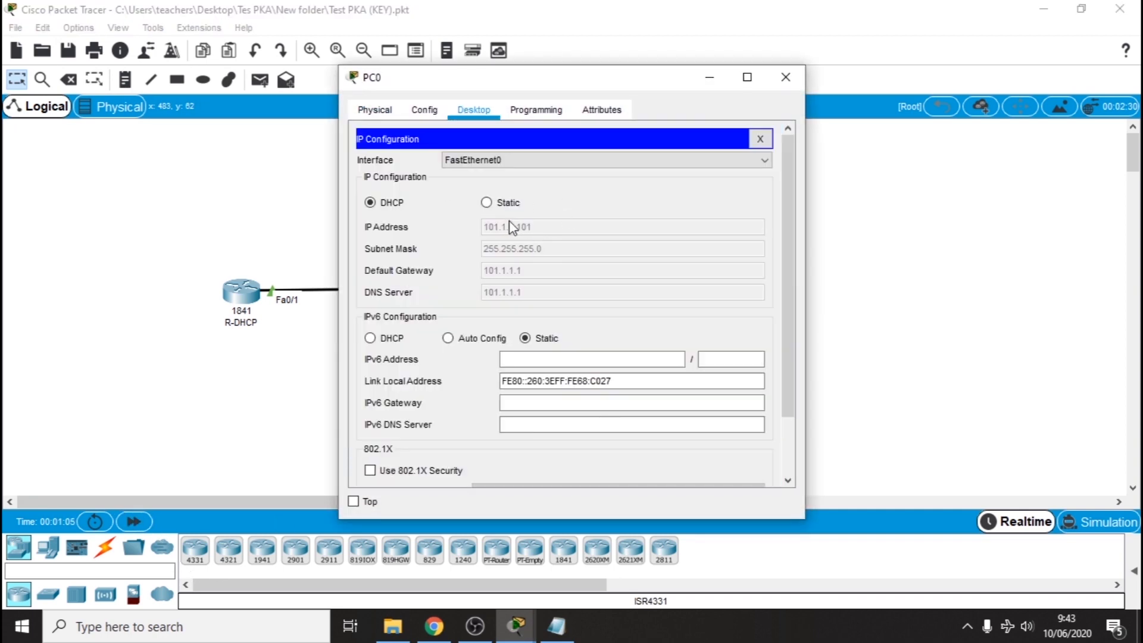
pyautogui.click(786, 78)
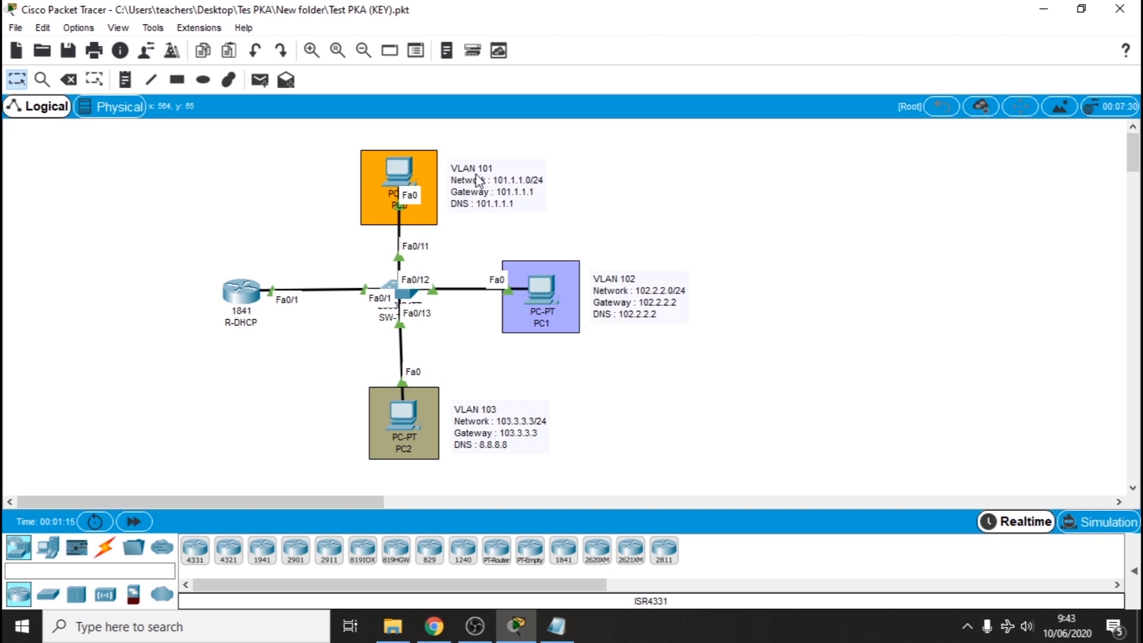
# Reopen PC0's IP configuration and compare its DHCP-assigned settings with the VLAN 101 label
pyautogui.click(400, 173)
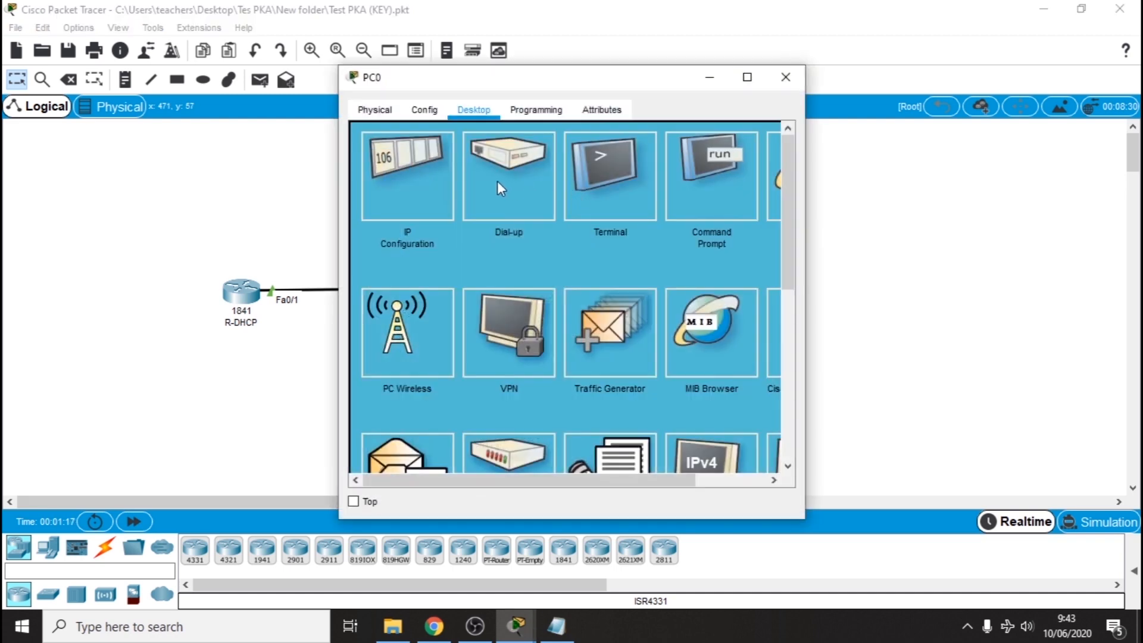
pyautogui.click(446, 188)
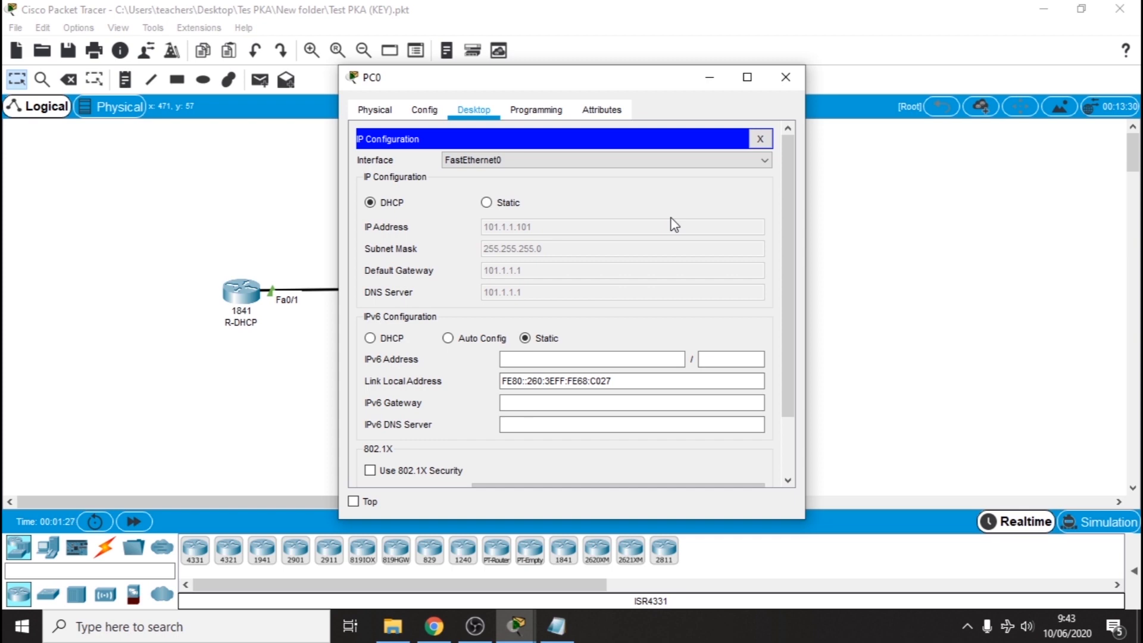
pyautogui.click(785, 77)
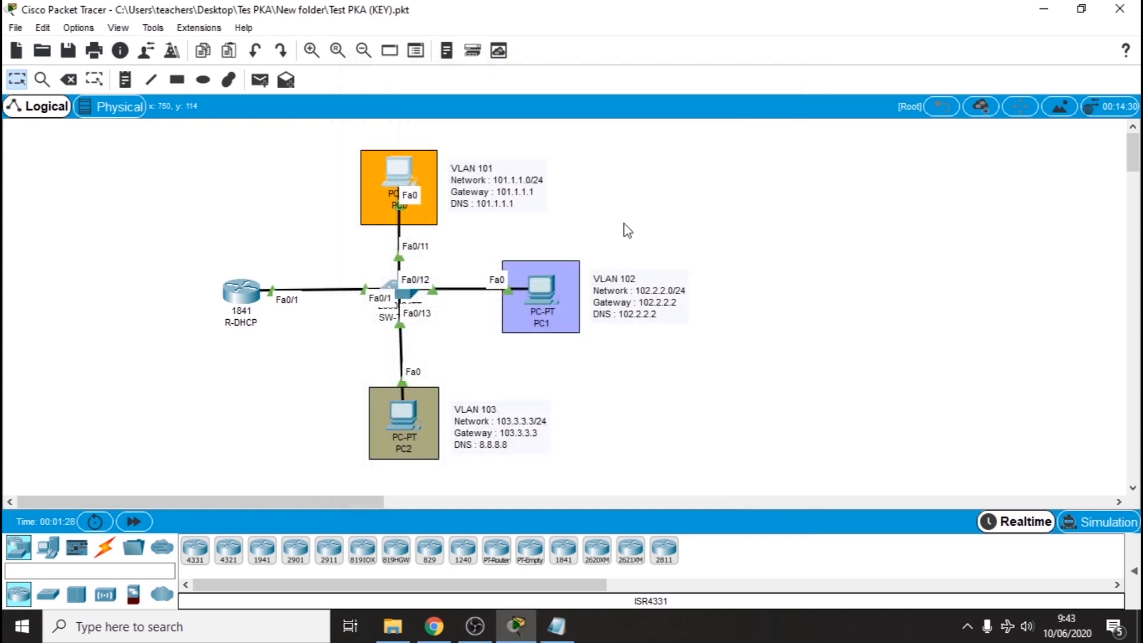
# Check the IP configuration of PC1 in VLAN 102 against its network label
pyautogui.click(534, 299)
pyautogui.click(474, 109)
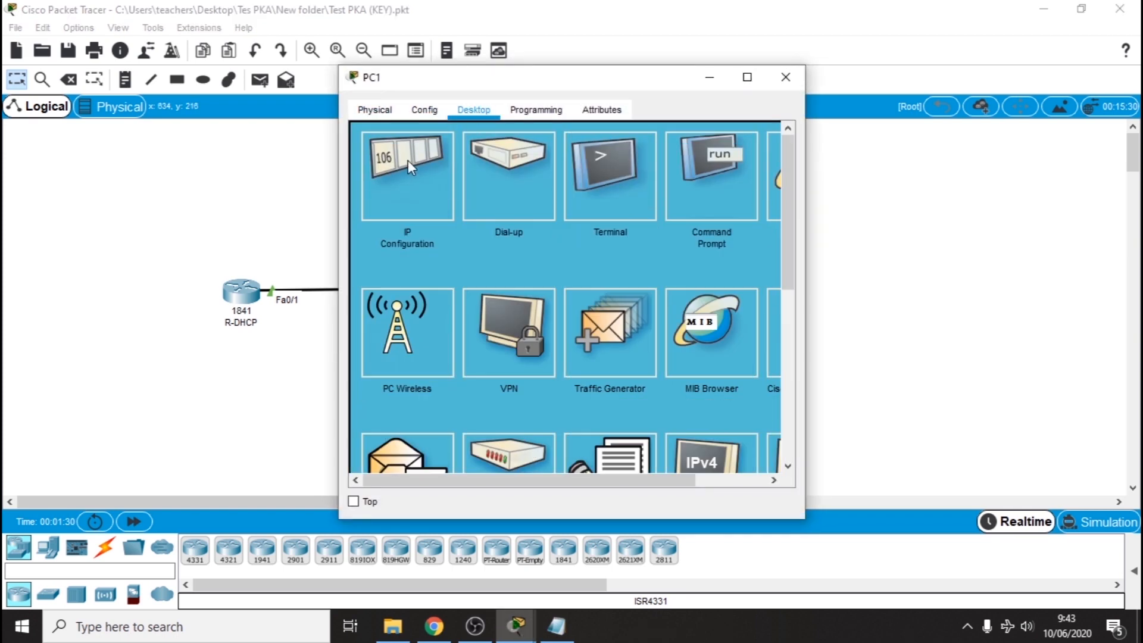
pyautogui.click(408, 160)
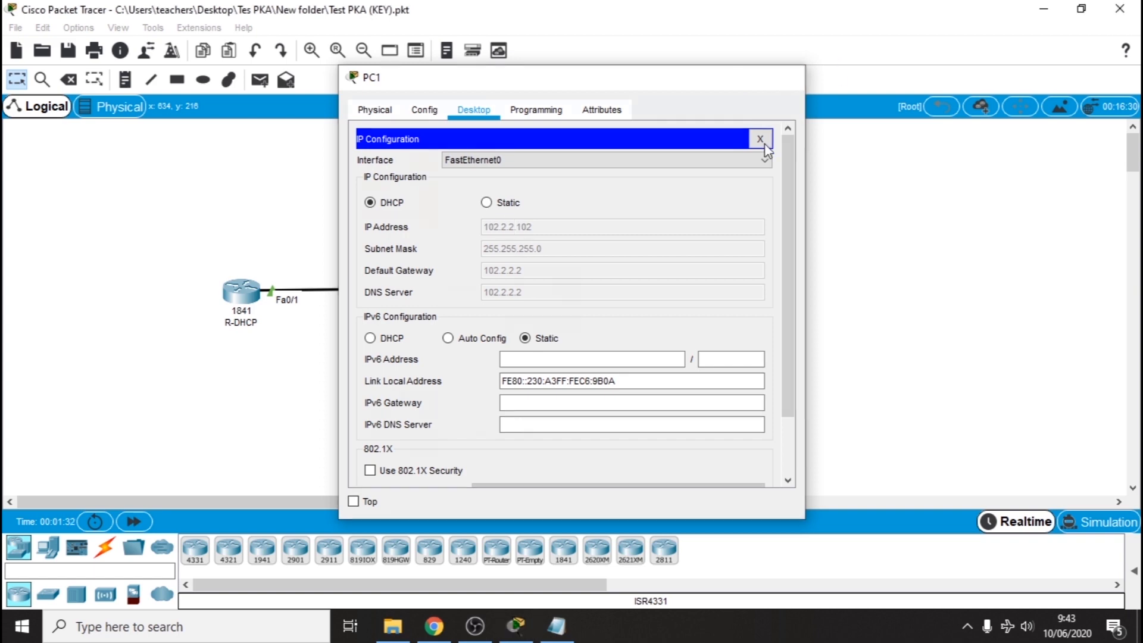
pyautogui.click(785, 76)
# Check the IP configuration of PC2 in VLAN 103 against its network label
pyautogui.click(408, 407)
pyautogui.click(474, 110)
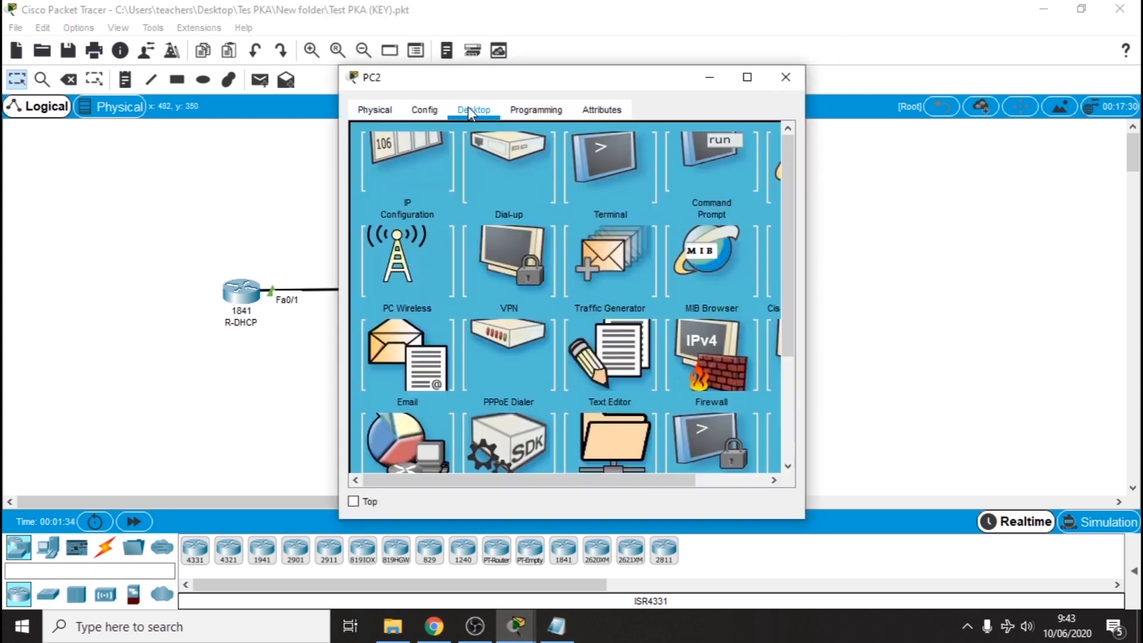
pyautogui.click(398, 175)
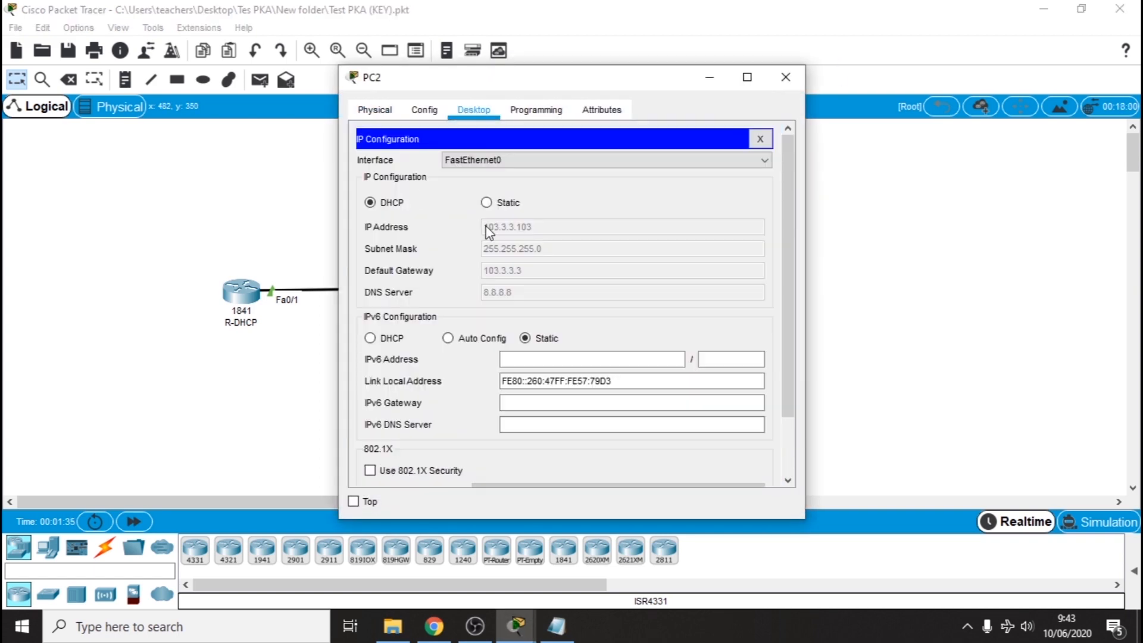
pyautogui.click(786, 76)
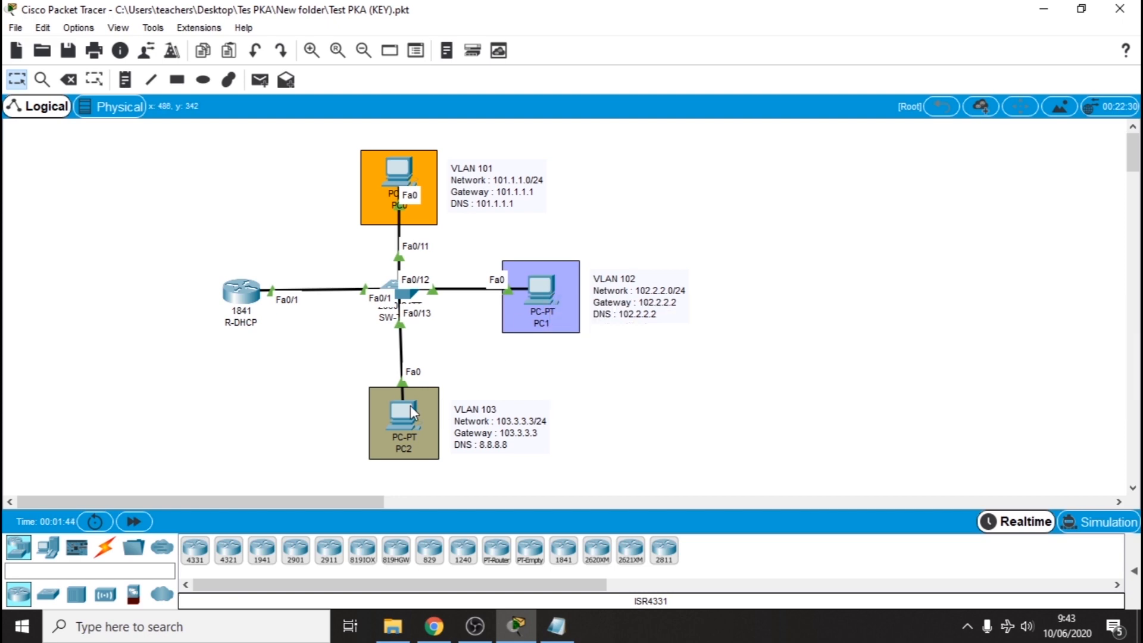
# Switch to the key file in Notepad, reread the list of planned faults, and return to Packet Tracer
pyautogui.moveTo(401, 421)
pyautogui.click(556, 626)
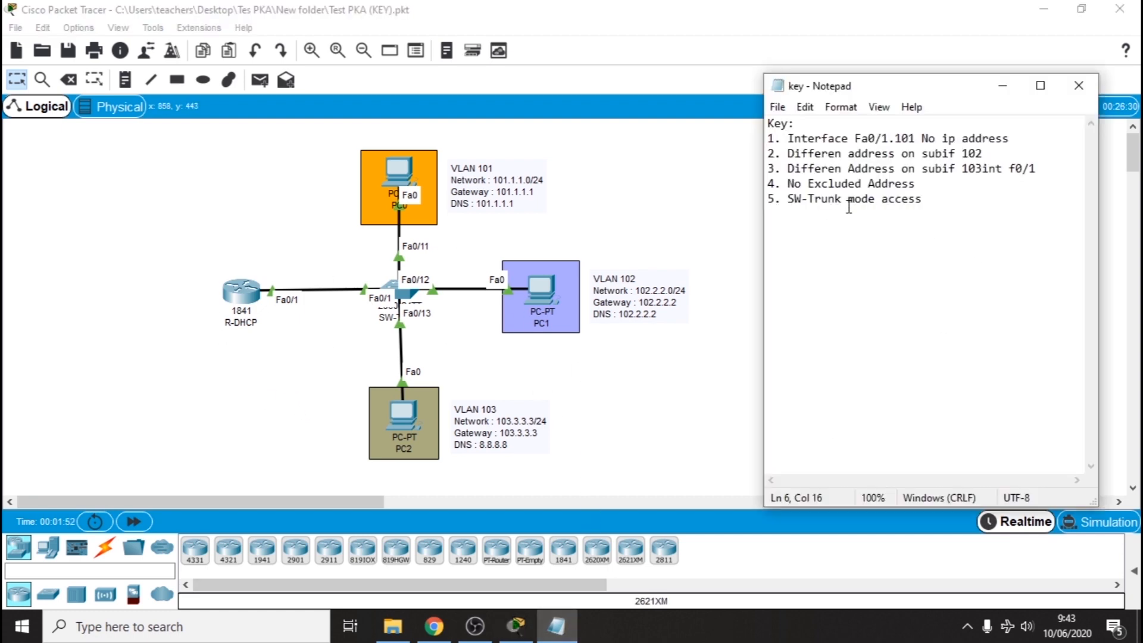
pyautogui.click(172, 210)
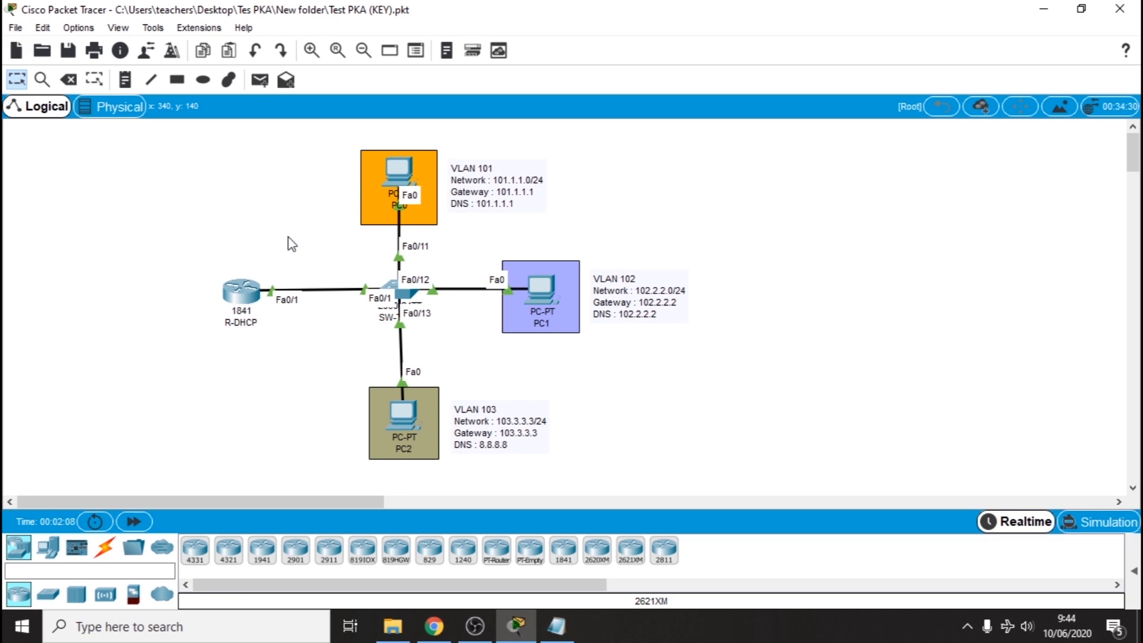
# Ping PC0 at 101.1.1.101 from PC1's Command Prompt and move the PC1 window clear of the topology
pyautogui.click(548, 292)
pyautogui.click(689, 203)
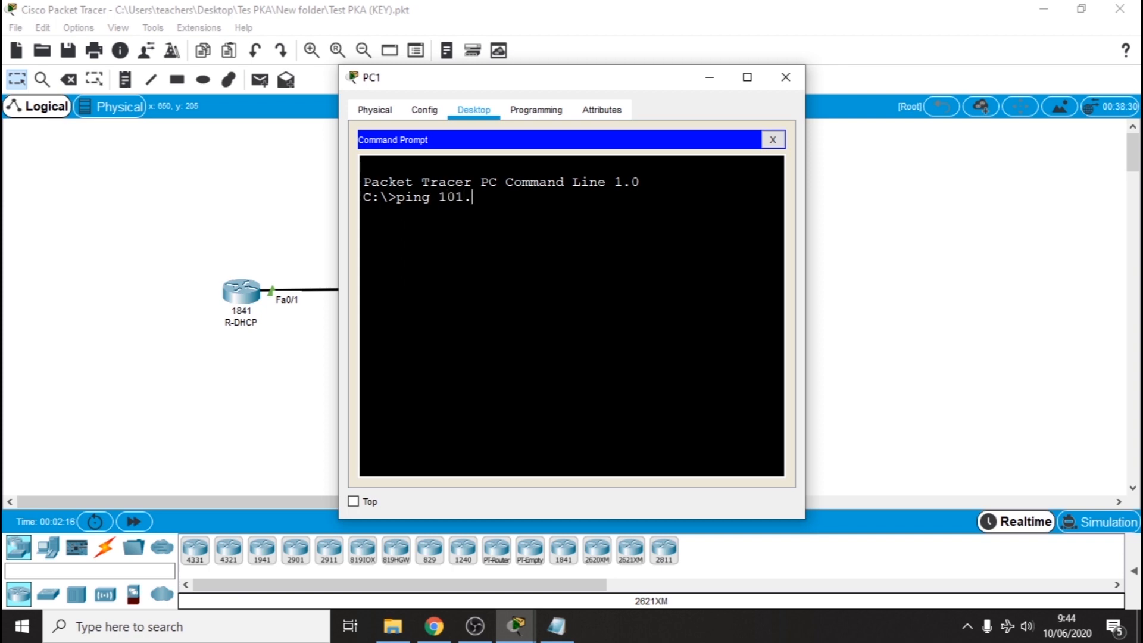
pyautogui.press('Return')
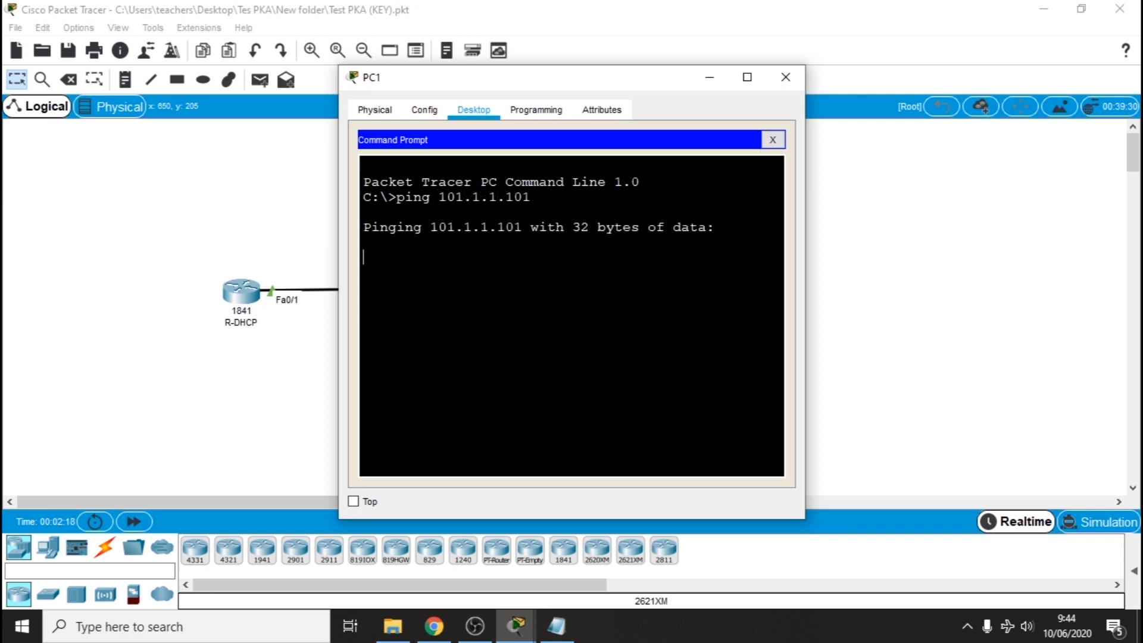
pyautogui.moveTo(596, 87); pyautogui.dragTo(821, 123)
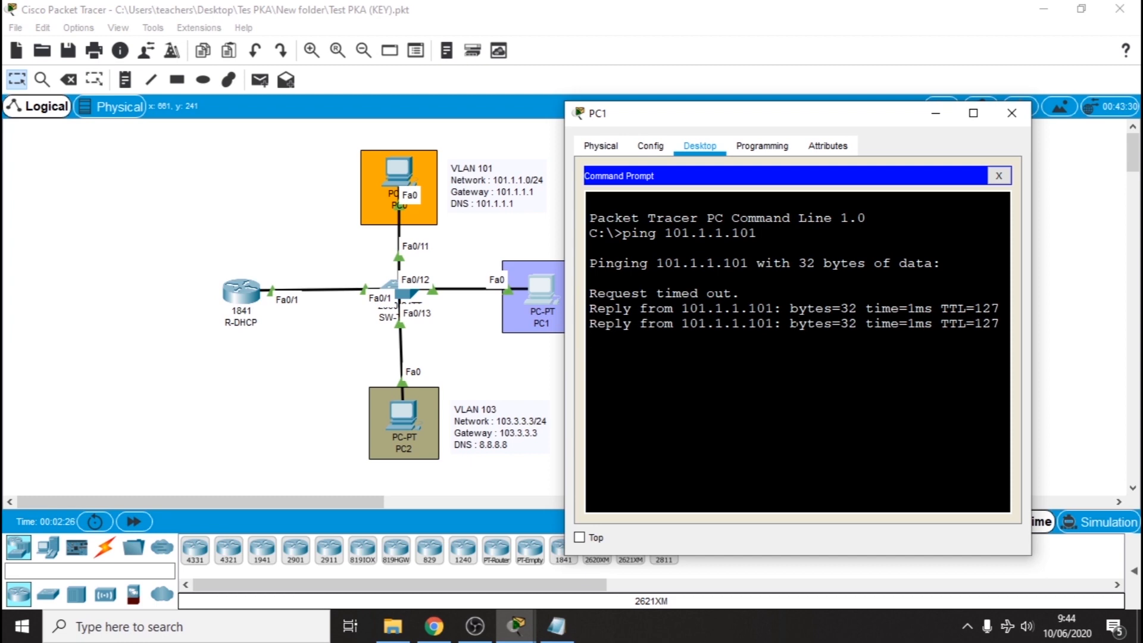
# Ping PC1 at 102.2.2.102 from PC2's Command Prompt
pyautogui.click(398, 423)
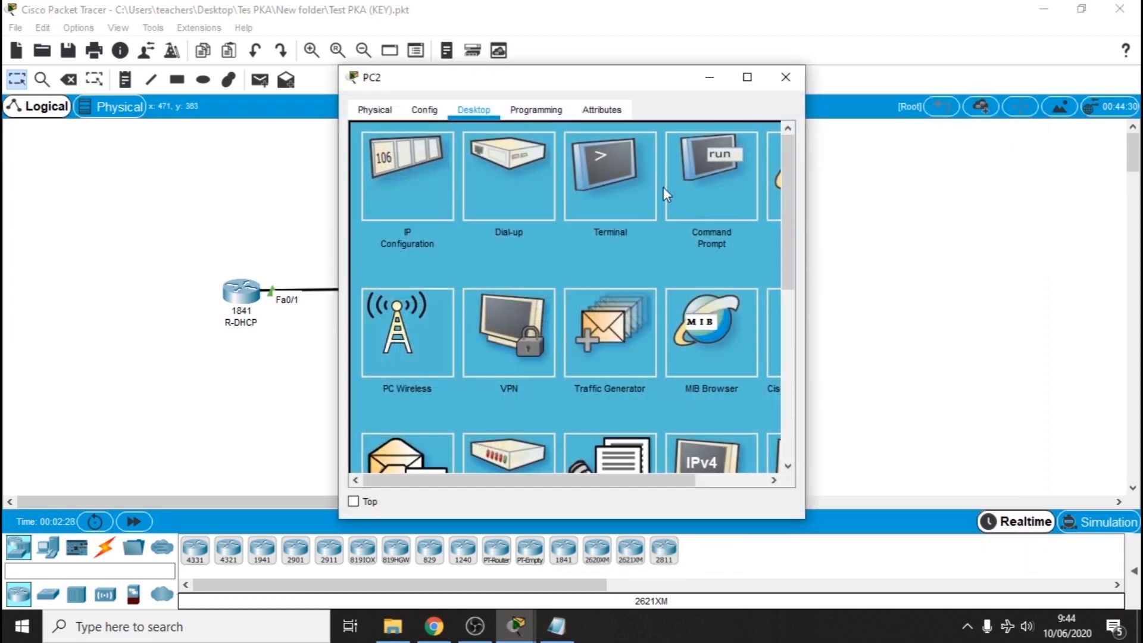
pyautogui.click(691, 179)
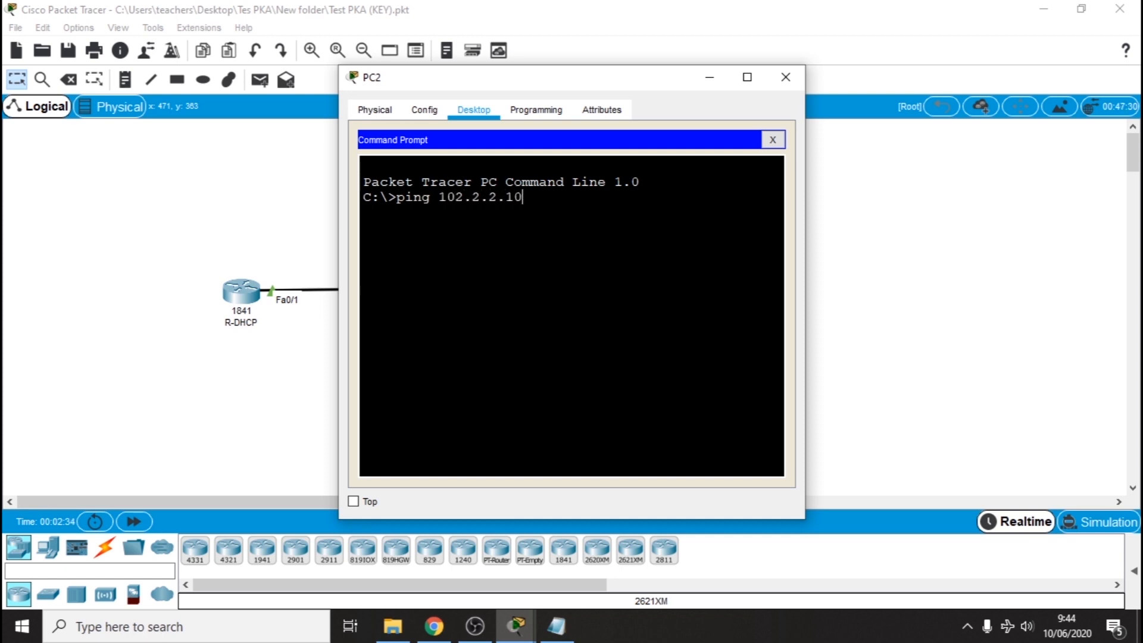
pyautogui.press('BackSpace')
pyautogui.write('2')
pyautogui.press('Return')
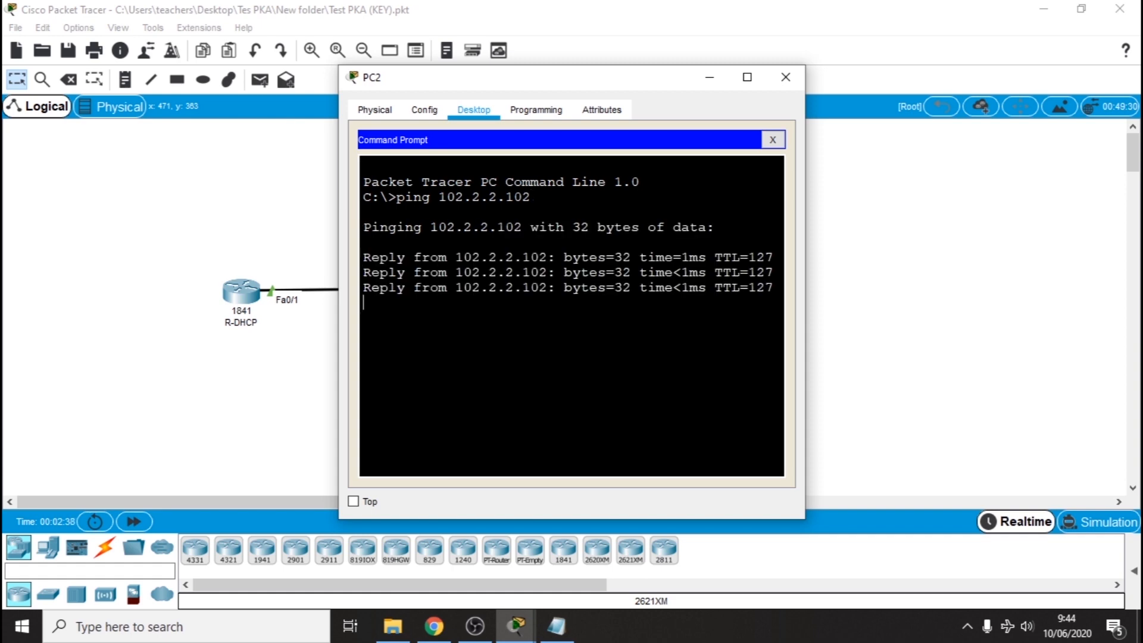
# Ping PC0 at 101.1.1.101 from PC2's Command Prompt, then close the PC2 window
pyautogui.press('Up')
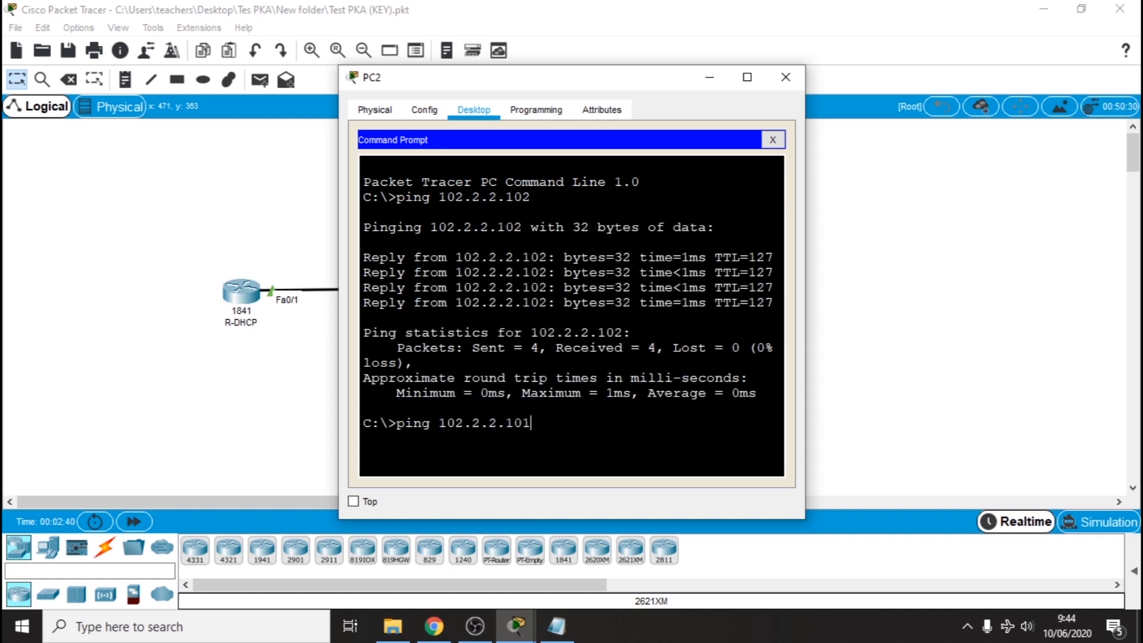
pyautogui.press('BackSpace')
pyautogui.press('BackSpace')
pyautogui.press('BackSpace')
pyautogui.press('BackSpace')
pyautogui.press('BackSpace')
pyautogui.press('BackSpace')
pyautogui.press('BackSpace')
pyautogui.press('Return')
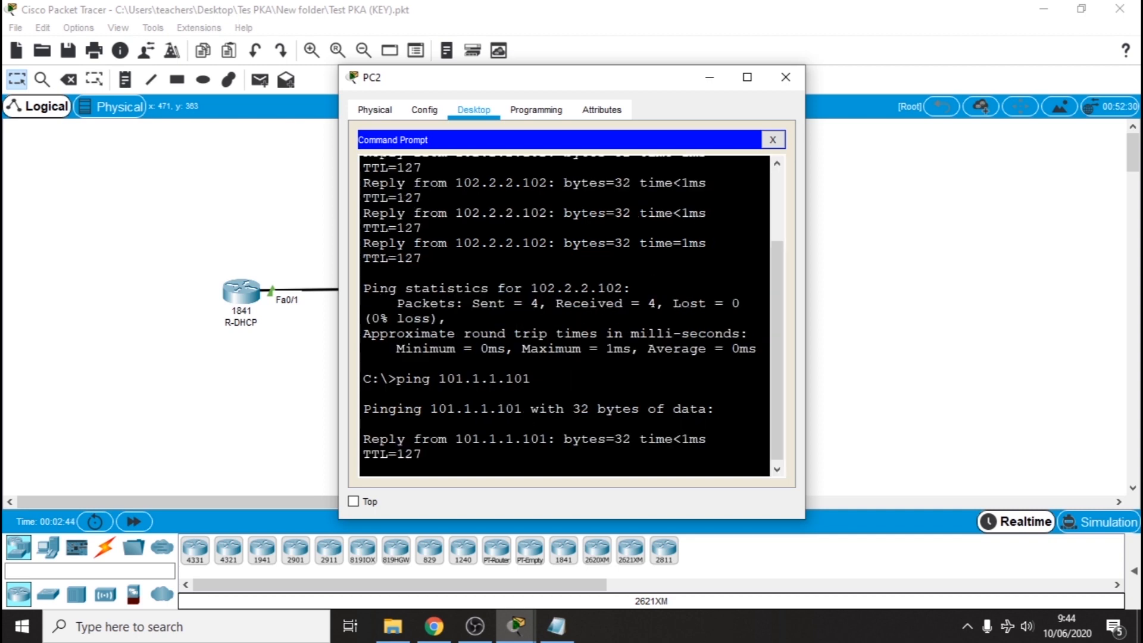
pyautogui.click(786, 83)
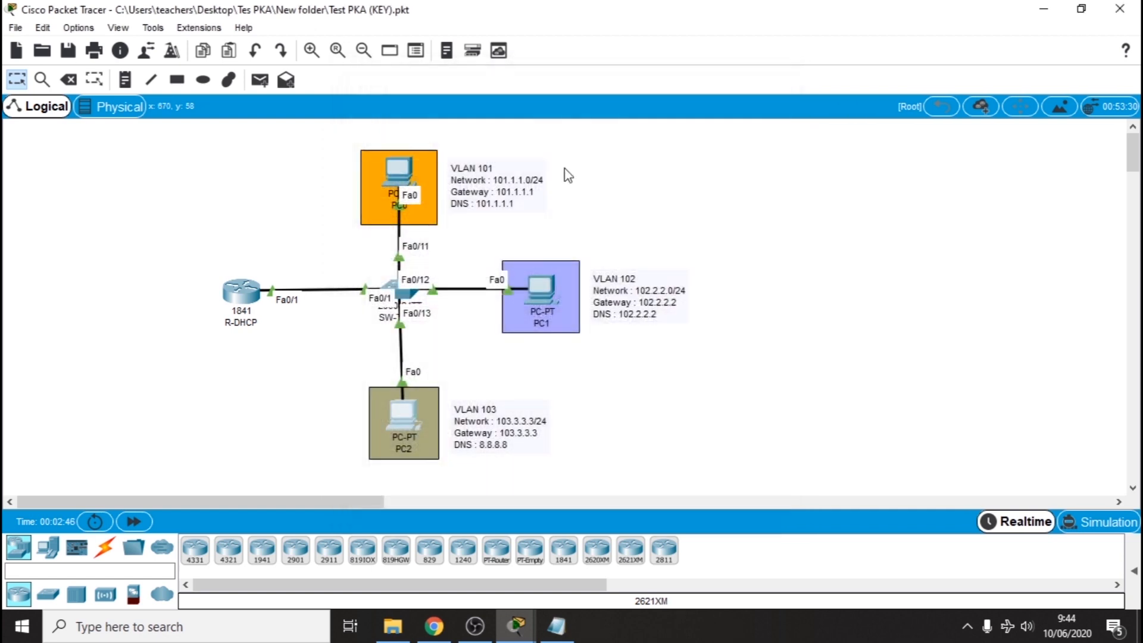
# Enter privileged mode in the R-DHCP router's CLI and ping PC0 at 101.1.1.101
pyautogui.click(245, 286)
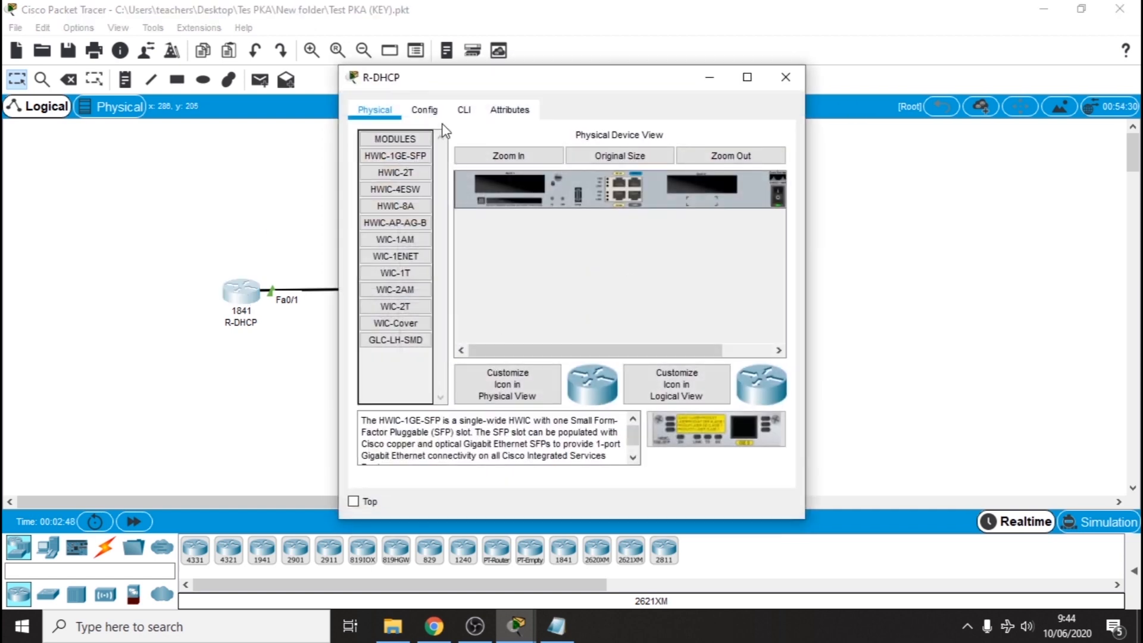
pyautogui.click(465, 110)
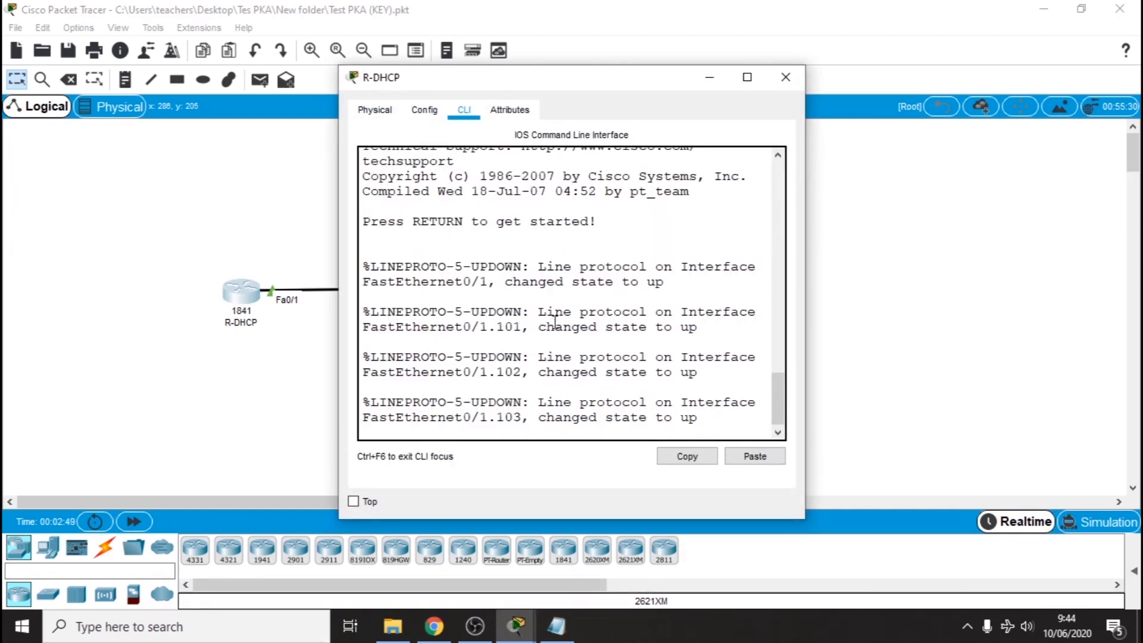
pyautogui.press('Return')
pyautogui.press('Return')
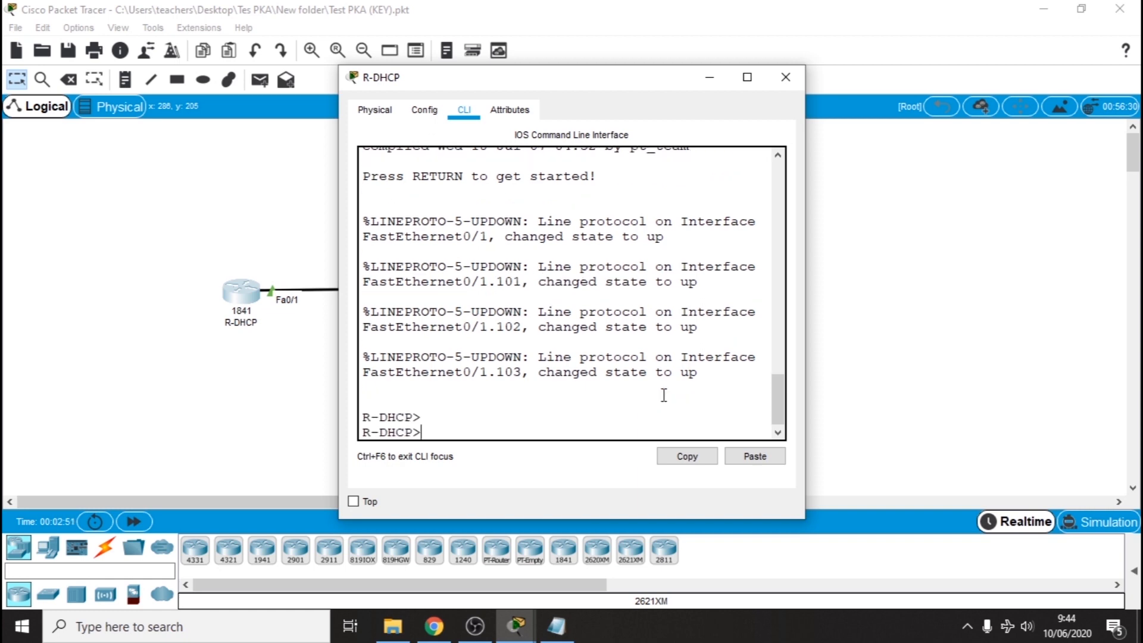
pyautogui.write('en')
pyautogui.press('Return')
pyautogui.write('pi')
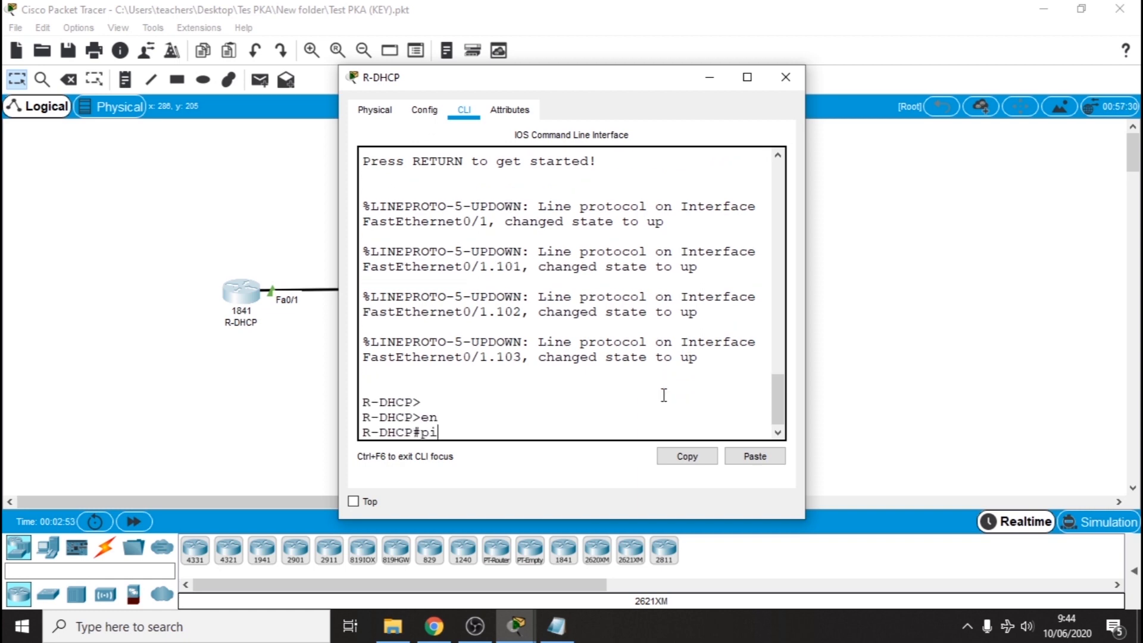
pyautogui.write('ng 101.1.1.101')
pyautogui.press('Return')
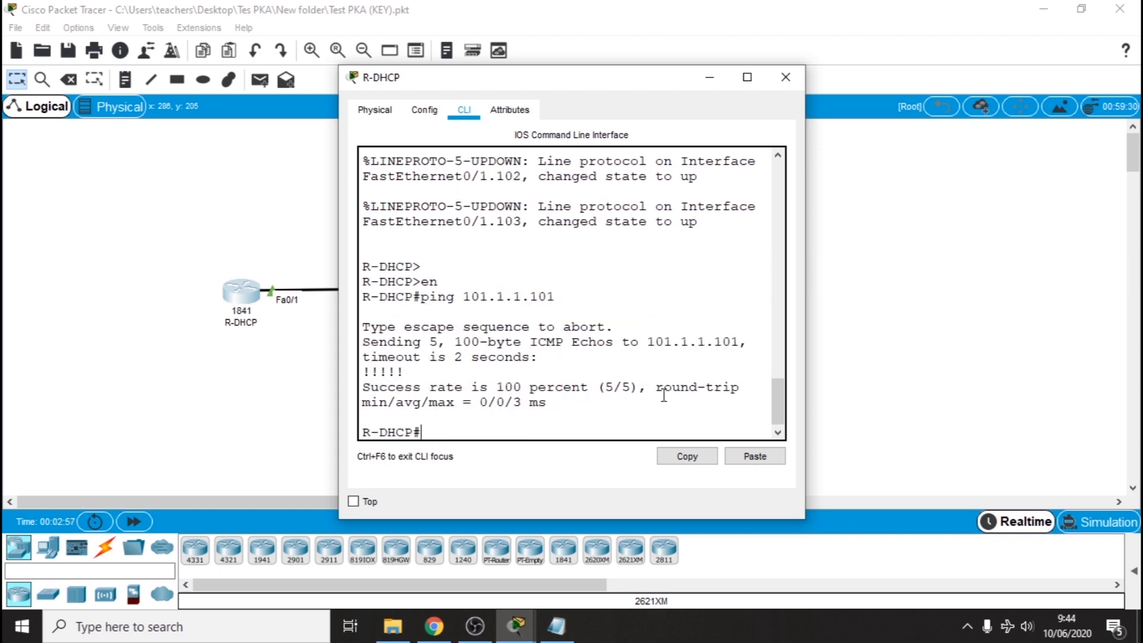
# Ping PC2 at 103.3.3.103 from the R-DHCP CLI and close the router window
pyautogui.write('ping 103.3.3.1')
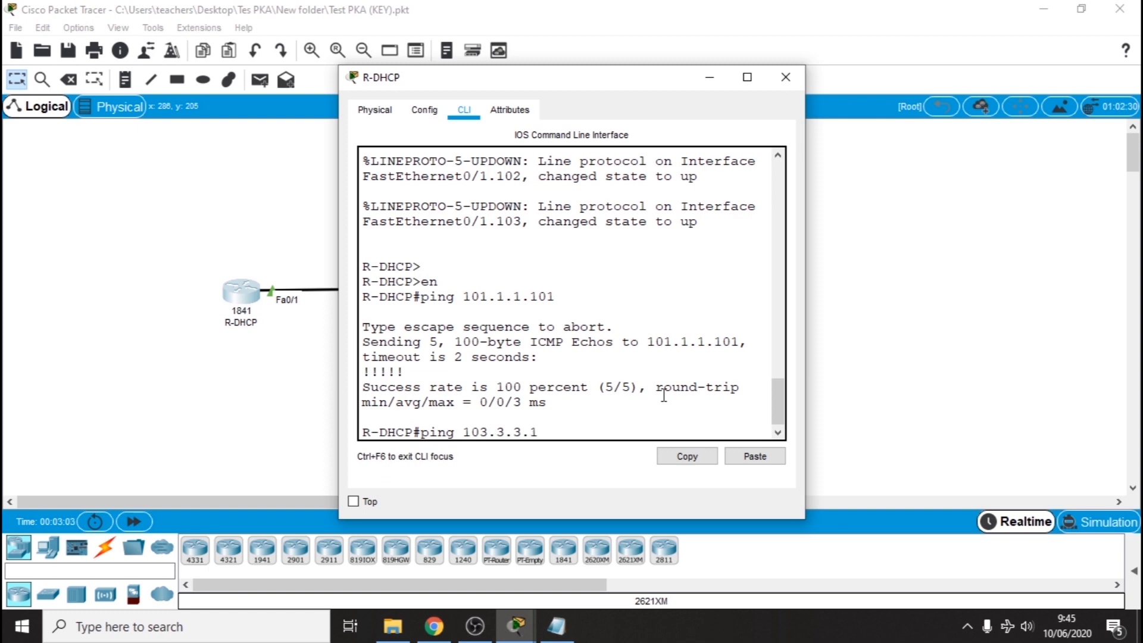
pyautogui.write('03')
pyautogui.press('Return')
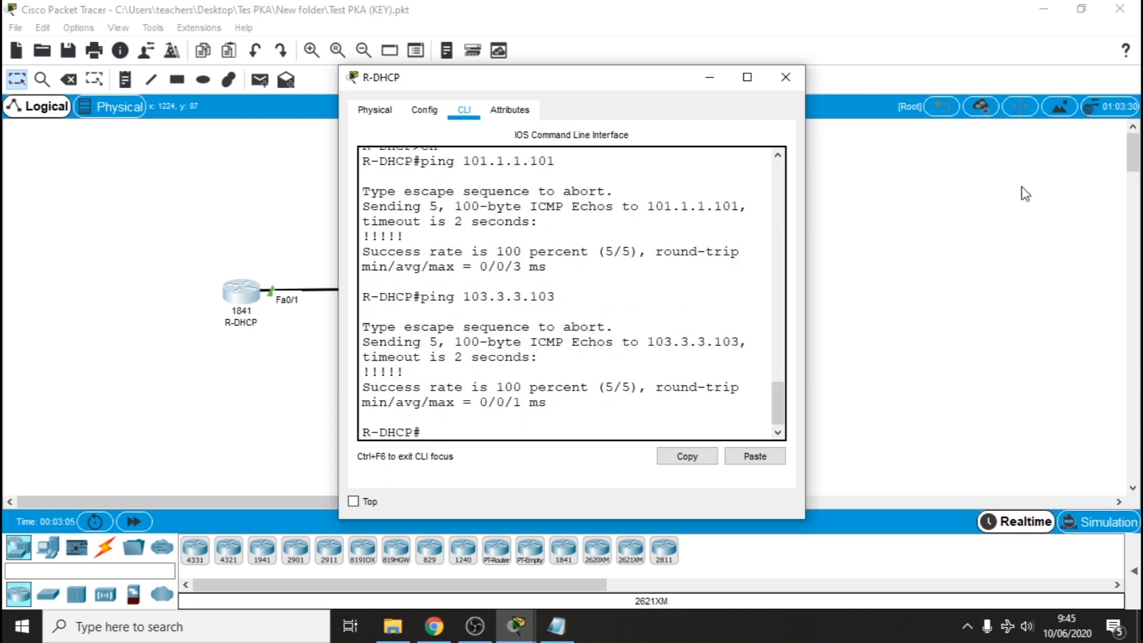
pyautogui.click(786, 77)
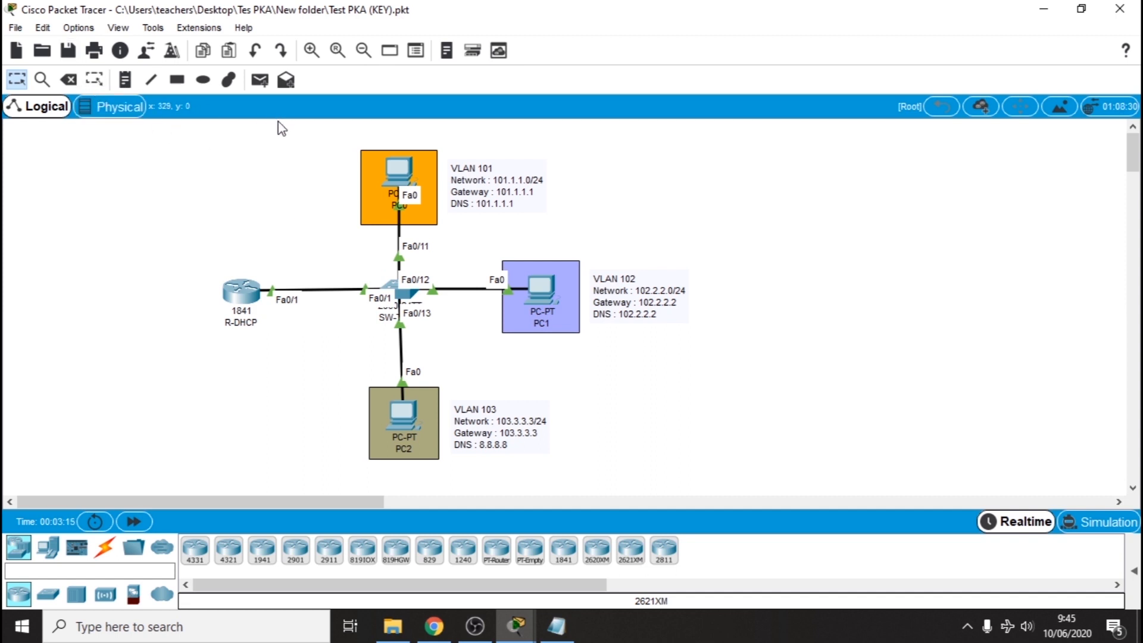
pyautogui.click(15, 27)
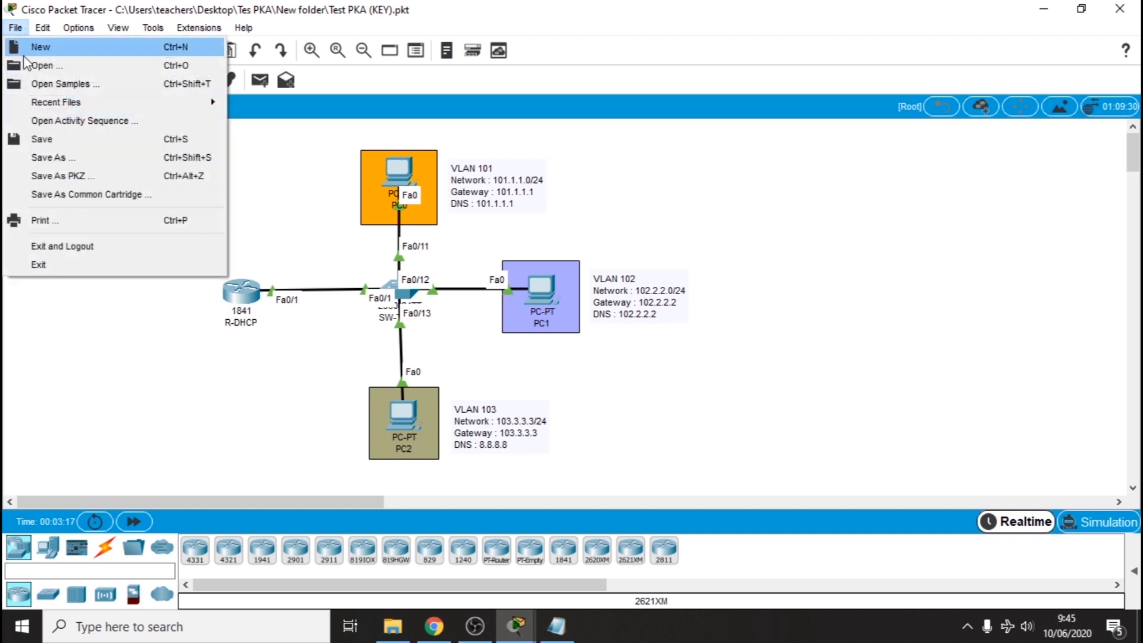
pyautogui.click(70, 157)
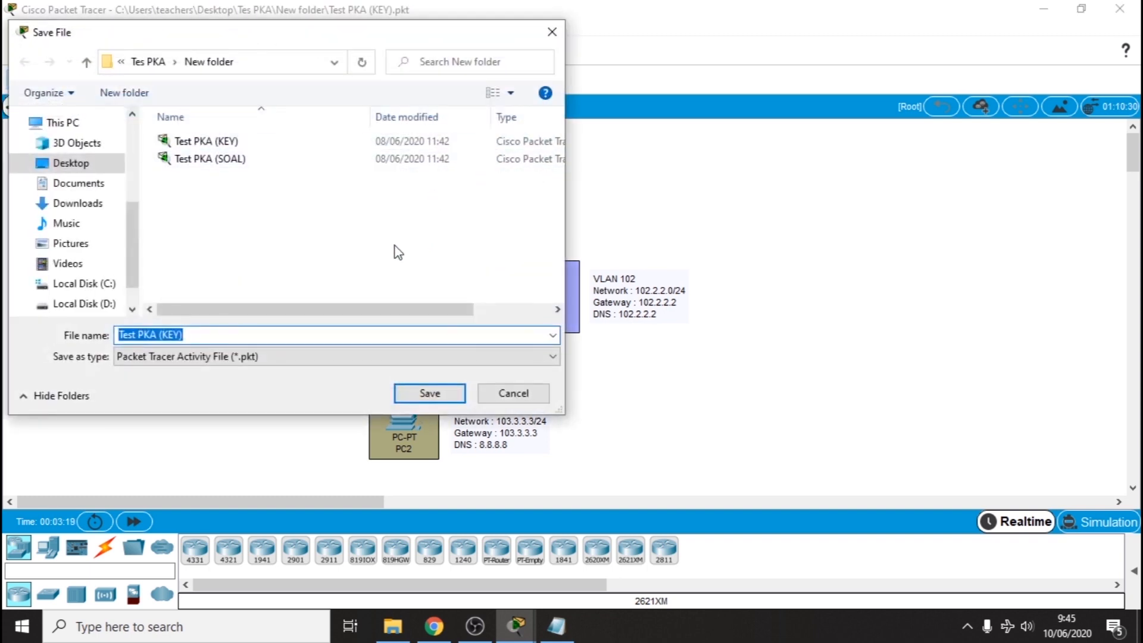
pyautogui.click(502, 395)
# Open Test PKA (SOAL) from New folder without saving changes to the key network
pyautogui.click(42, 52)
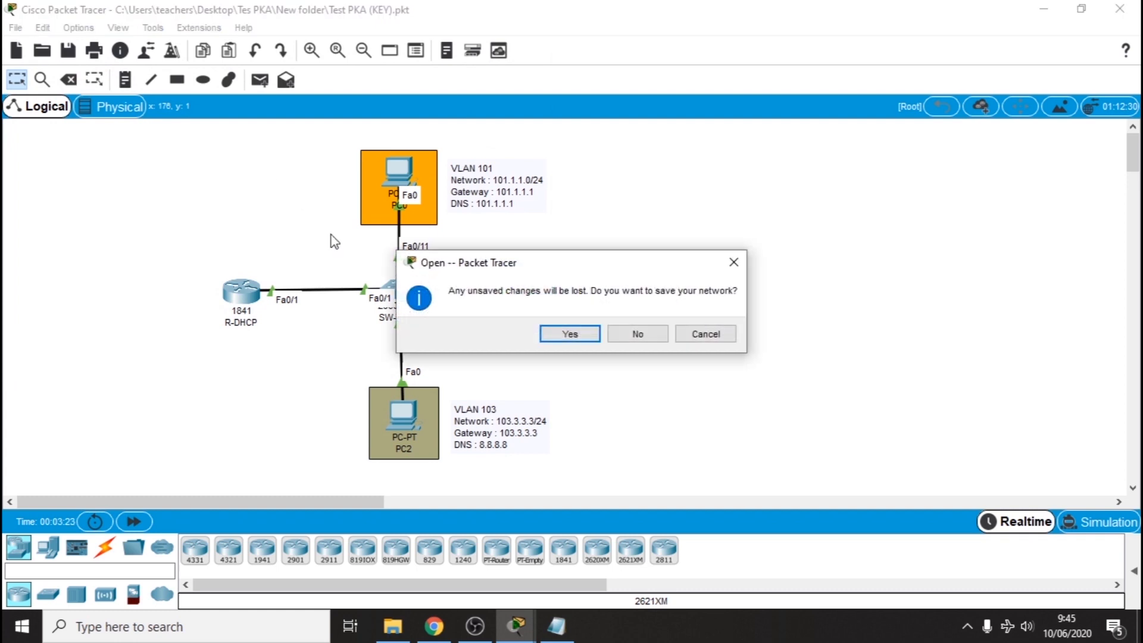
pyautogui.click(619, 337)
pyautogui.doubleClick(210, 160)
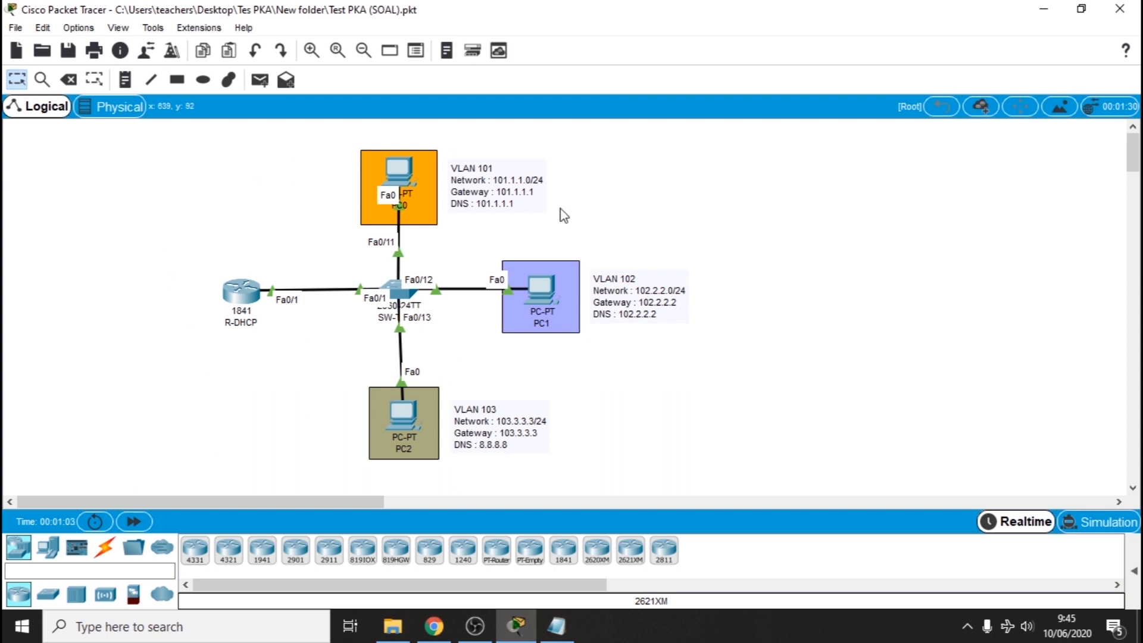
# Bring up the key file in Notepad, reposition it beside the topology, and highlight the first fault, Interface Fa0/1.101 No ip address
pyautogui.click(542, 640)
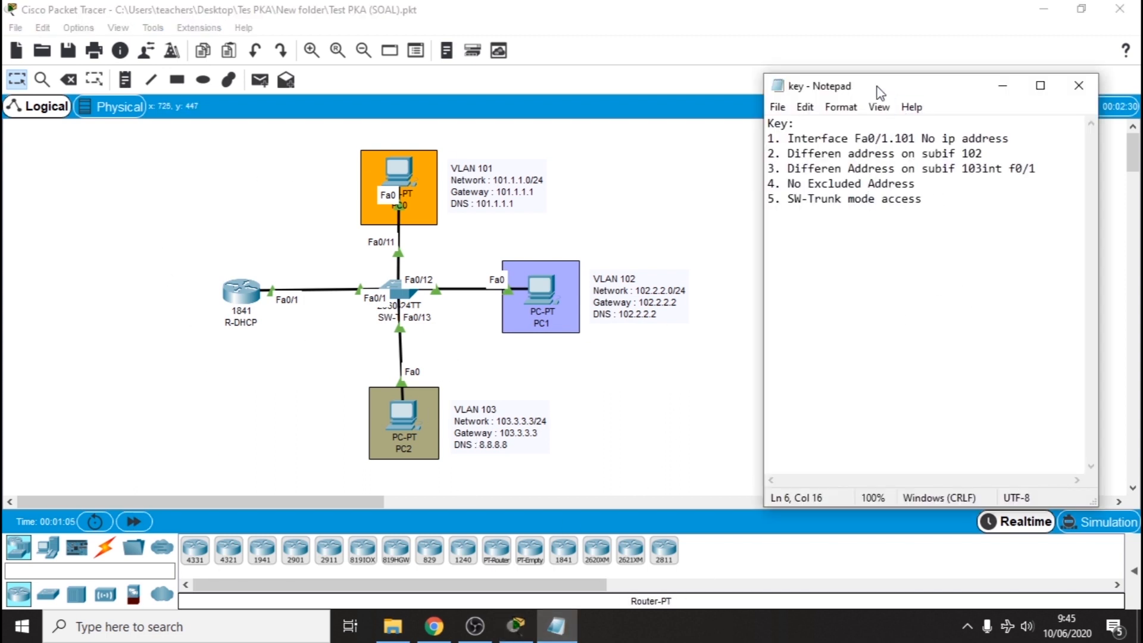
pyautogui.moveTo(866, 87)
pyautogui.mouseDown()
pyautogui.moveTo(899, 99)
pyautogui.moveTo(878, 121)
pyautogui.moveTo(865, 97)
pyautogui.mouseUp()
pyautogui.moveTo(764, 151); pyautogui.dragTo(994, 216)
pyautogui.click(938, 217)
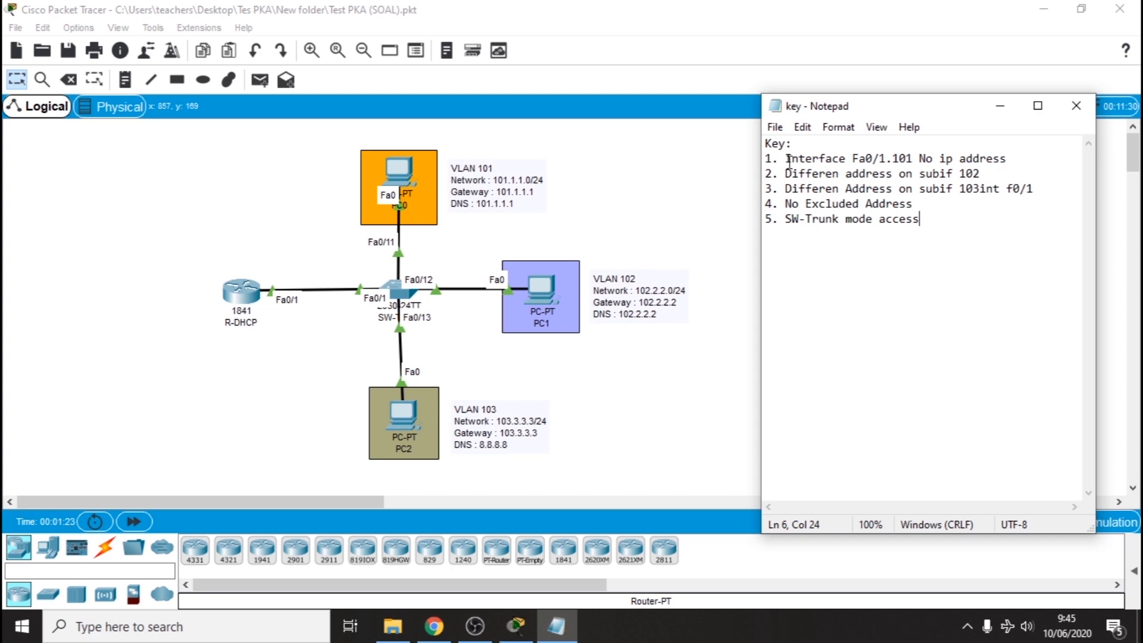
pyautogui.moveTo(786, 159); pyautogui.dragTo(1005, 159)
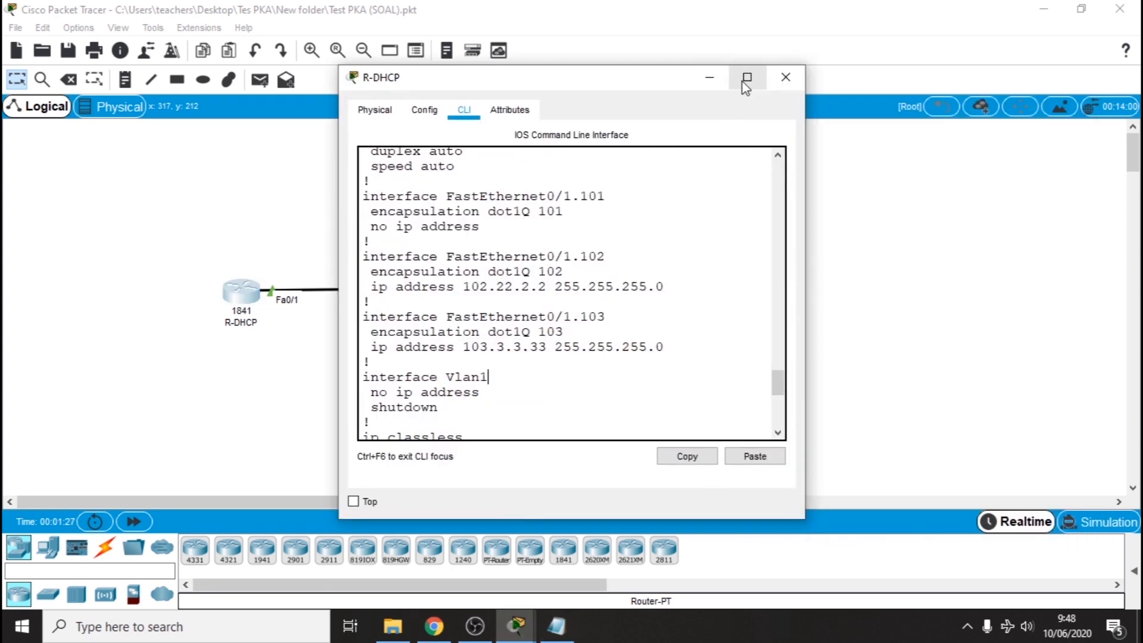
# Enlarge the R-DHCP window, bring its FastEthernet interface configuration into view, and place the window beside the topology
pyautogui.doubleClick(641, 69)
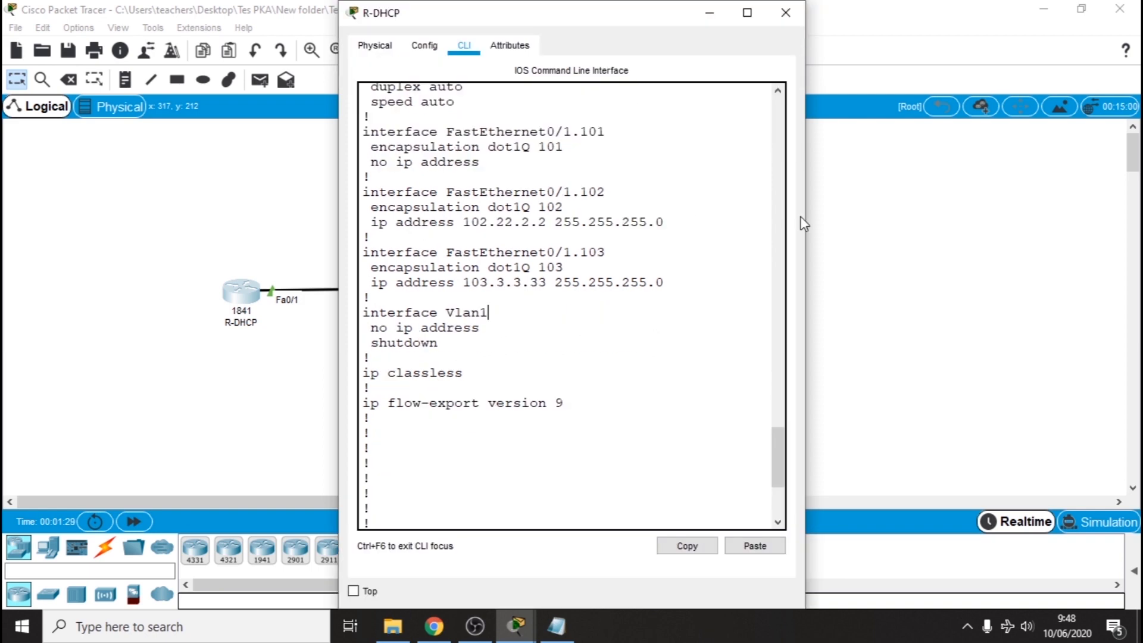
pyautogui.moveTo(804, 220); pyautogui.dragTo(969, 220)
pyautogui.scroll(9, 703, 323)
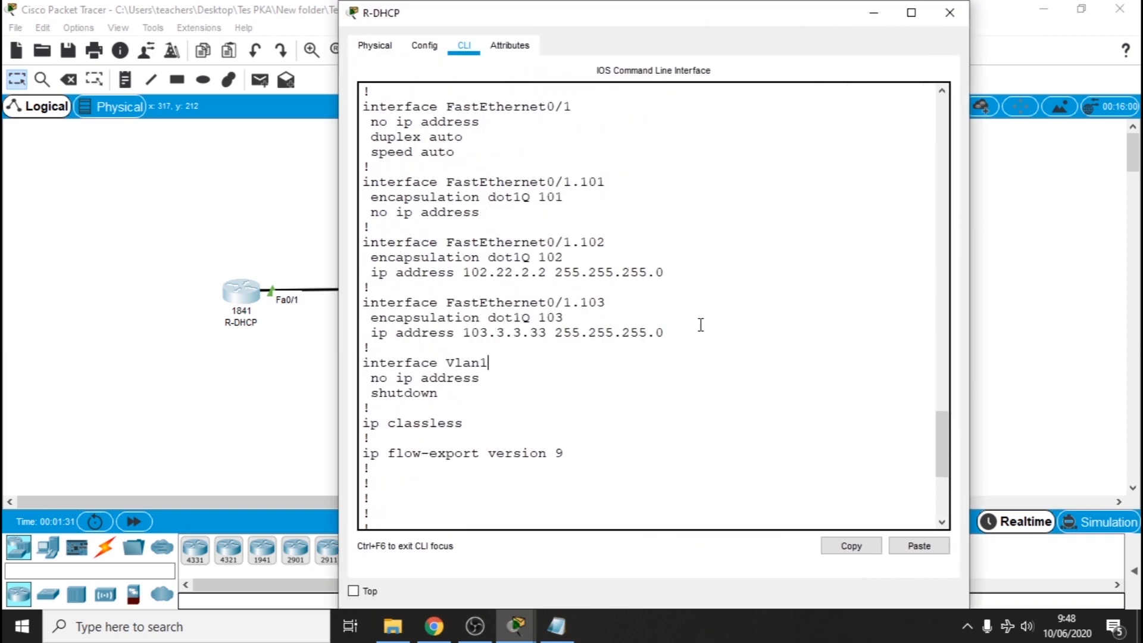
pyautogui.moveTo(577, 23); pyautogui.dragTo(735, 27)
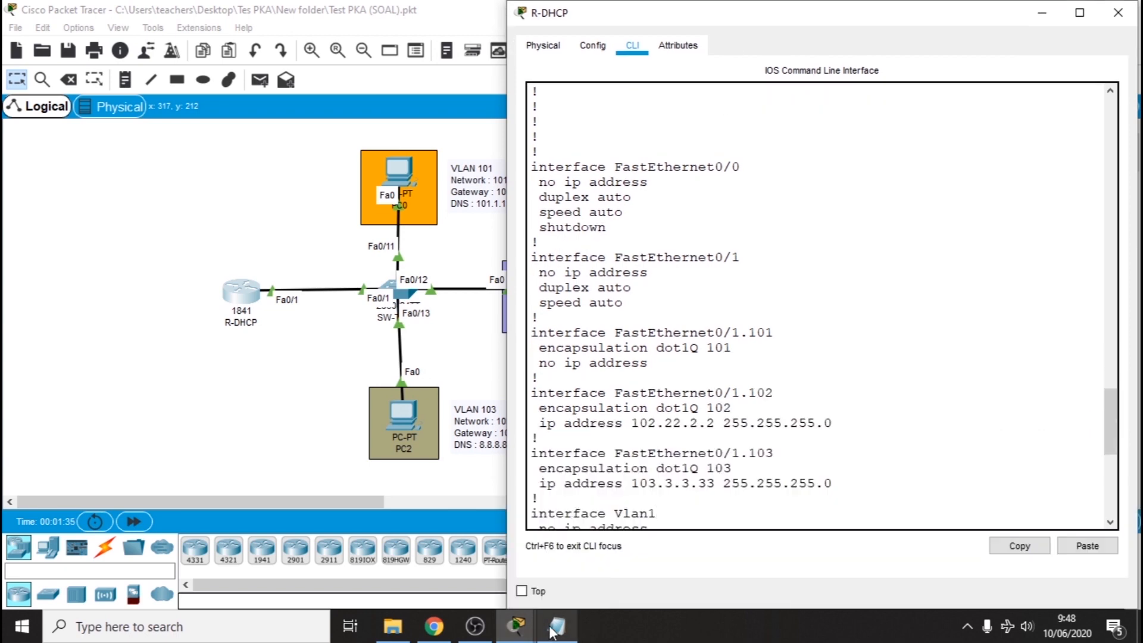
# Place the Notepad key list beside the router CLI, highlight the first fault on Interface Fa0/1.101, and return to the topology
pyautogui.click(557, 626)
pyautogui.moveTo(834, 107); pyautogui.dragTo(104, 66)
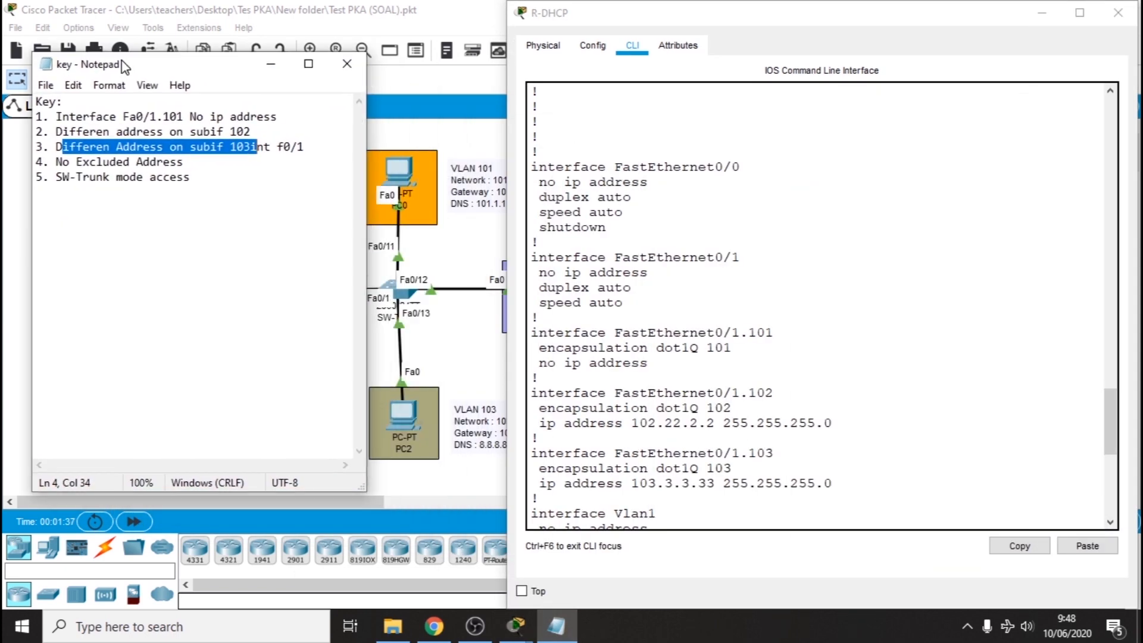
pyautogui.click(83, 130)
pyautogui.moveTo(253, 113); pyautogui.dragTo(273, 113)
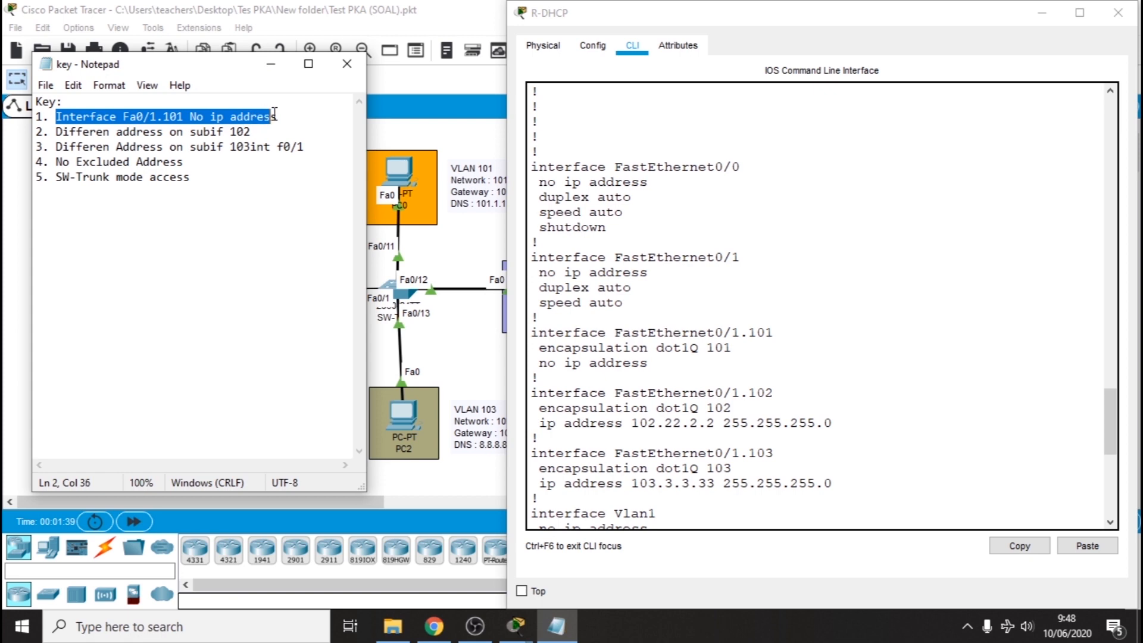
pyautogui.click(274, 113)
pyautogui.doubleClick(169, 113)
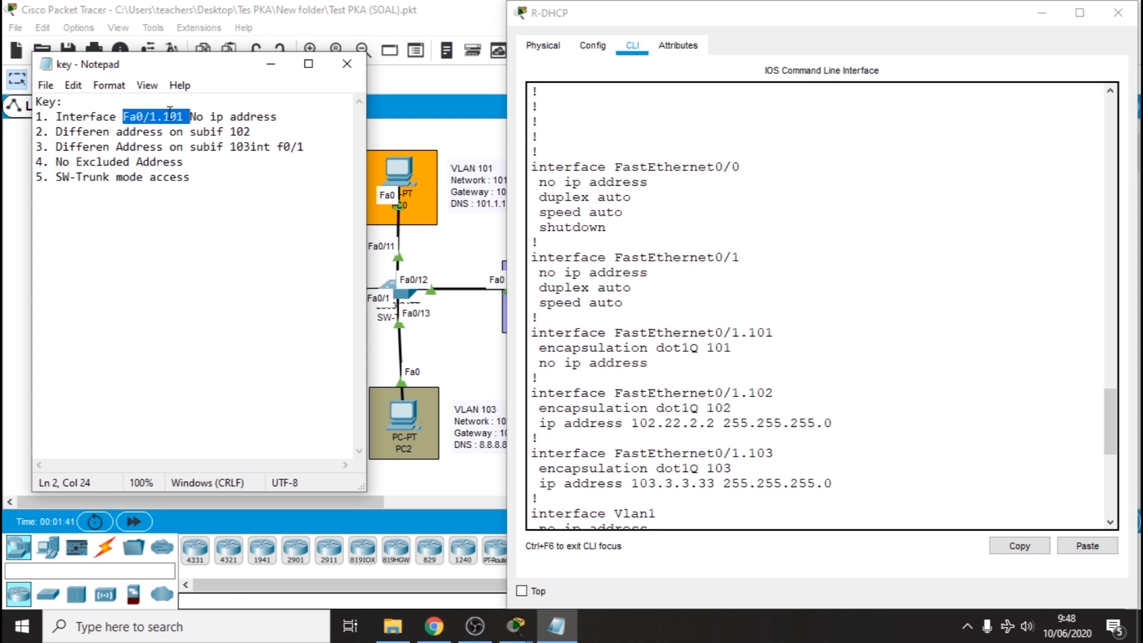
pyautogui.click(180, 117)
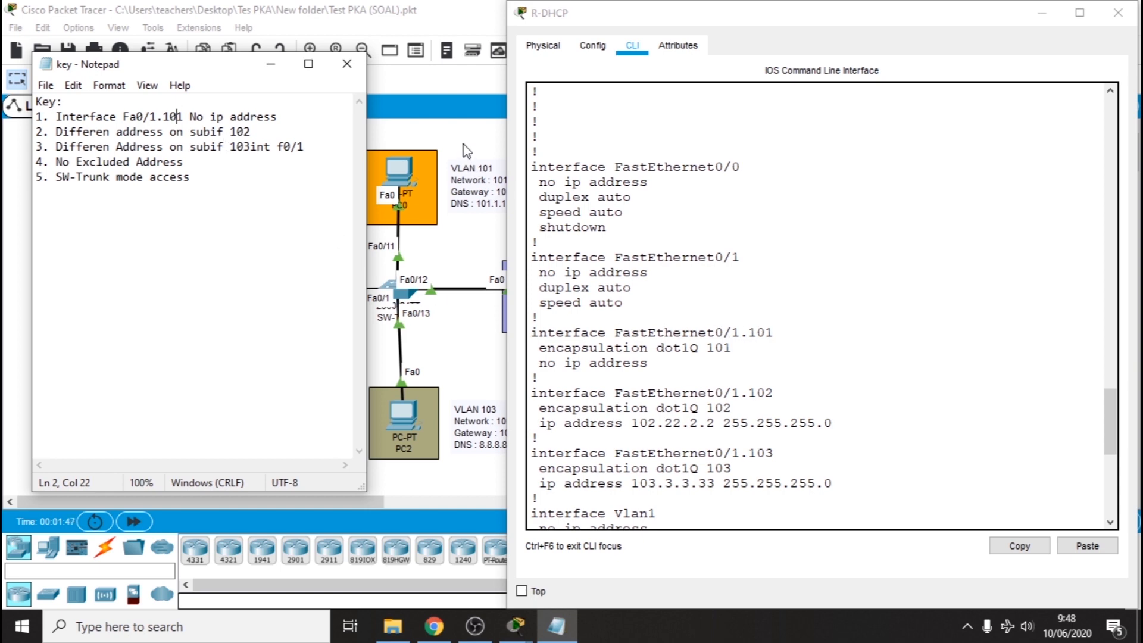
pyautogui.click(471, 176)
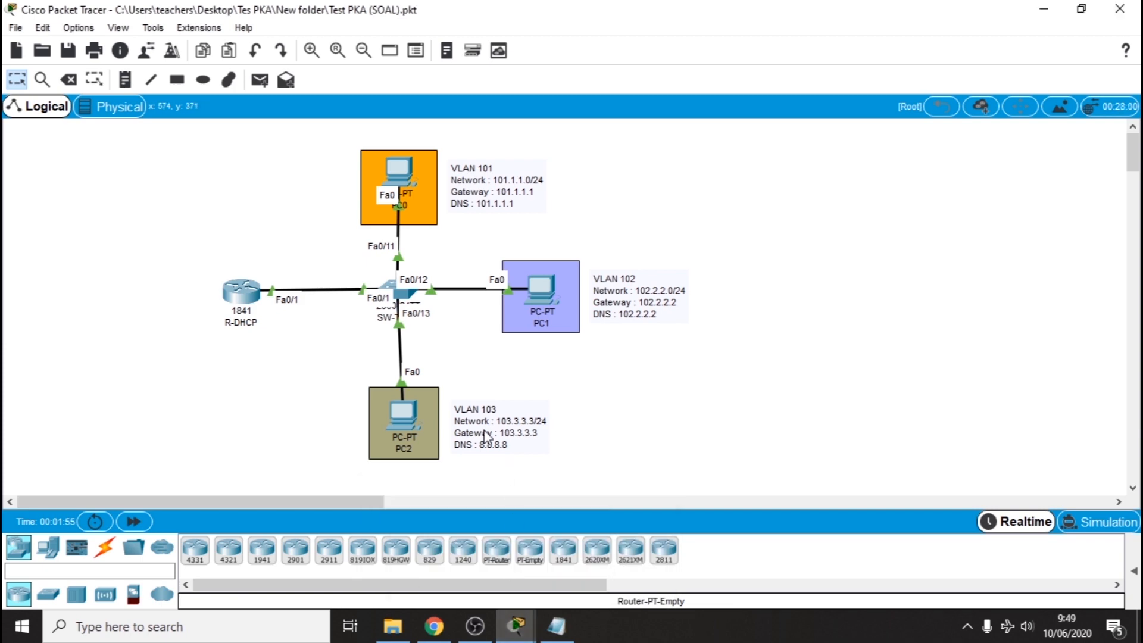
# Examine FastEthernet0/1.101 in the R-DHCP CLI, highlighting its no ip address line, and return to the topology
pyautogui.click(256, 297)
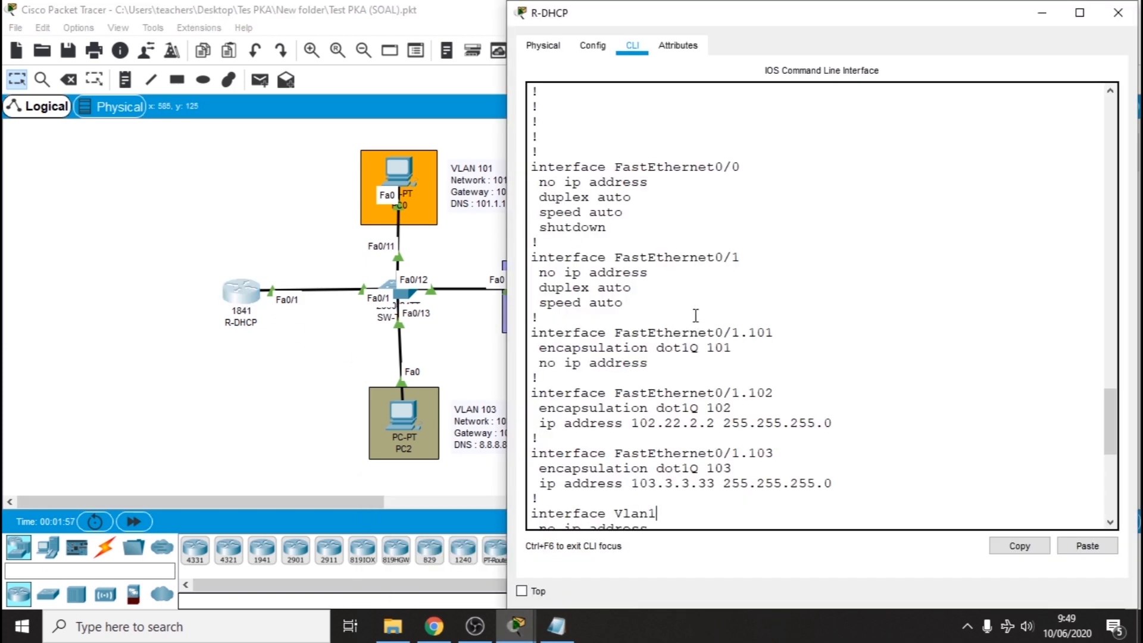
pyautogui.moveTo(732, 351); pyautogui.dragTo(539, 348)
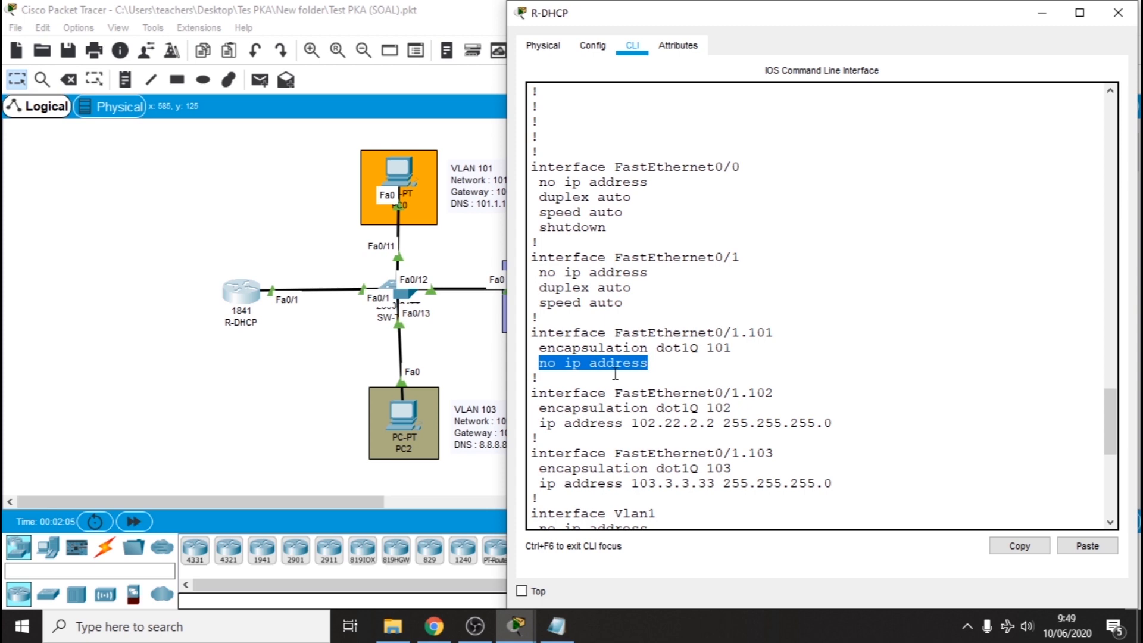
pyautogui.click(539, 365)
pyautogui.moveTo(668, 363); pyautogui.dragTo(538, 363)
pyautogui.click(644, 365)
pyautogui.moveTo(650, 364); pyautogui.dragTo(544, 364)
pyautogui.click(481, 279)
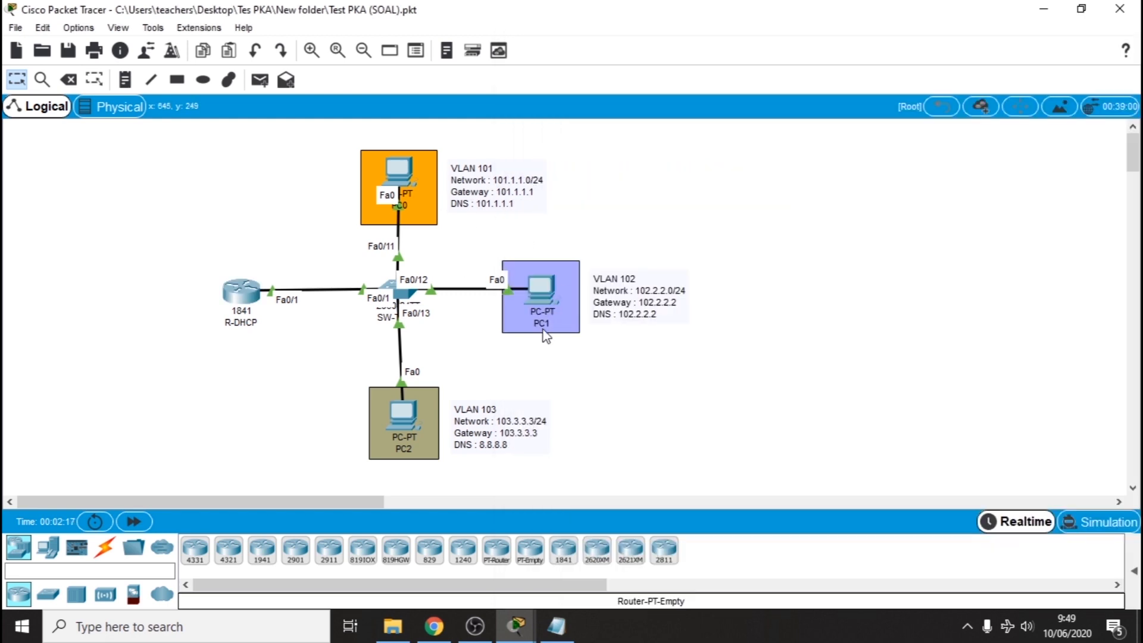
# Highlight the second fault, Differen address on subif 102, in the Notepad key list and return to the Packet Tracer topology
pyautogui.click(556, 626)
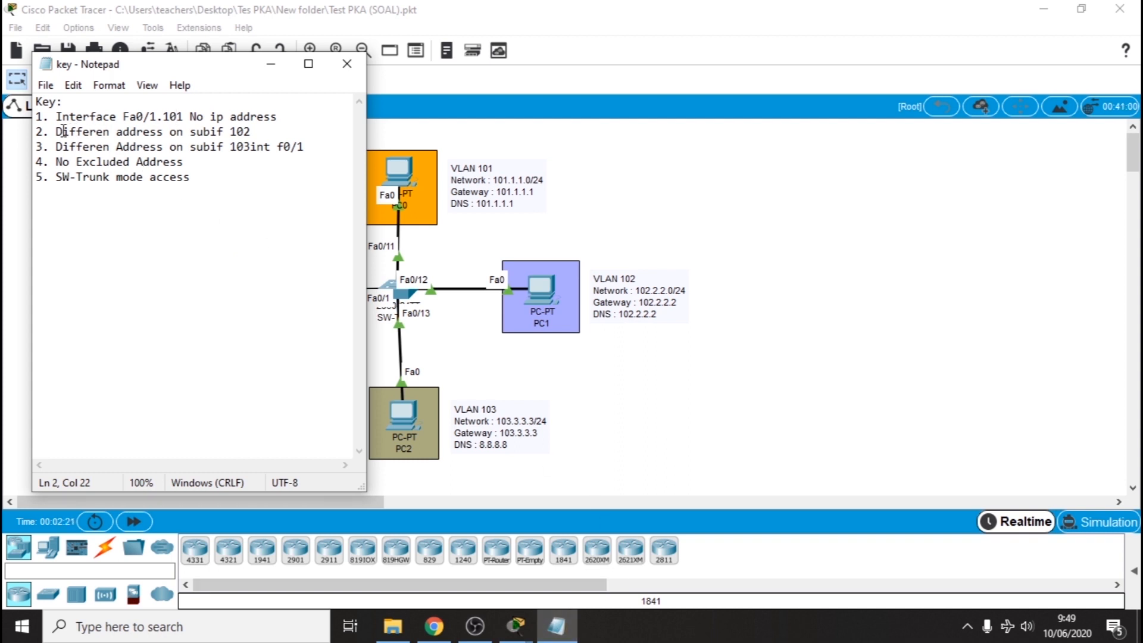
pyautogui.moveTo(56, 130); pyautogui.dragTo(270, 129)
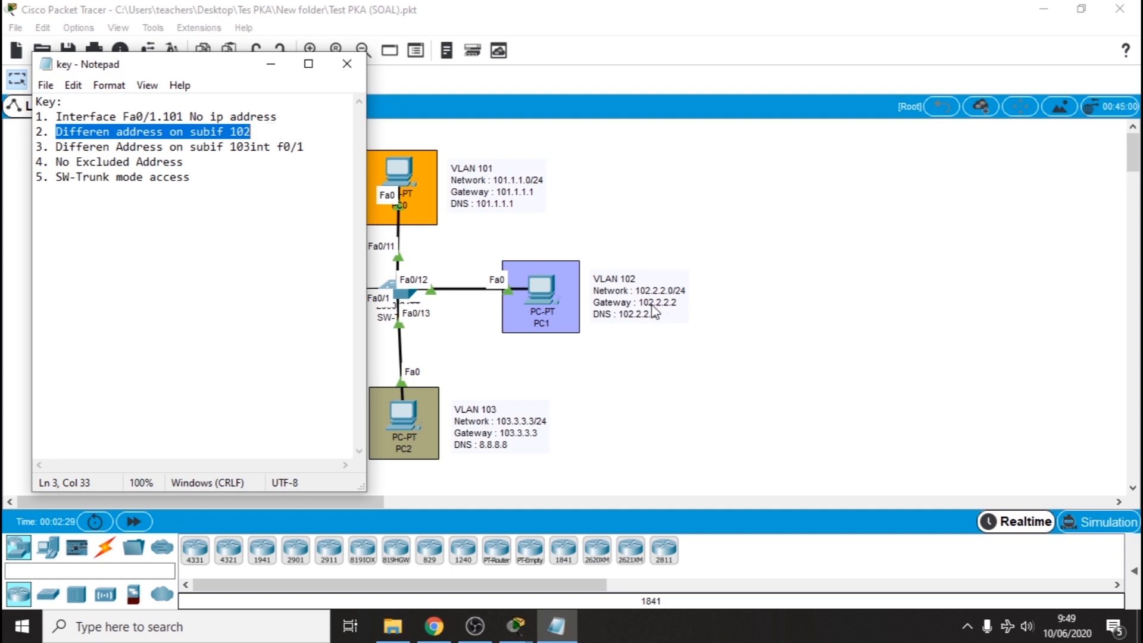
pyautogui.moveTo(516, 626)
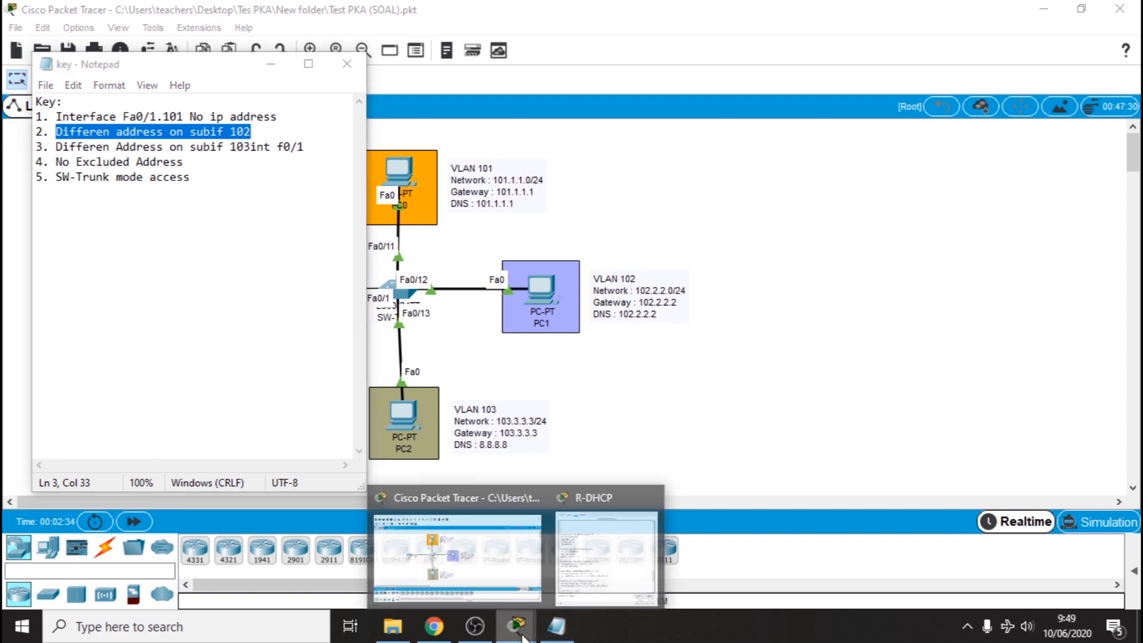
pyautogui.click(523, 587)
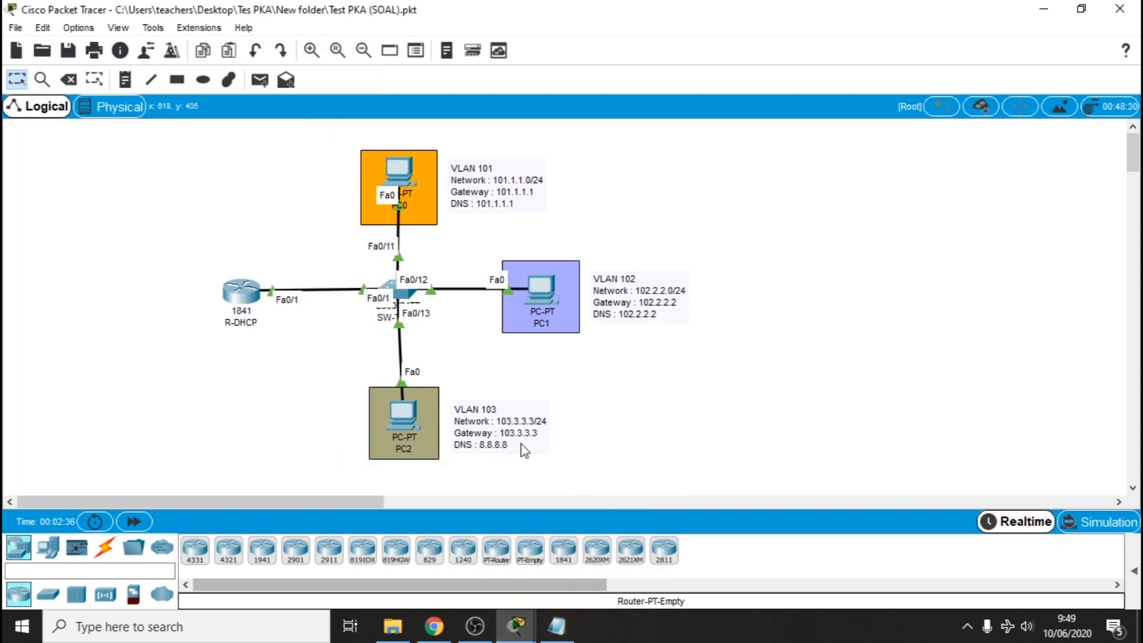
# Examine the IP addresses of subinterfaces FastEthernet0/1.102 and 0/1.103 in the R-DHCP CLI, highlighting each, and return to the topology
pyautogui.click(244, 298)
pyautogui.moveTo(767, 392); pyautogui.dragTo(757, 393)
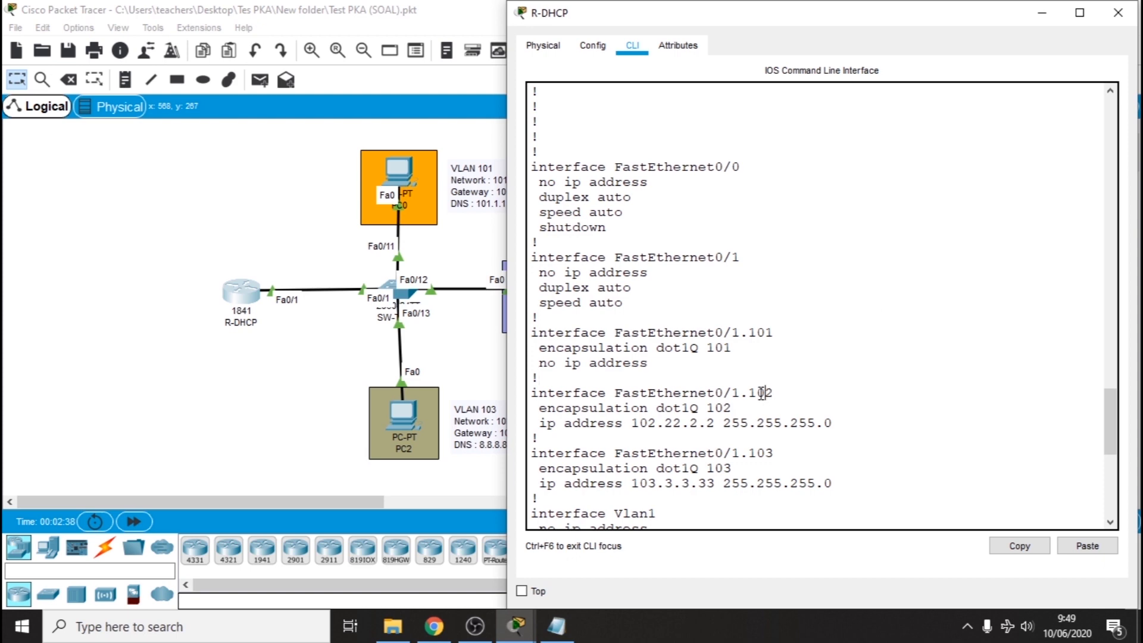
pyautogui.moveTo(639, 423); pyautogui.dragTo(662, 423)
pyautogui.click(629, 422)
pyautogui.moveTo(673, 422); pyautogui.dragTo(681, 422)
pyautogui.moveTo(631, 483); pyautogui.dragTo(706, 483)
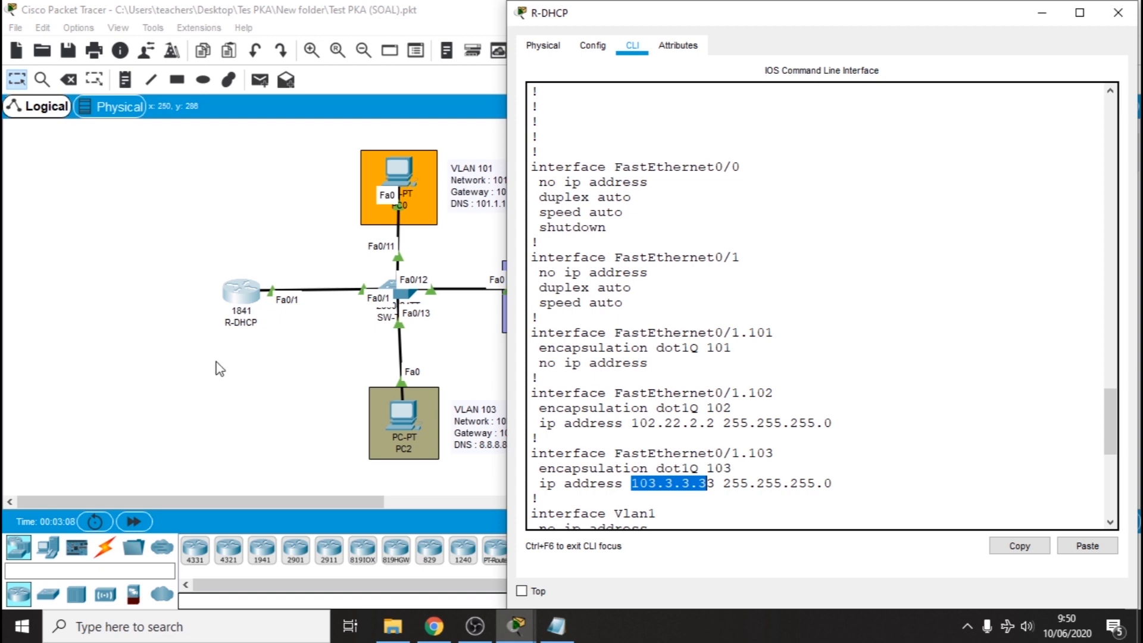
pyautogui.click(243, 400)
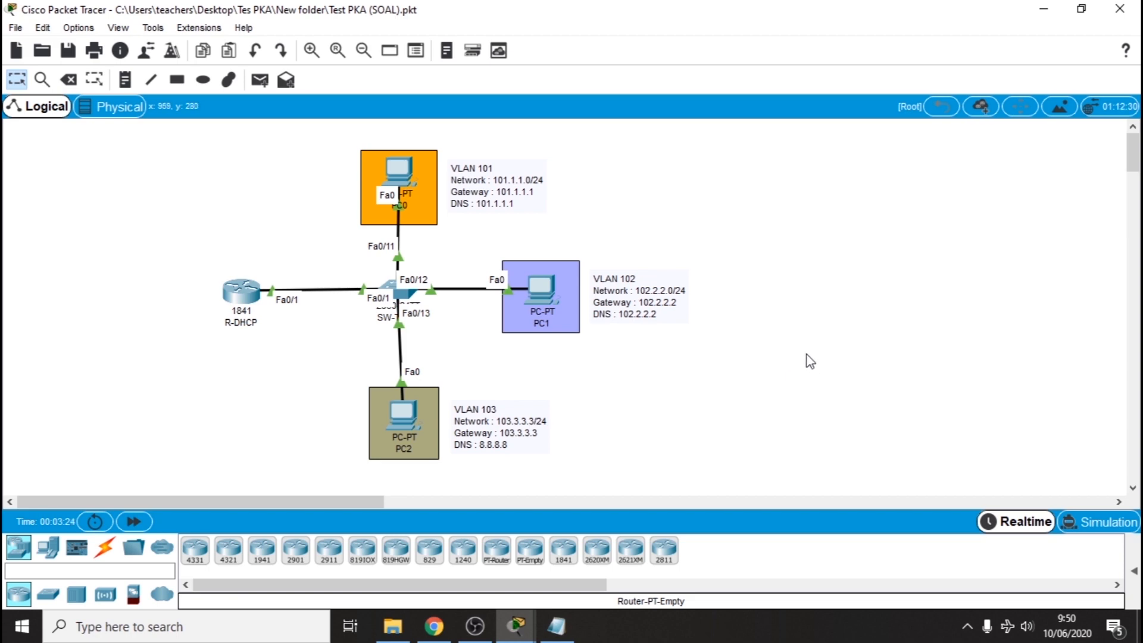
# Start a new blank network without saving the changes to the question file
pyautogui.click(41, 52)
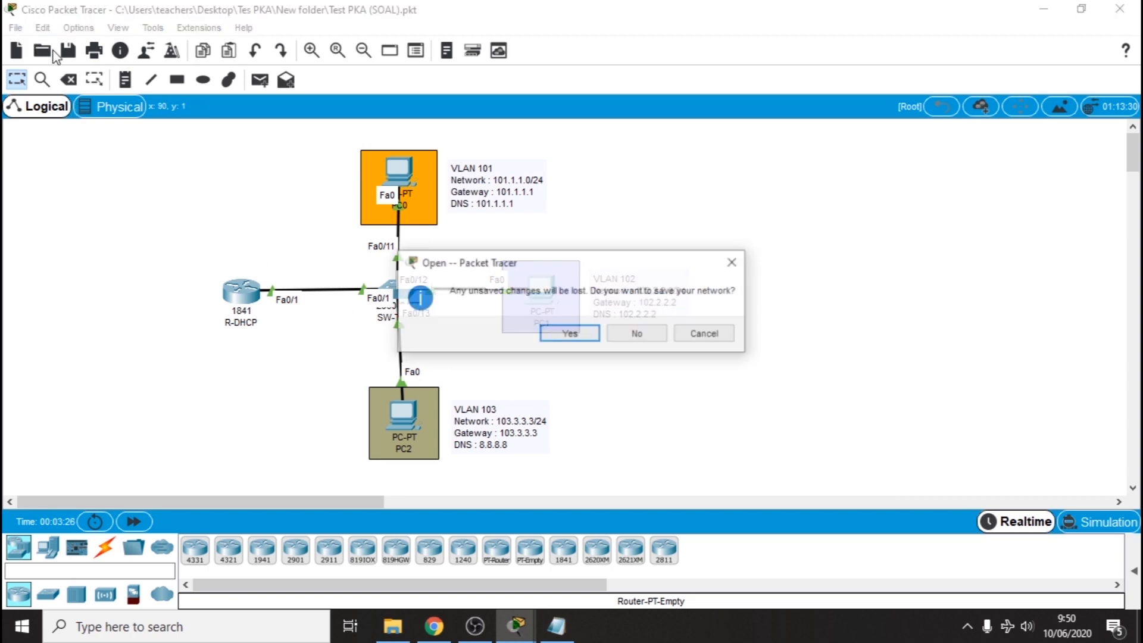
pyautogui.click(705, 334)
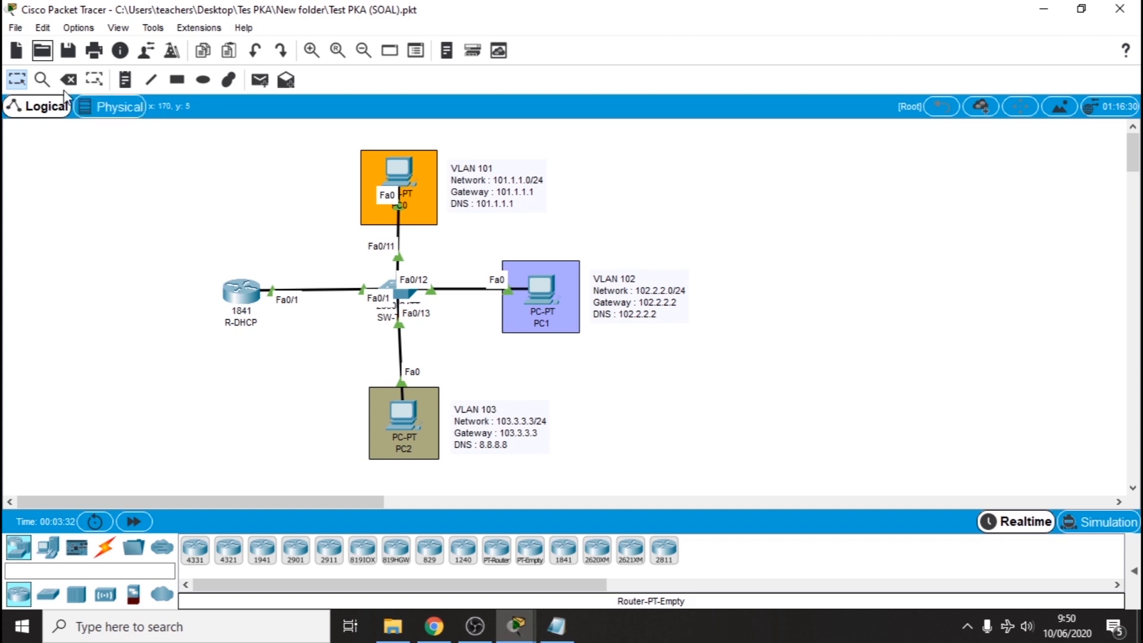
pyautogui.click(16, 51)
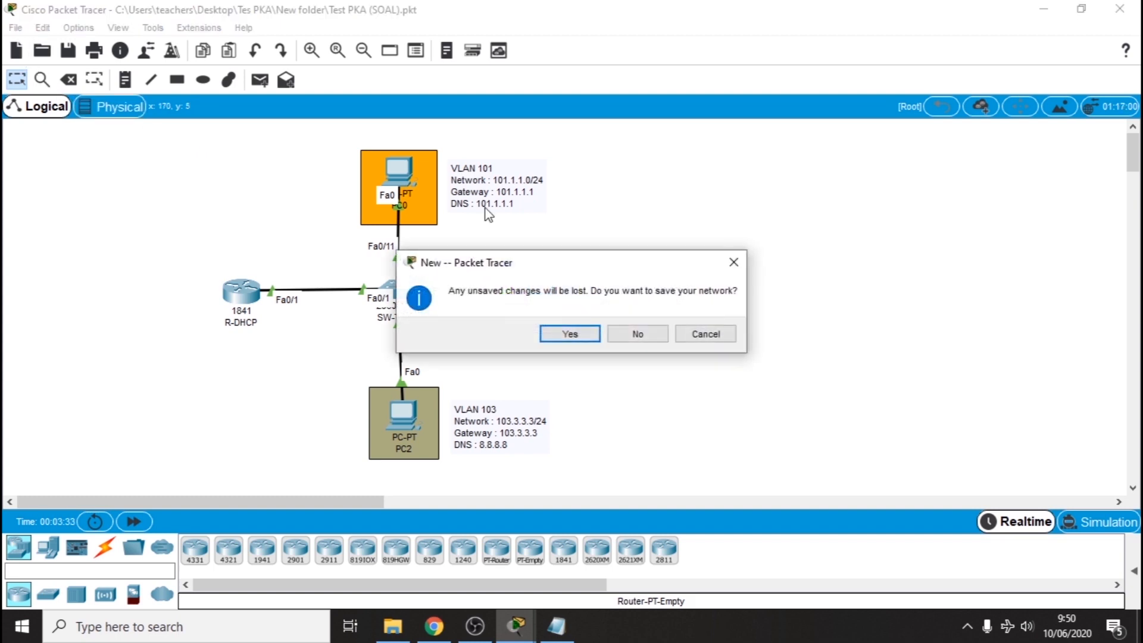
pyautogui.click(620, 339)
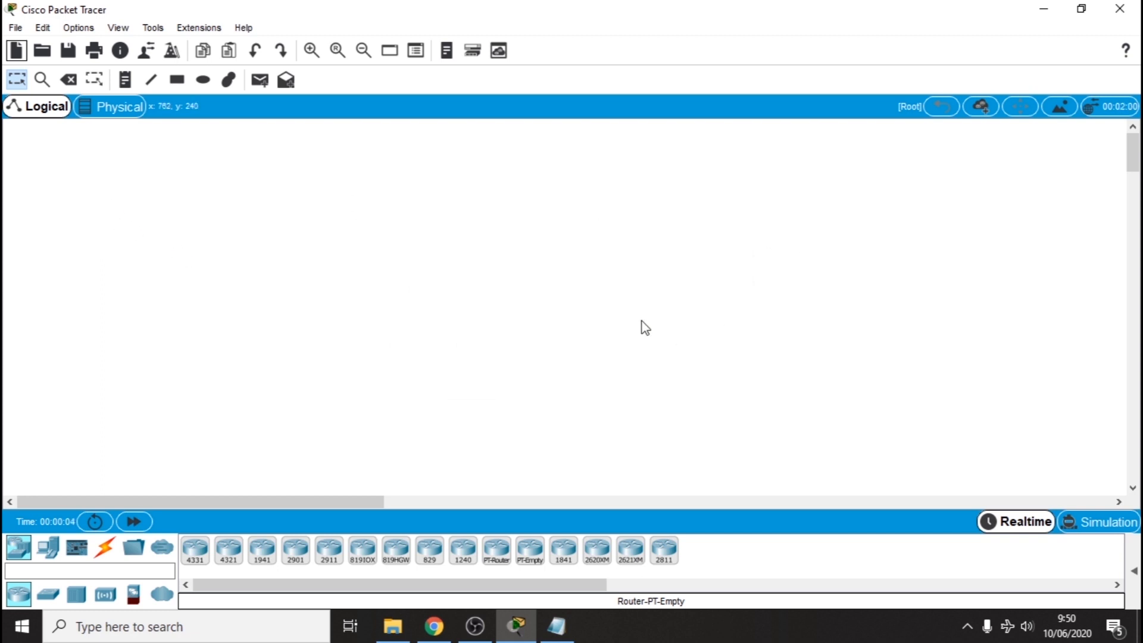
# Open the Activity Wizard and set the Windows taskbar to hide automatically in desktop mode
pyautogui.click(171, 51)
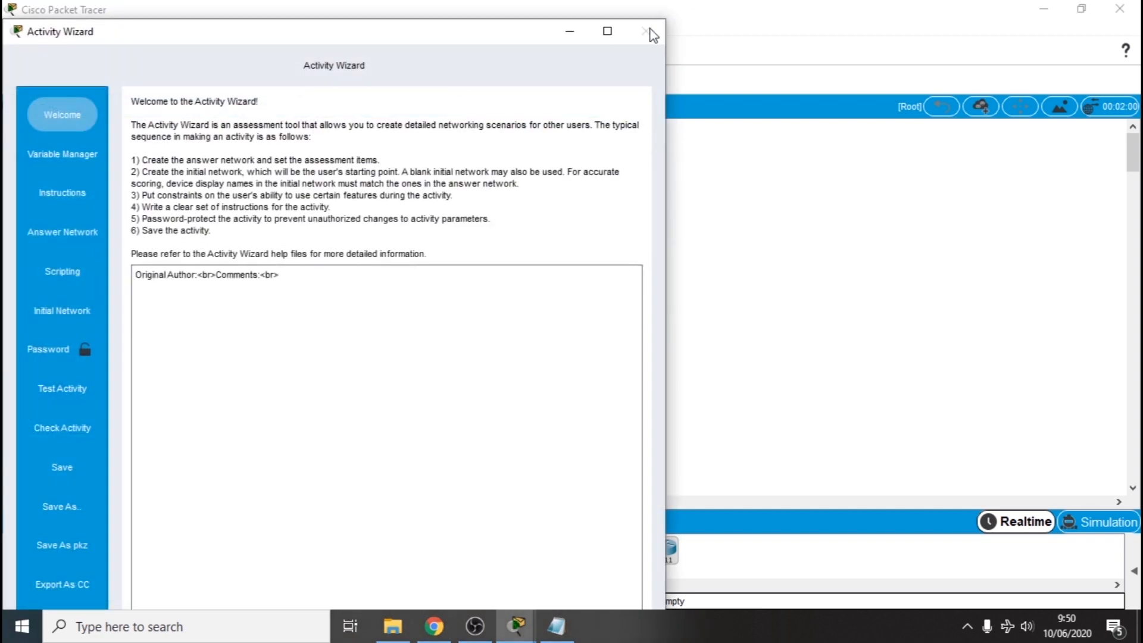
pyautogui.rightClick(700, 625)
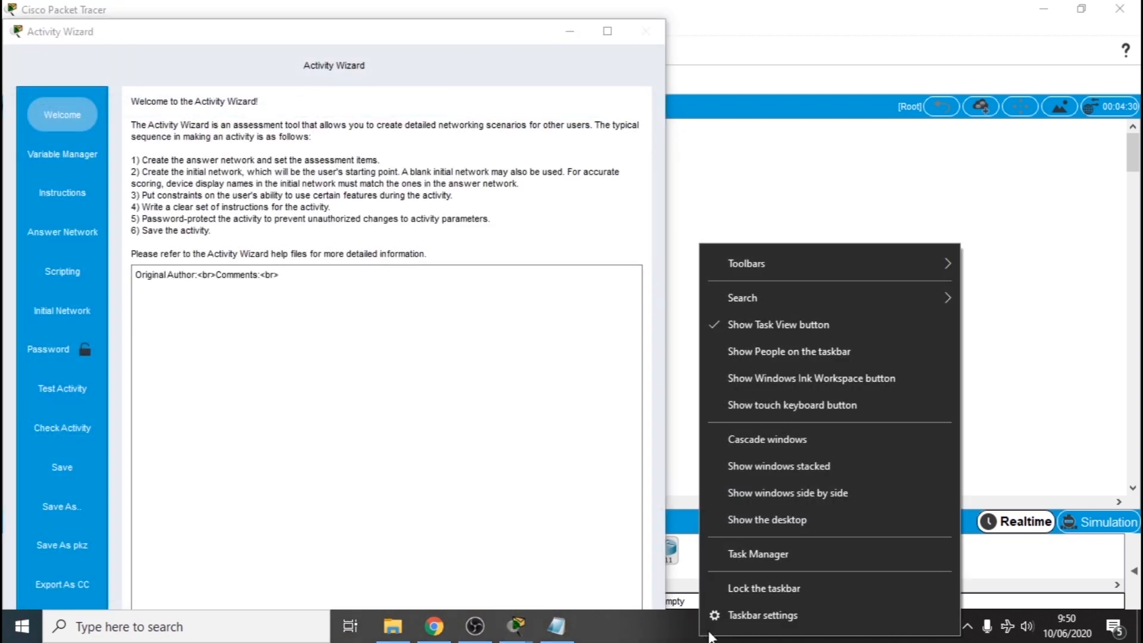
pyautogui.click(724, 622)
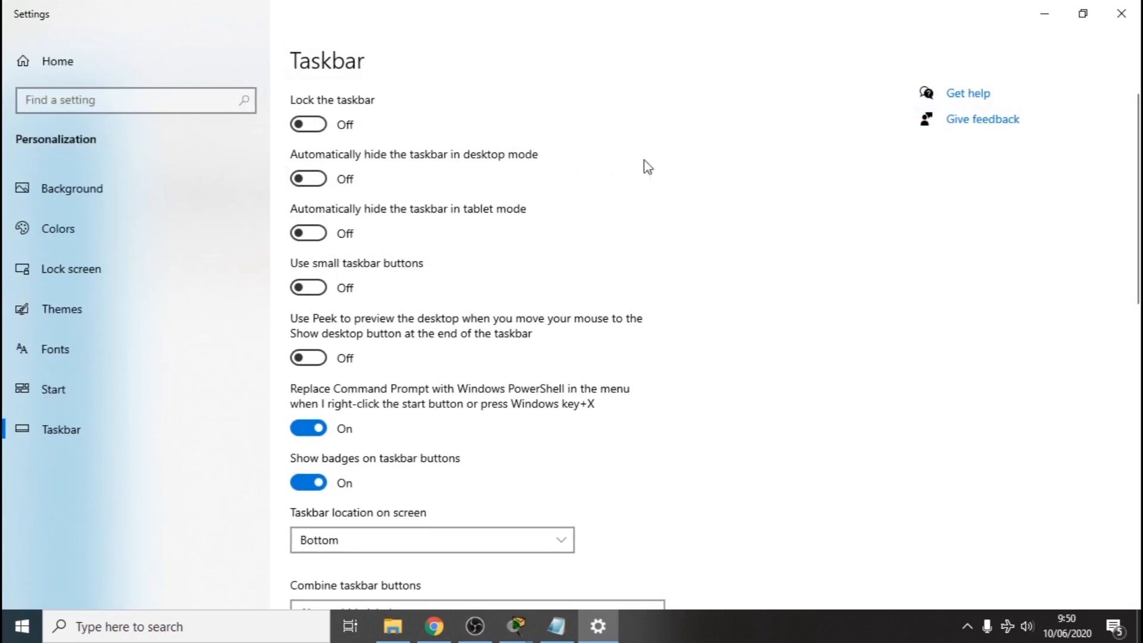
pyautogui.click(310, 180)
pyautogui.click(1123, 13)
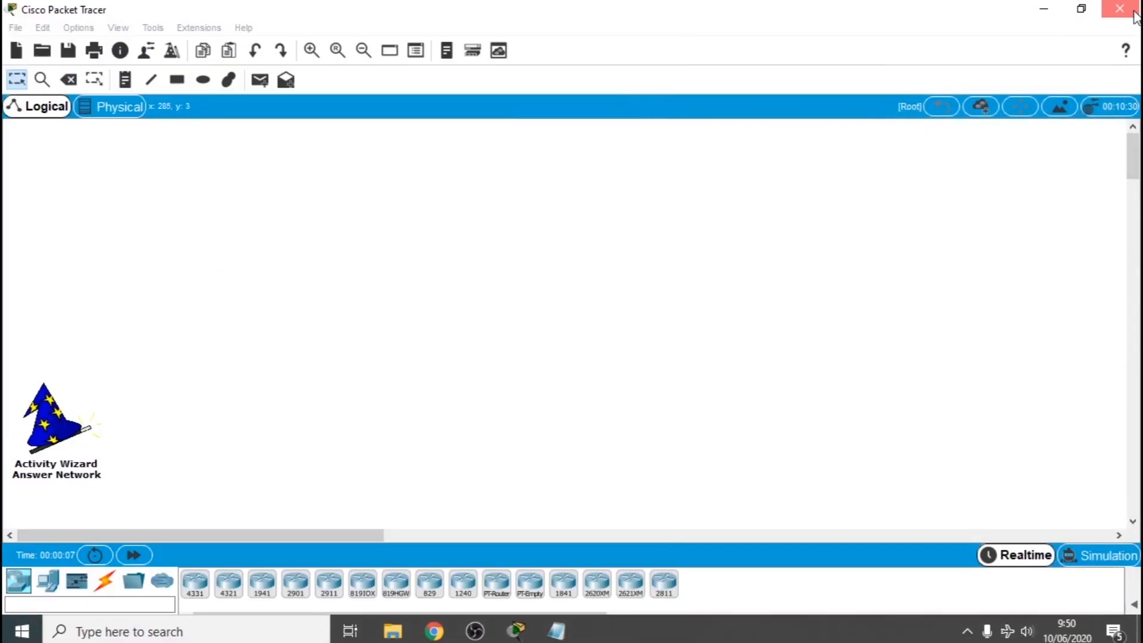
# Exit the Activity Wizard and return to the blank logical workspace
pyautogui.click(1123, 13)
pyautogui.click(500, 369)
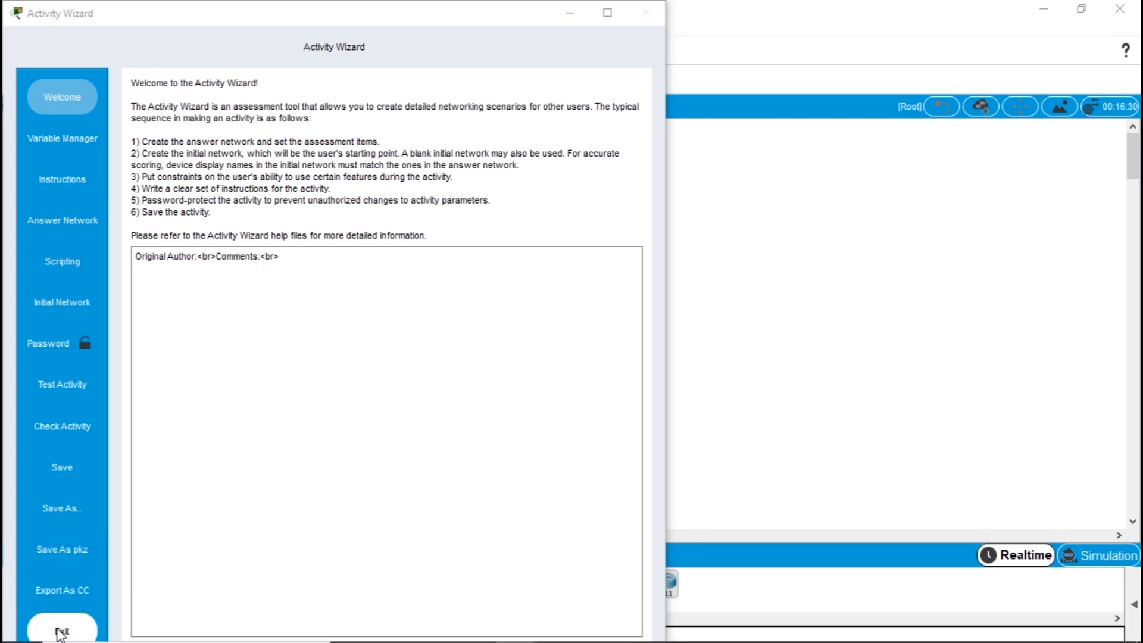
pyautogui.click(62, 630)
pyautogui.click(460, 371)
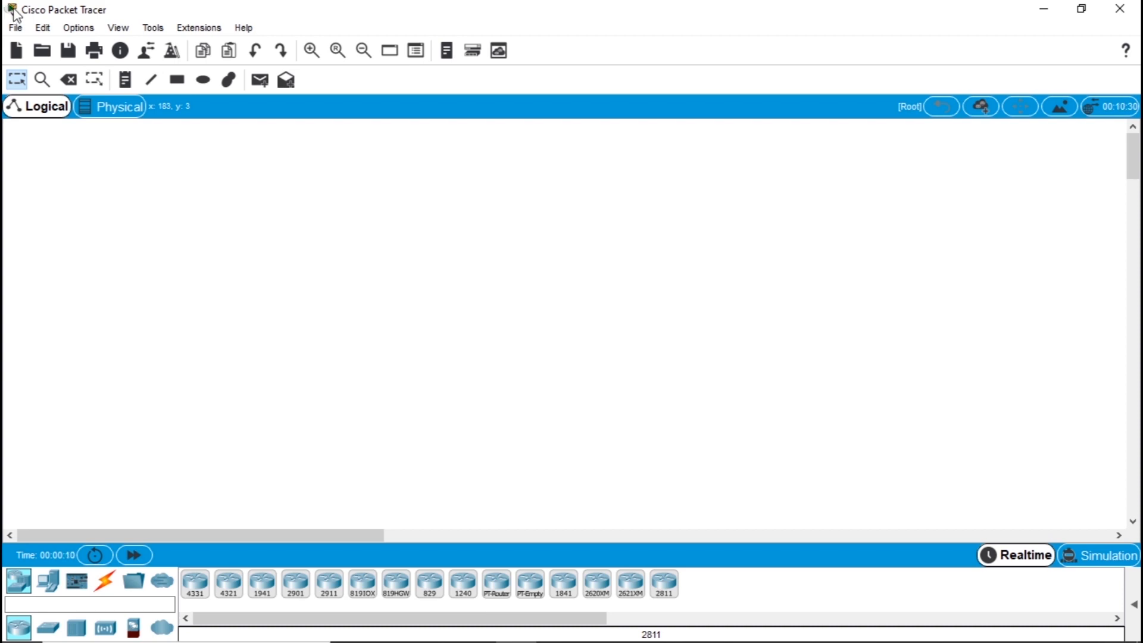
# Check the installed Packet Tracer version in the About information and close it
pyautogui.click(243, 28)
pyautogui.click(275, 110)
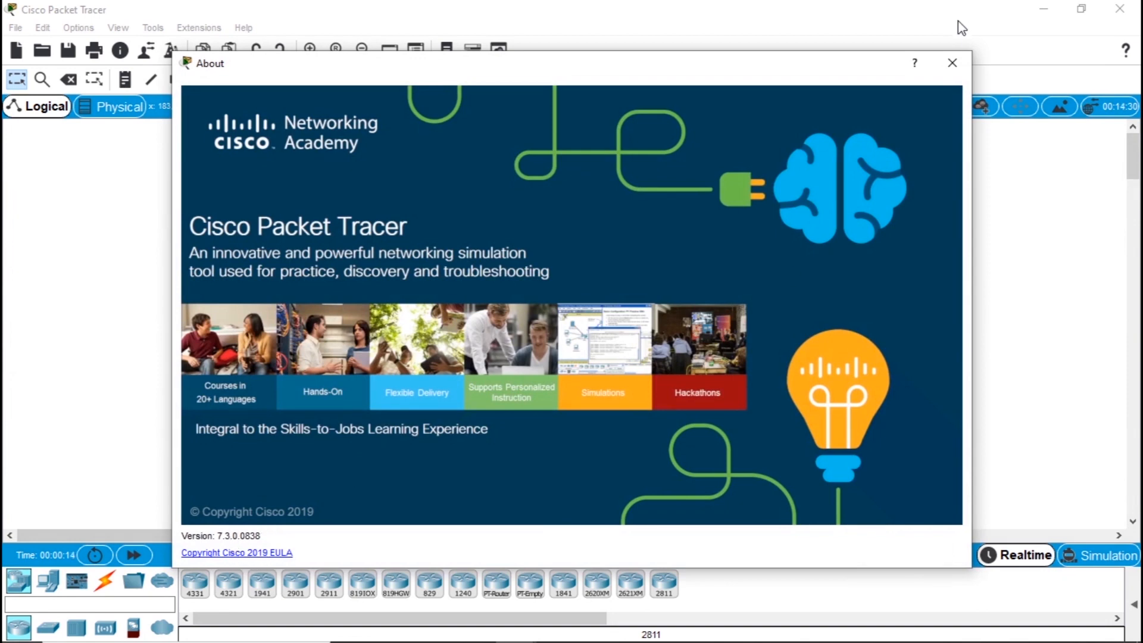
pyautogui.click(953, 62)
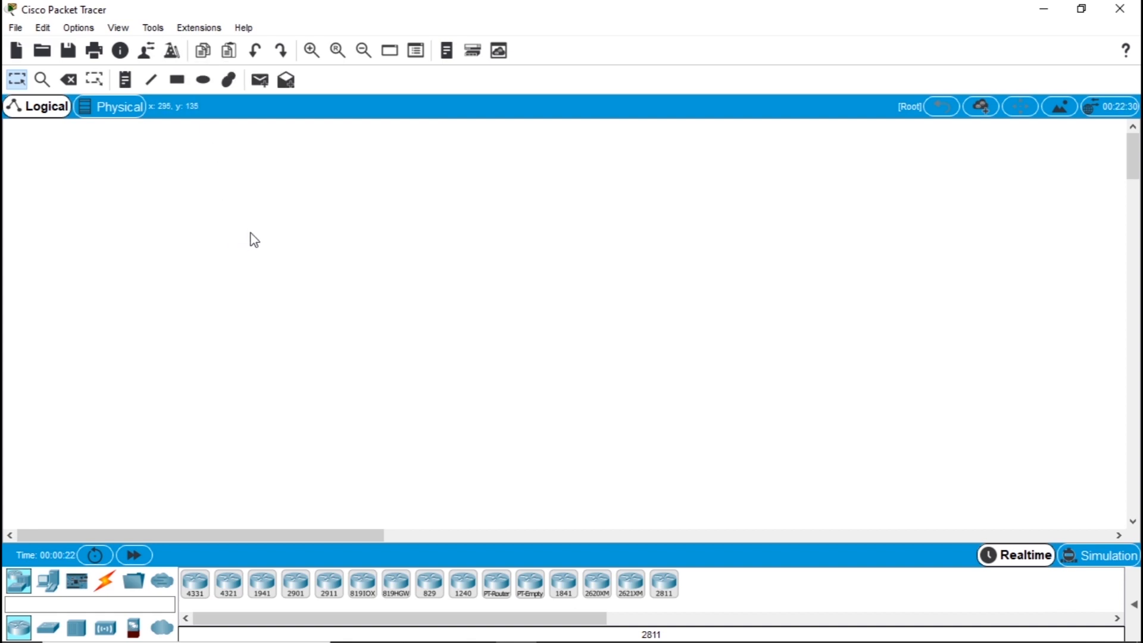
# Reopen the Activity Wizard, maximise its window, and show the Instructions page
pyautogui.hotkey('ctrl', 'w')
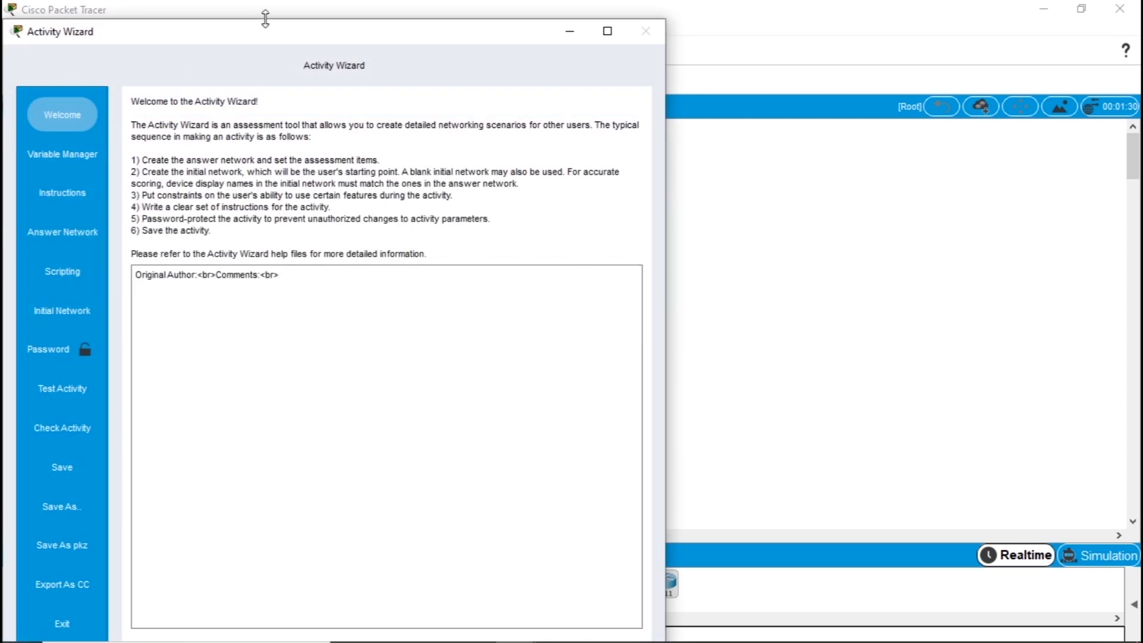
pyautogui.moveTo(291, 39); pyautogui.dragTo(559, 35)
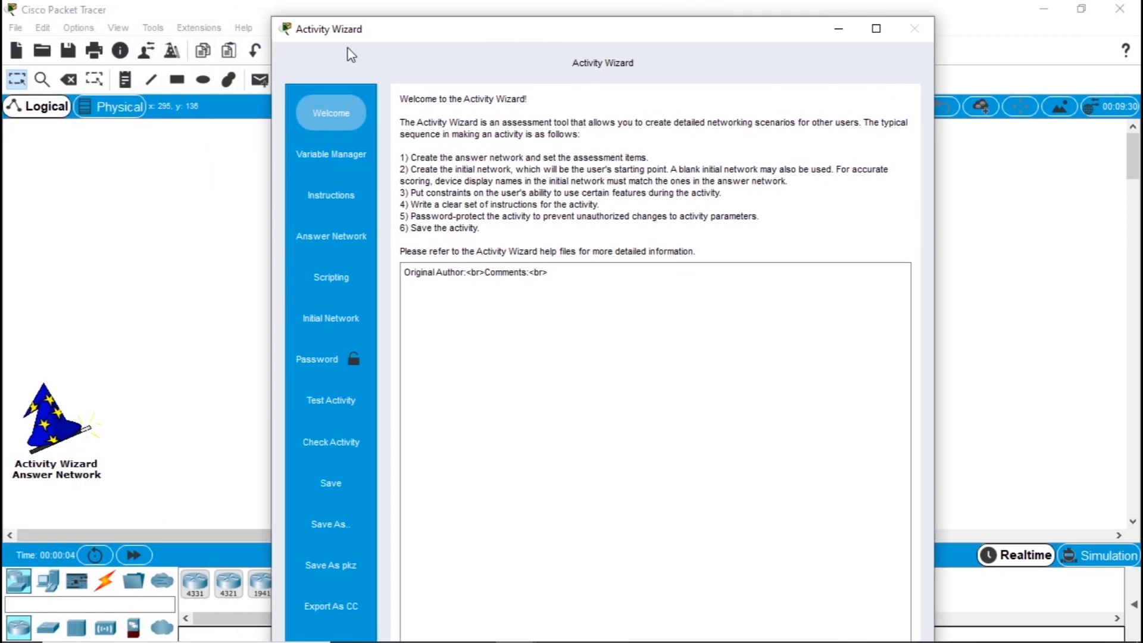
pyautogui.moveTo(370, 36); pyautogui.dragTo(363, 18)
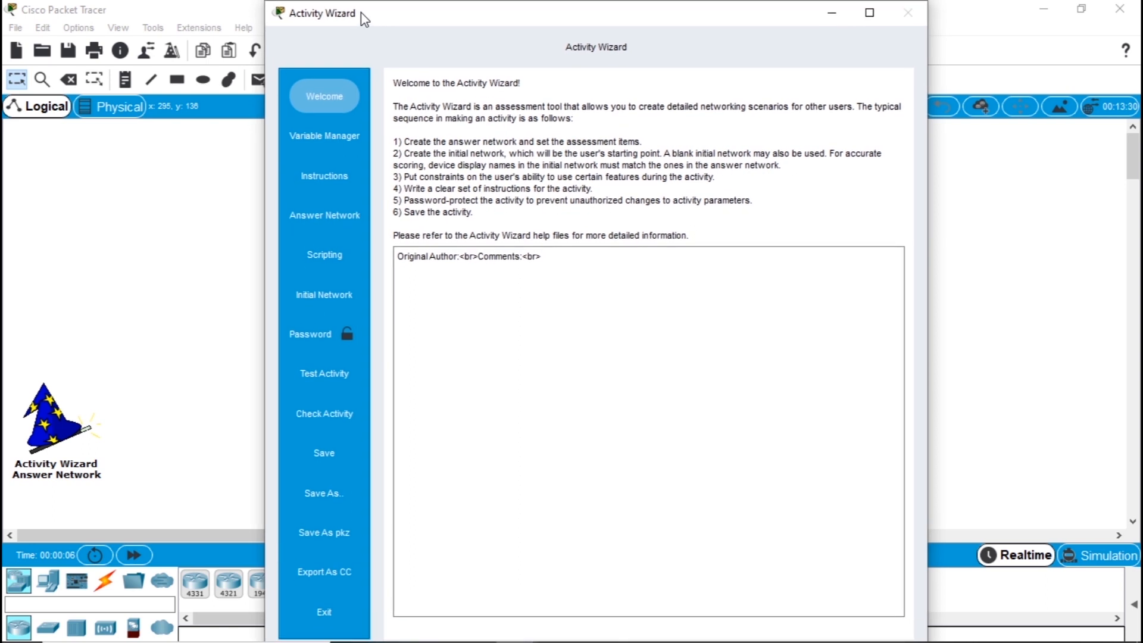
pyautogui.doubleClick(363, 17)
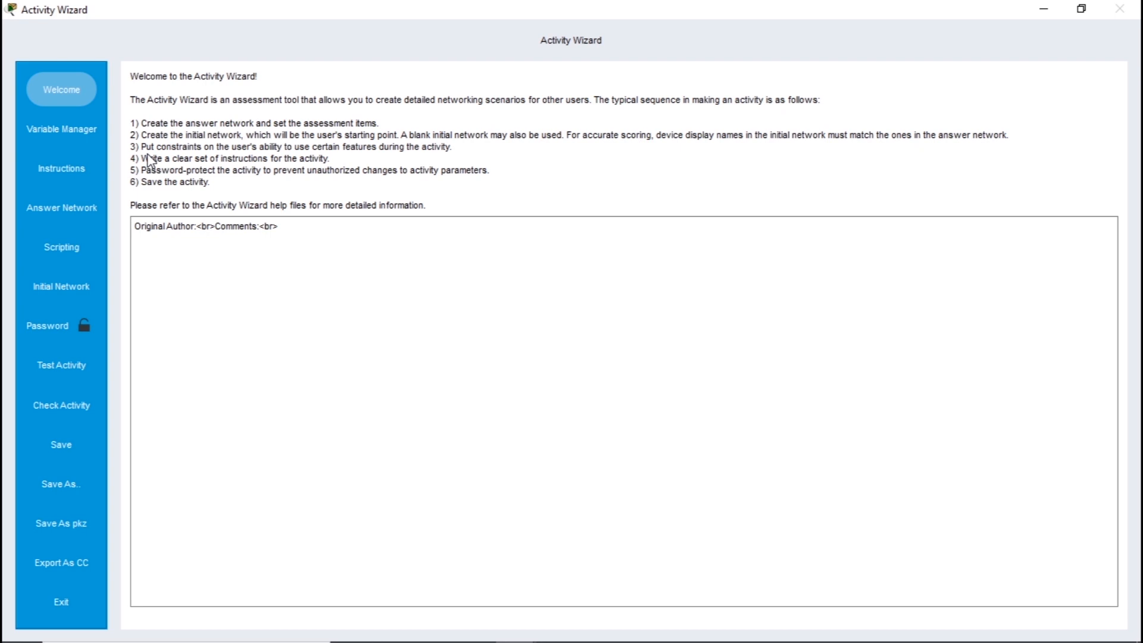
pyautogui.click(83, 173)
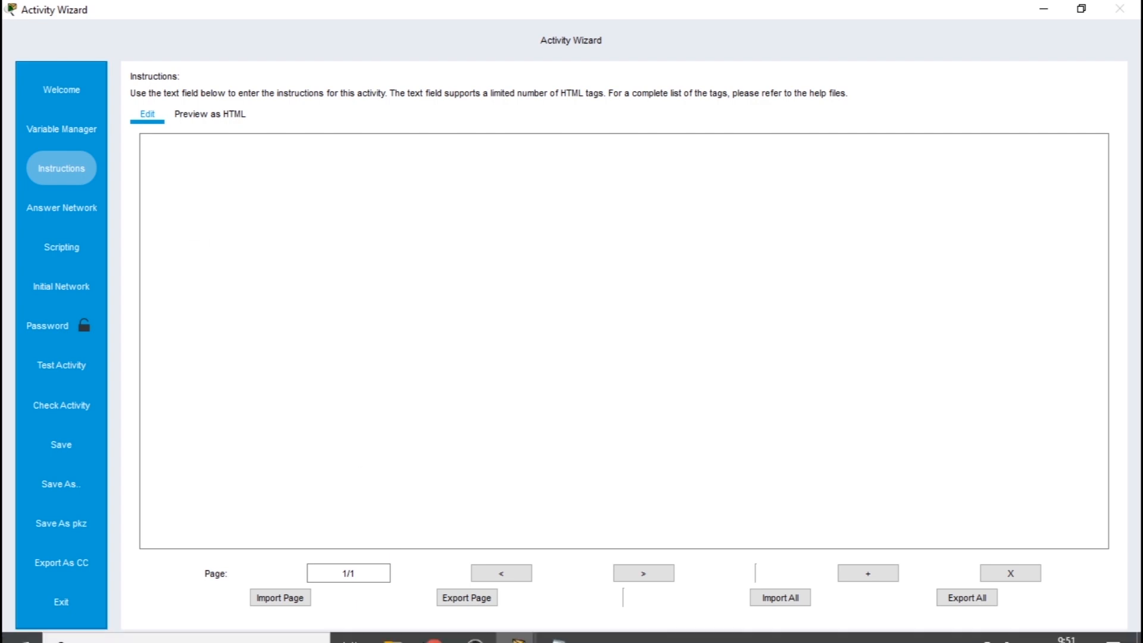
# Open the activity file T-Shoot 1 DHCP + VLAN from the Tes PKA folder and copy its full instruction text
pyautogui.moveTo(518, 631)
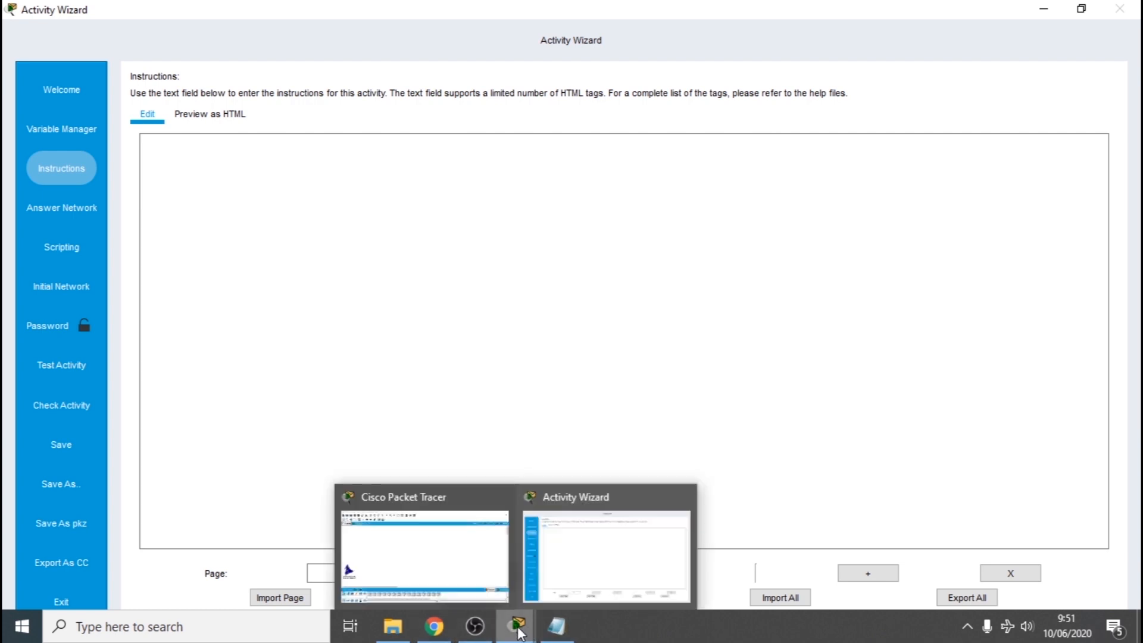
pyautogui.click(391, 625)
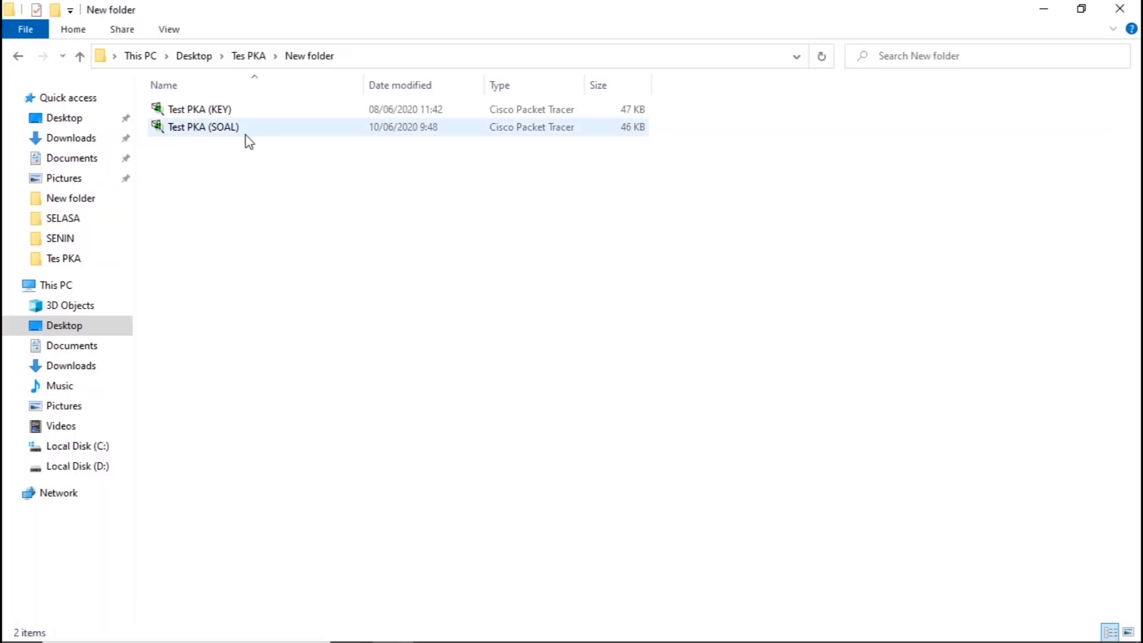
pyautogui.click(248, 56)
pyautogui.click(201, 186)
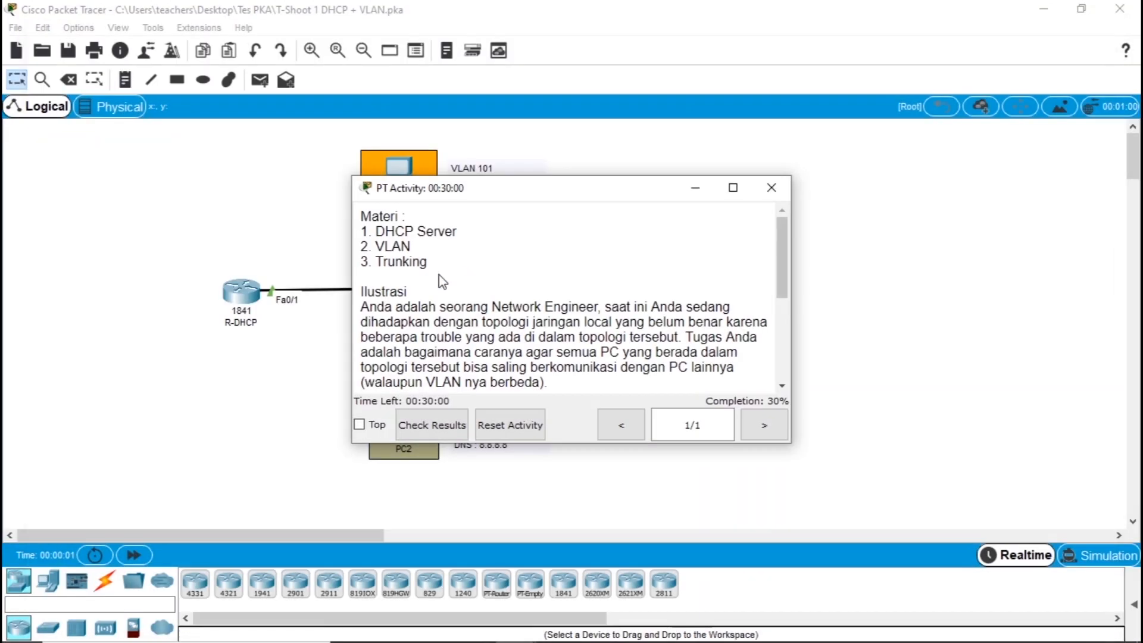
pyautogui.moveTo(532, 408); pyautogui.dragTo(569, 478)
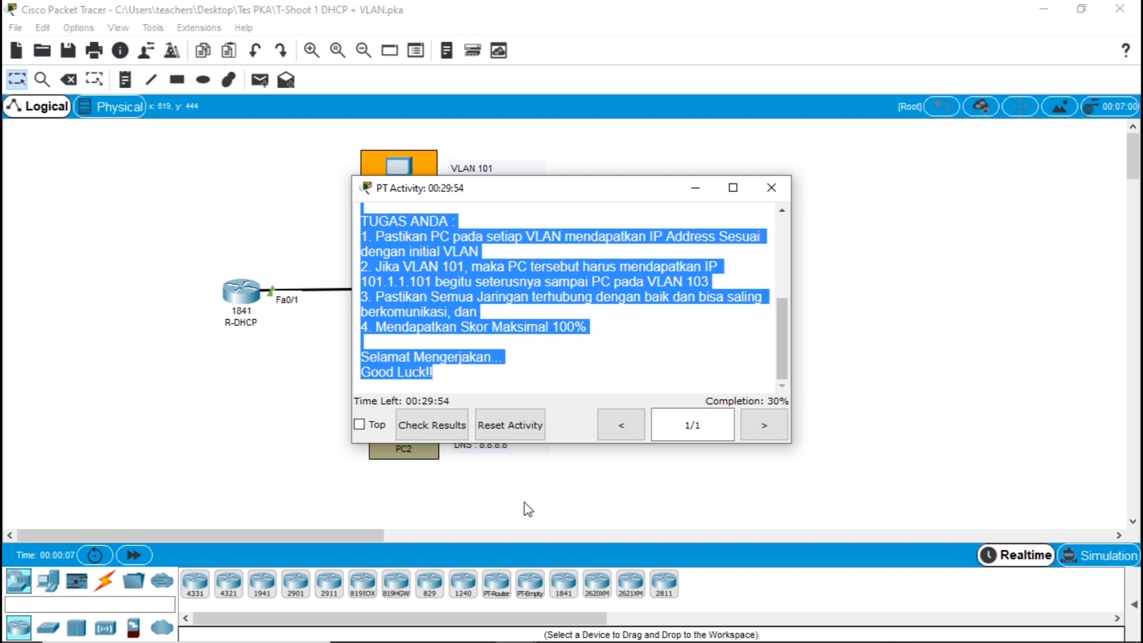
# Try pasting the copied instructions below the fault list in the key notes in Notepad, and undo the paste
pyautogui.click(556, 629)
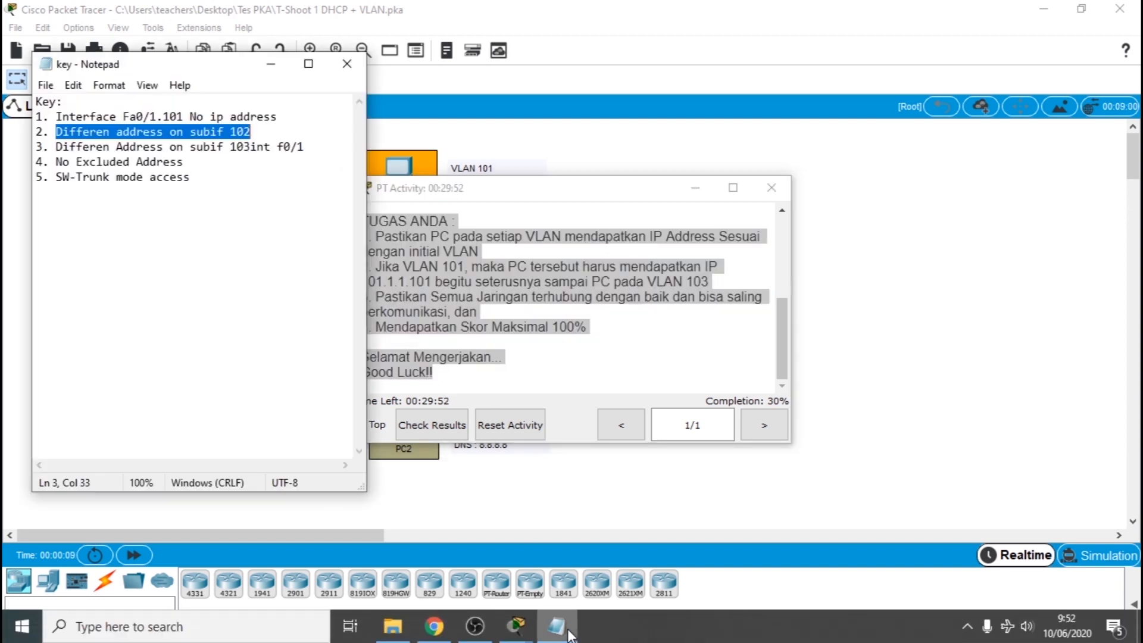
pyautogui.press('Return')
pyautogui.press('Return')
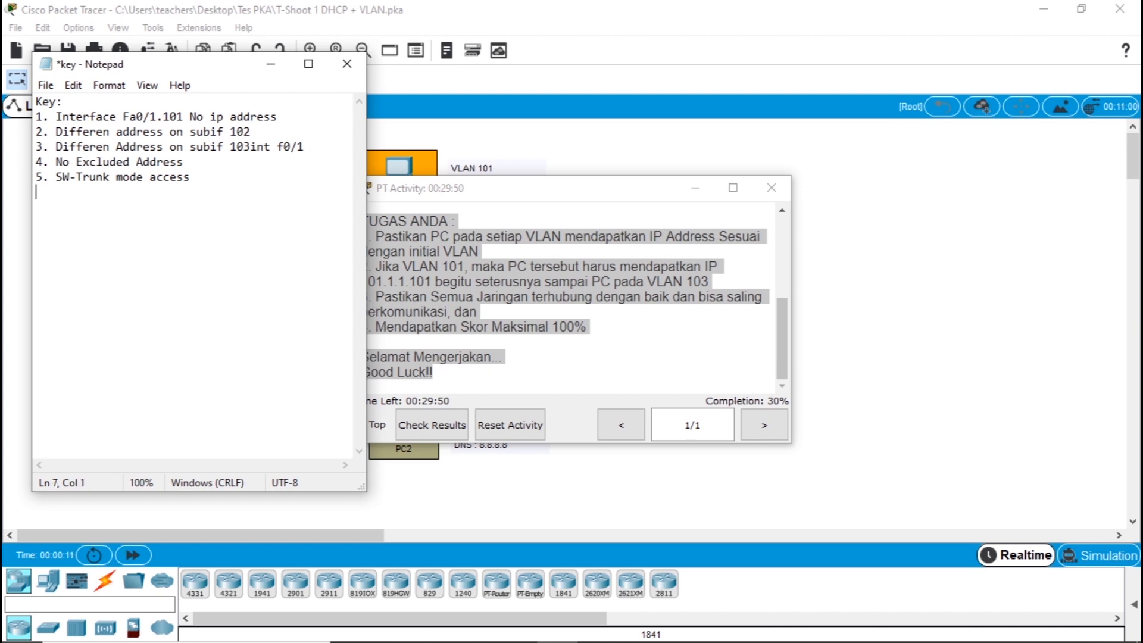
pyautogui.hotkey('ctrl', 'v')
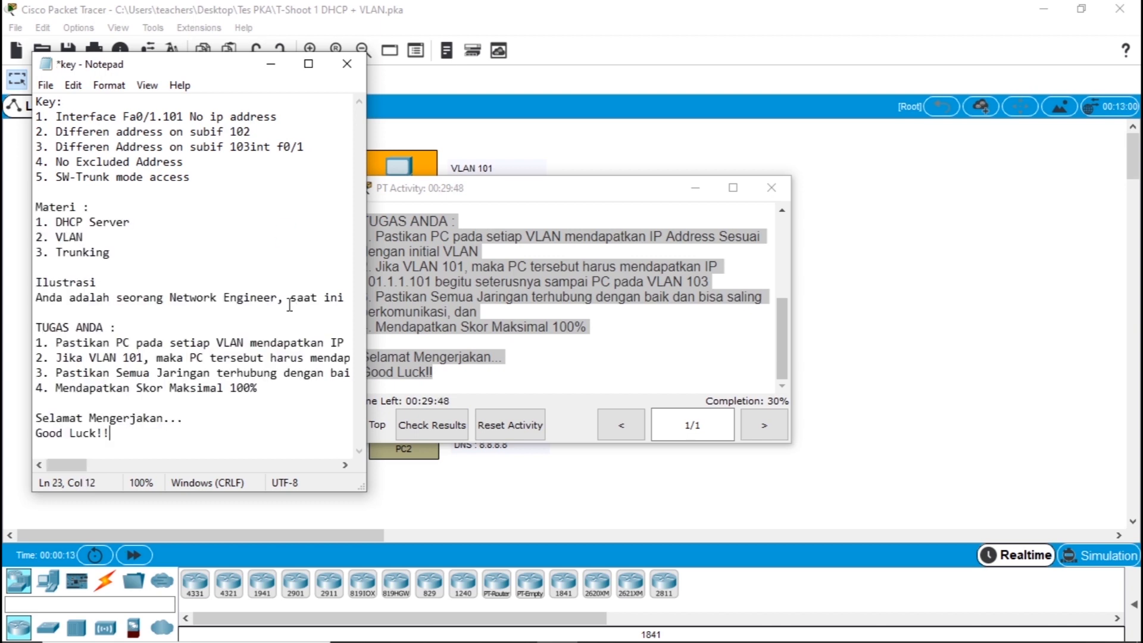
pyautogui.hotkey('ctrl', 'z')
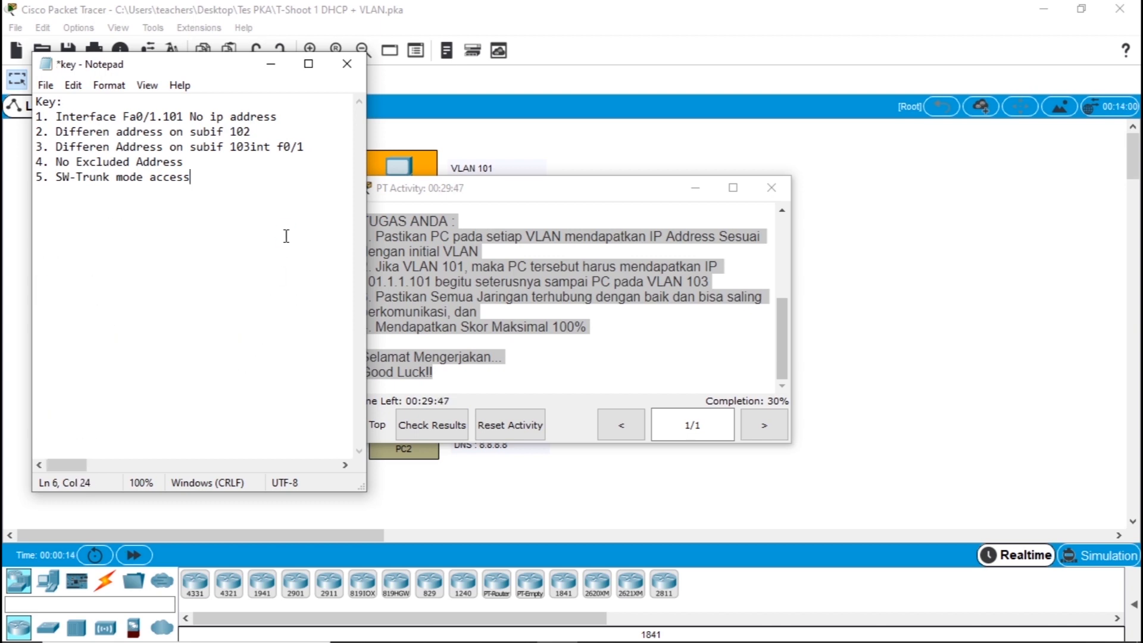
# Close the T-Shoot 1 DHCP + VLAN activity in Packet Tracer
pyautogui.click(508, 188)
pyautogui.click(1119, 8)
pyautogui.click(564, 291)
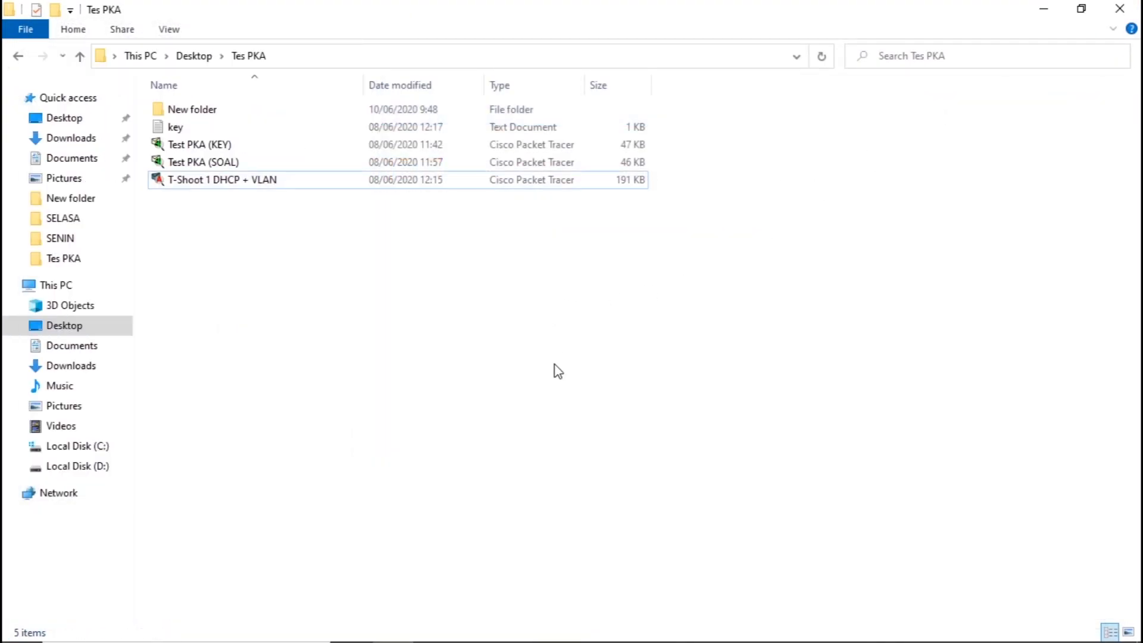
# Return to the Activity Wizard and paste the copied Materi, Ilustrasi and TUGAS ANDA text as the activity instructions
pyautogui.moveTo(516, 625)
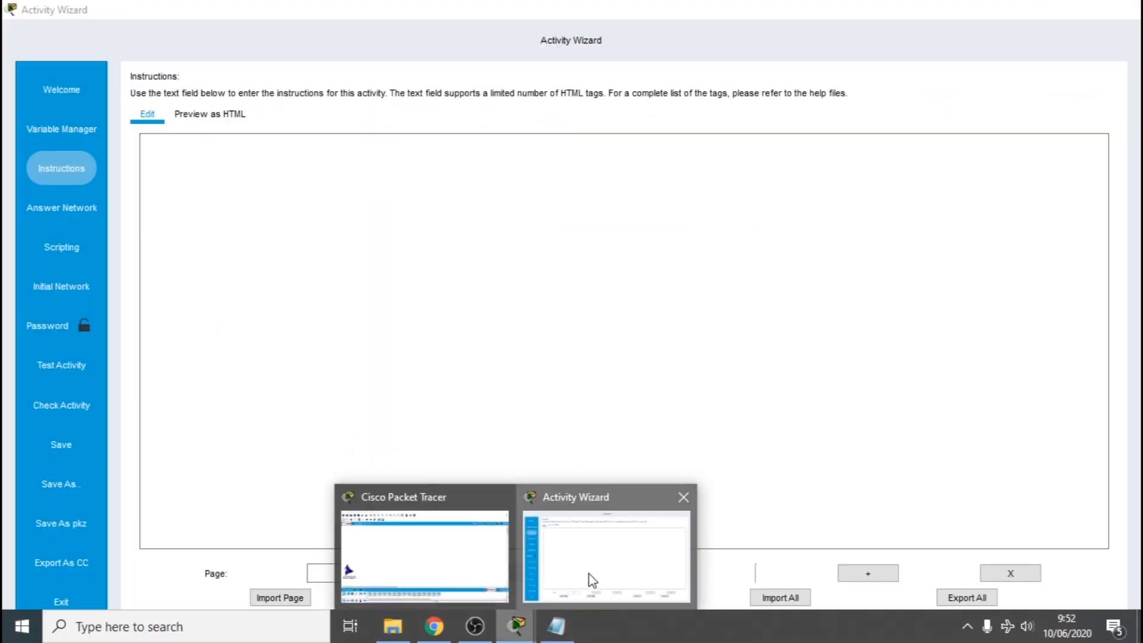
pyautogui.click(569, 598)
pyautogui.click(349, 260)
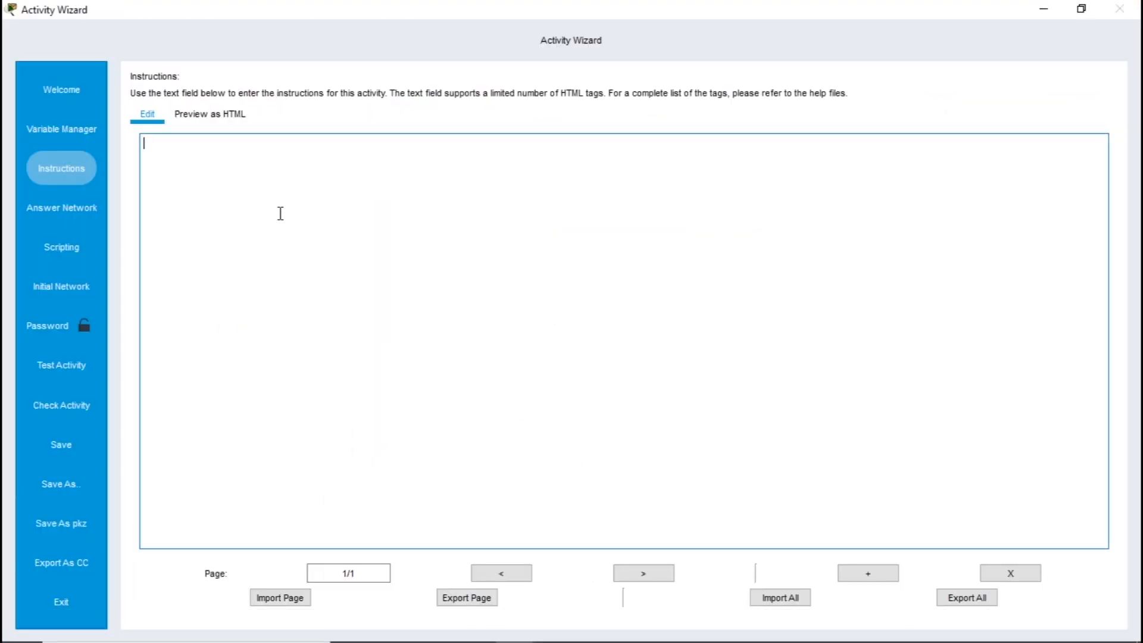
pyautogui.write('Materi : 1. DHCP Server 2. VLAN 3. Trunking  Ilustrasi Anda adalah seorang Network Engineer, saat ini Anda sedang dihadapkan dengan topologi jaringan local yang belum benar karena beberapa trouble yang ada di dalam topologi tersebut. Tugas Anda adalah bagaimana caranya agar semua PC yang berada dalam topologi tersebut bisa saling berkomunikasi dengan PC lainnya (walaupun VLAN nya berbeda).  TUGAS ANDA : 1. Pastikan PC pada setiap VLAN mendapatkan IP Address Sesuai dengan initial VLAN 2. Jika VLAN 101, maka PC tersebut harus mendapatkan IP 101.1.1.101 begitu seterusnya sampai PC pada VLAN 103 3. Pastikan Semua Jaringan terhubung dengan baik dan bisa saling berkomunikasi, dan 4. Mendapatkan Skor Maksimal 100%  Selamat Mengerjakan... Good Luck!!')
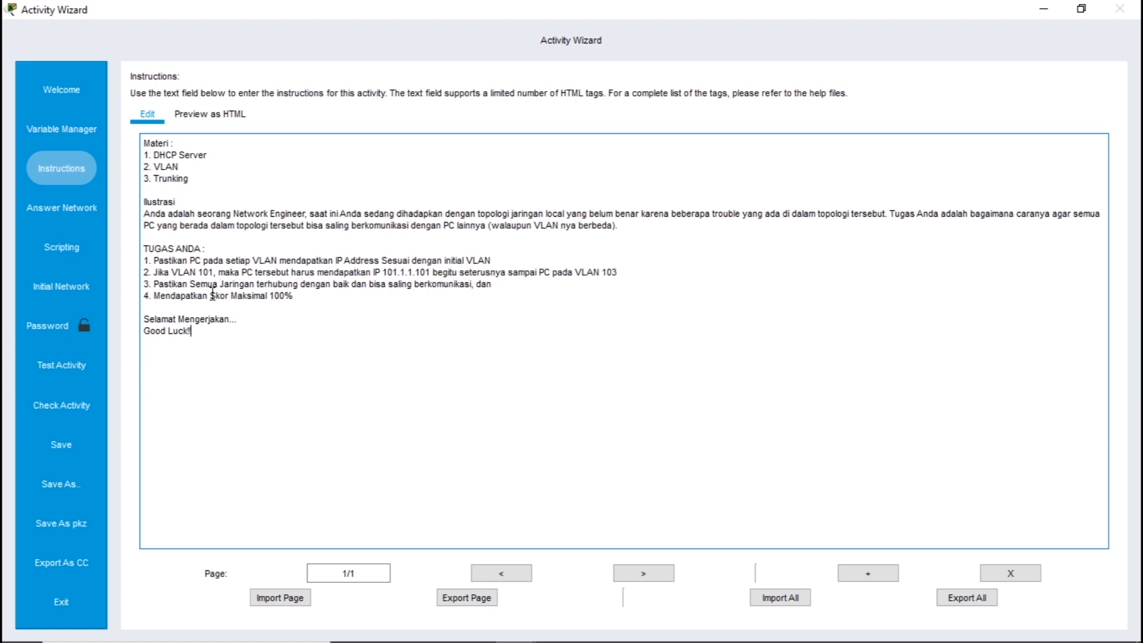
# Review the pasted instructions, covering the TUGAS ANDA heading, the Ilustrasi paragraph and the complete text
pyautogui.moveTo(145, 251)
pyautogui.mouseDown()
pyautogui.moveTo(213, 250)
pyautogui.moveTo(132, 251)
pyautogui.mouseUp()
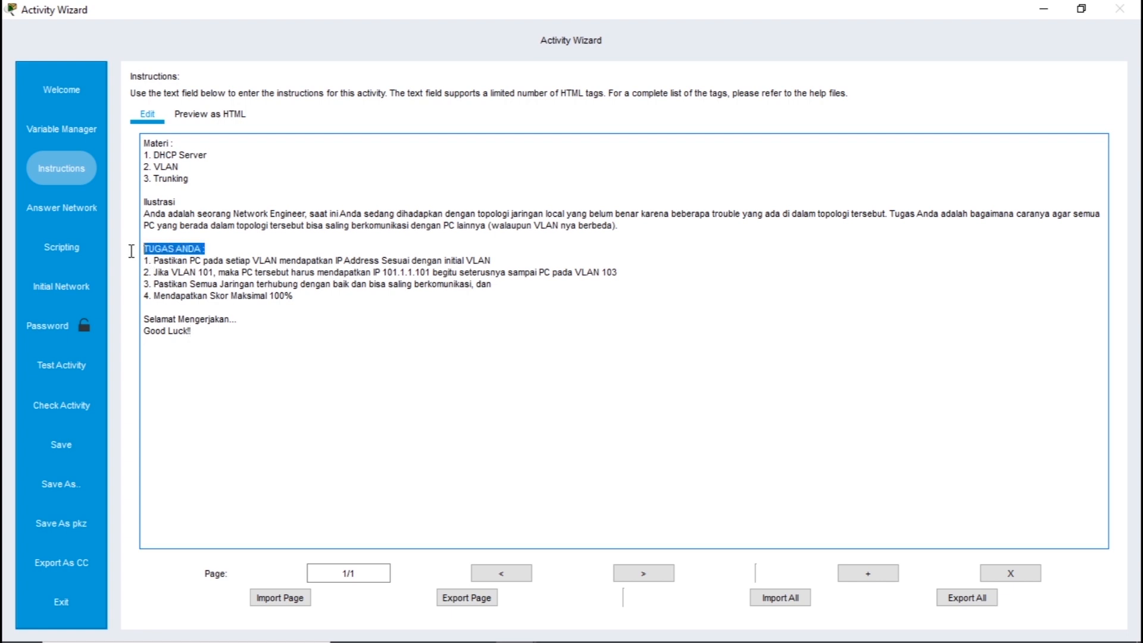
pyautogui.click(202, 245)
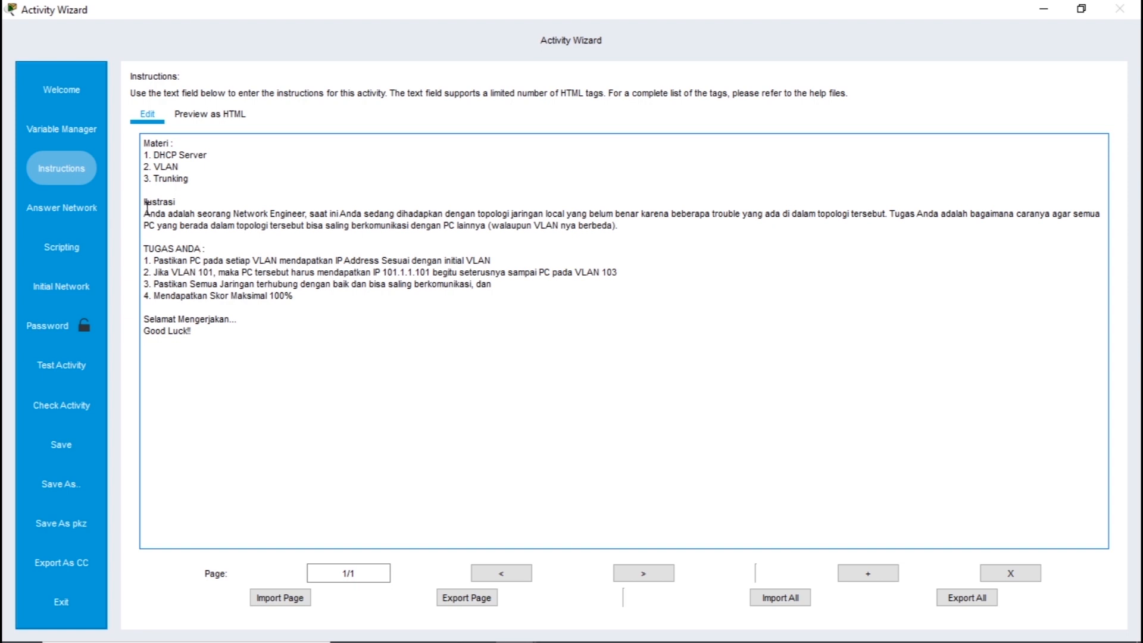
pyautogui.moveTo(146, 215); pyautogui.dragTo(624, 228)
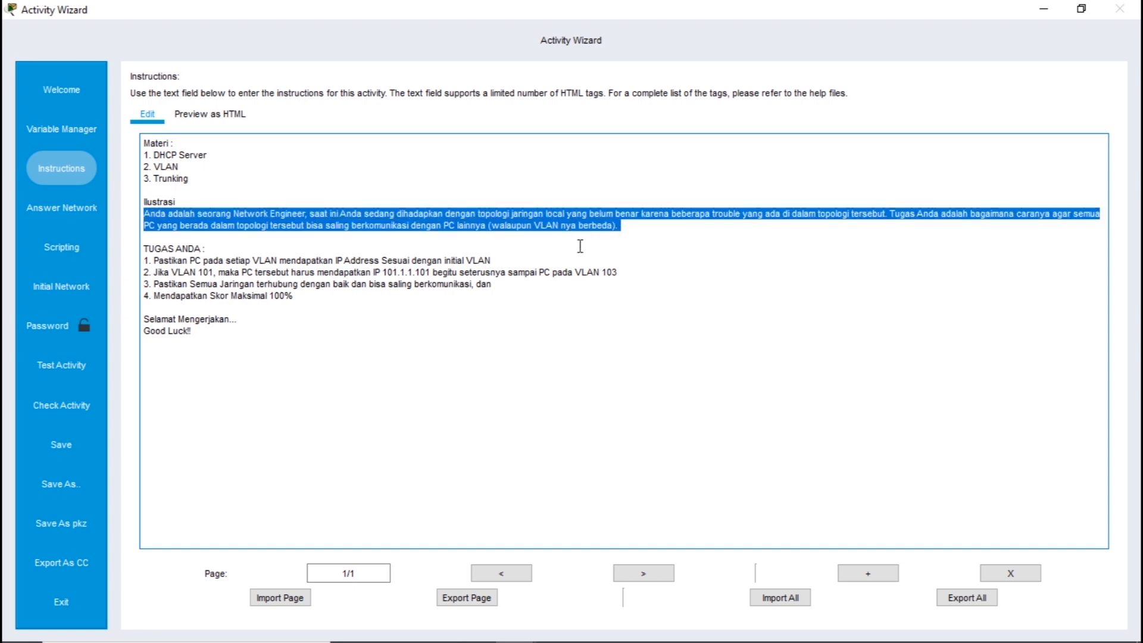
pyautogui.click(250, 264)
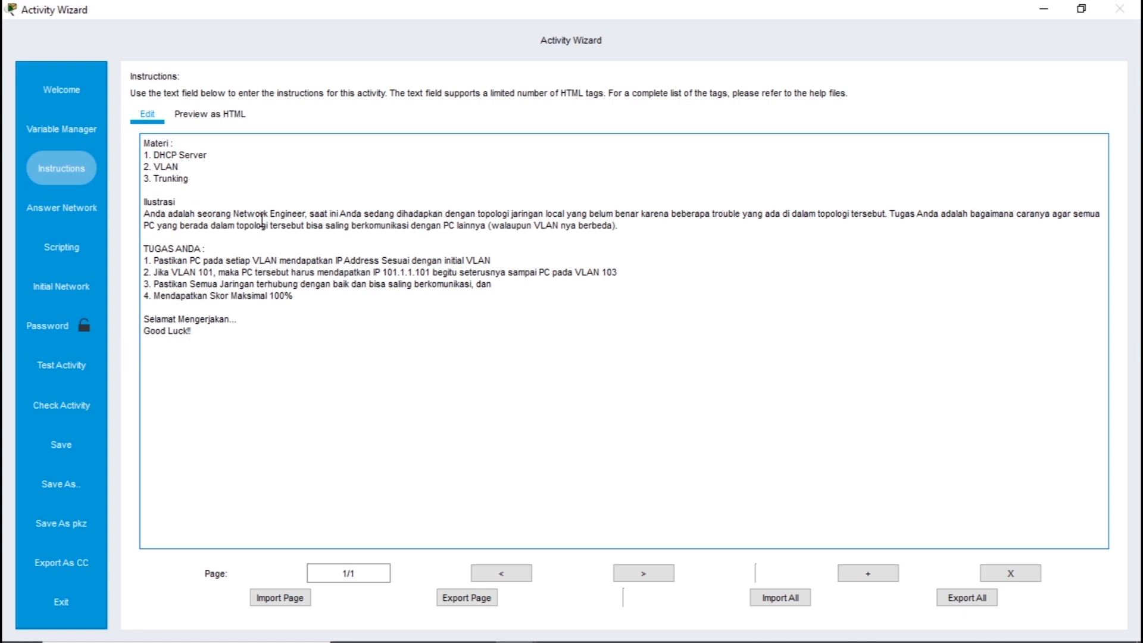
pyautogui.moveTo(146, 143)
pyautogui.mouseDown()
pyautogui.moveTo(251, 286)
pyautogui.moveTo(254, 337)
pyautogui.moveTo(132, 179)
pyautogui.moveTo(132, 128)
pyautogui.mouseUp()
pyautogui.click(194, 296)
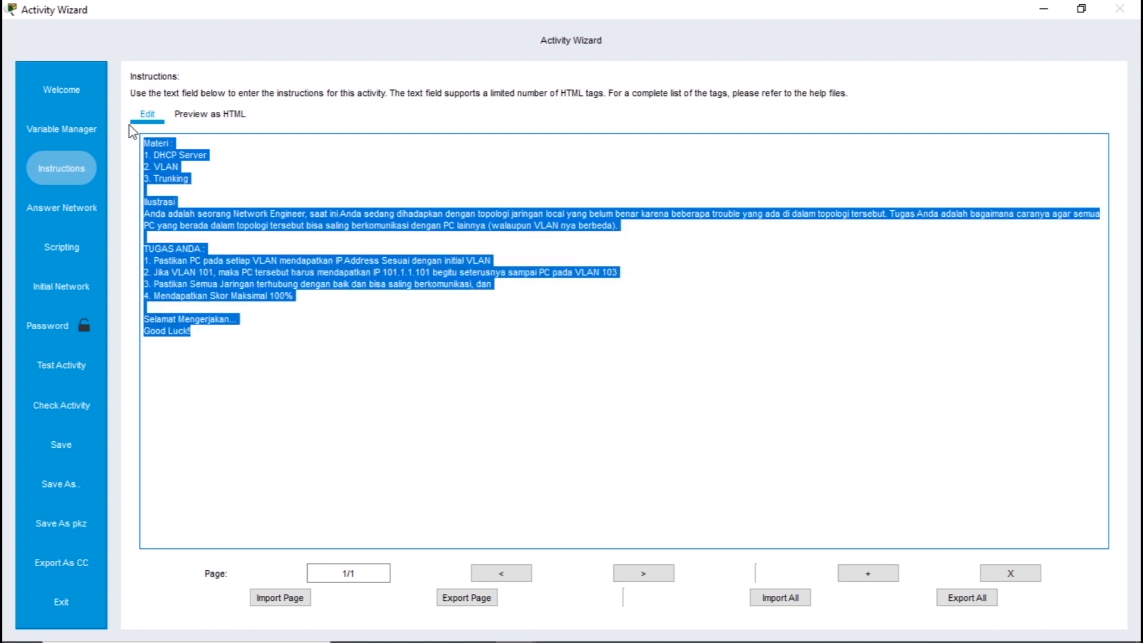
pyautogui.click(200, 184)
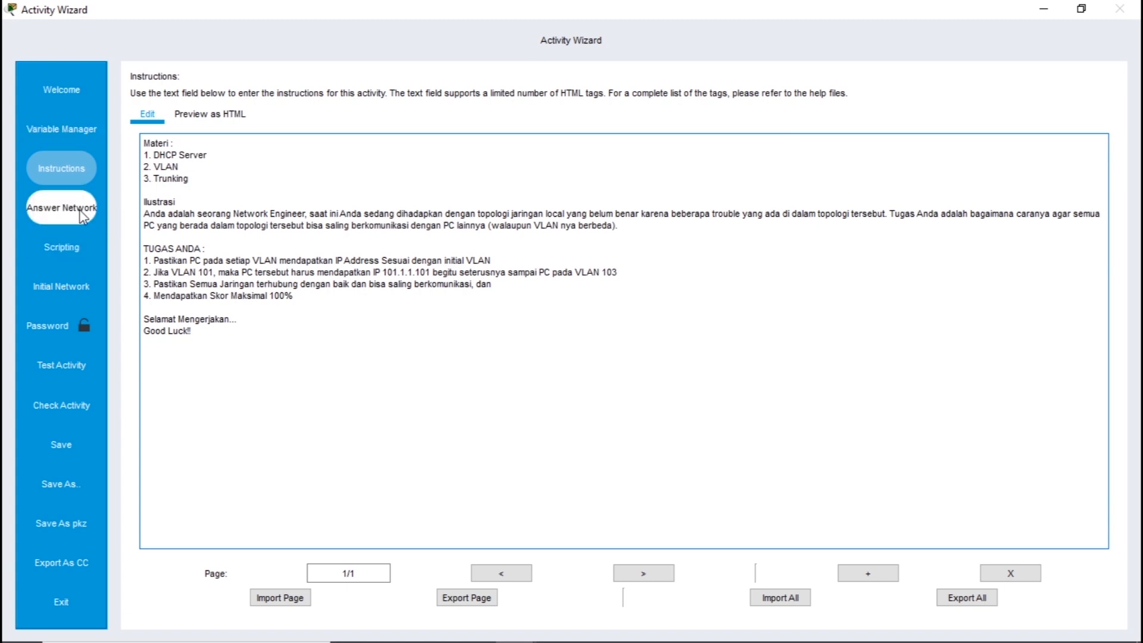
# Open the wizard's Answer Network page, look at the answer network workspace in Packet Tracer, and return to the wizard
pyautogui.click(34, 216)
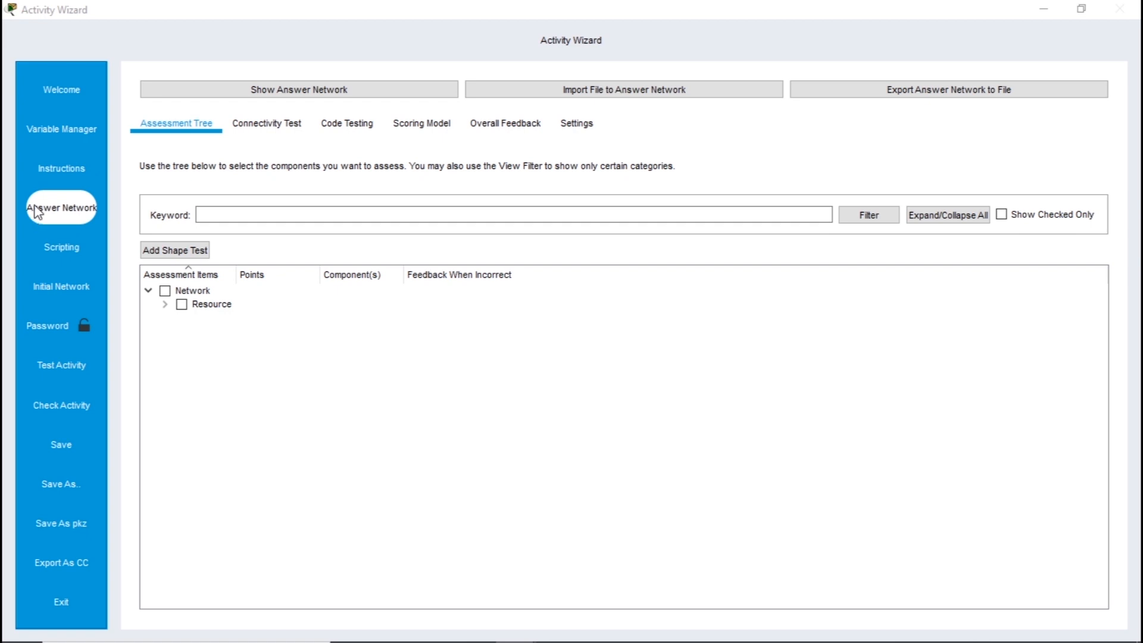
pyautogui.click(1044, 9)
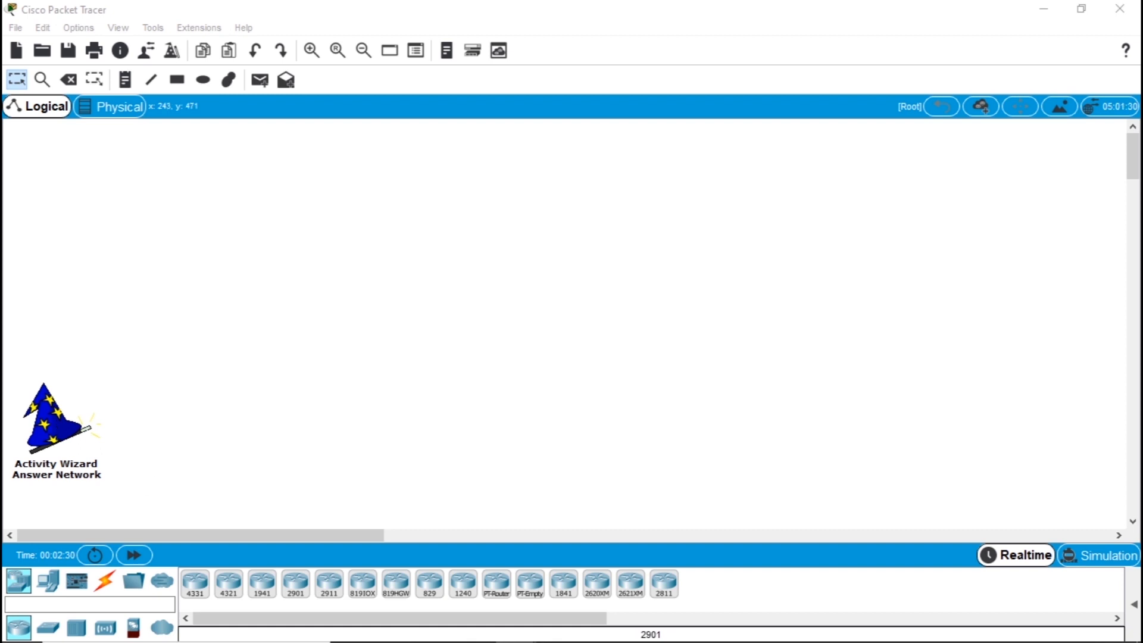
pyautogui.moveTo(525, 628)
pyautogui.click(584, 591)
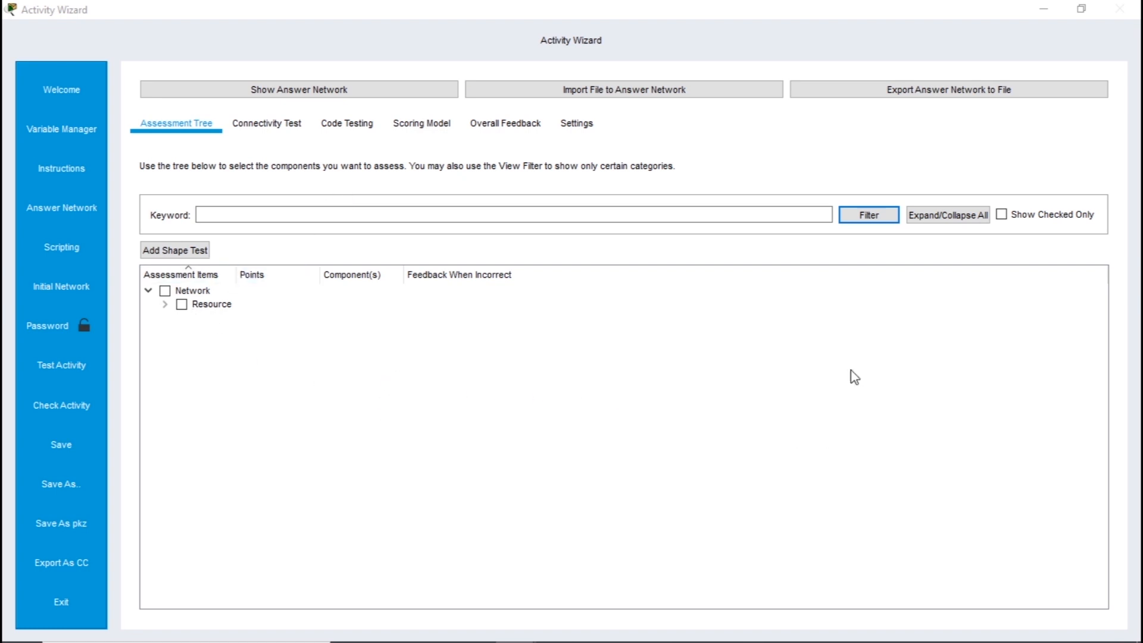
# Import the file Test PKA (KEY) from New folder inside Tes PKA as the answer network
pyautogui.click(646, 92)
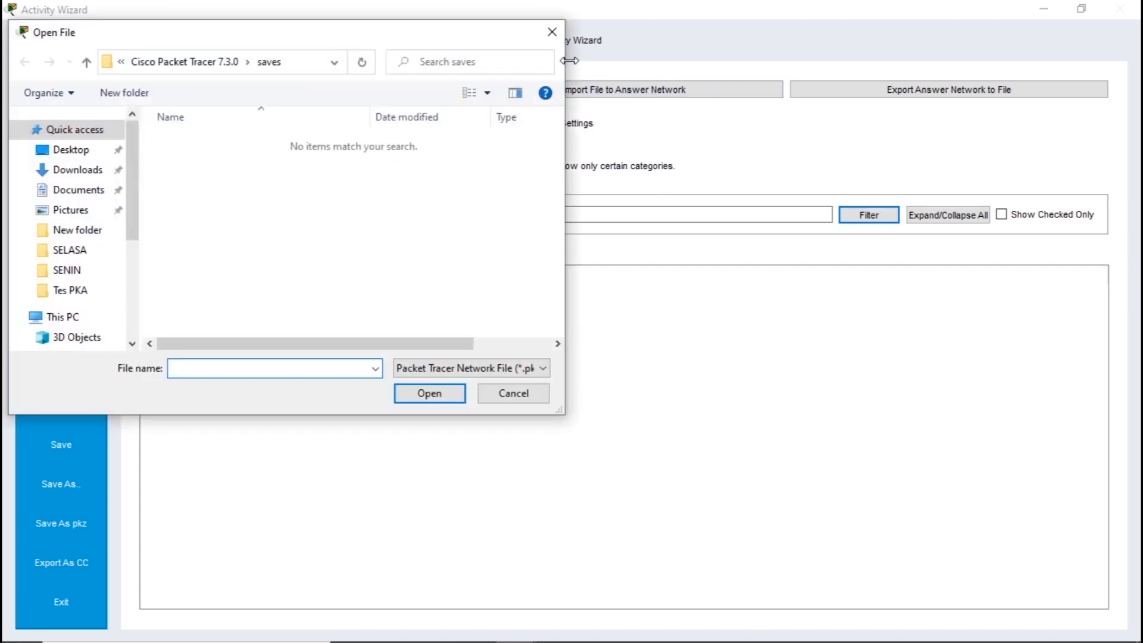
pyautogui.moveTo(476, 44); pyautogui.dragTo(879, 129)
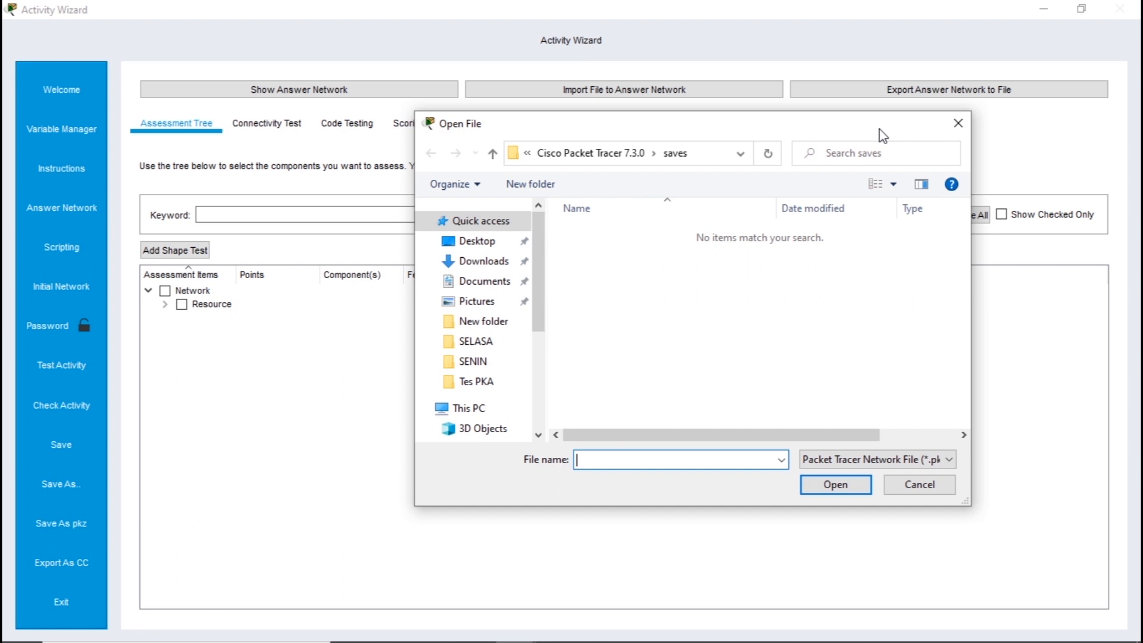
pyautogui.click(483, 382)
pyautogui.doubleClick(606, 234)
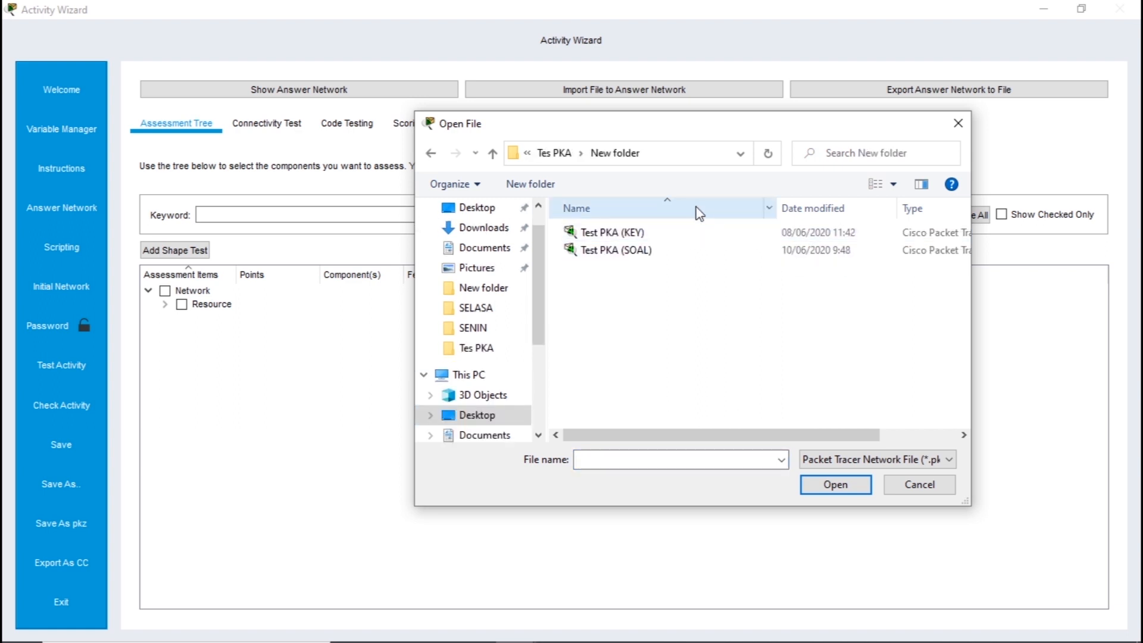
pyautogui.click(627, 237)
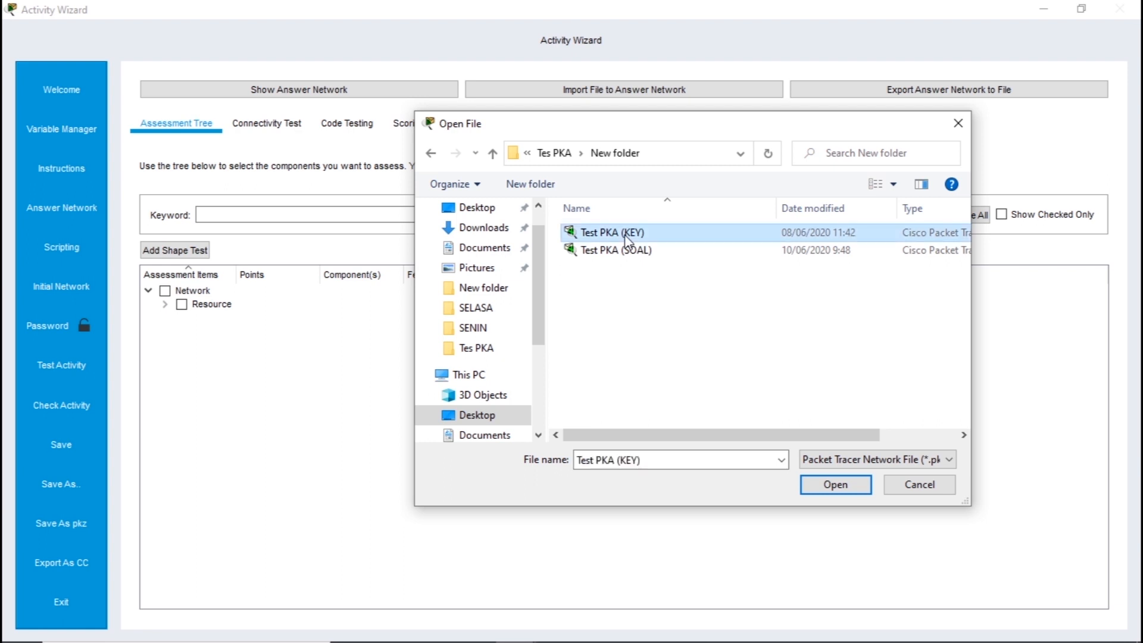
pyautogui.doubleClick(627, 237)
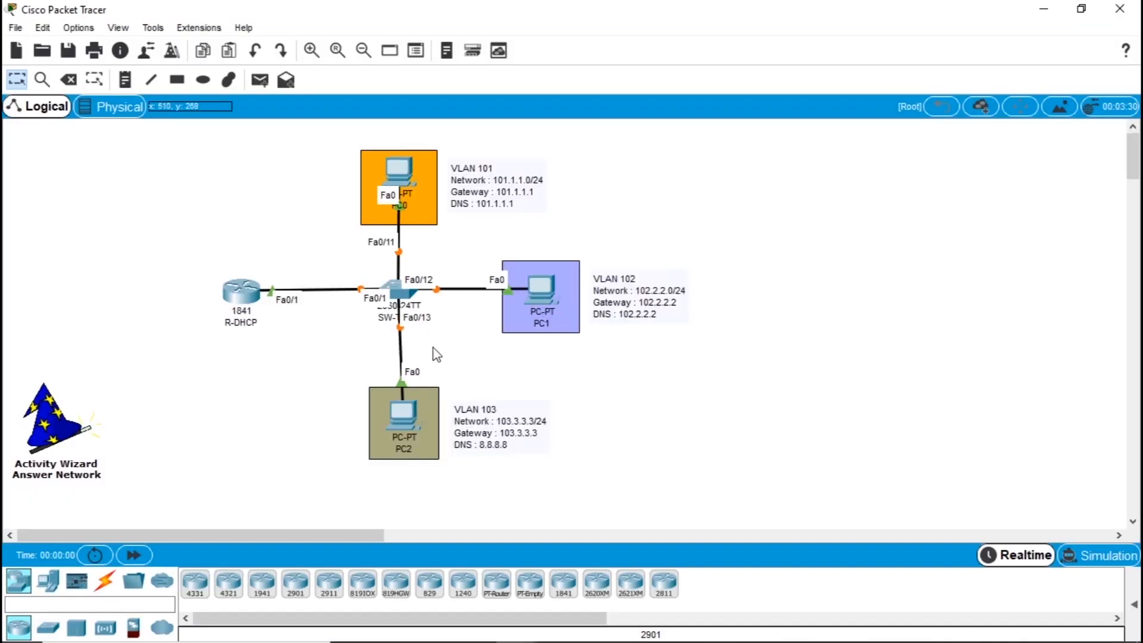
# Shift PC2 with its box slightly down and left, and PC0 with its box slightly up in the topology
pyautogui.moveTo(332, 395); pyautogui.dragTo(409, 418)
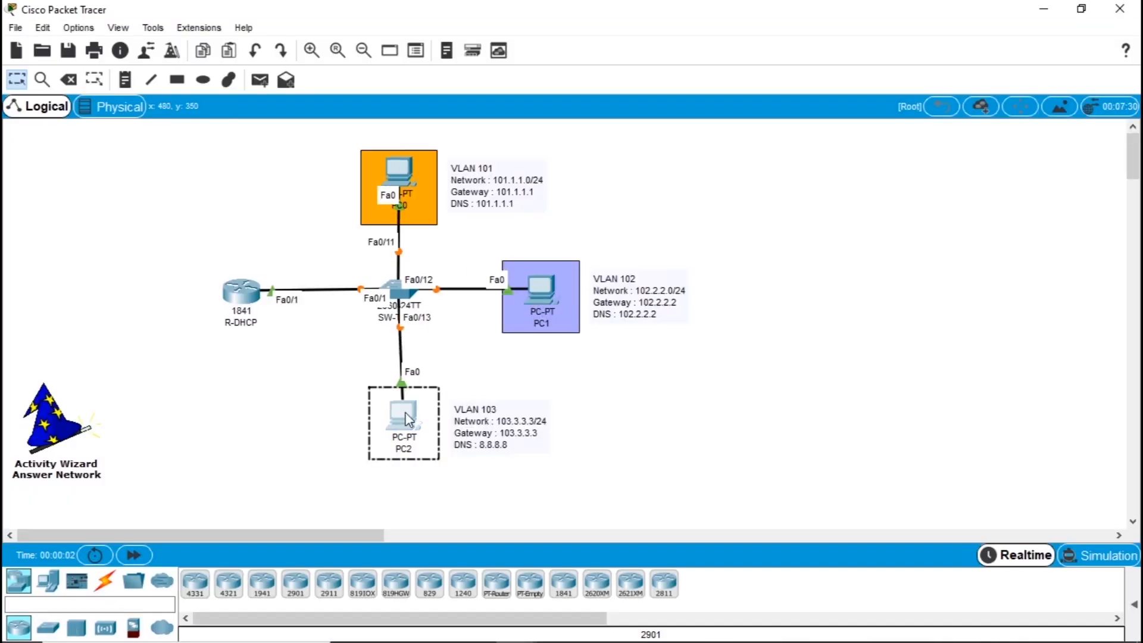
pyautogui.moveTo(330, 157); pyautogui.dragTo(407, 154)
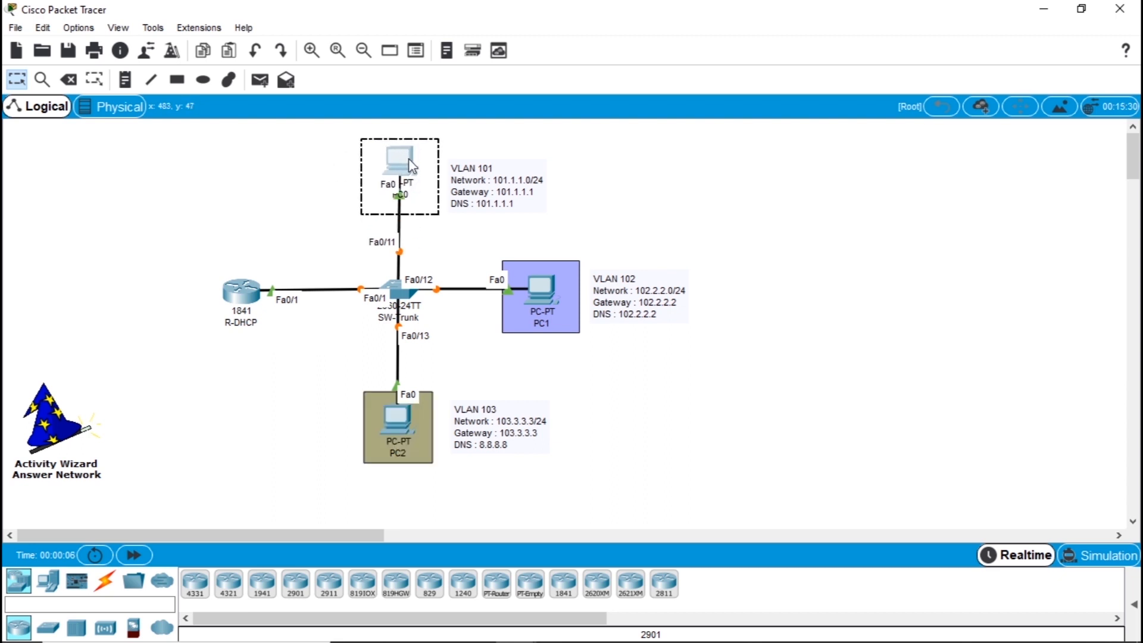
pyautogui.click(461, 241)
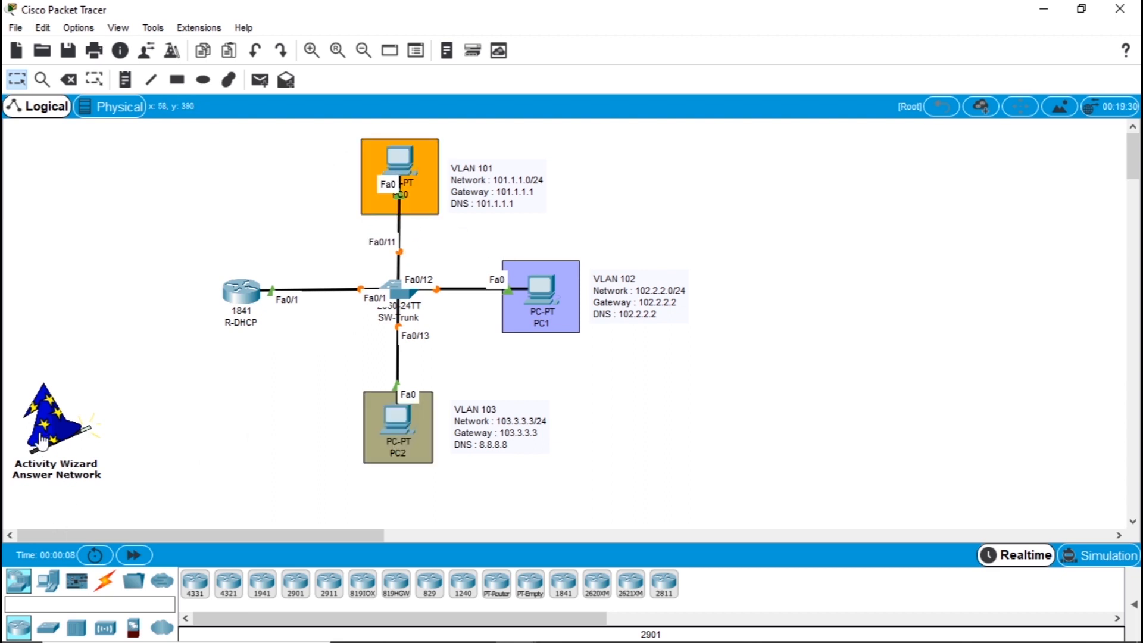
# Fast-forward the network time and check the device details of PC0, PC1 and PC2
pyautogui.click(134, 557)
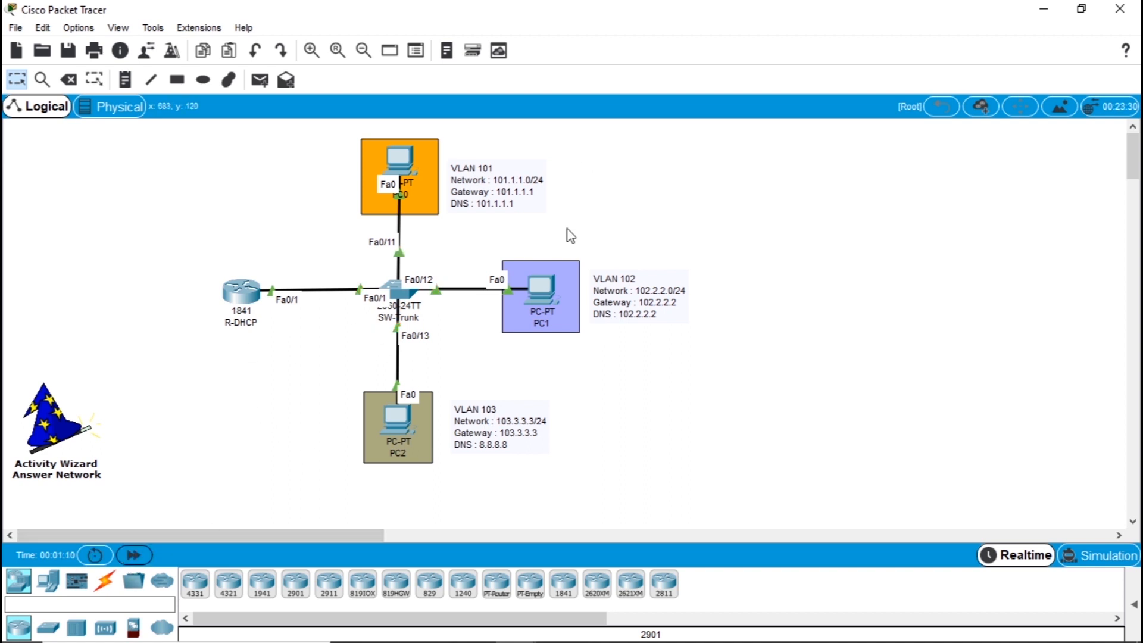
pyautogui.moveTo(397, 162)
pyautogui.moveTo(543, 298)
pyautogui.moveTo(400, 425)
# Return to the Activity Wizard and widen the Assessment Items column so the full device names fit
pyautogui.moveTo(500, 630)
pyautogui.click(563, 592)
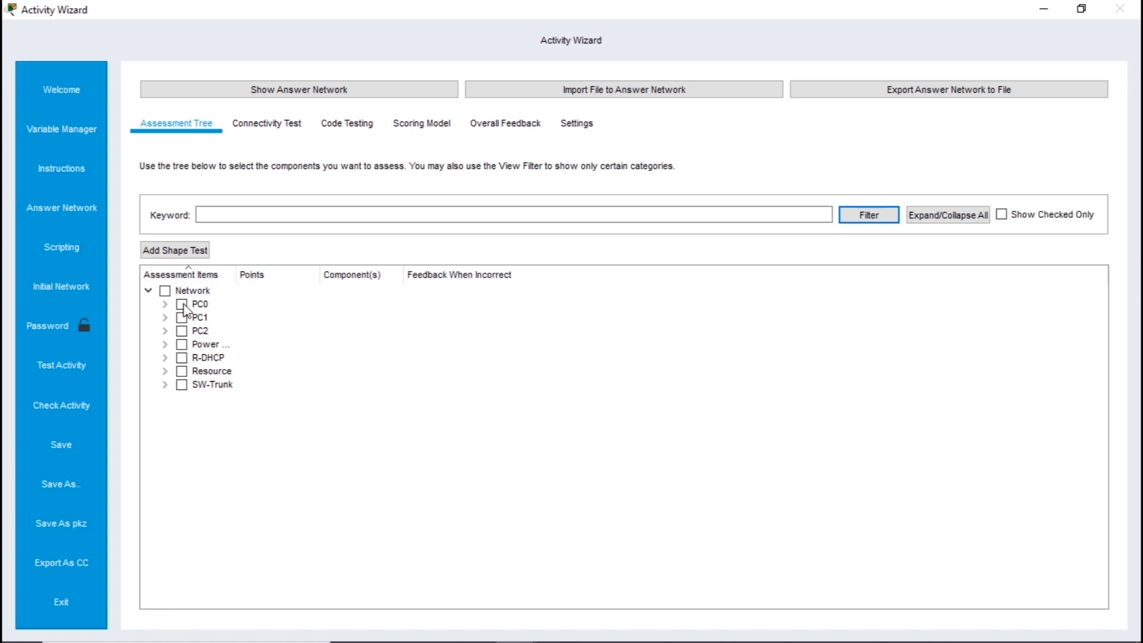
pyautogui.moveTo(236, 277); pyautogui.dragTo(359, 272)
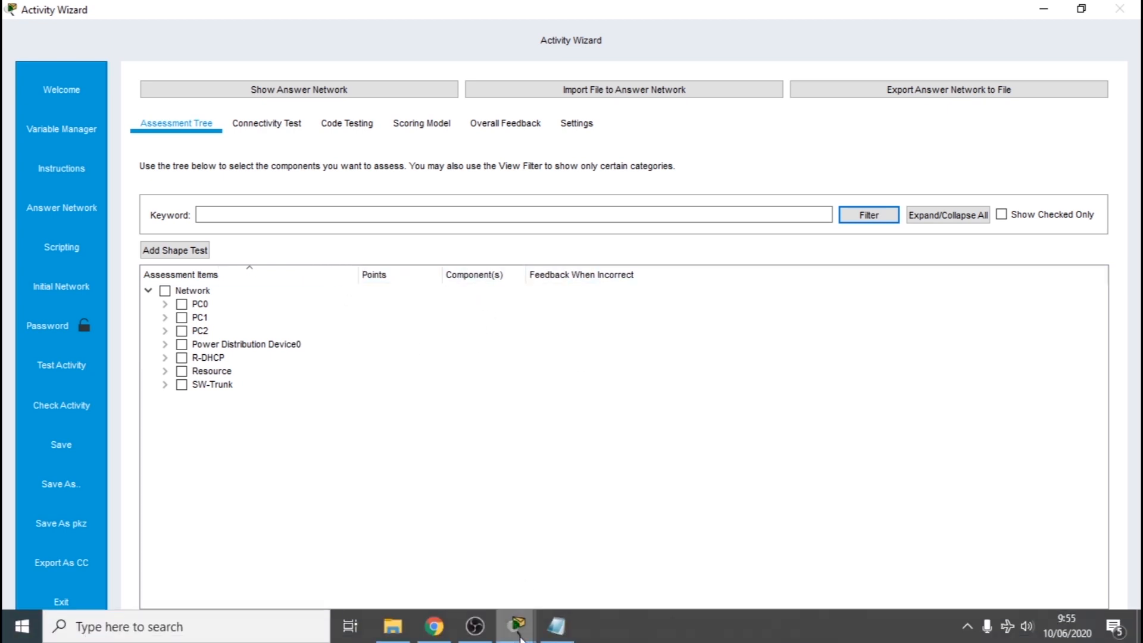
# Look over the imported answer network topology again, return to the assessment tree, and bring up the key notes with the fault list
pyautogui.click(516, 626)
pyautogui.click(479, 575)
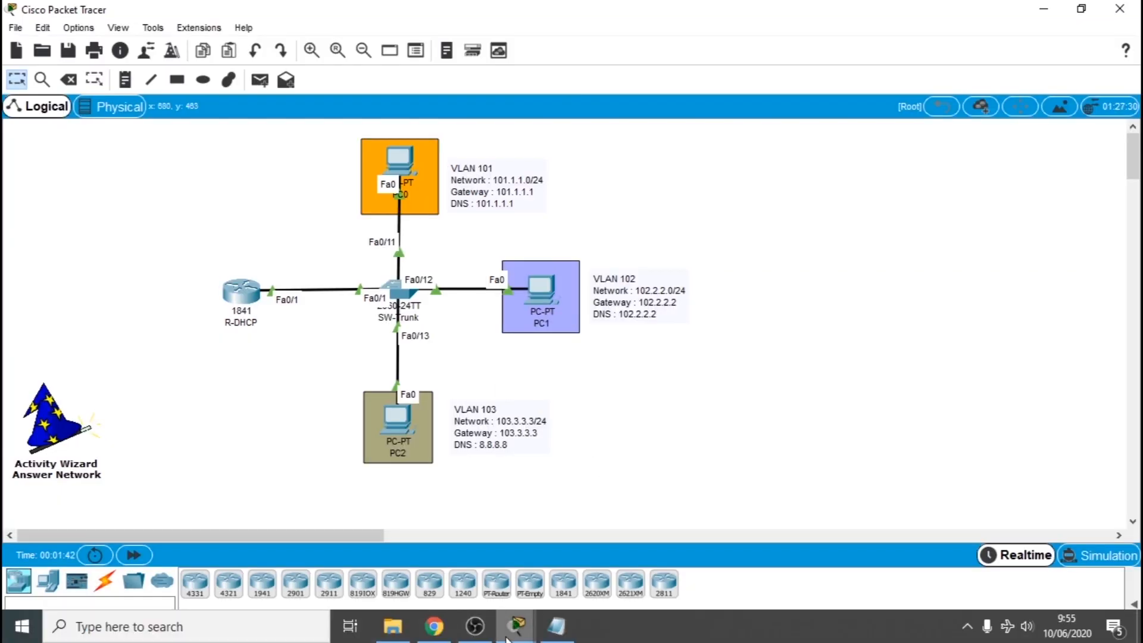
pyautogui.moveTo(541, 600)
pyautogui.click(596, 571)
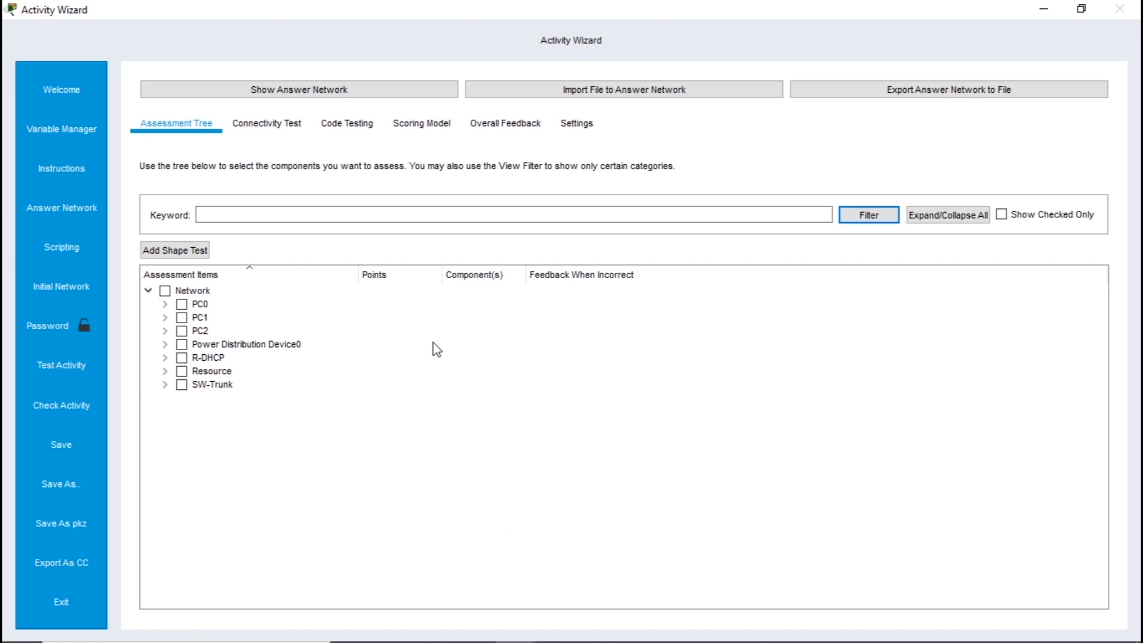
pyautogui.click(556, 627)
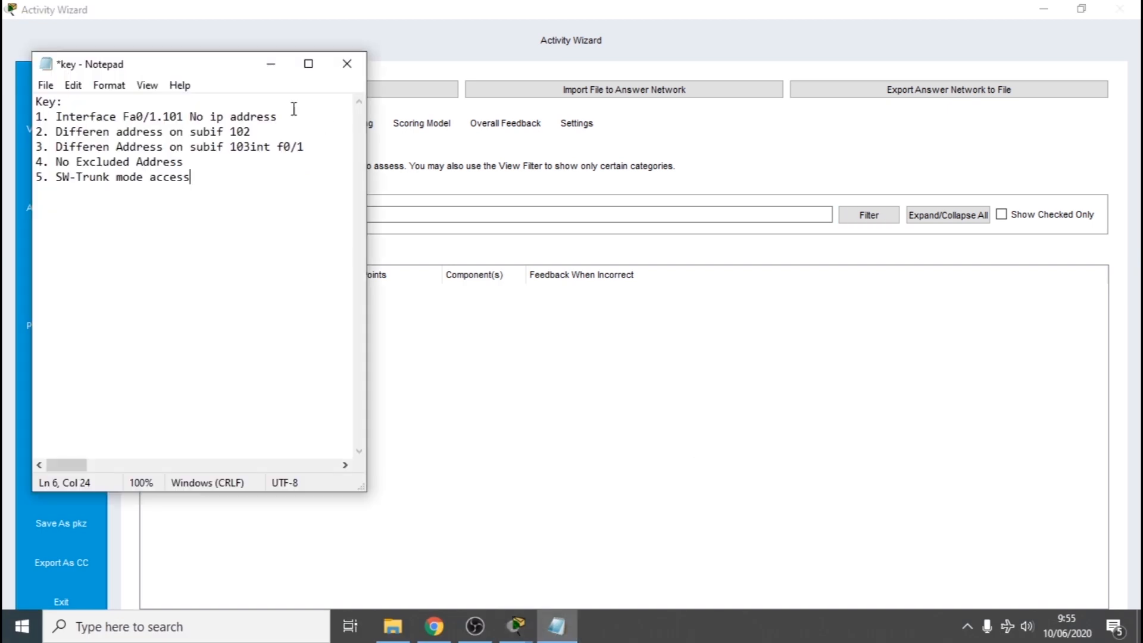
# Move the key notes beside the assessment tree and review the listed faults, separating the router faults from the SW-Trunk one
pyautogui.moveTo(208, 71); pyautogui.dragTo(643, 137)
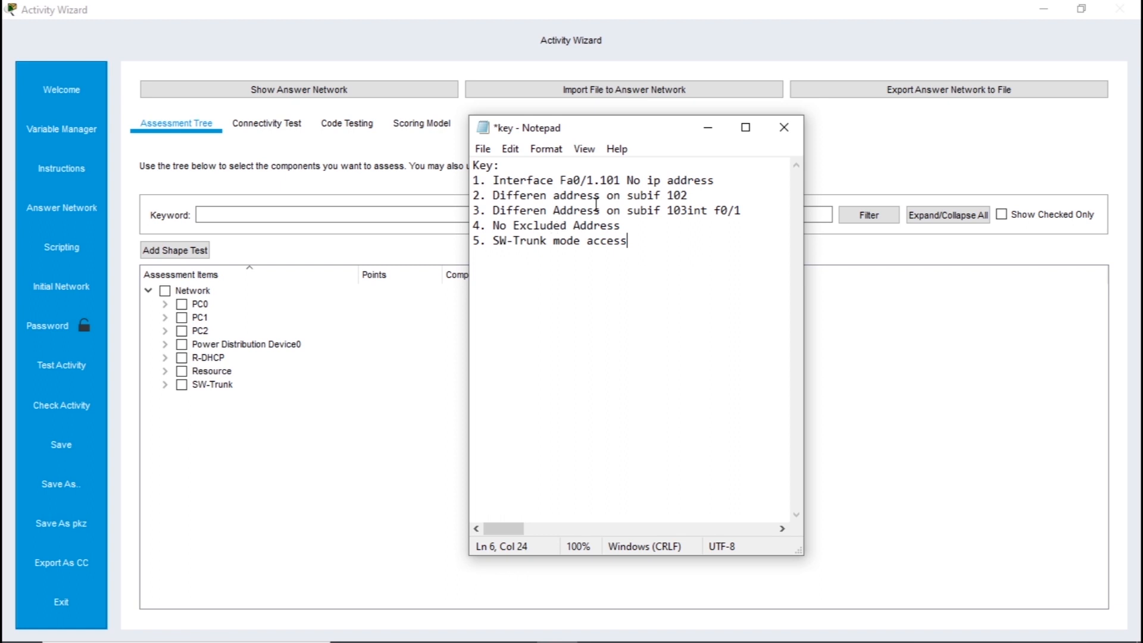
pyautogui.moveTo(474, 167); pyautogui.dragTo(694, 245)
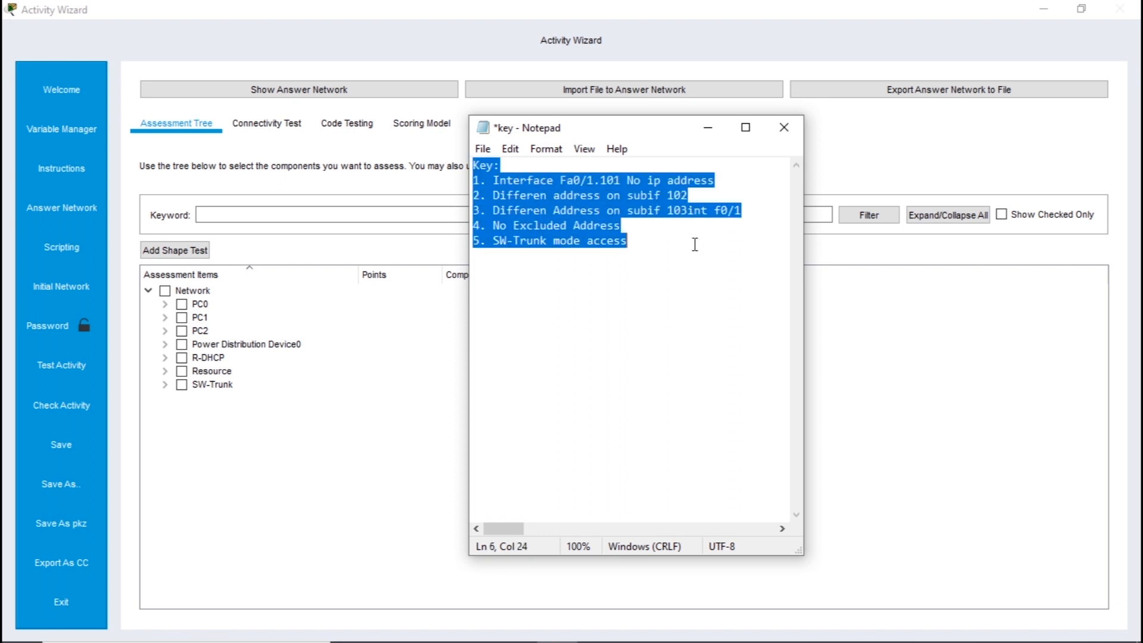
pyautogui.click(529, 388)
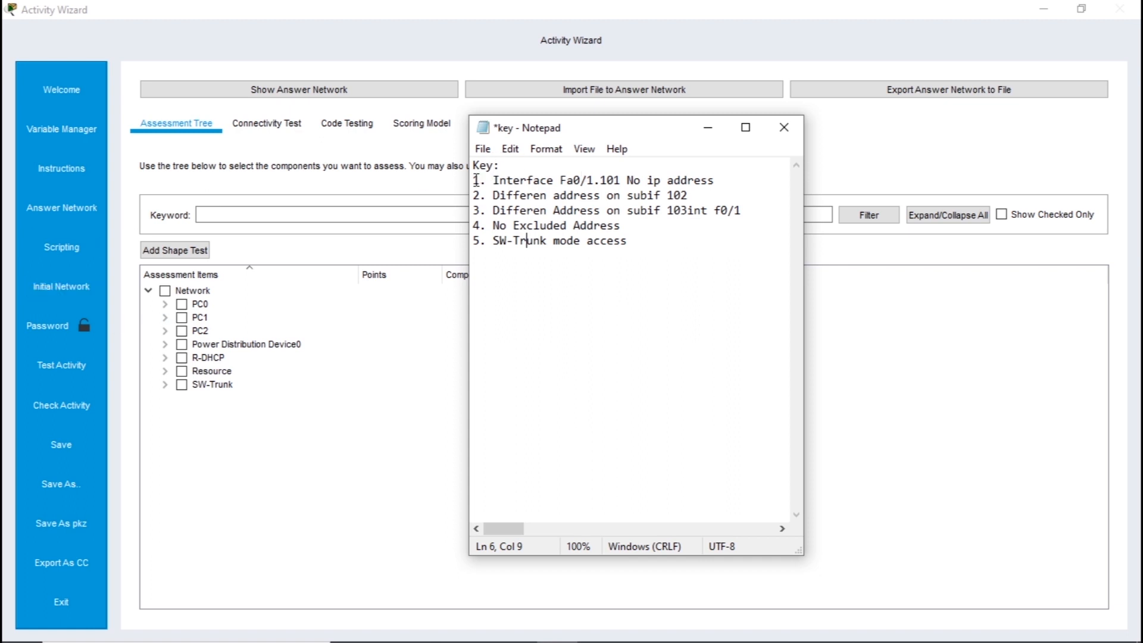
pyautogui.moveTo(476, 180); pyautogui.dragTo(729, 226)
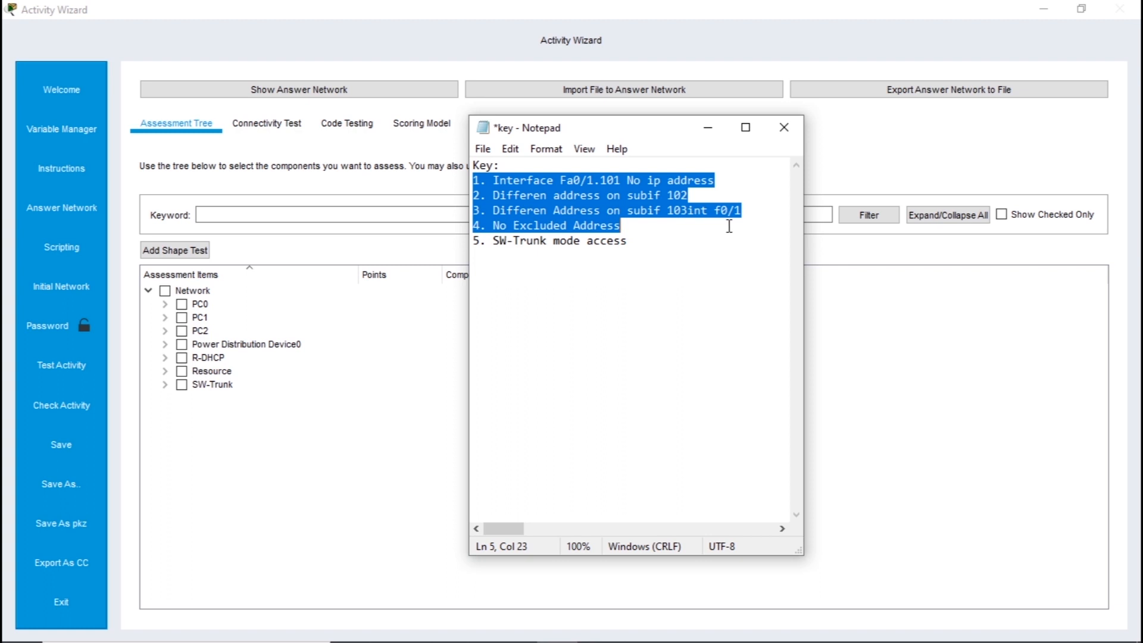
pyautogui.click(639, 232)
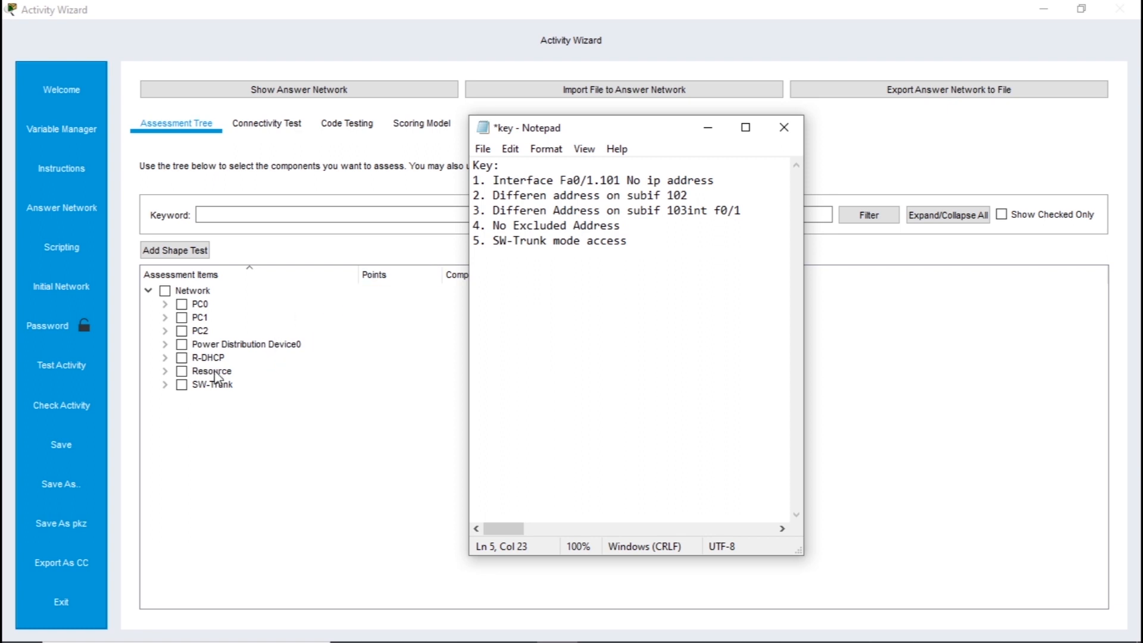
# Expand R-DHCP in the assessment tree and recheck the fault list in the key notes
pyautogui.click(166, 358)
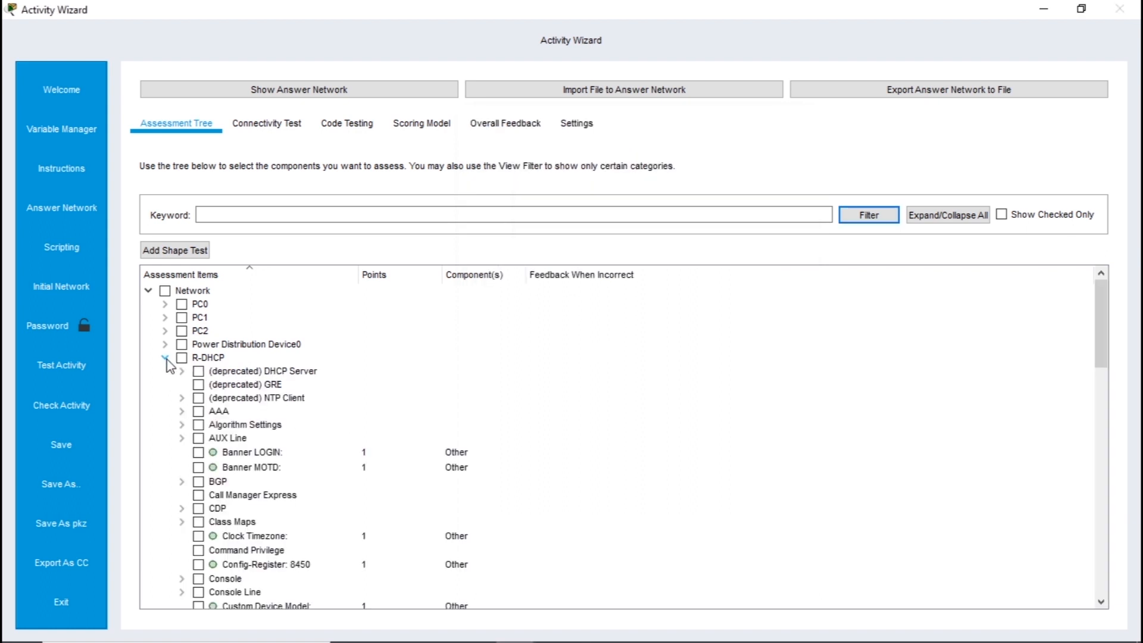
pyautogui.moveTo(518, 636)
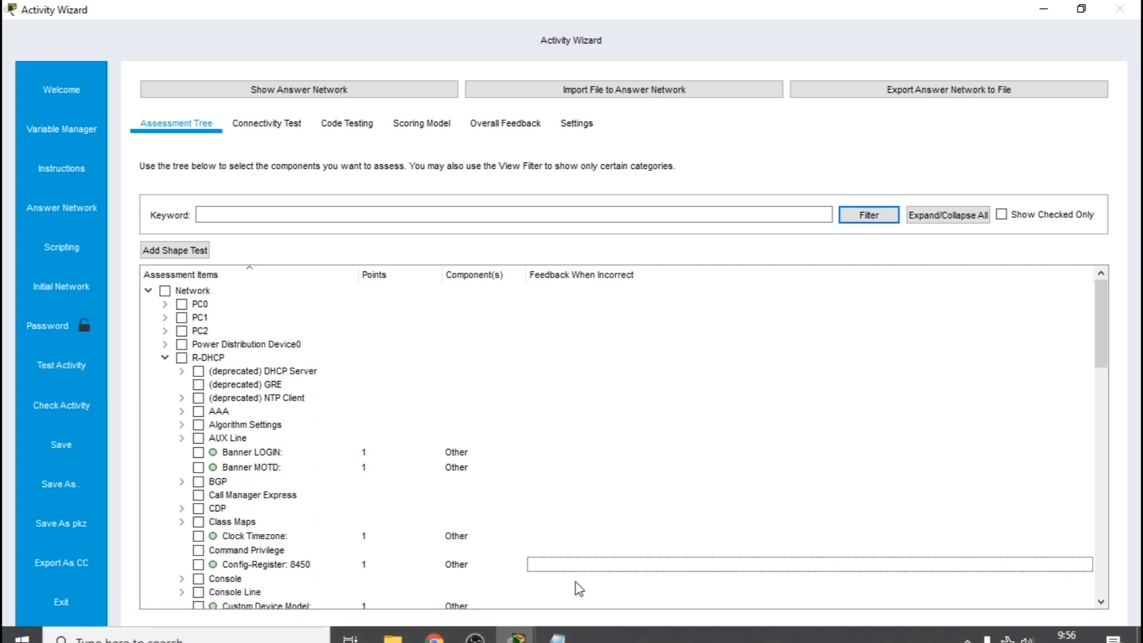
pyautogui.click(557, 635)
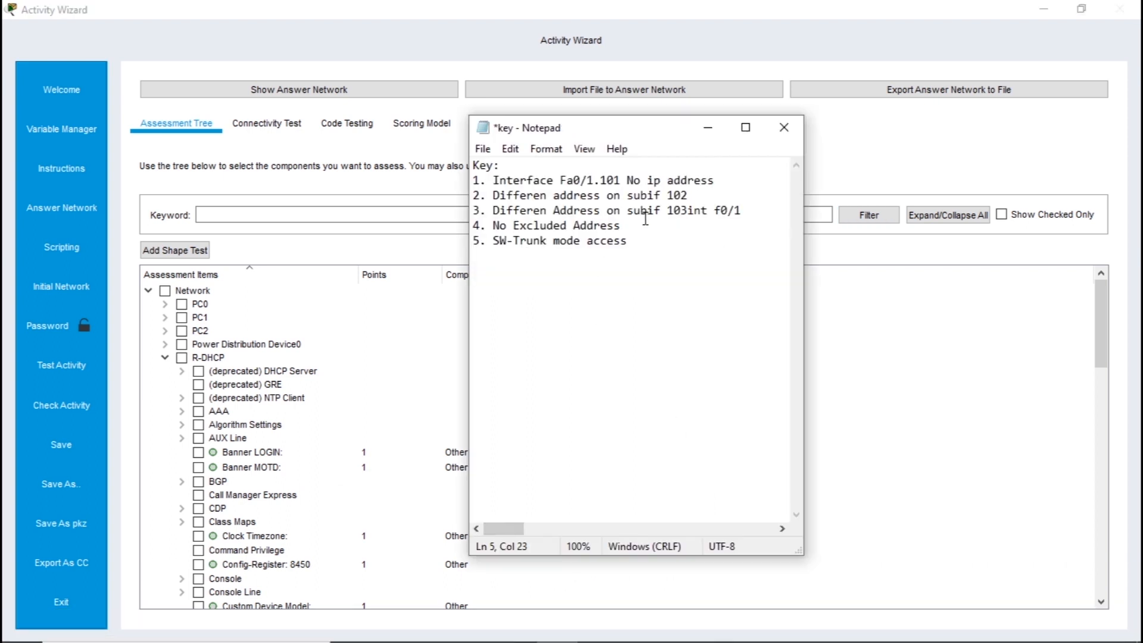
pyautogui.click(140, 409)
# Expand Ports under R-DHCP to examine its FastEthernet interfaces and subinterfaces
pyautogui.scroll(-5, 179, 410)
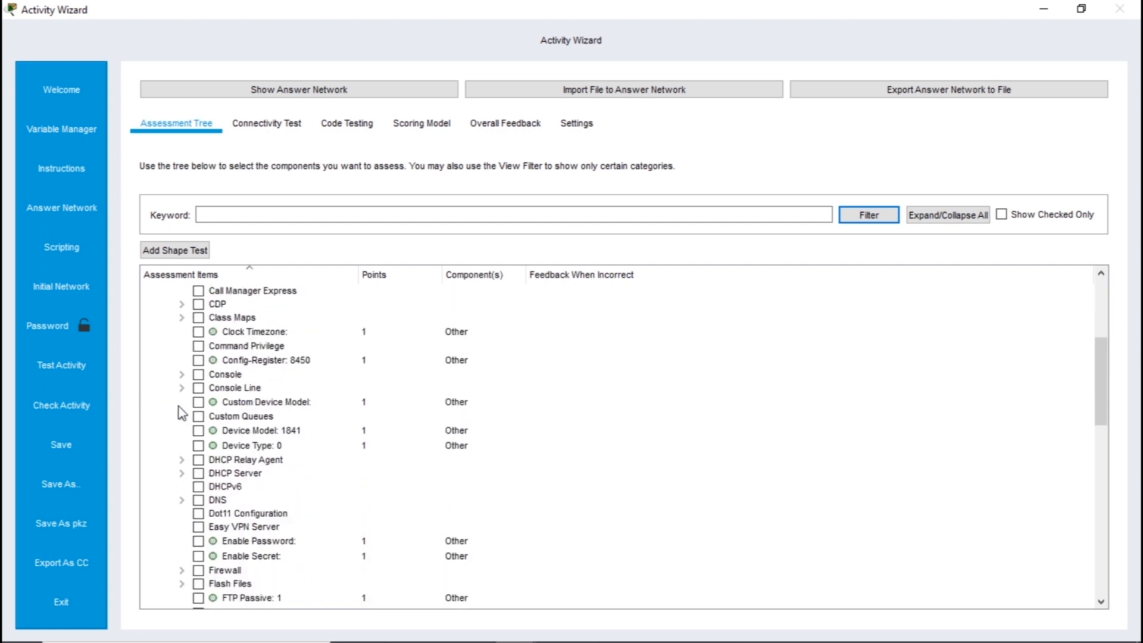
pyautogui.scroll(-6, 212, 408)
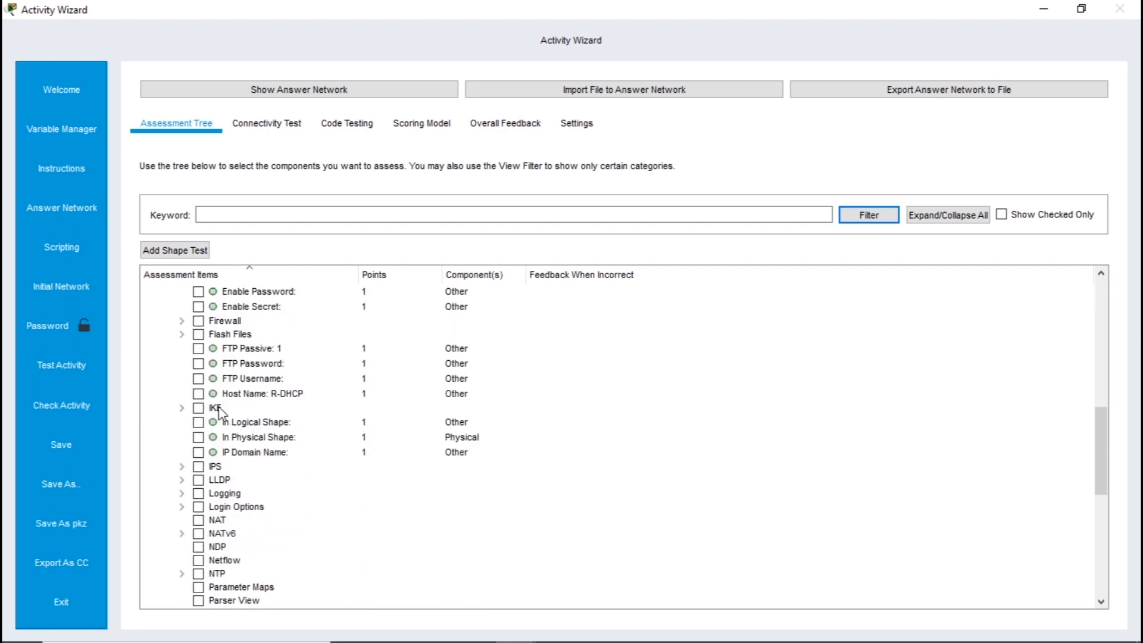
pyautogui.scroll(-2, 218, 411)
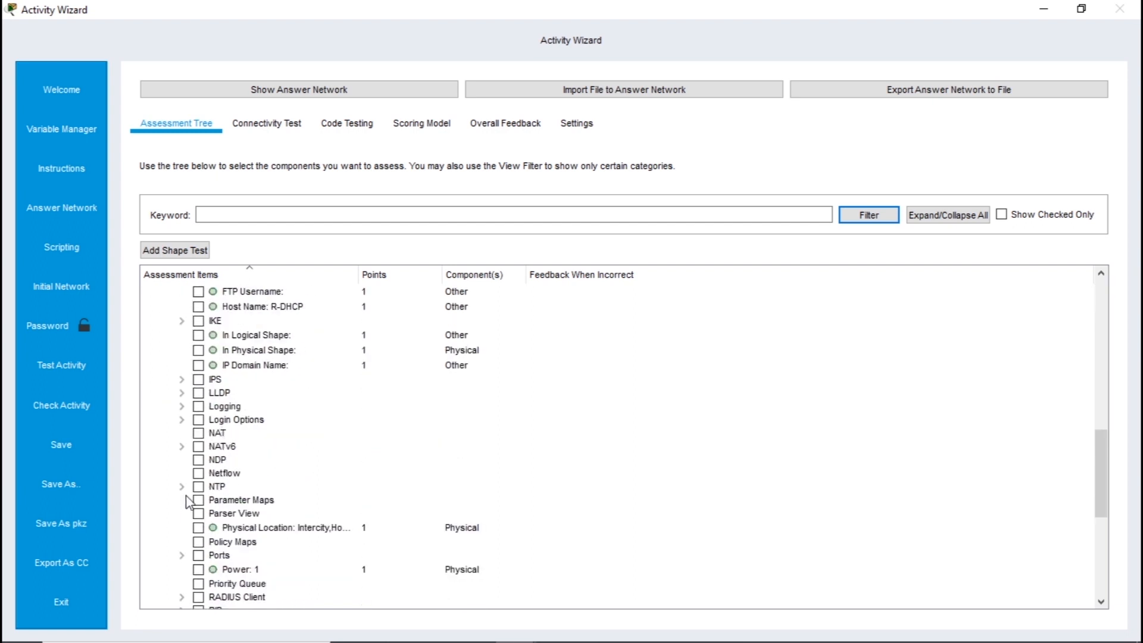
pyautogui.scroll(-1, 209, 556)
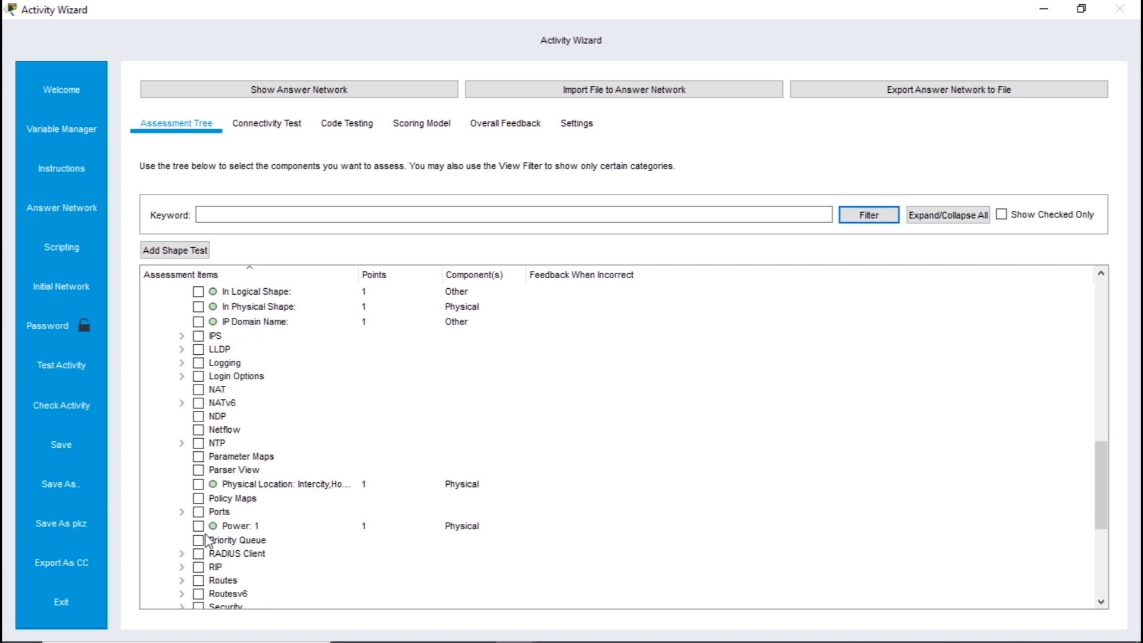
pyautogui.scroll(-2, 208, 542)
pyautogui.click(182, 426)
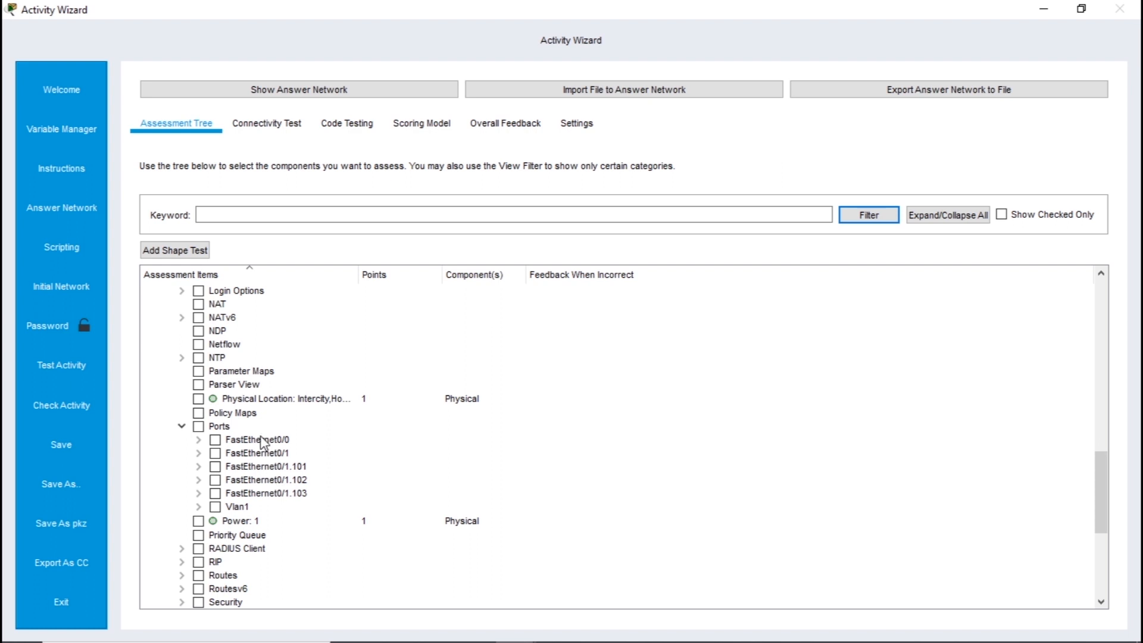
# Check the R-DHCP assessment items listed above Ports and collapse the Ports branch
pyautogui.scroll(3, 224, 460)
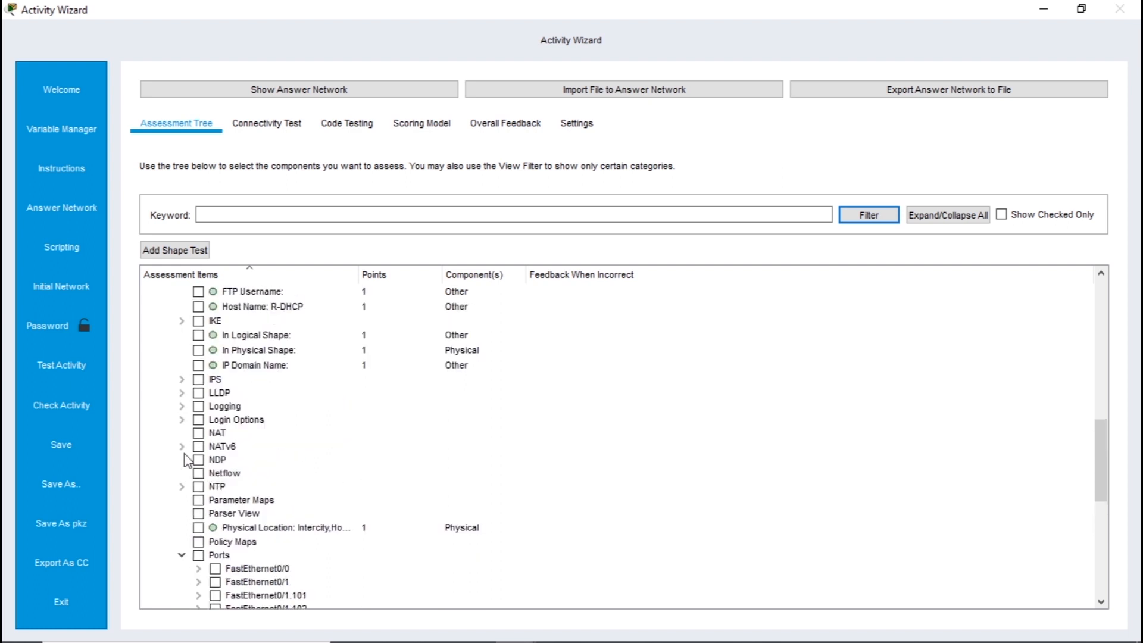
pyautogui.scroll(3, 192, 462)
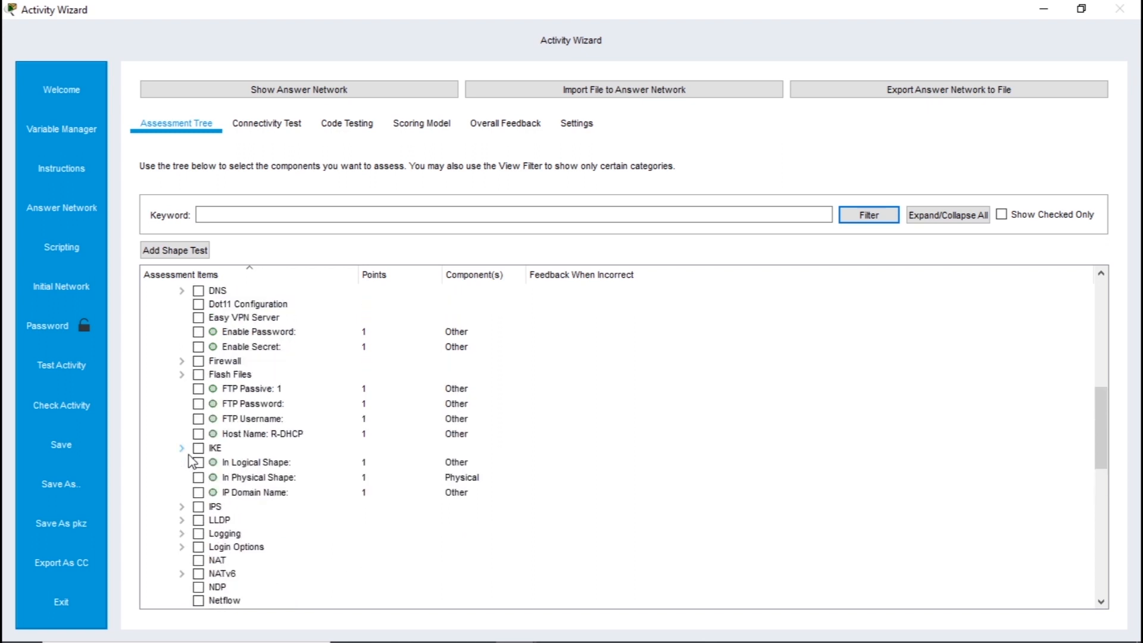
pyautogui.scroll(-1, 189, 461)
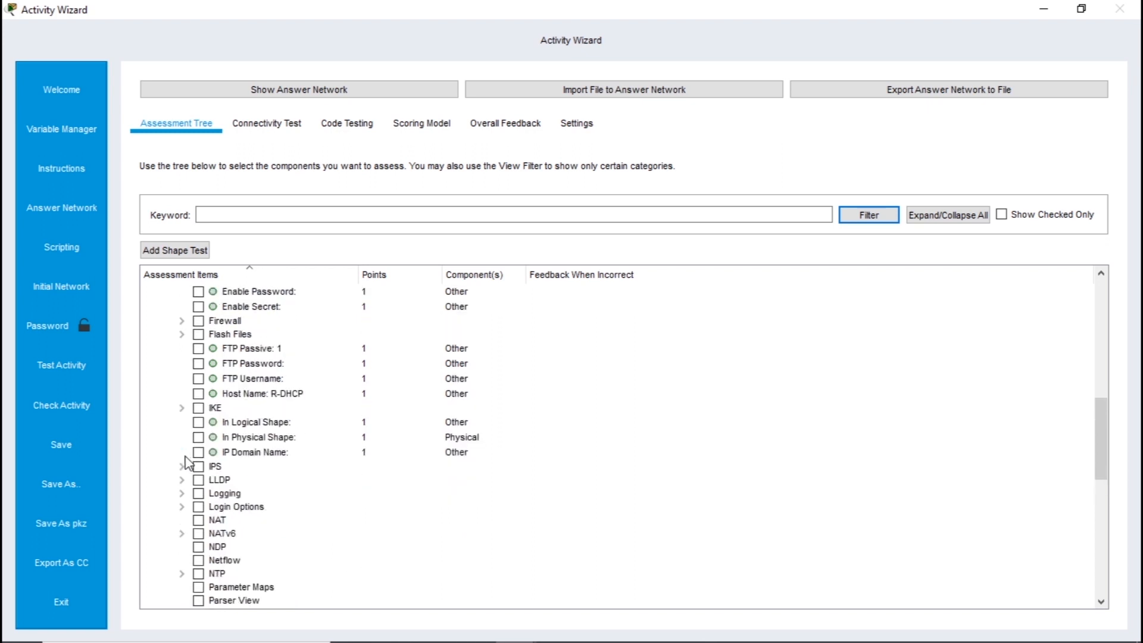
pyautogui.scroll(-3, 186, 463)
pyautogui.click(182, 512)
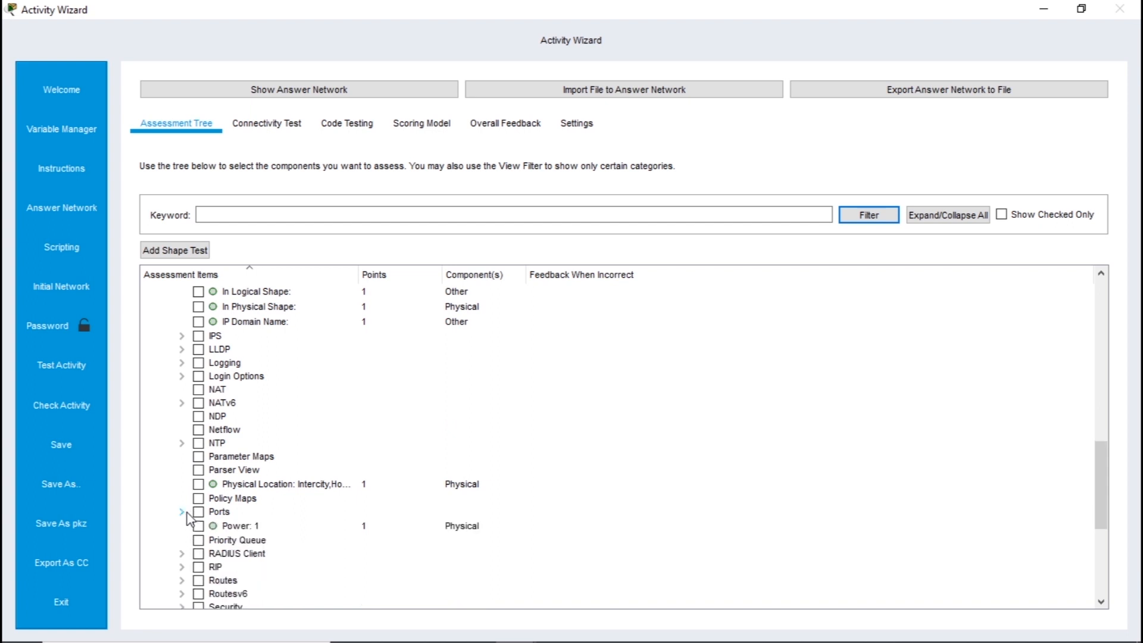
# Examine the contents of Routes and RIP under R-DHCP, collapse them, and check the remaining items down to SW-Trunk
pyautogui.scroll(-1, 225, 492)
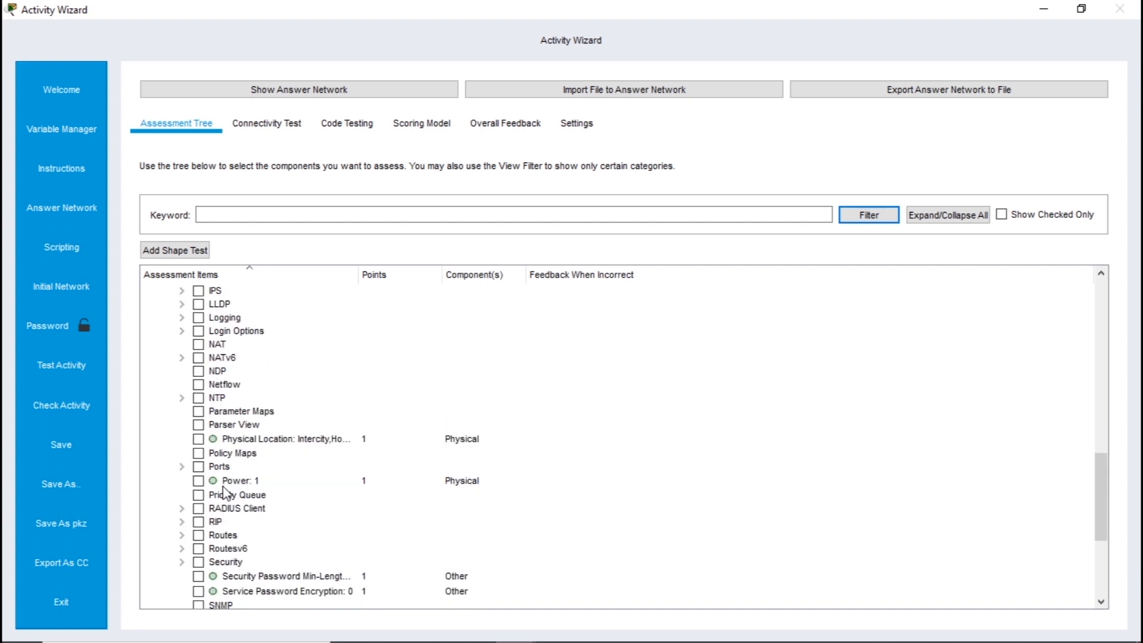
pyautogui.click(183, 535)
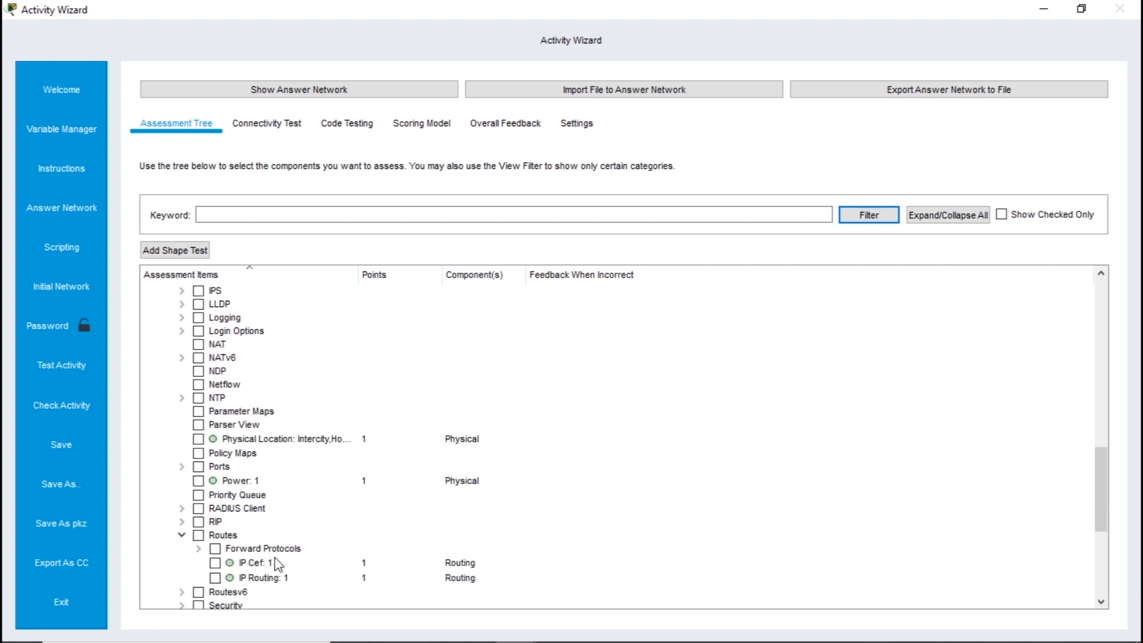
pyautogui.click(183, 535)
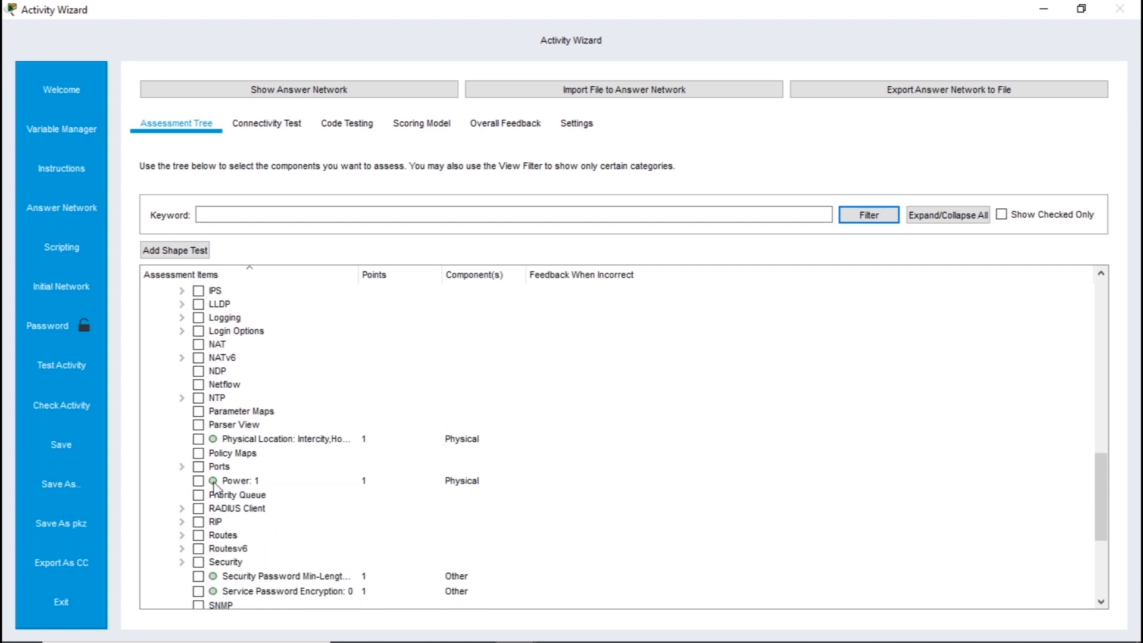
pyautogui.click(182, 522)
pyautogui.click(182, 522)
pyautogui.scroll(-3, 309, 470)
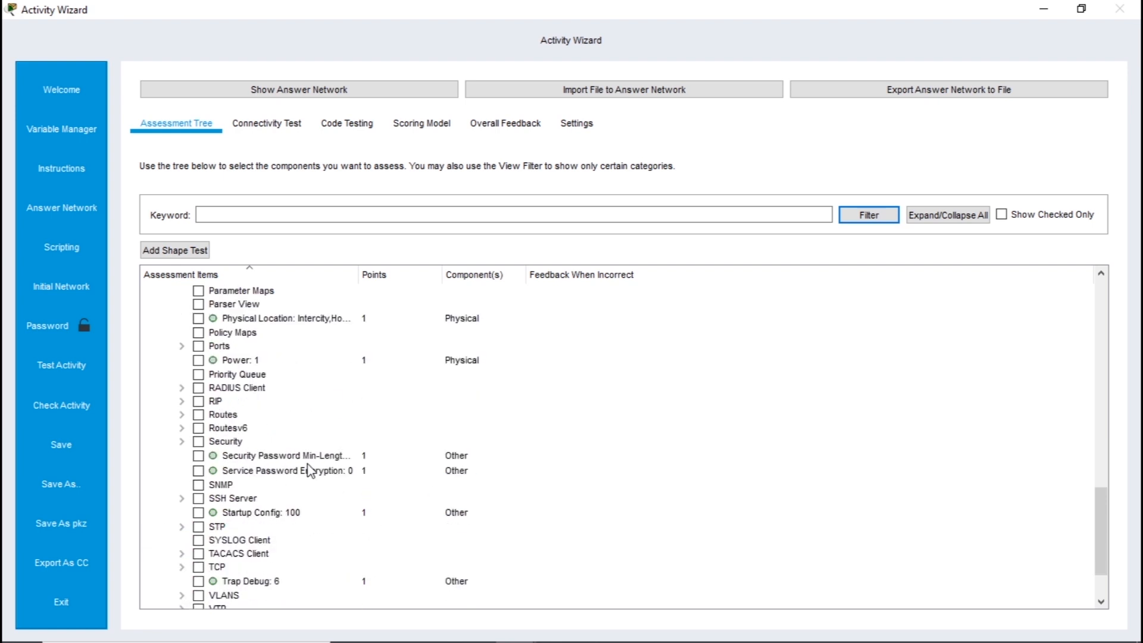
pyautogui.scroll(-2, 304, 473)
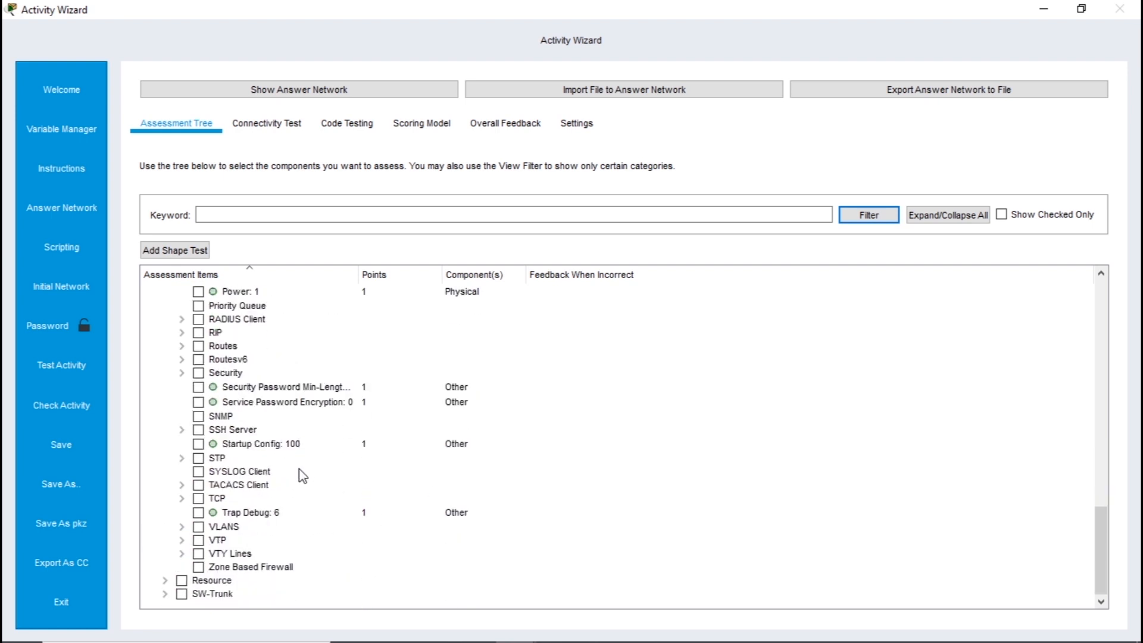
# Review the R-DHCP assessment items from the end of the branch up to its first entries
pyautogui.scroll(6, 298, 486)
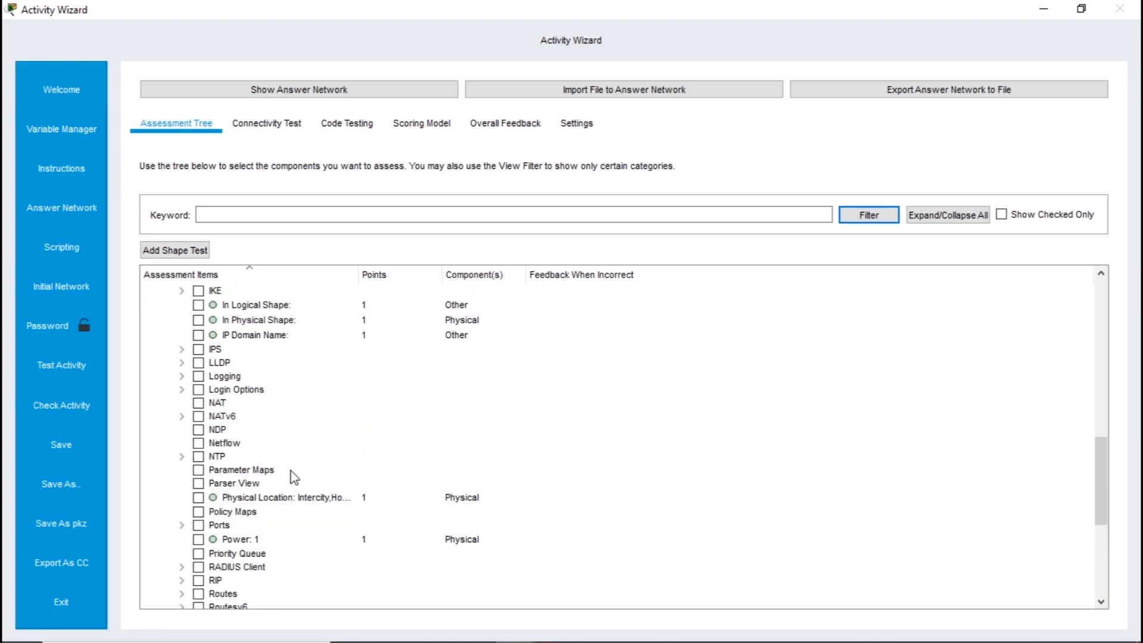
pyautogui.scroll(5, 293, 479)
pyautogui.scroll(1, 292, 476)
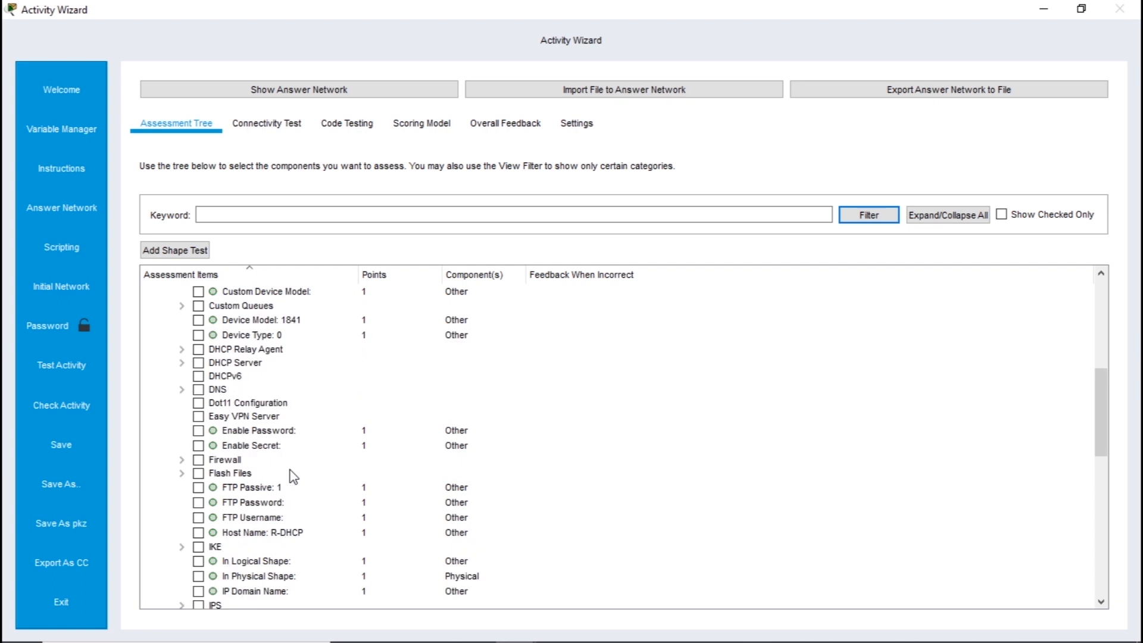
pyautogui.scroll(1, 296, 474)
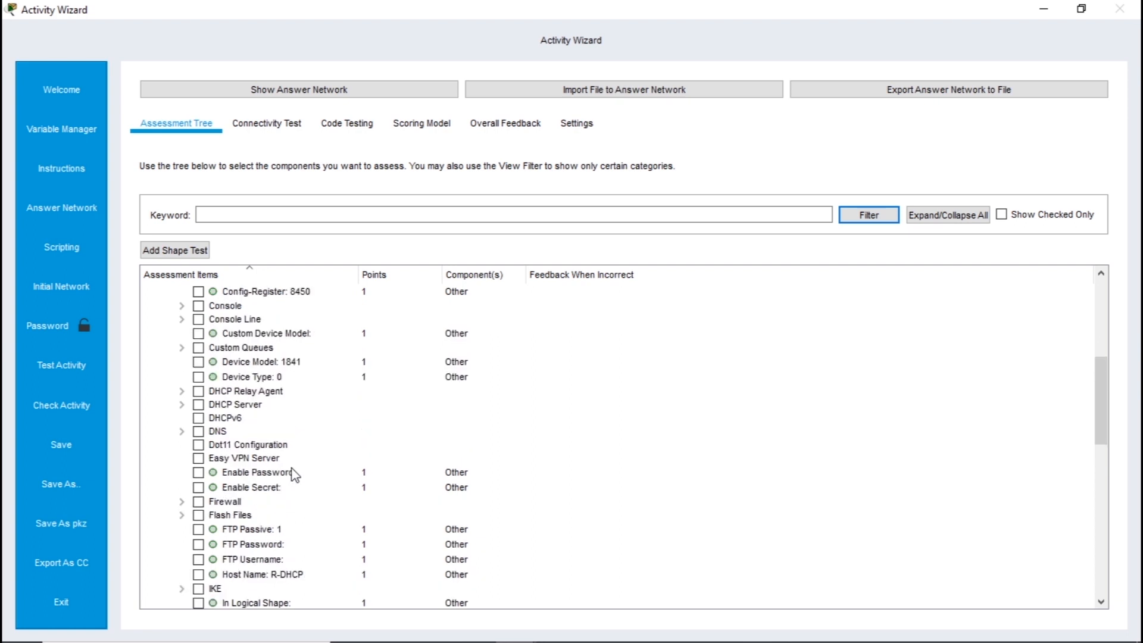
pyautogui.scroll(2, 295, 471)
pyautogui.scroll(3, 292, 469)
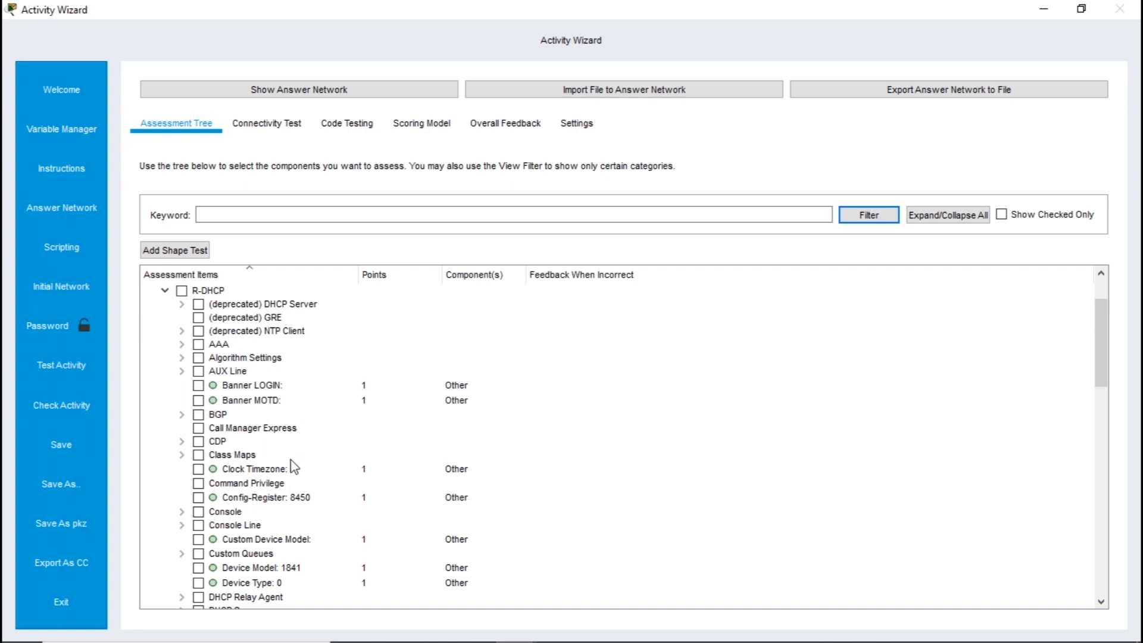
# Check the R-DHCP items down to SW-Trunk again, examine the contents of Routes, and collapse that branch
pyautogui.scroll(-1, 292, 468)
pyautogui.scroll(-1, 294, 471)
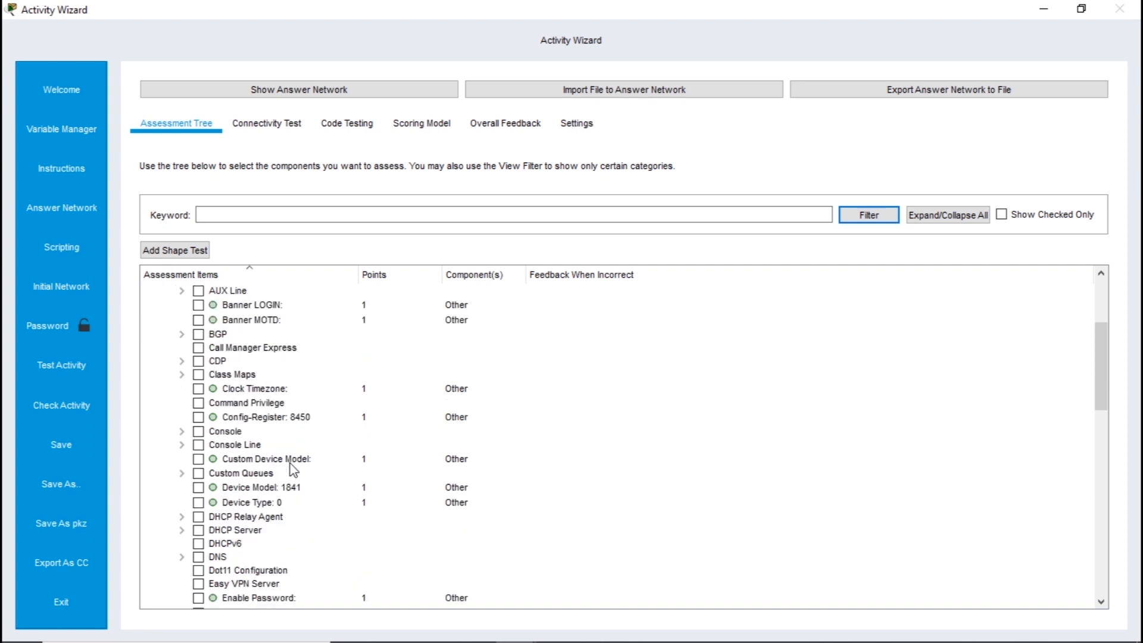
pyautogui.scroll(-1, 293, 471)
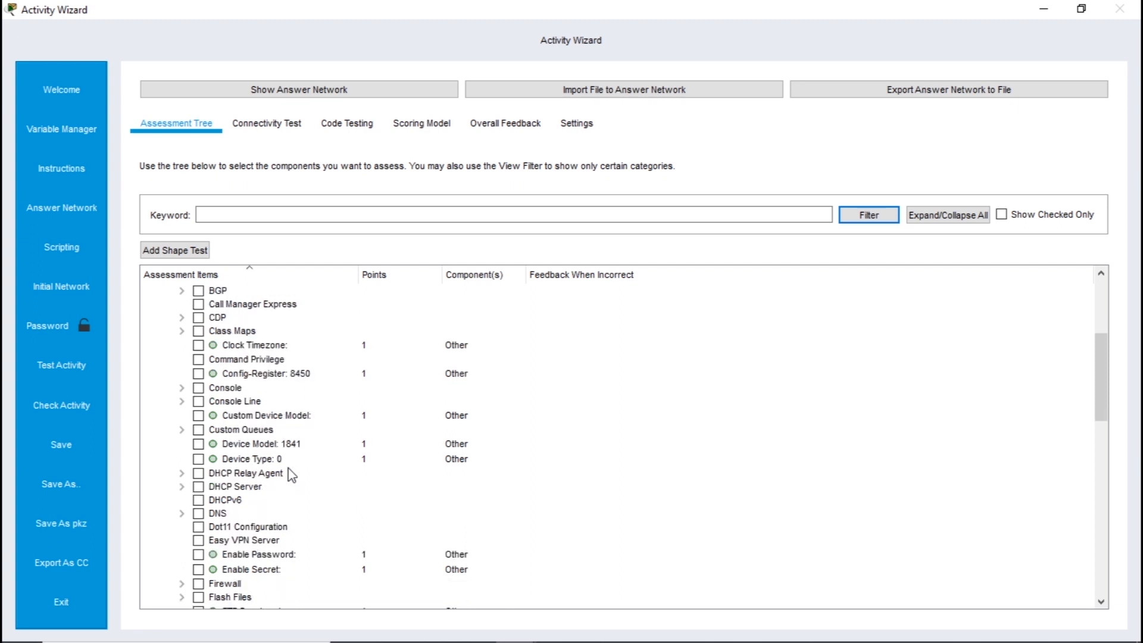
pyautogui.scroll(-2, 289, 468)
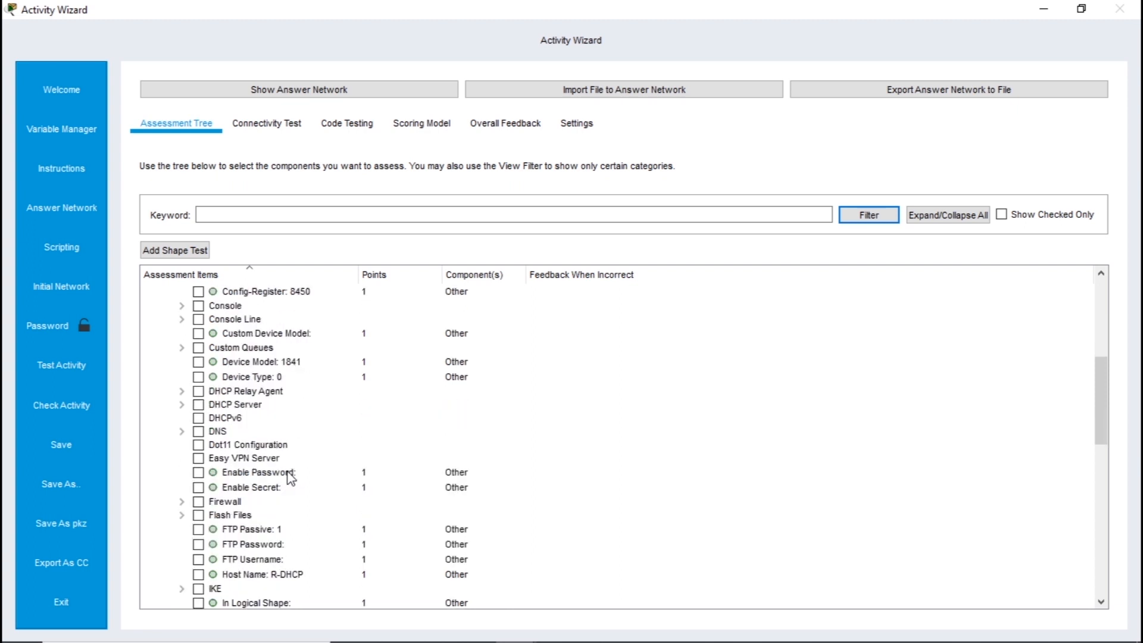
pyautogui.scroll(-3, 292, 477)
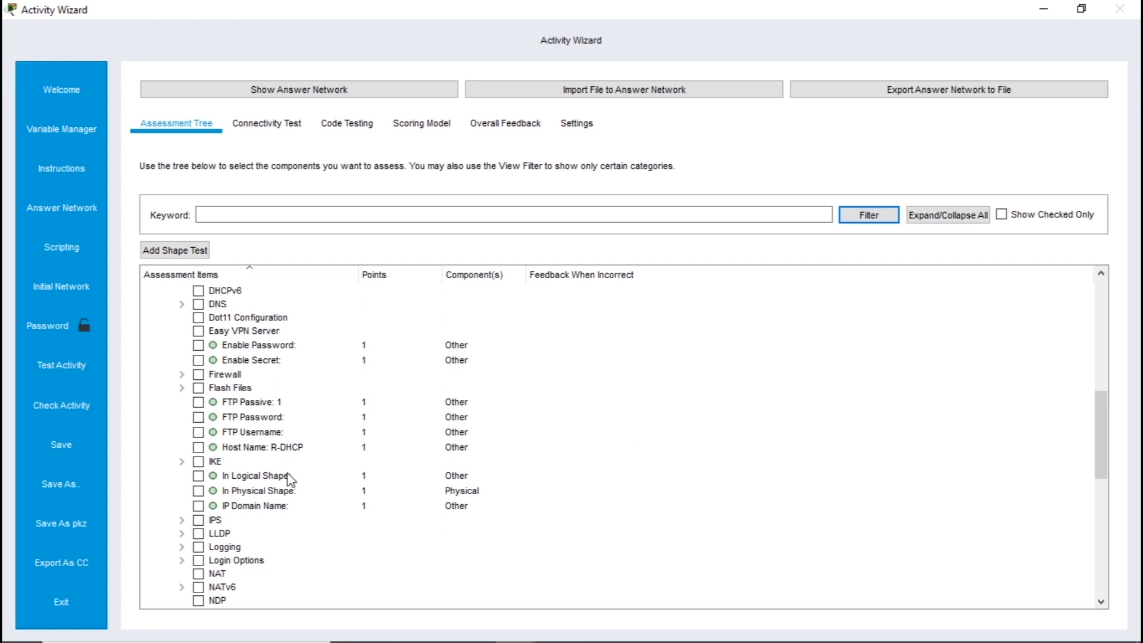
pyautogui.scroll(-3, 291, 479)
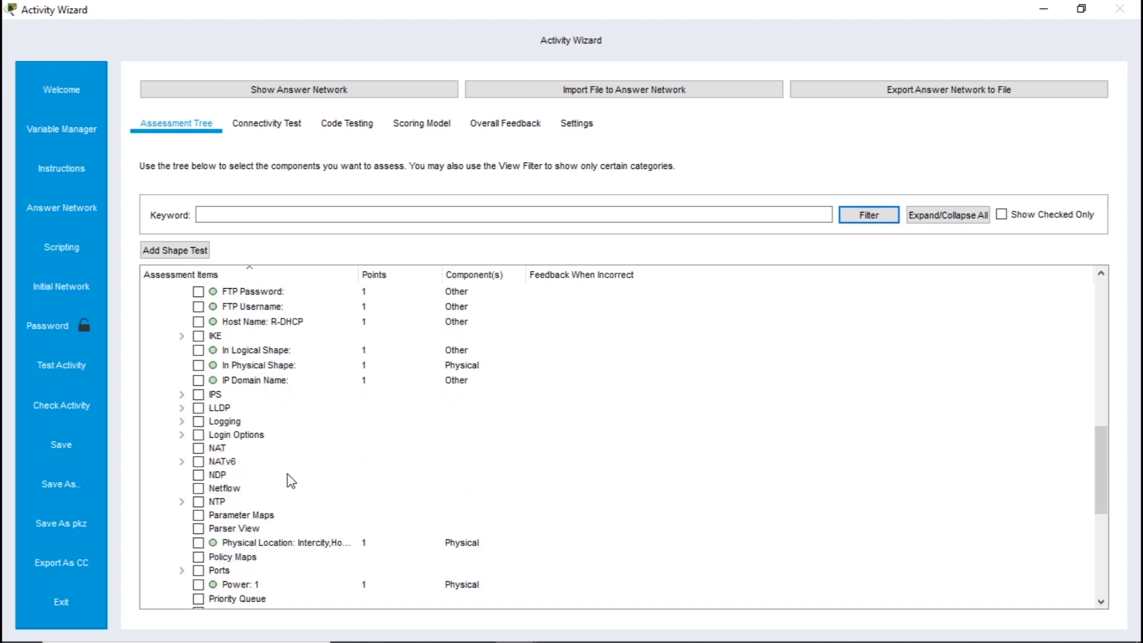
pyautogui.scroll(-1, 291, 480)
pyautogui.scroll(-1, 291, 481)
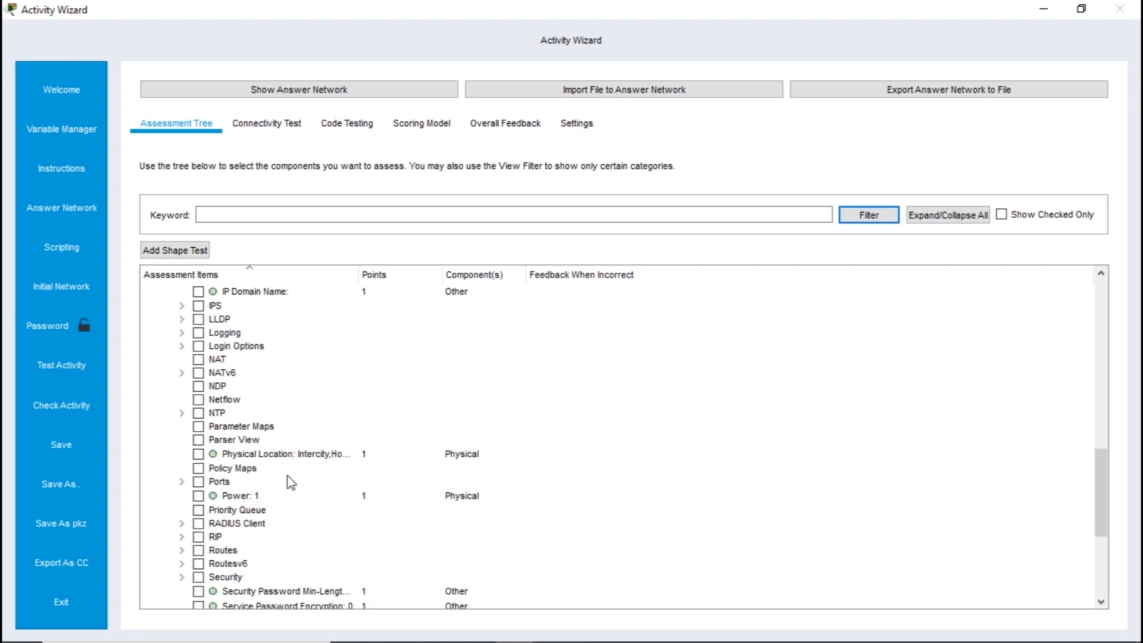
pyautogui.scroll(-1, 290, 482)
pyautogui.scroll(-1, 240, 509)
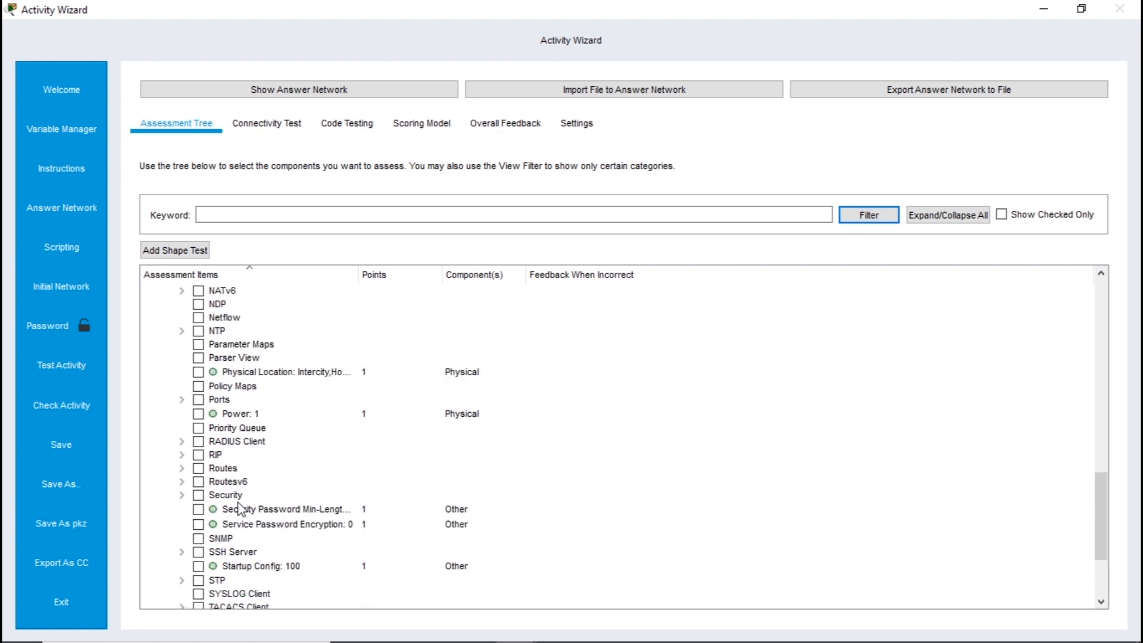
pyautogui.scroll(-3, 239, 509)
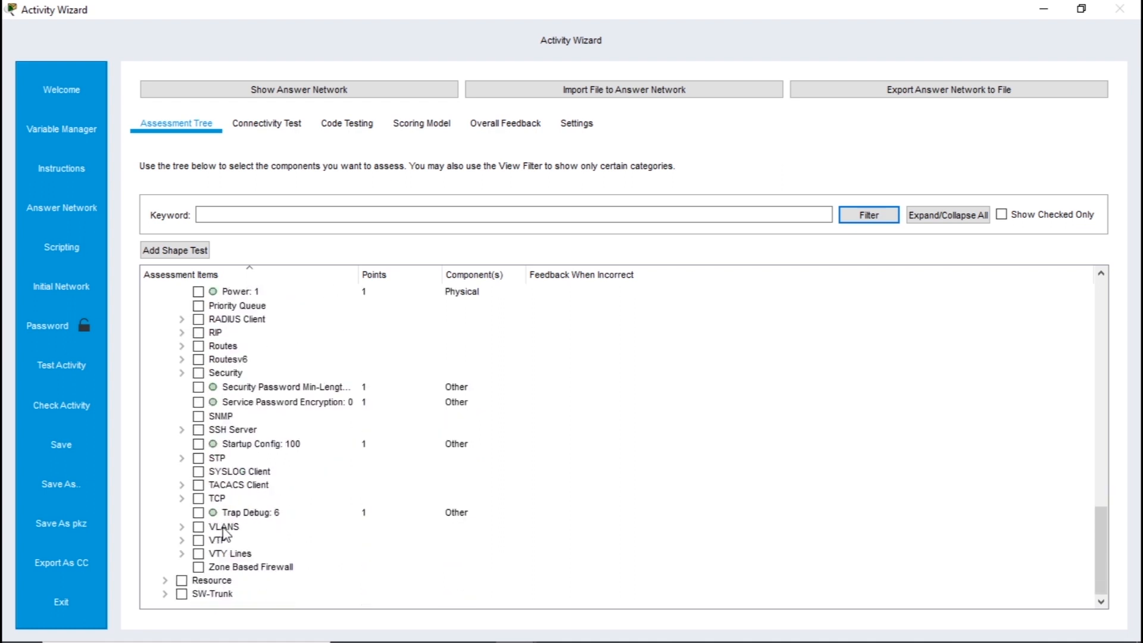
pyautogui.scroll(1, 213, 488)
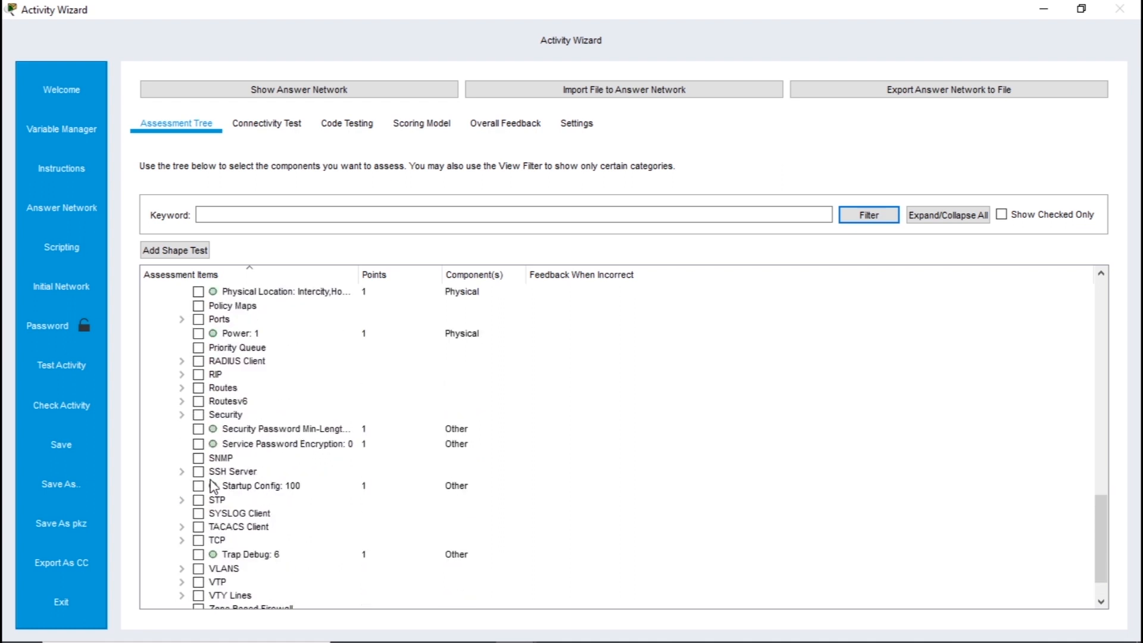
pyautogui.click(183, 388)
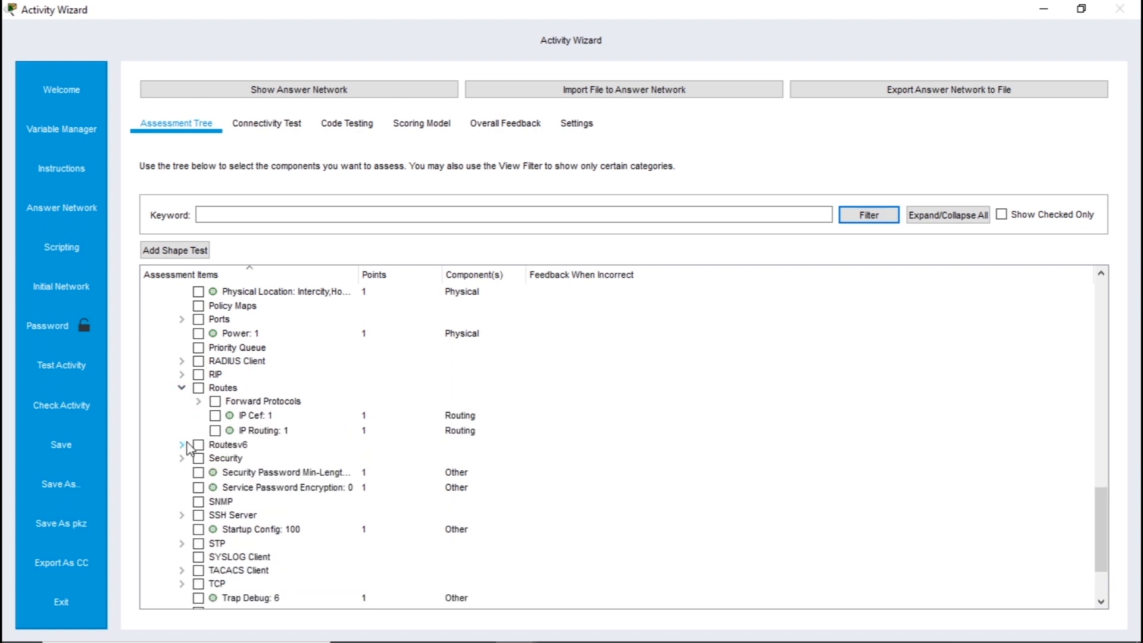
pyautogui.click(182, 388)
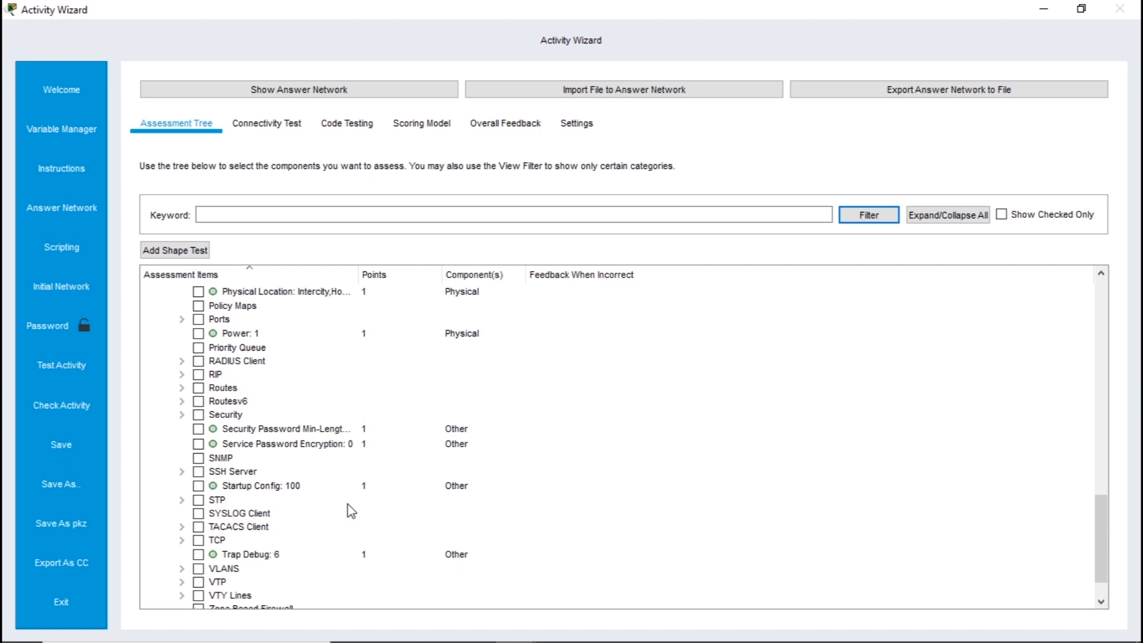
# Expand Ports under R-DHCP and open the FastEthernet0/1.101 subinterface to list its assessment items
pyautogui.scroll(5, 325, 465)
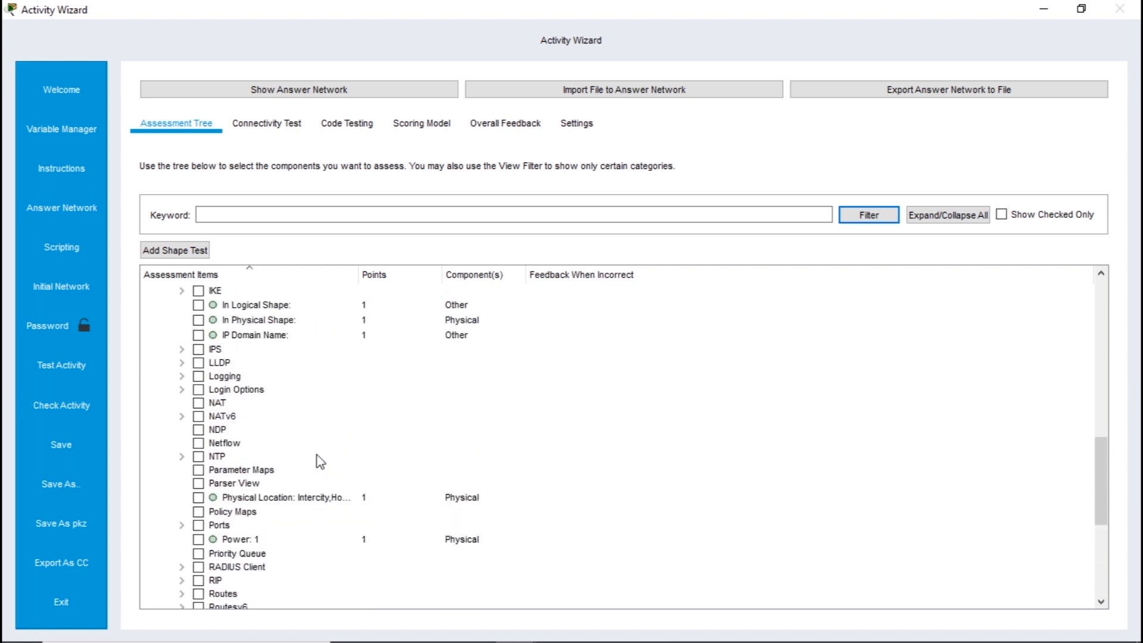
pyautogui.scroll(8, 320, 462)
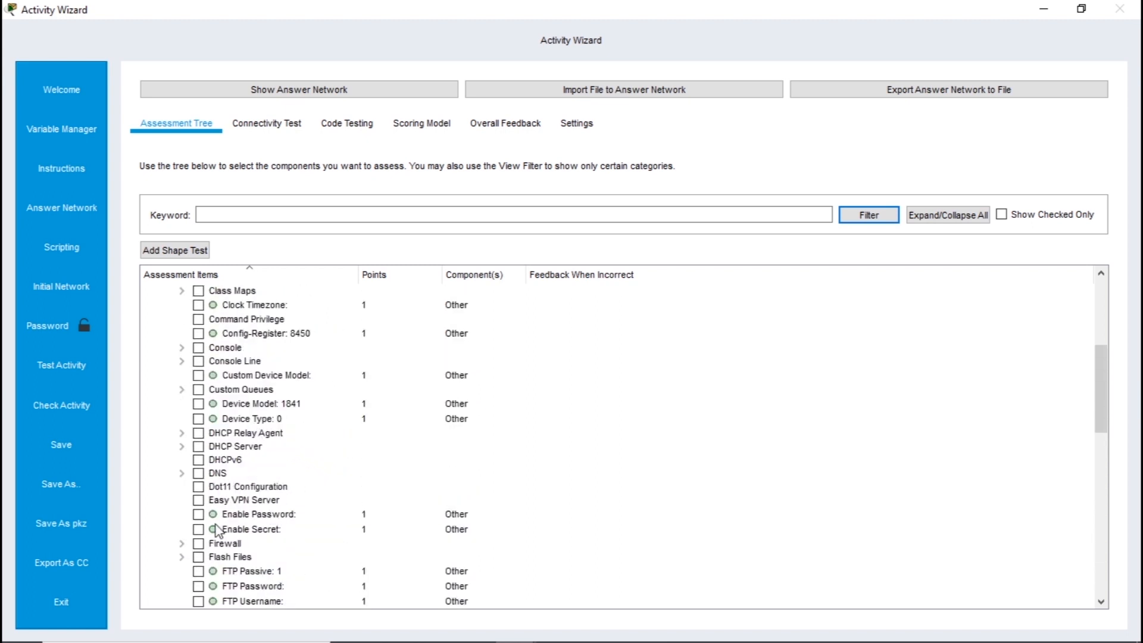
pyautogui.scroll(-1, 198, 543)
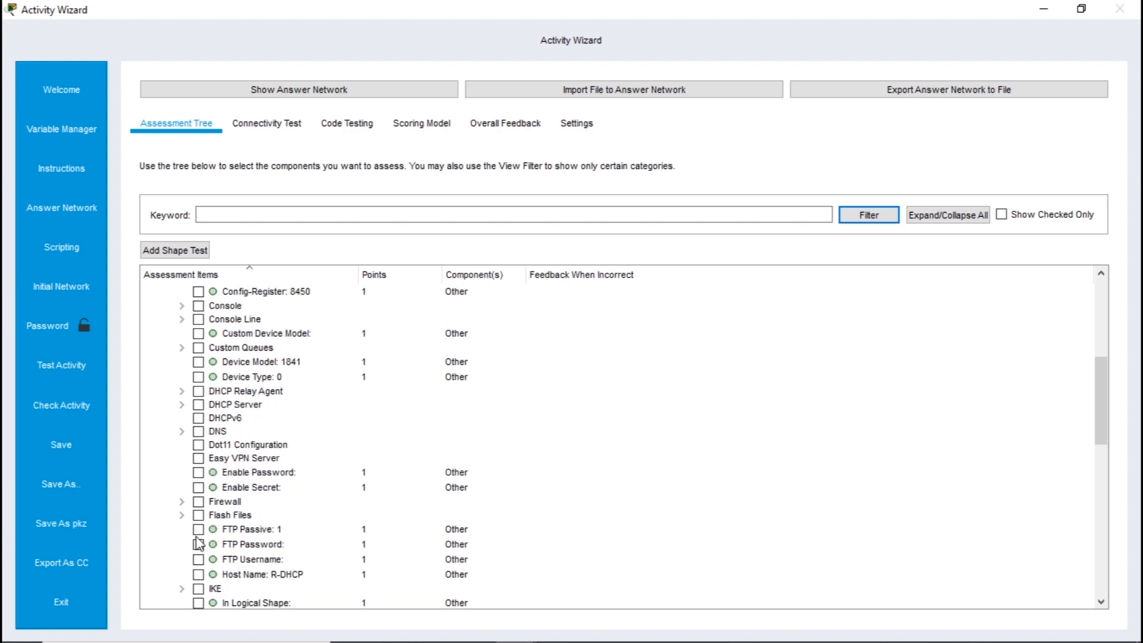
pyautogui.scroll(-9, 198, 542)
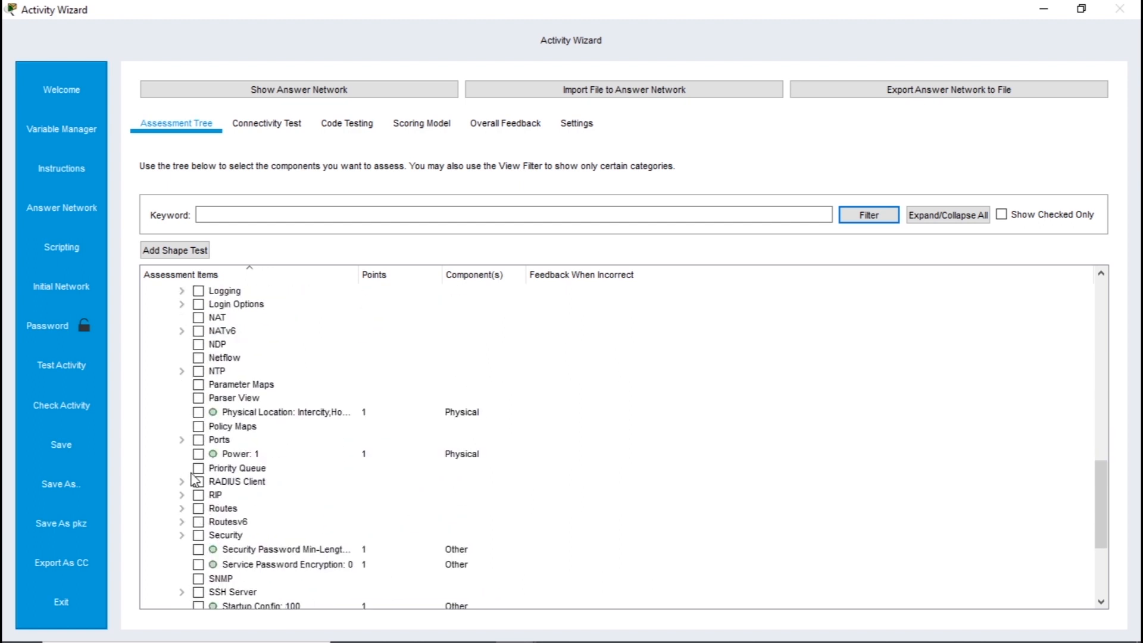
pyautogui.click(181, 439)
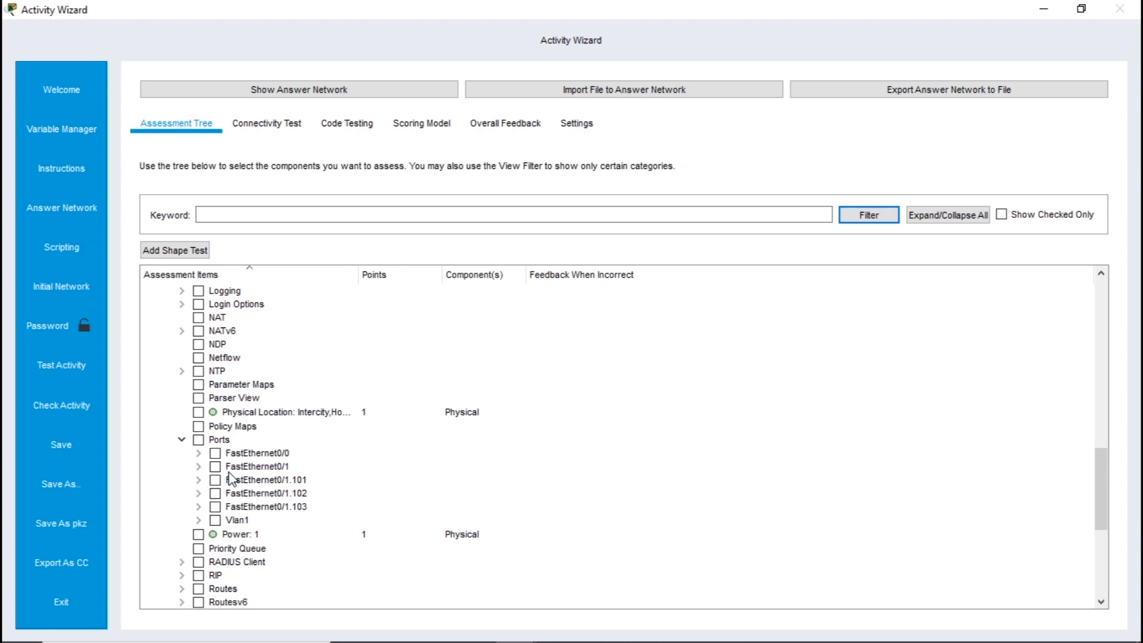
pyautogui.click(198, 480)
pyautogui.scroll(-3, 325, 502)
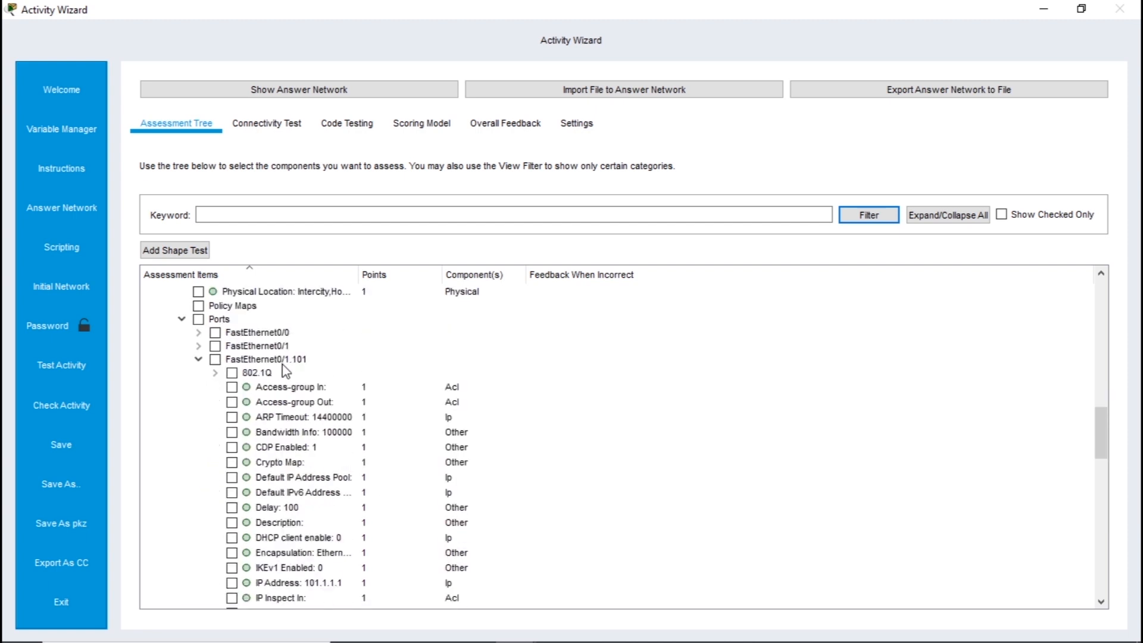
# Check the fault noted for interface Fa0/1.101 in the Notepad key, highlight "No ip address", and return to the Activity Wizard
pyautogui.moveTo(399, 641)
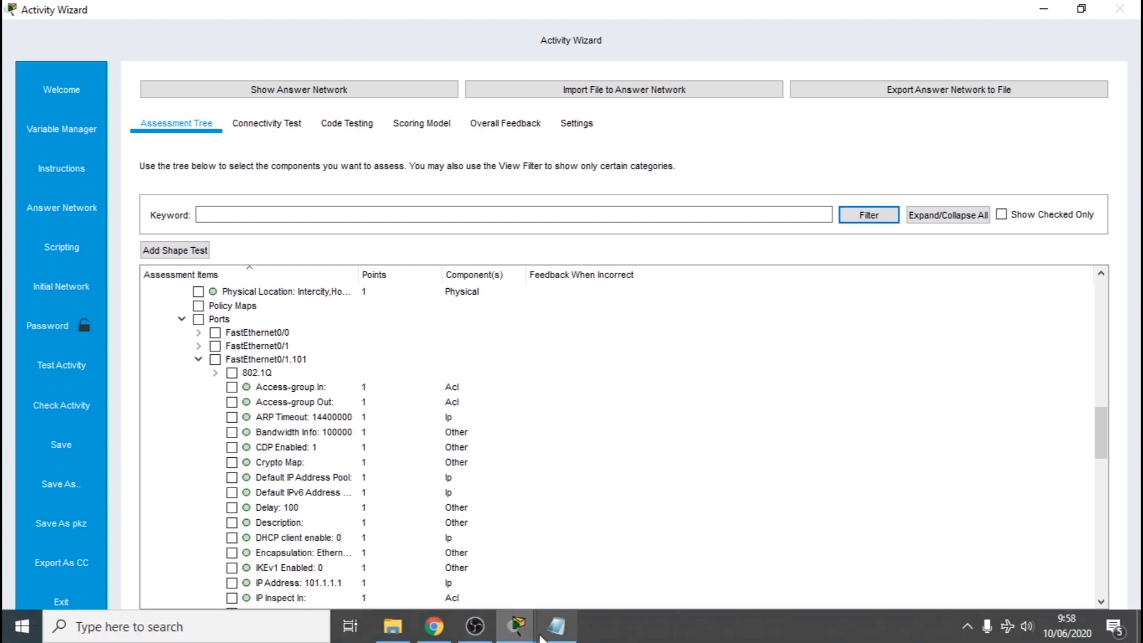
pyautogui.click(557, 626)
pyautogui.moveTo(627, 180); pyautogui.dragTo(713, 187)
pyautogui.click(413, 174)
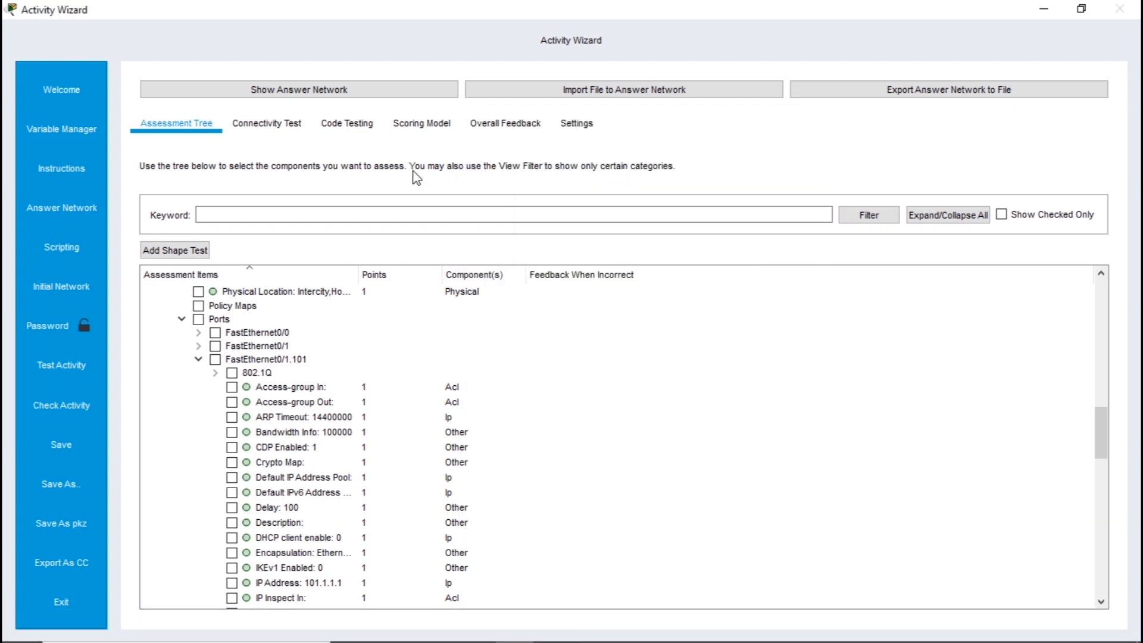
# Select the IP Address 101.1.1.1 and Subnet Mask items of FastEthernet0/1.101 for assessment
pyautogui.scroll(-5, 299, 411)
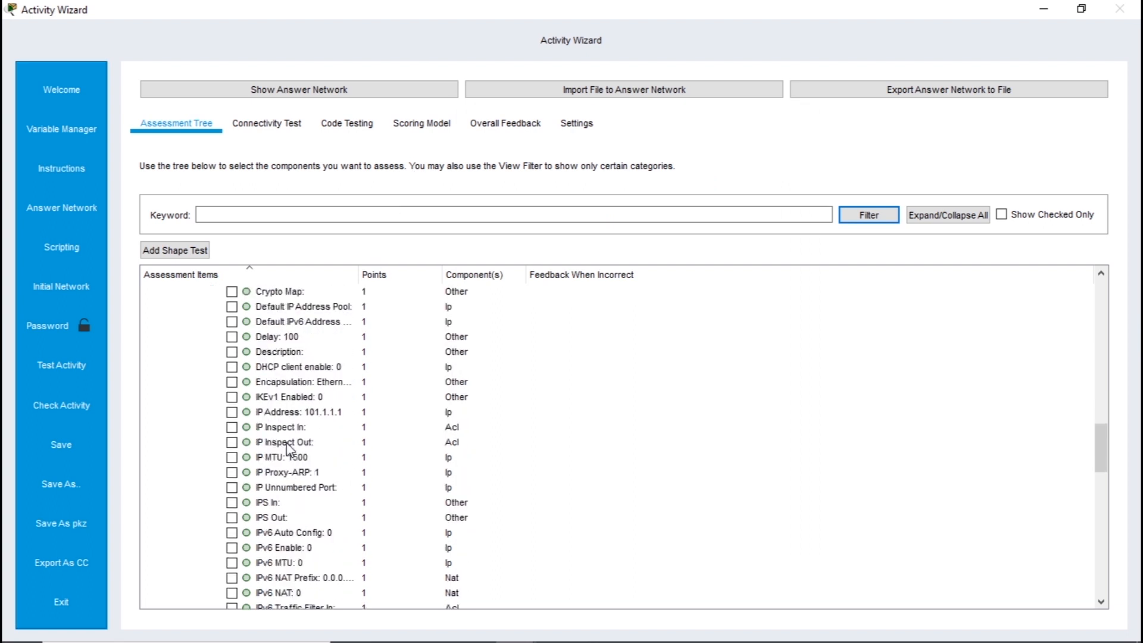
pyautogui.click(231, 368)
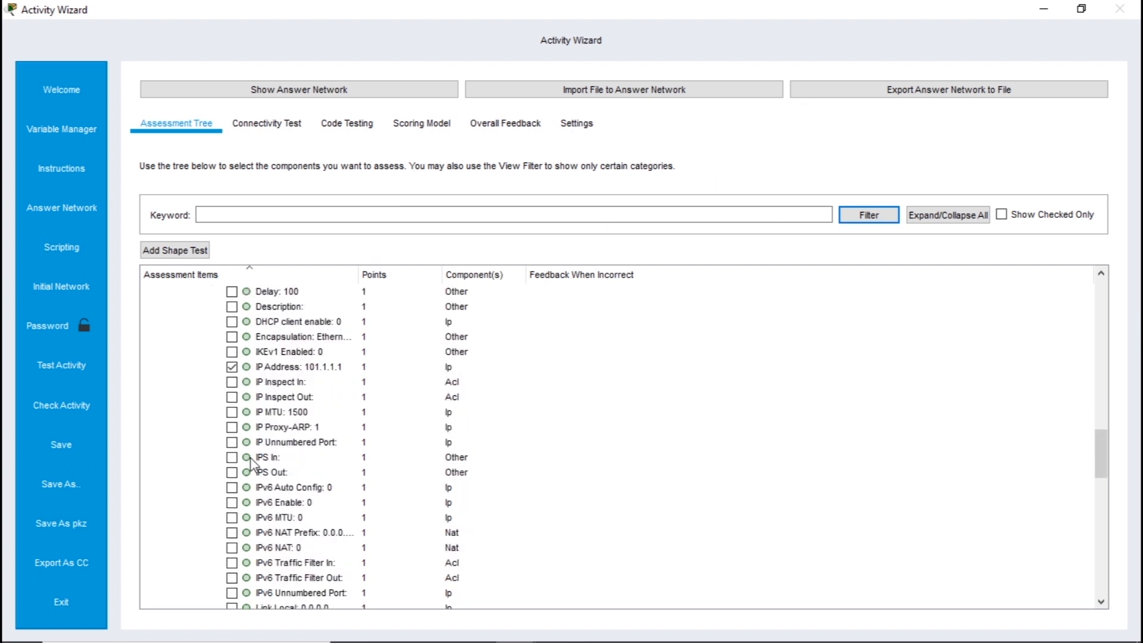
pyautogui.scroll(-3, 243, 522)
pyautogui.scroll(-2, 246, 539)
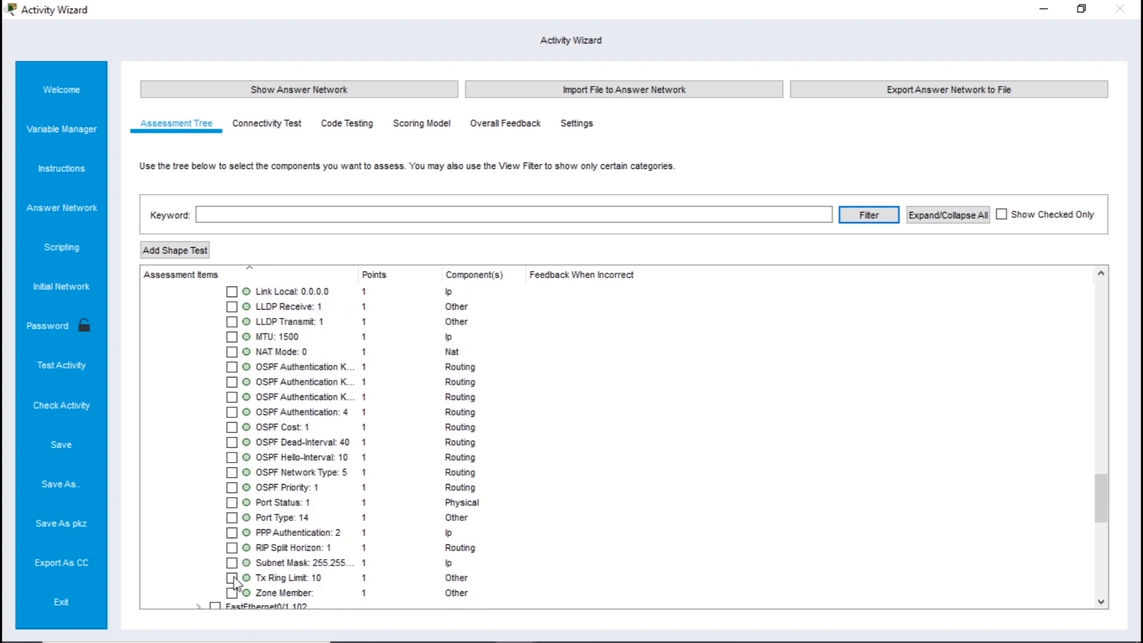
pyautogui.scroll(-2, 243, 565)
pyautogui.click(232, 563)
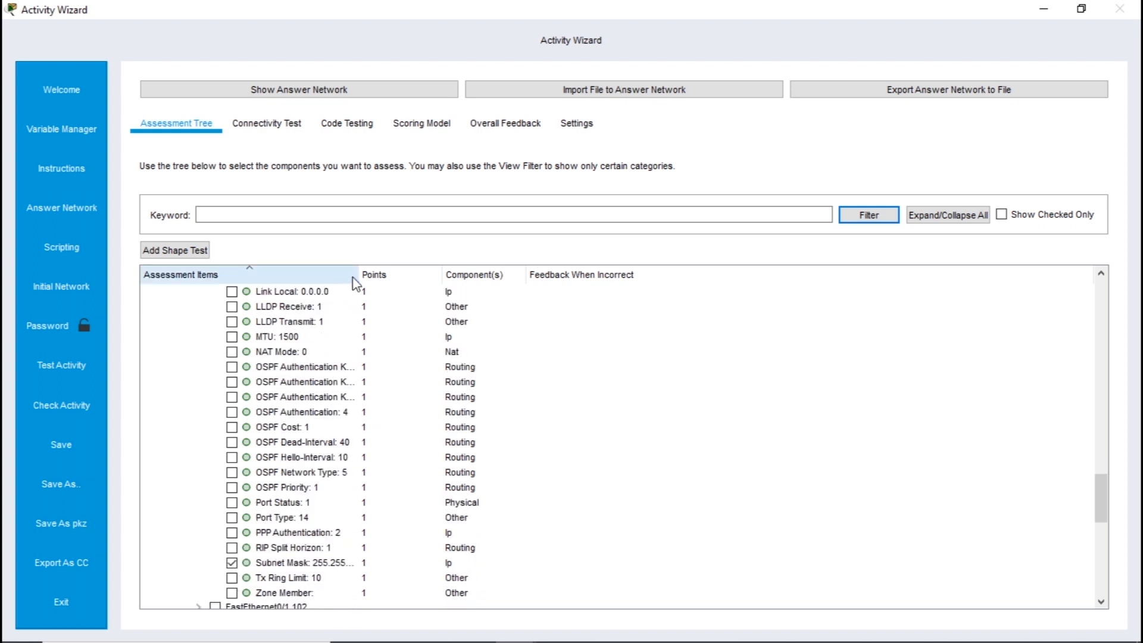
# Widen the Assessment Items column to show full item names and review the FastEthernet0/1.101 items
pyautogui.moveTo(358, 275); pyautogui.dragTo(403, 274)
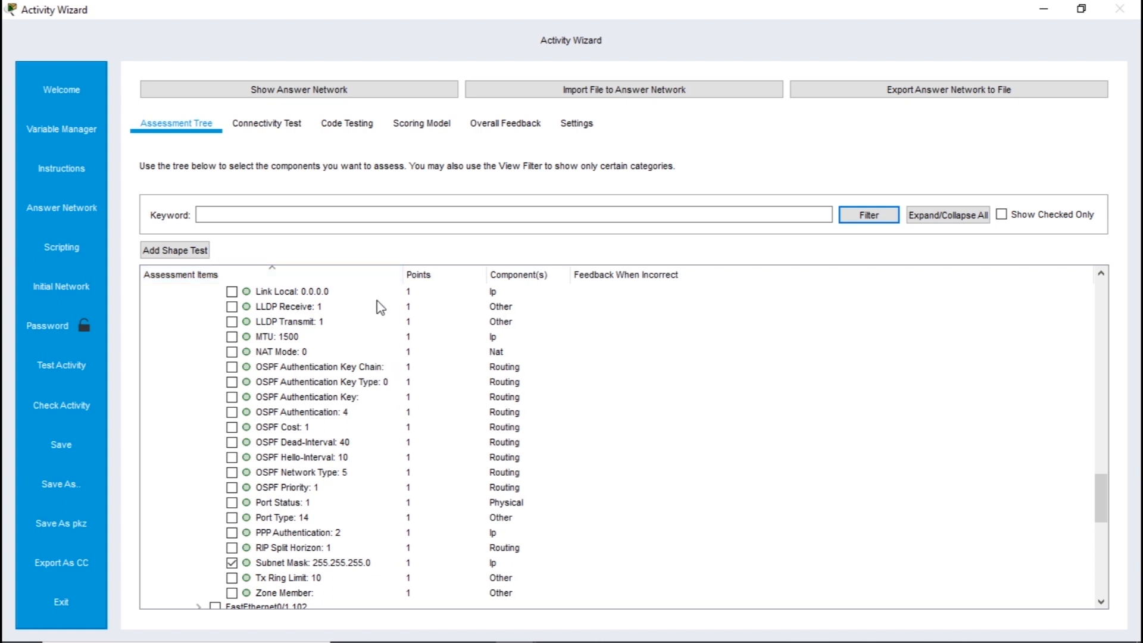
pyautogui.scroll(4, 344, 397)
pyautogui.scroll(5, 340, 420)
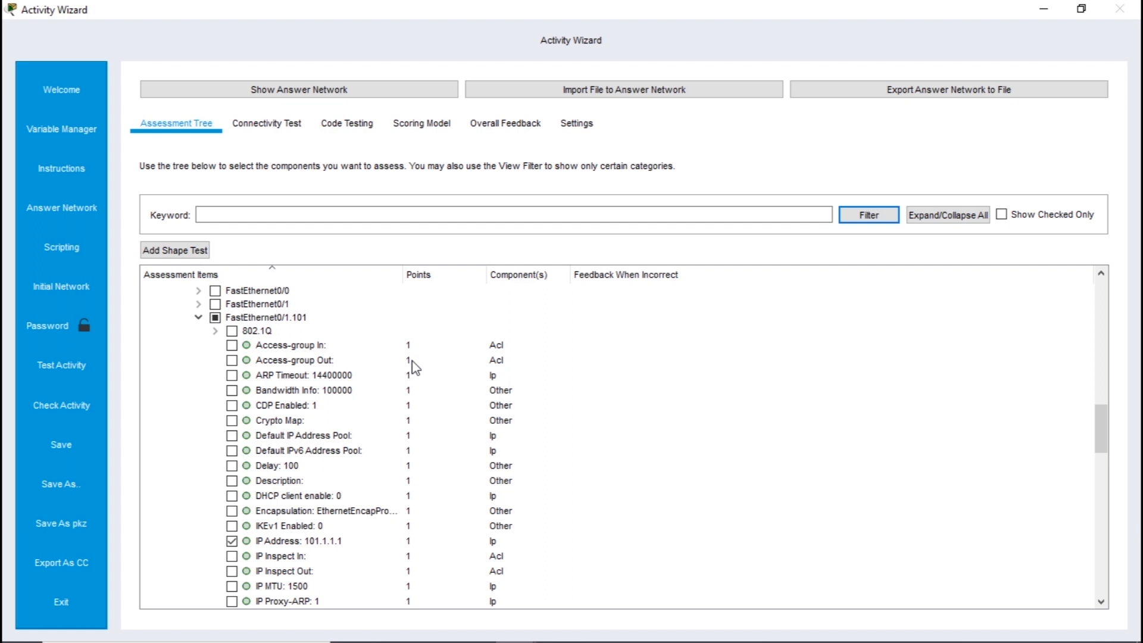
pyautogui.scroll(-4, 415, 368)
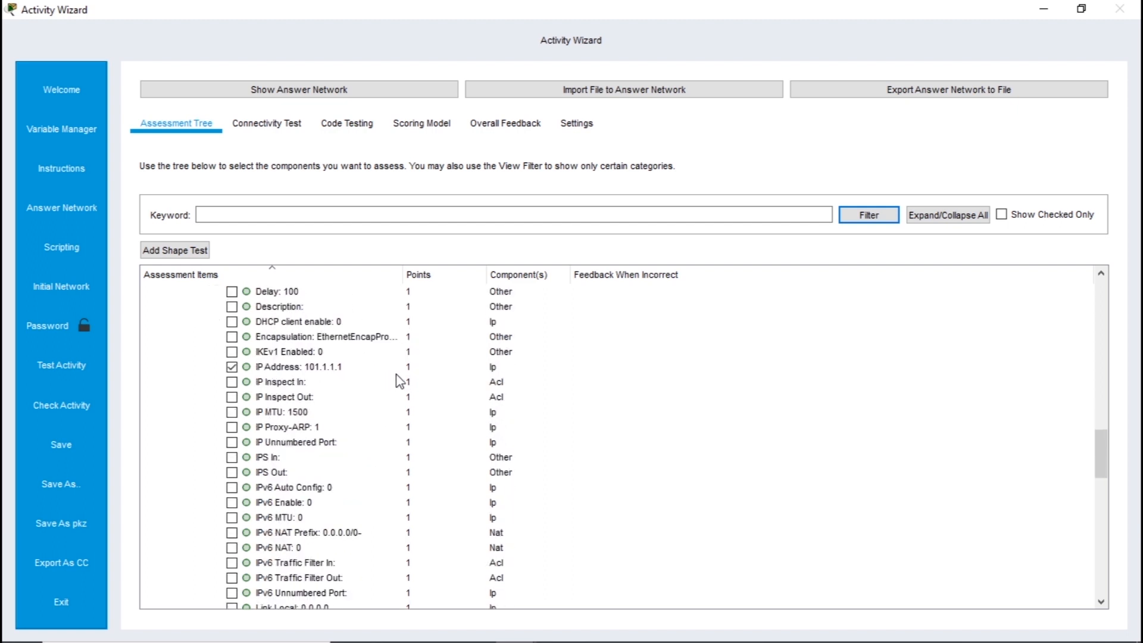
pyautogui.scroll(-5, 394, 398)
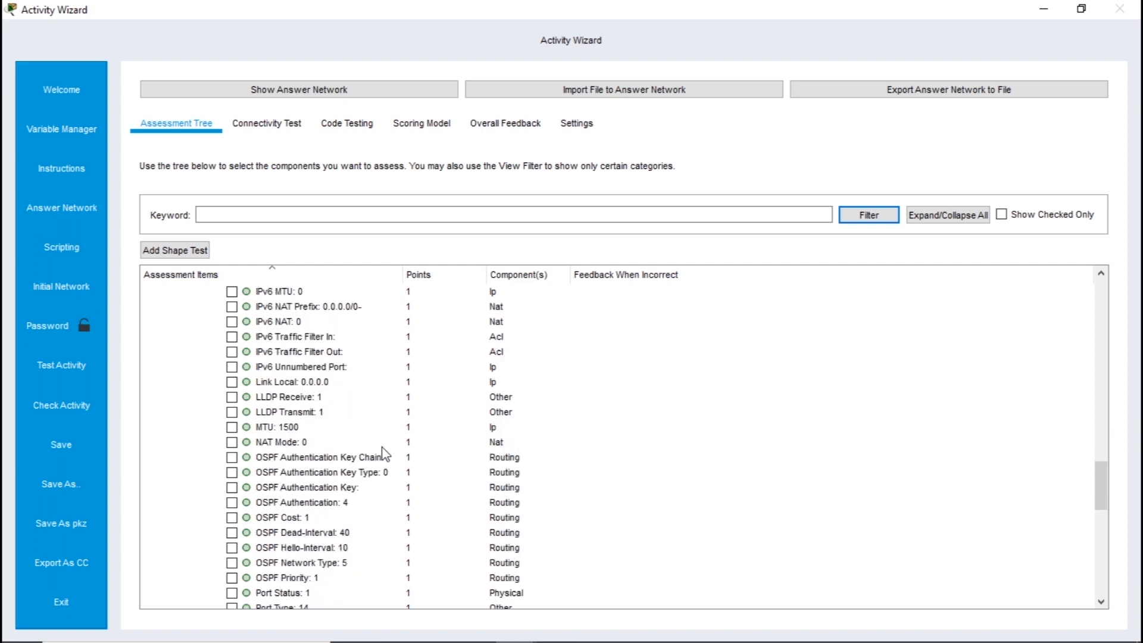
# Try a points value of 1000 on the MTU item of FastEthernet0/1.101 and reduce it back to 1
pyautogui.doubleClick(407, 428)
pyautogui.write('1000')
pyautogui.press('BackSpace')
pyautogui.press('BackSpace')
pyautogui.press('BackSpace')
pyautogui.click(859, 371)
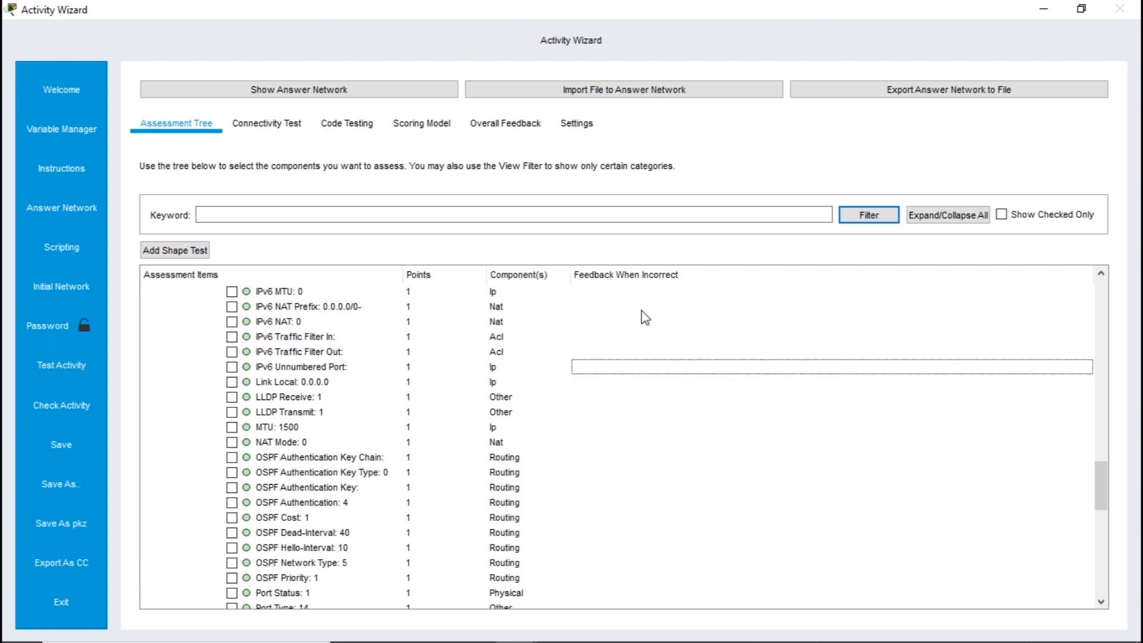
# Expand FastEthernet0/1.102 under Ports and open the Notepad key to check the fault noted for that subinterface
pyautogui.scroll(-5, 424, 437)
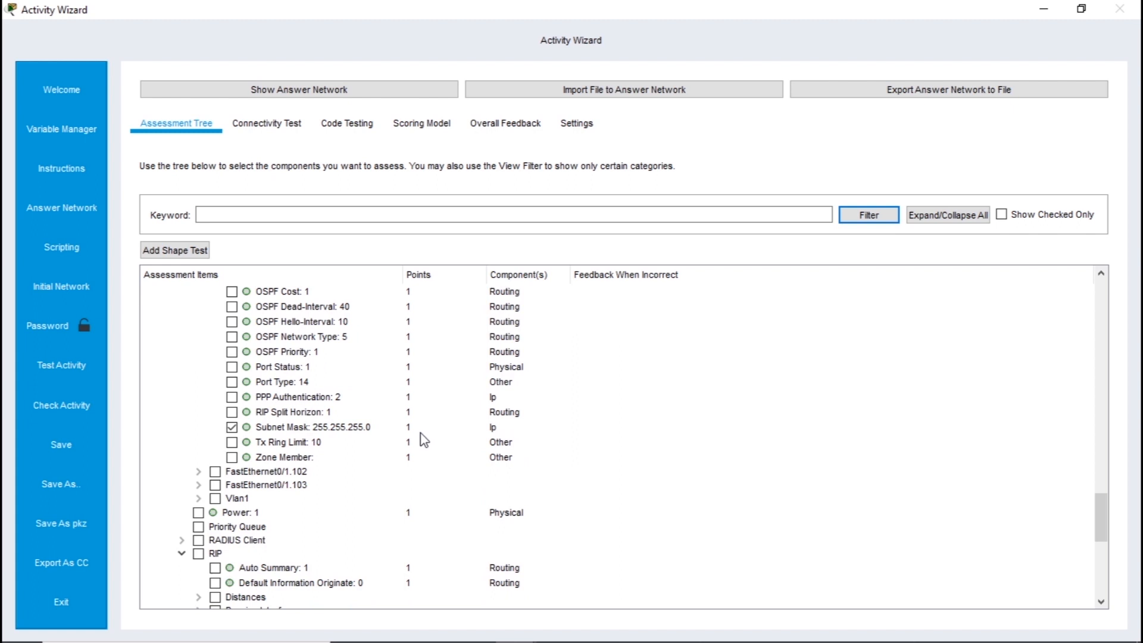
pyautogui.click(199, 472)
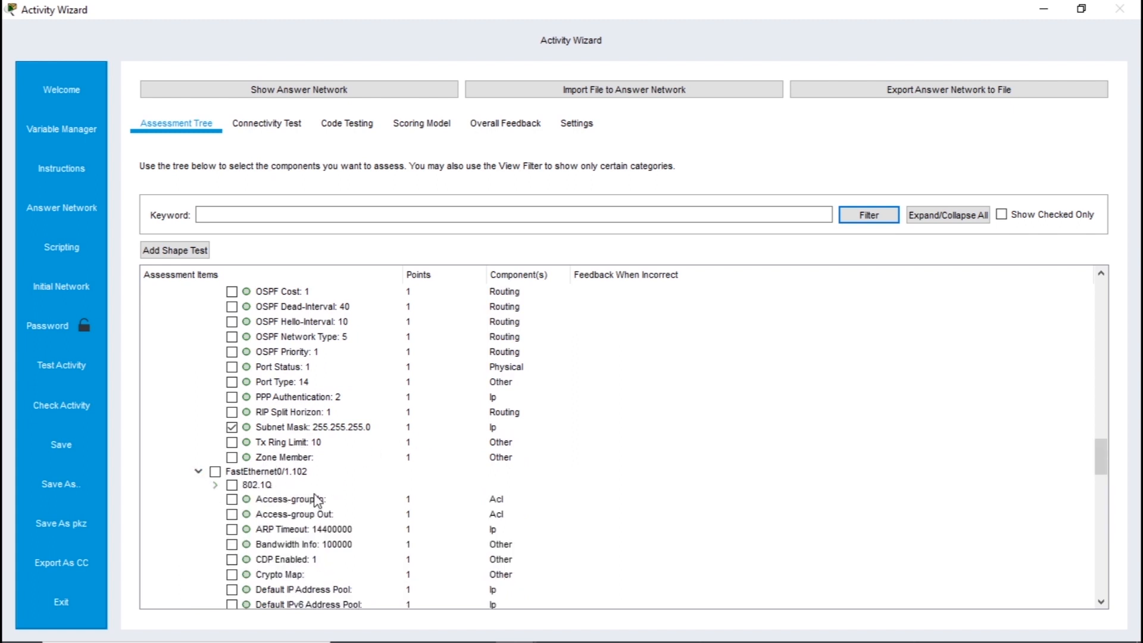
pyautogui.scroll(-2, 316, 497)
pyautogui.click(575, 633)
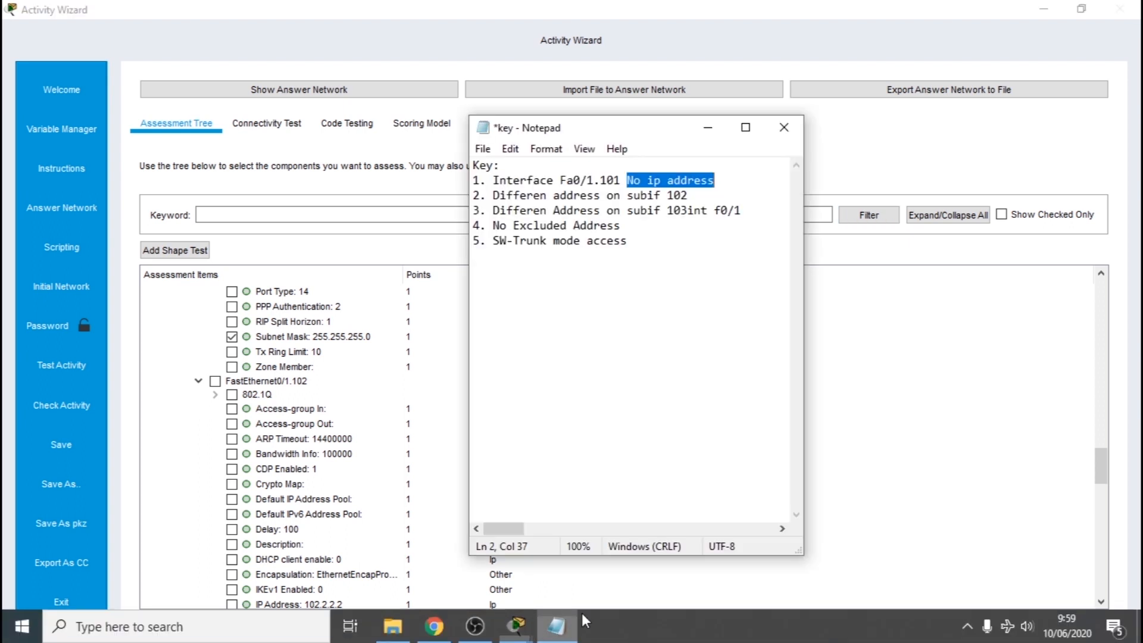
# Check the key's fault for subinterface 102, and select the IP Address 102.2.2.2 and Subnet Mask items of FastEthernet0/1.102 for assessment
pyautogui.moveTo(535, 195); pyautogui.dragTo(673, 194)
pyautogui.doubleClick(644, 194)
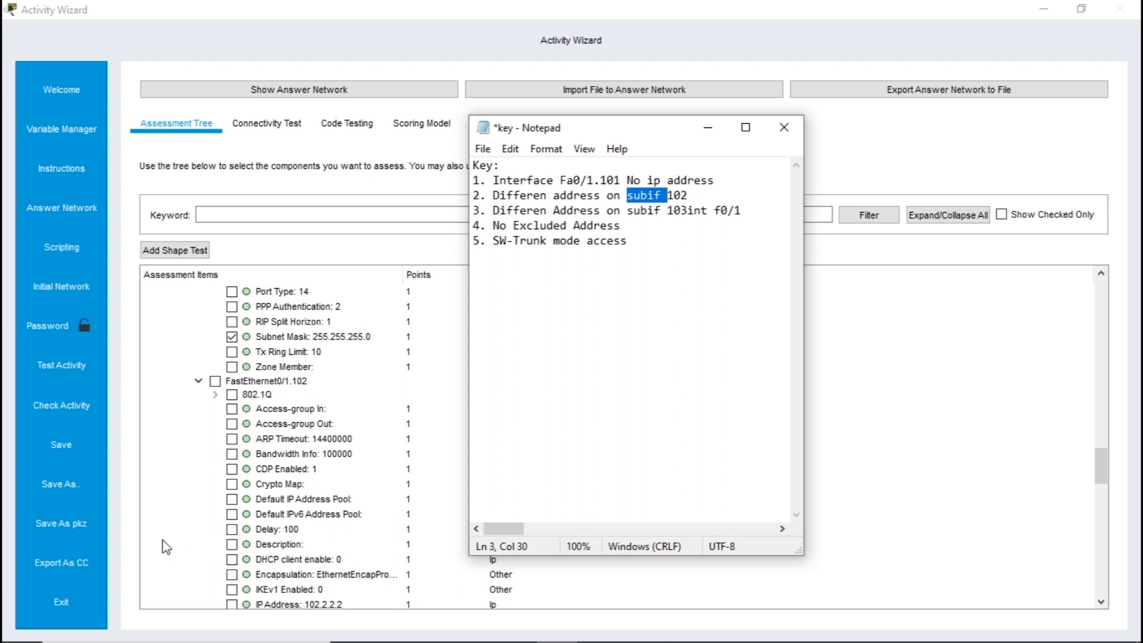
pyautogui.click(889, 476)
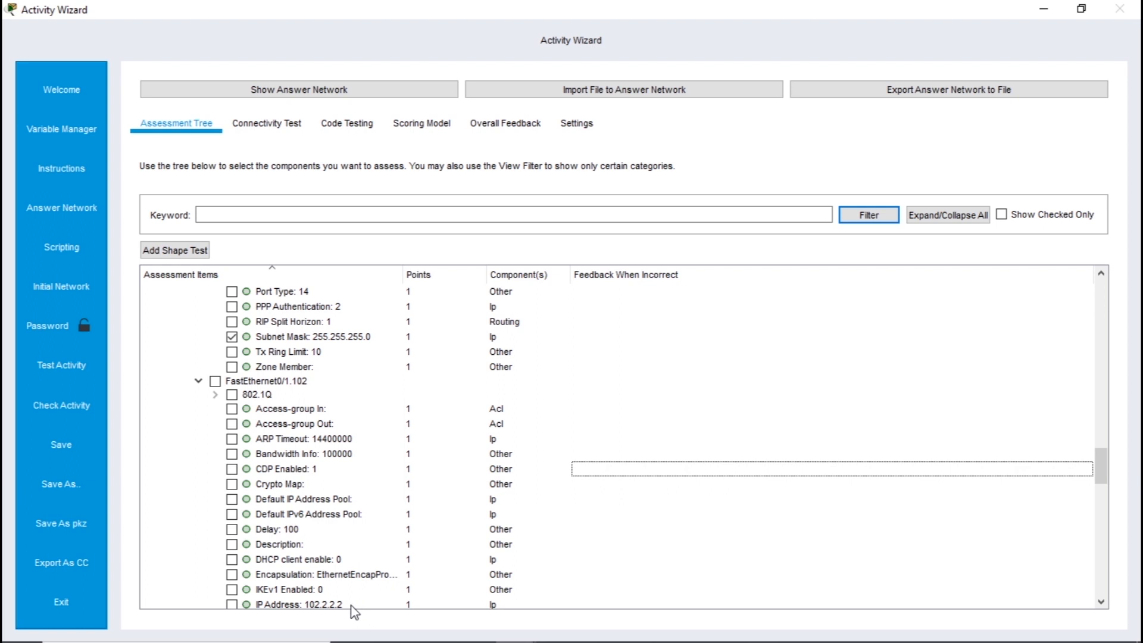
pyautogui.scroll(-2, 356, 575)
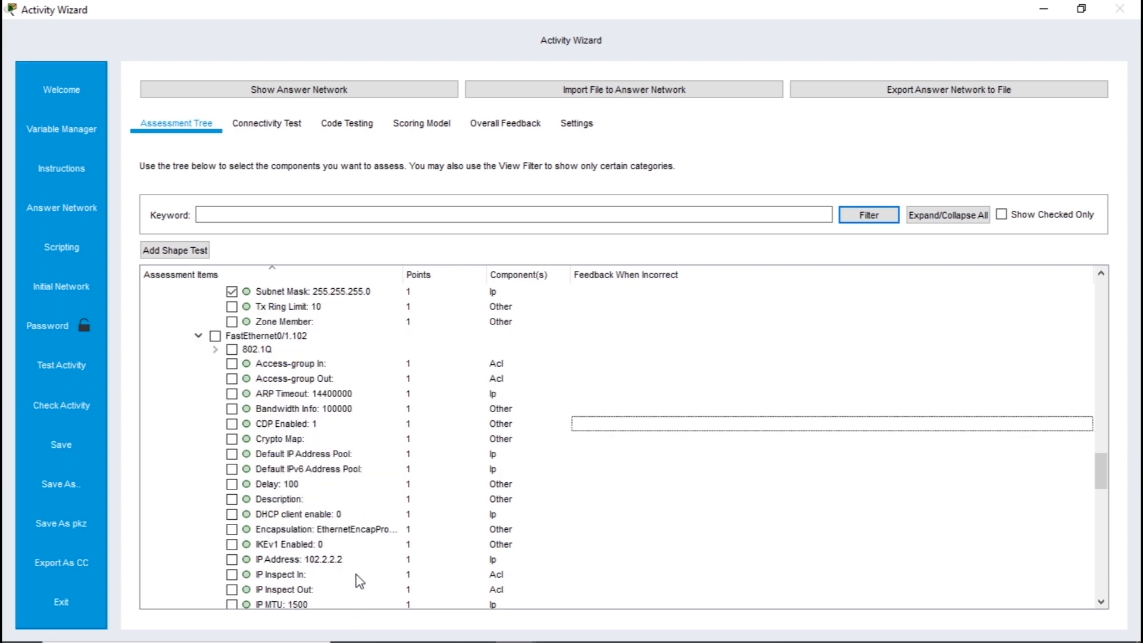
pyautogui.click(232, 514)
pyautogui.scroll(-9, 351, 482)
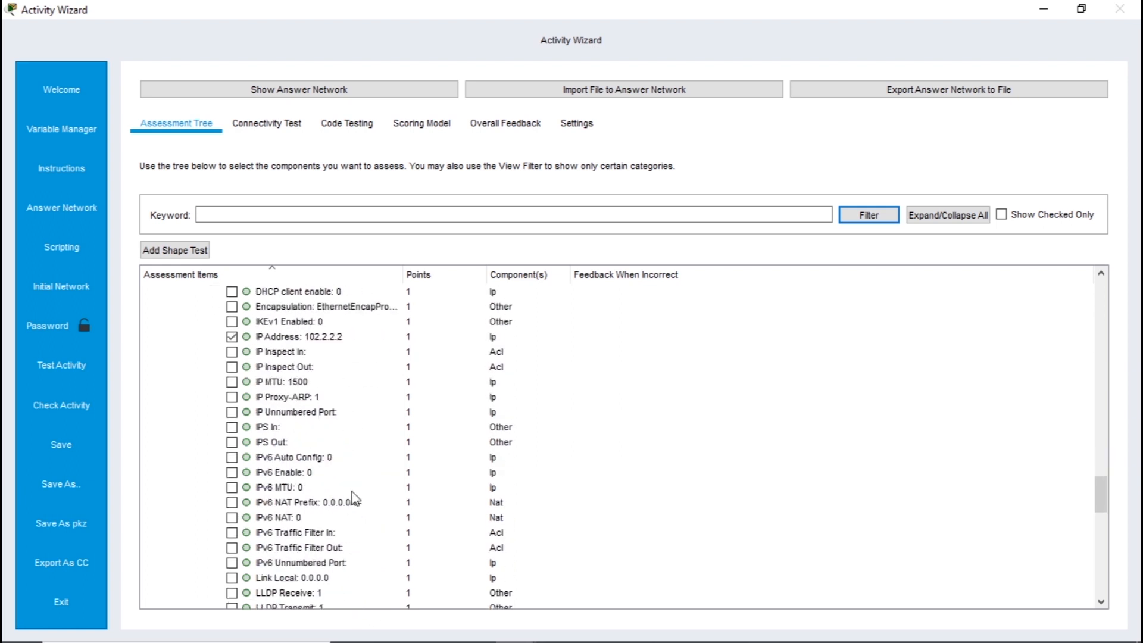
pyautogui.scroll(-2, 283, 539)
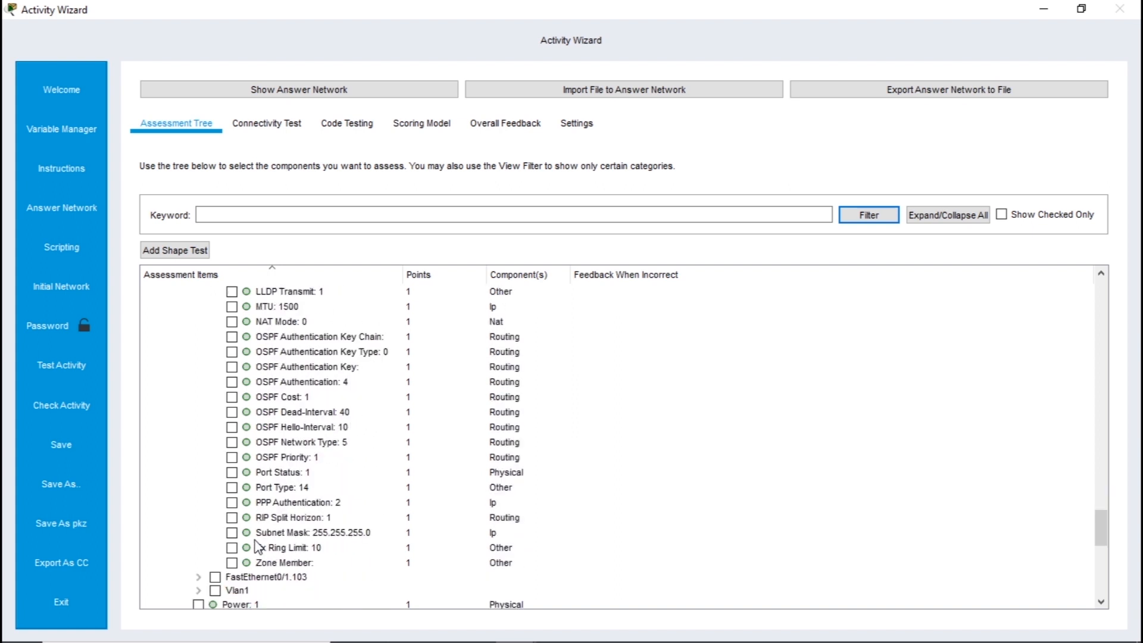
pyautogui.click(232, 532)
# Expand FastEthernet0/1.103 and select its IP Address 103.3.3.3 and Subnet Mask 255.255.255.0 items for assessment
pyautogui.scroll(-3, 268, 539)
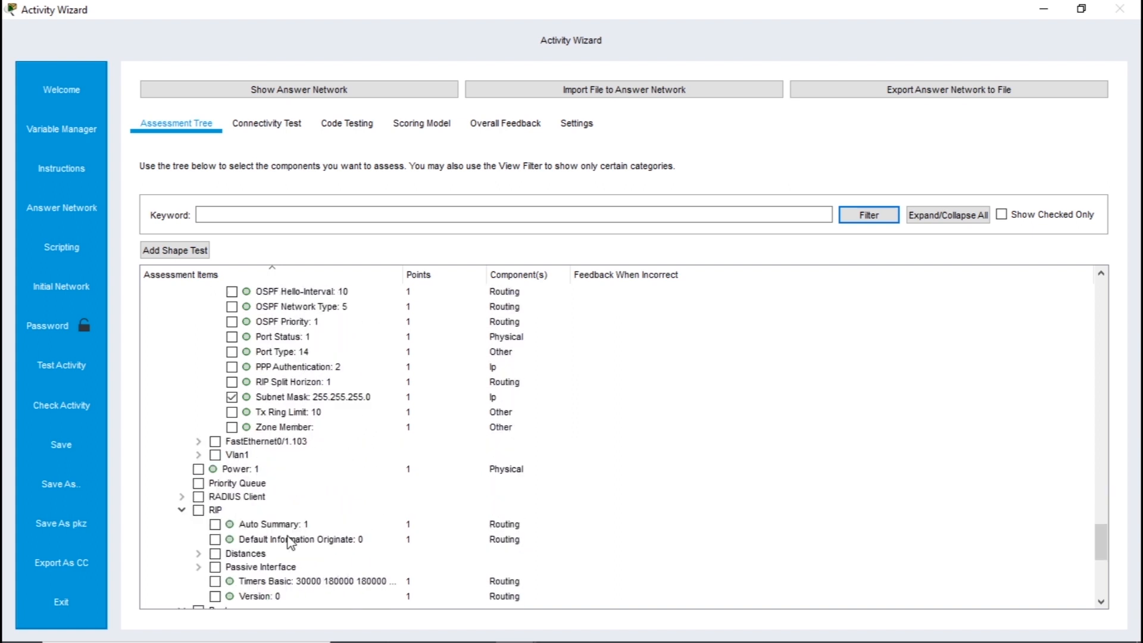
pyautogui.click(199, 441)
pyautogui.scroll(-4, 329, 475)
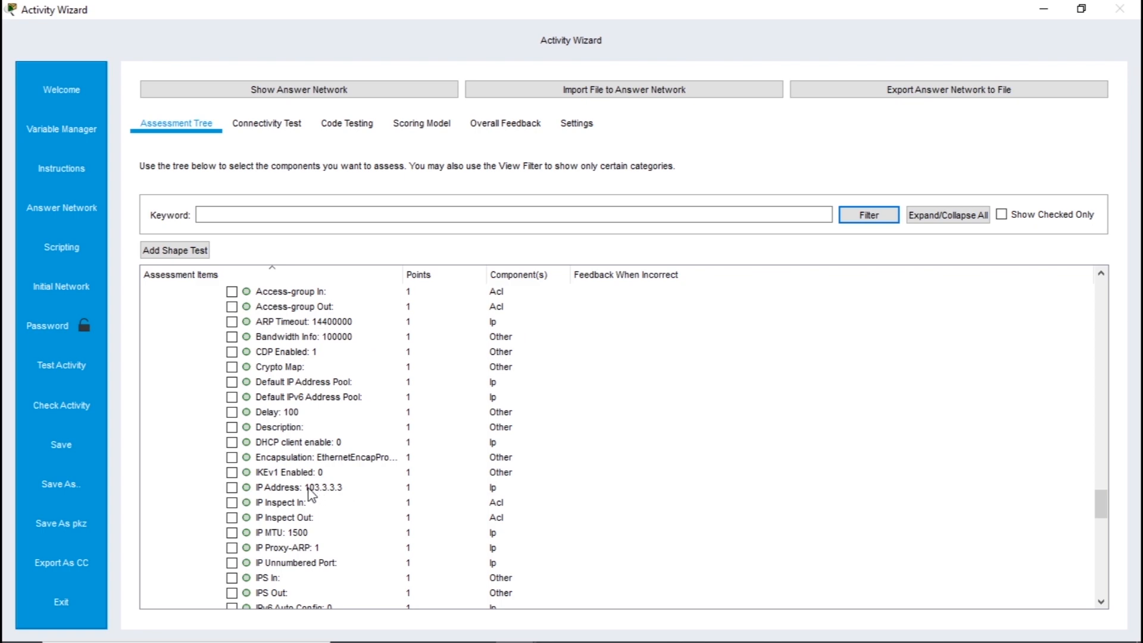
pyautogui.scroll(-10, 233, 493)
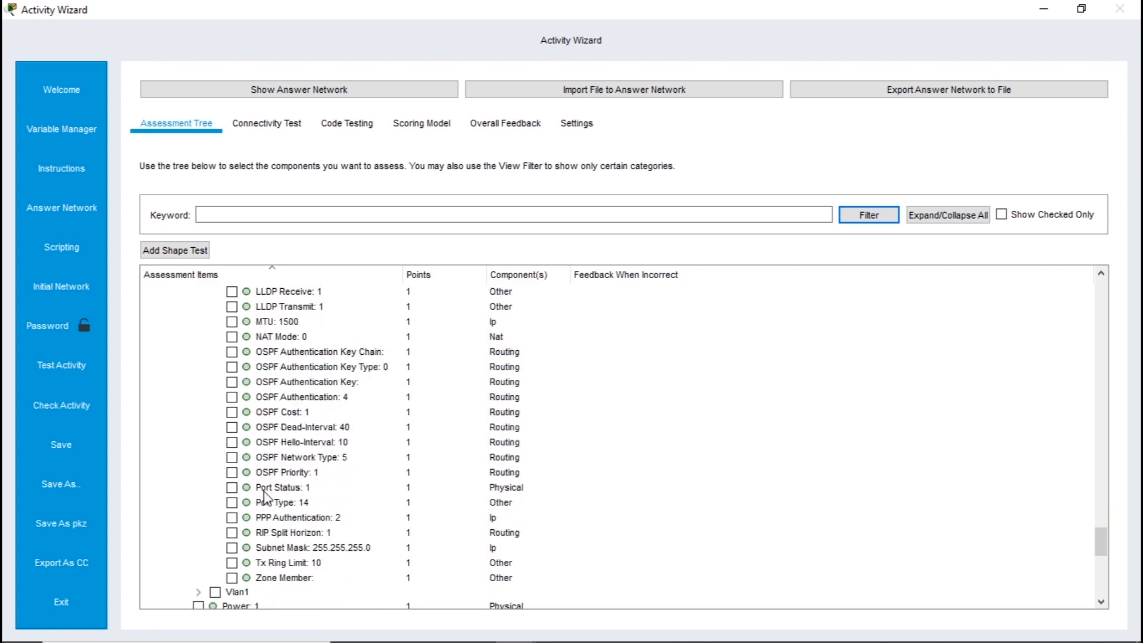
pyautogui.click(231, 548)
pyautogui.scroll(19, 311, 552)
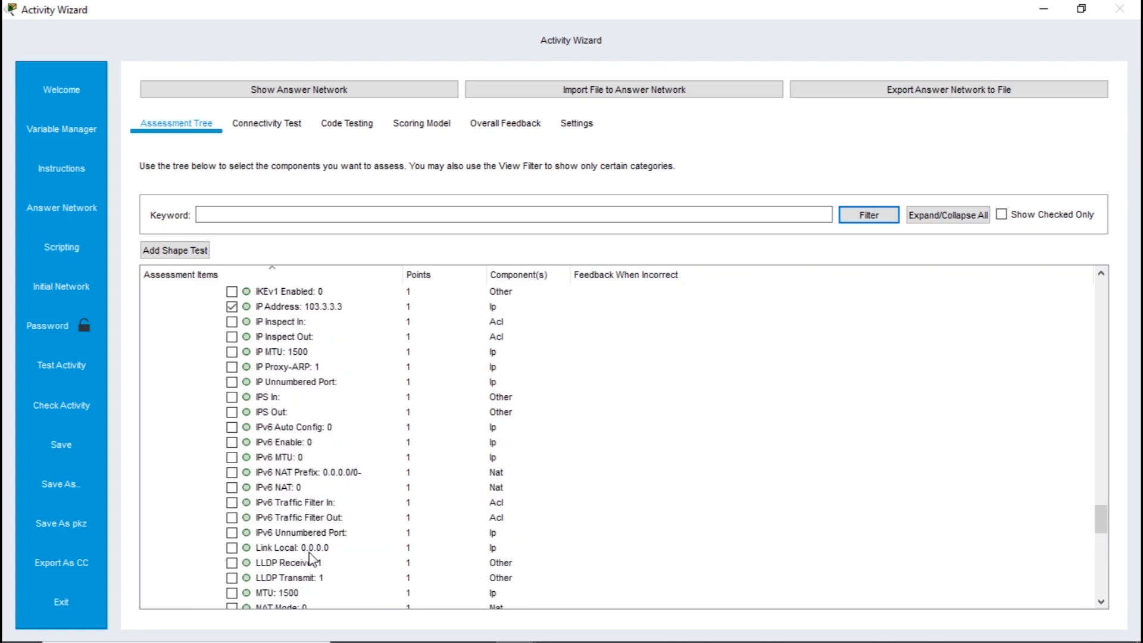
# Collapse the Ports branch of R-DHCP and return to the start of the router's assessment items
pyautogui.scroll(9, 235, 500)
pyautogui.scroll(-14, 212, 462)
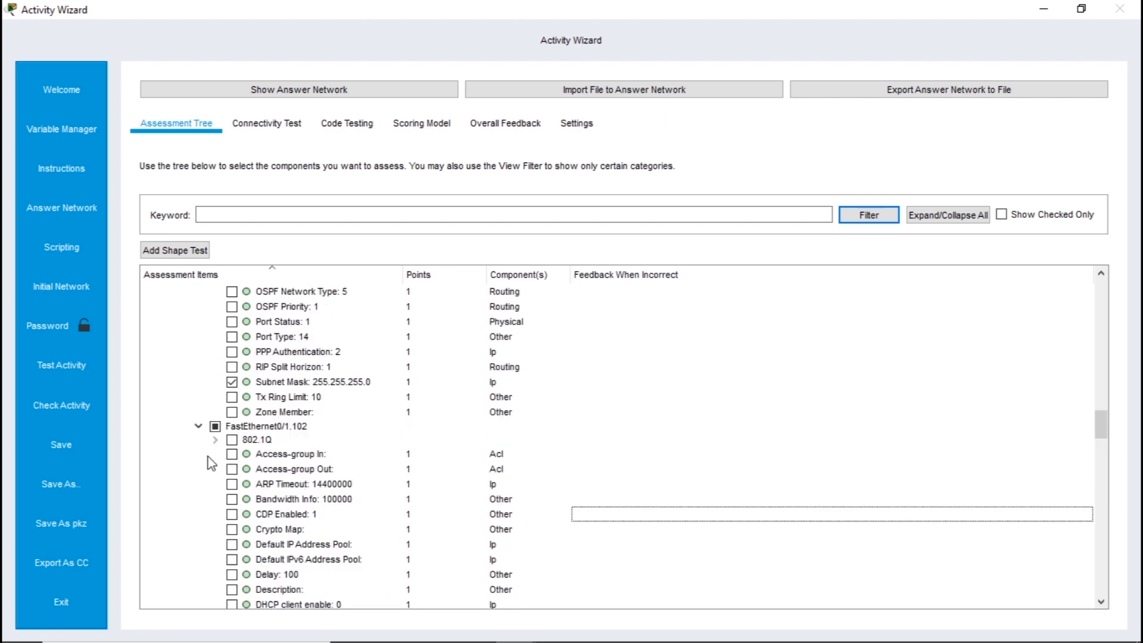
pyautogui.scroll(10, 211, 439)
pyautogui.scroll(7, 208, 432)
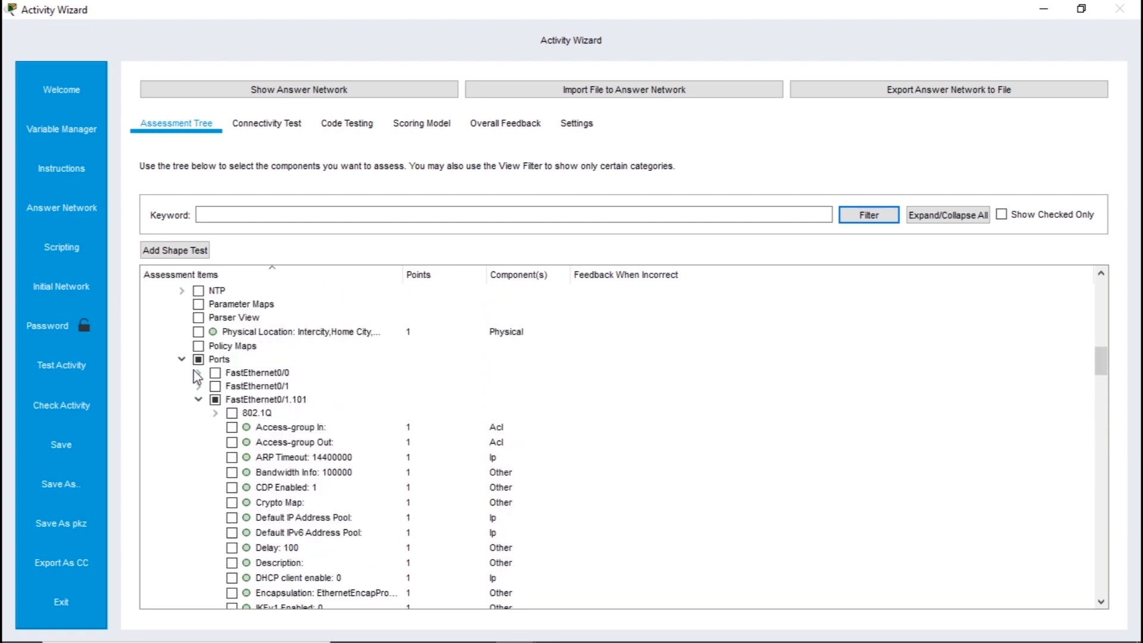
pyautogui.click(182, 360)
pyautogui.scroll(5, 180, 374)
pyautogui.scroll(12, 183, 381)
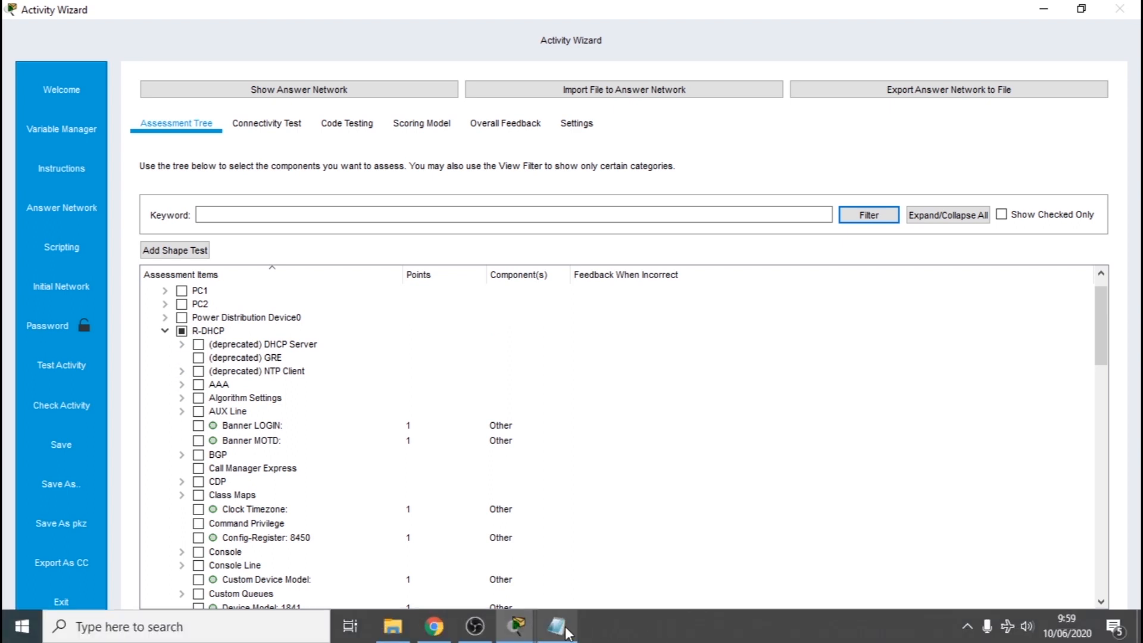
# Review the remaining faults in the Notepad key, covering the excluded addresses and the SW-Trunk port mode, and return to the Activity Wizard
pyautogui.click(558, 636)
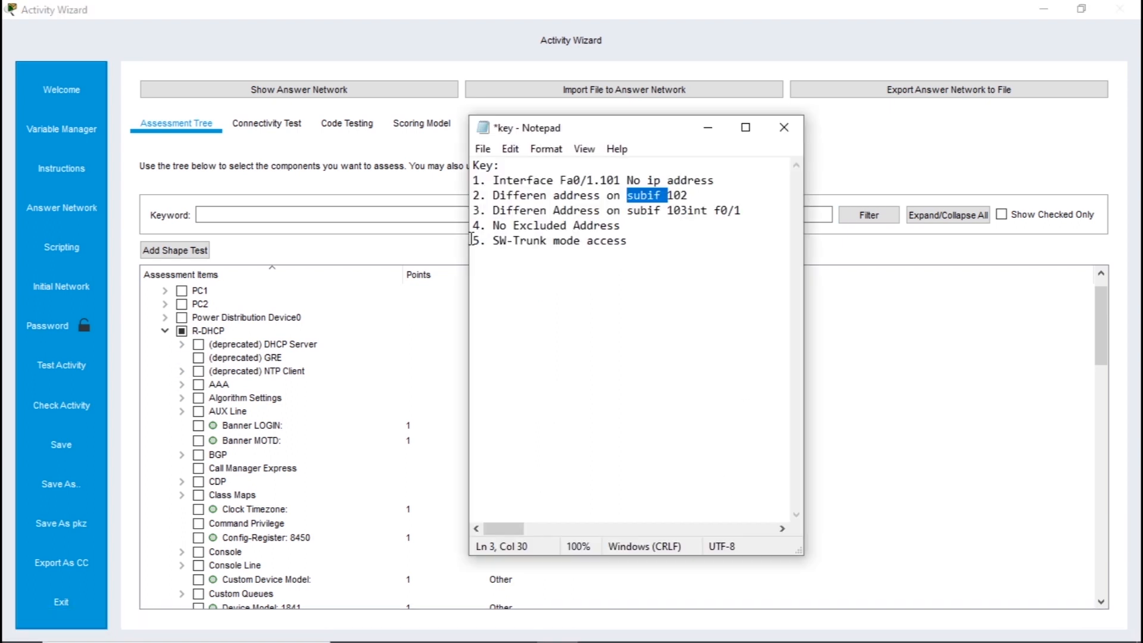
pyautogui.moveTo(471, 239); pyautogui.dragTo(641, 246)
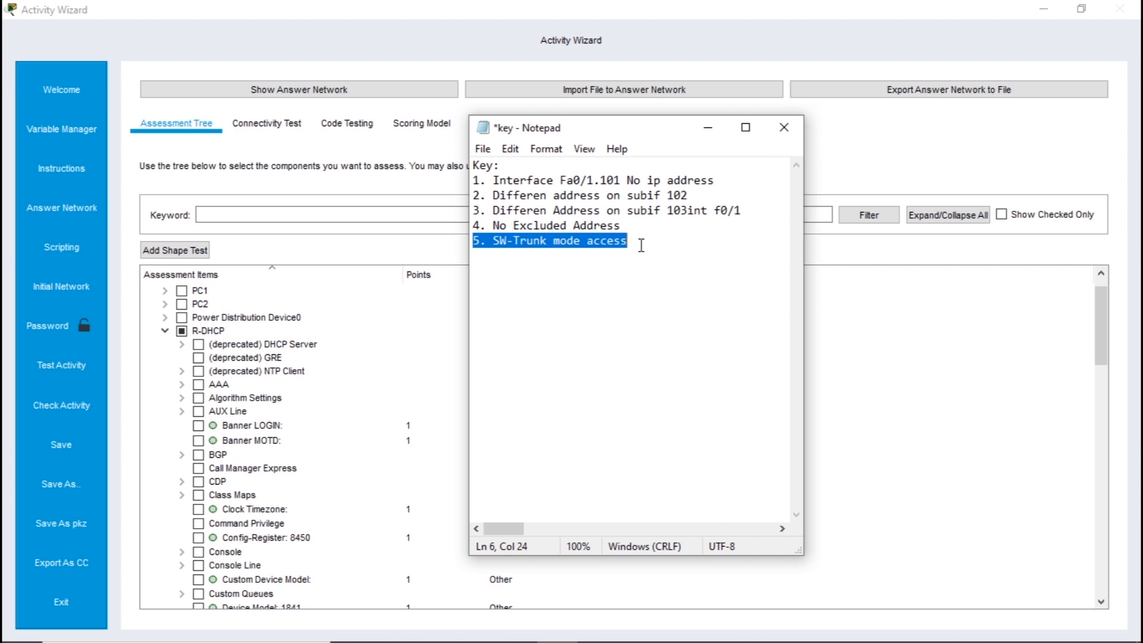
pyautogui.click(641, 242)
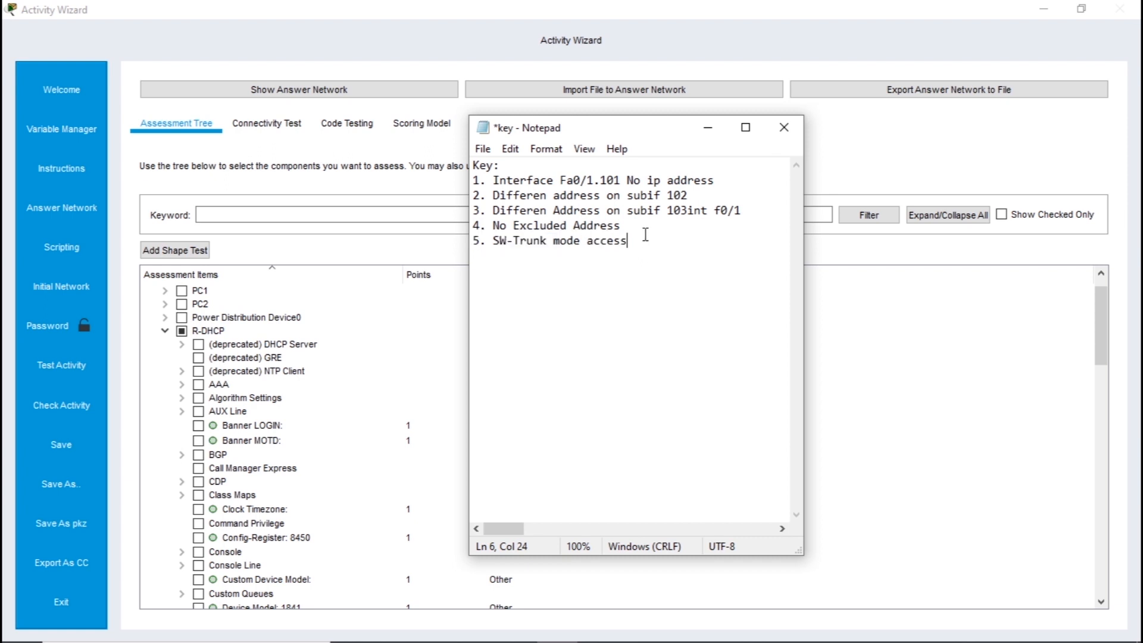
pyautogui.moveTo(642, 226); pyautogui.dragTo(483, 226)
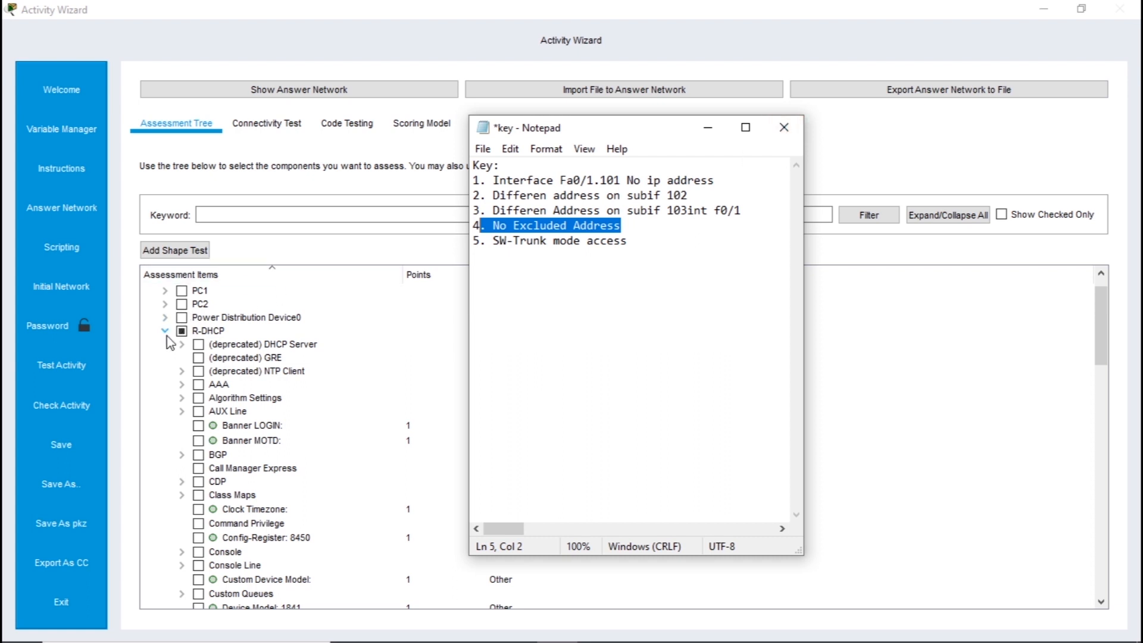
pyautogui.click(507, 226)
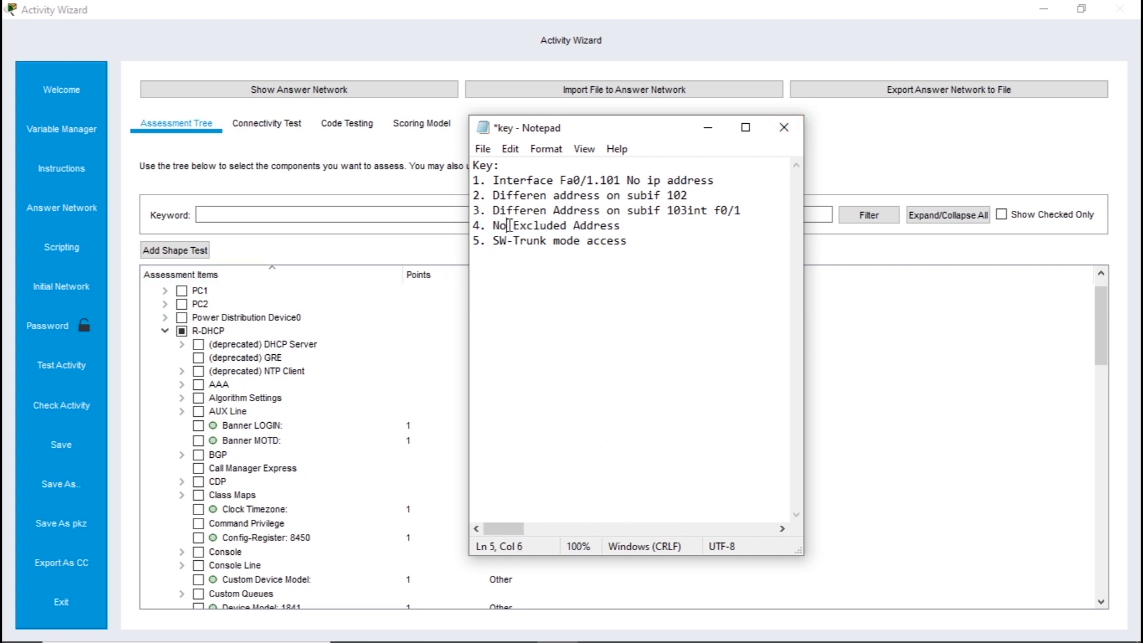
pyautogui.click(128, 356)
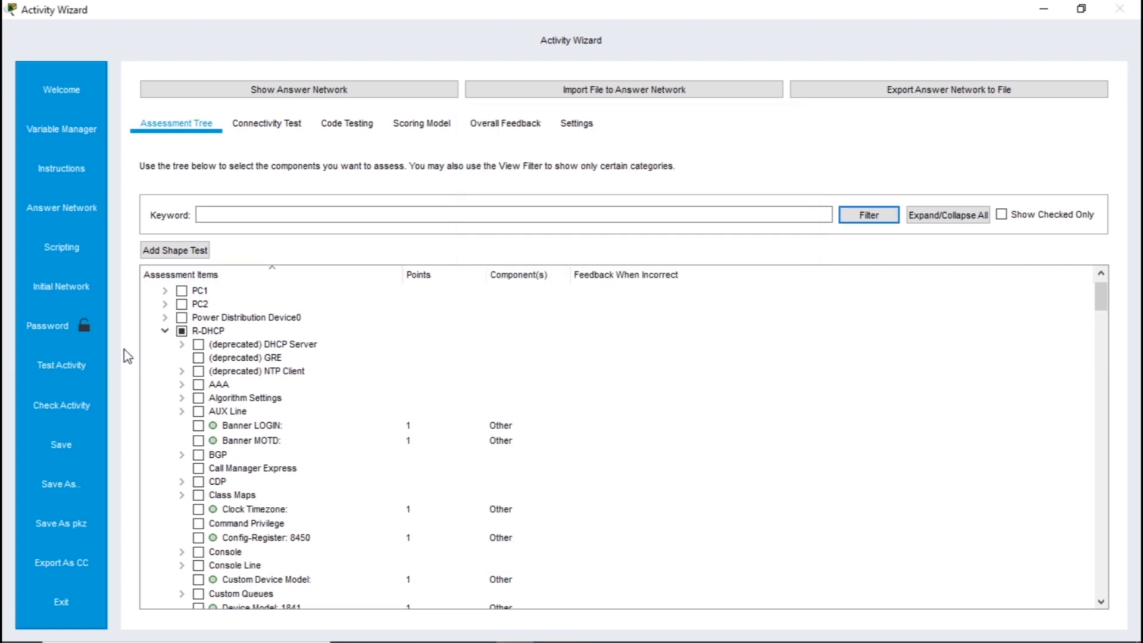
# Select all Excluded Addresses under the DHCP Server of R-DHCP for assessment and collapse the DHCP Server branch
pyautogui.scroll(-2, 150, 411)
pyautogui.scroll(-5, 149, 411)
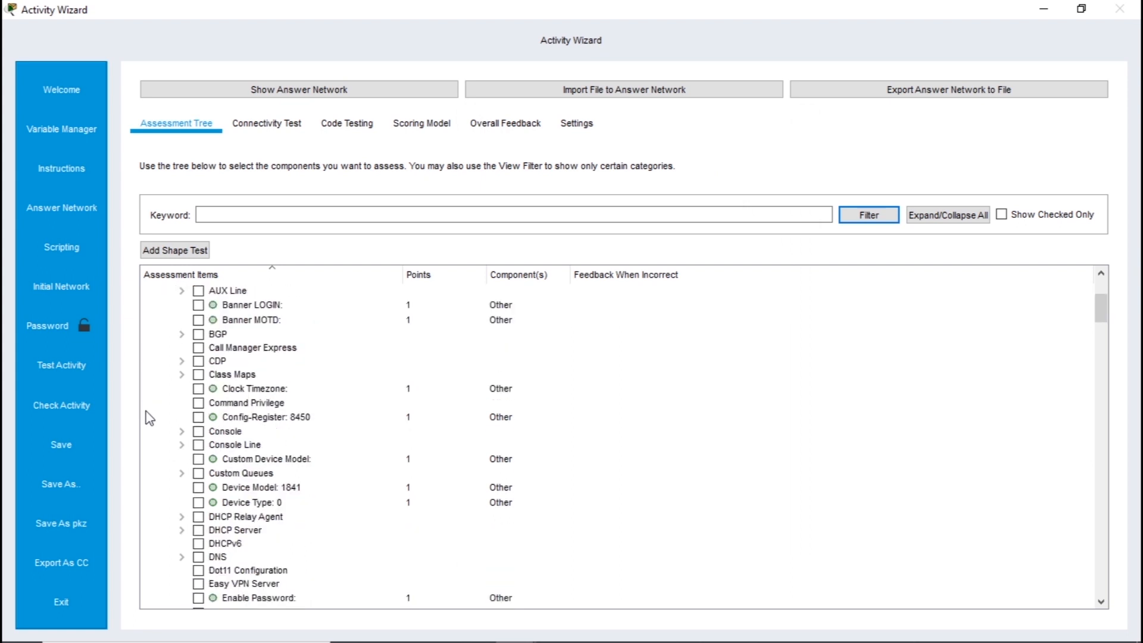
pyautogui.scroll(-3, 150, 429)
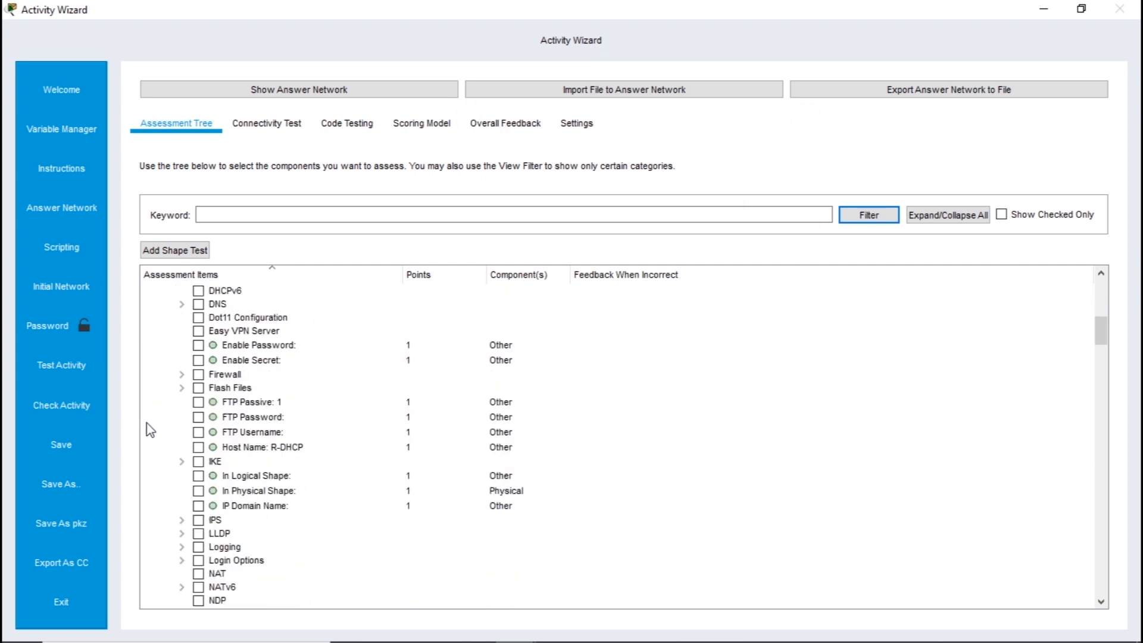
pyautogui.scroll(3, 150, 449)
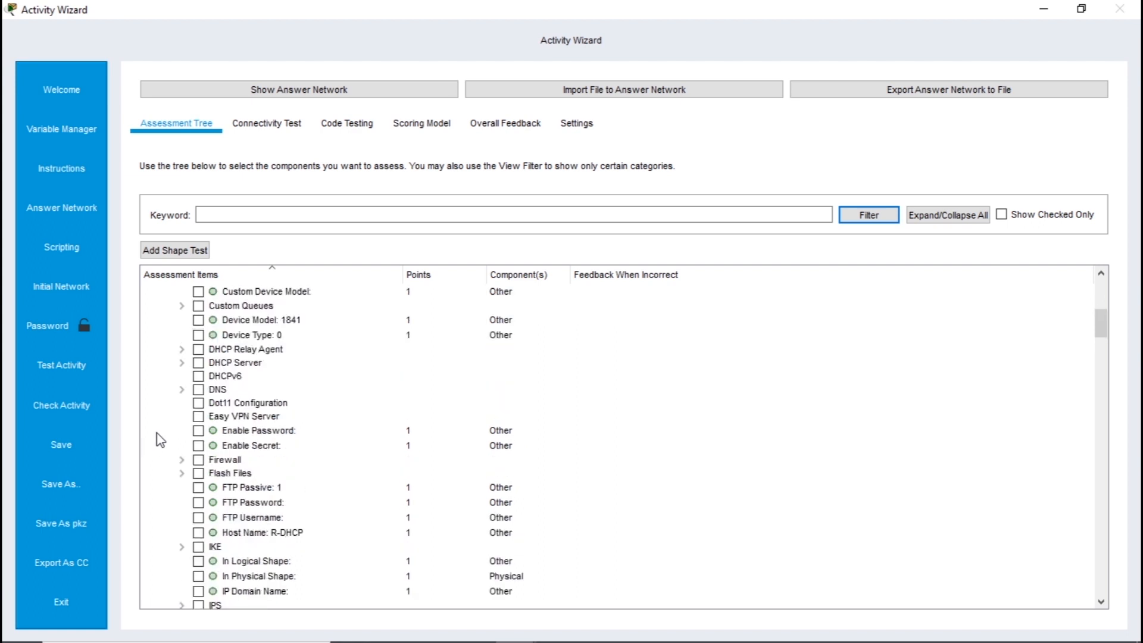
pyautogui.click(181, 363)
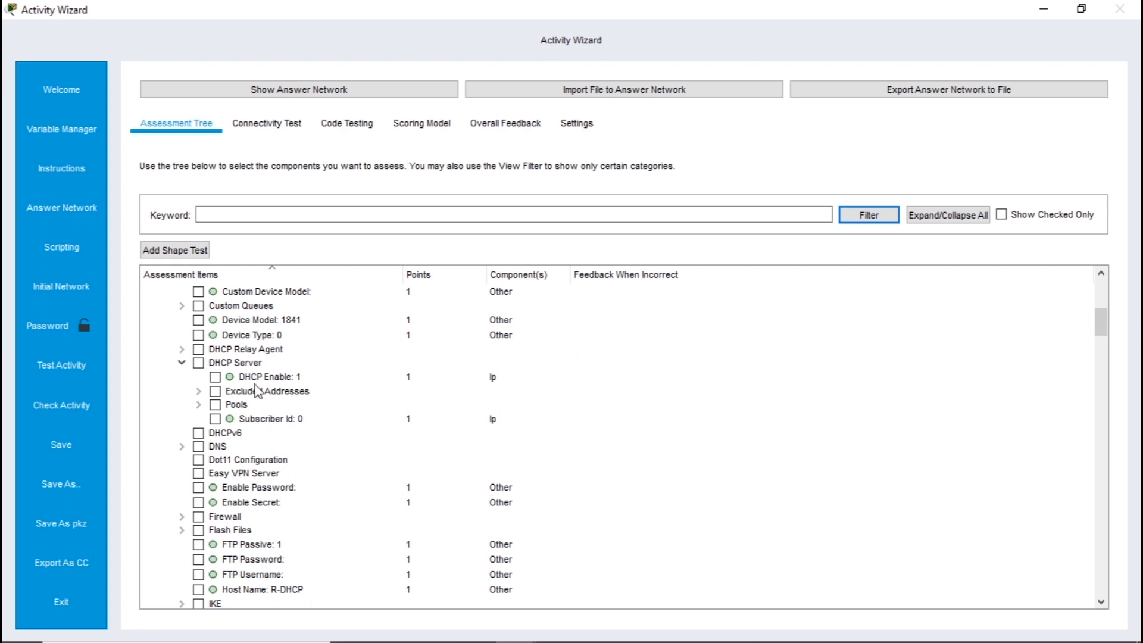
pyautogui.click(200, 391)
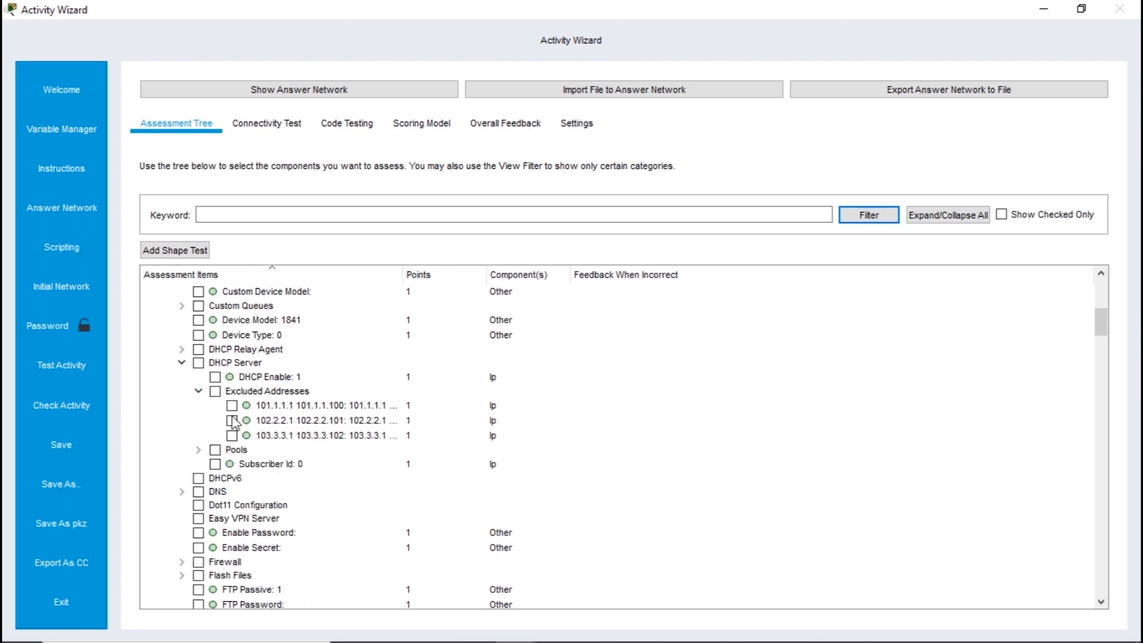
pyautogui.click(215, 392)
pyautogui.click(182, 363)
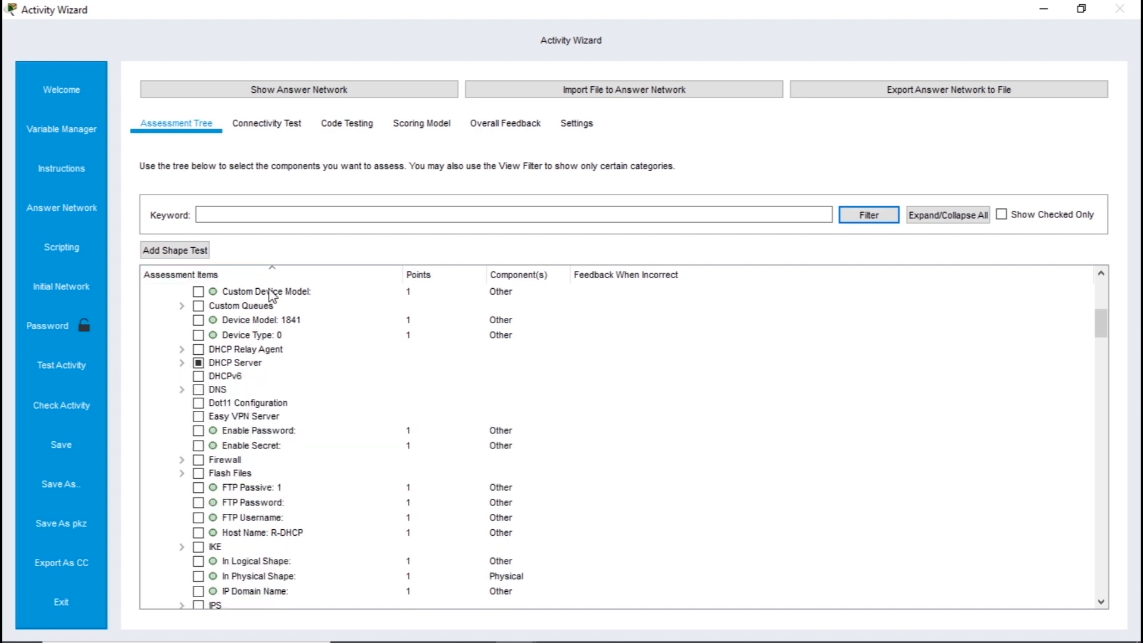
# Collapse R-DHCP and expand FastEthernet0/1 under the Ports branch of SW-Trunk
pyautogui.scroll(8, 186, 416)
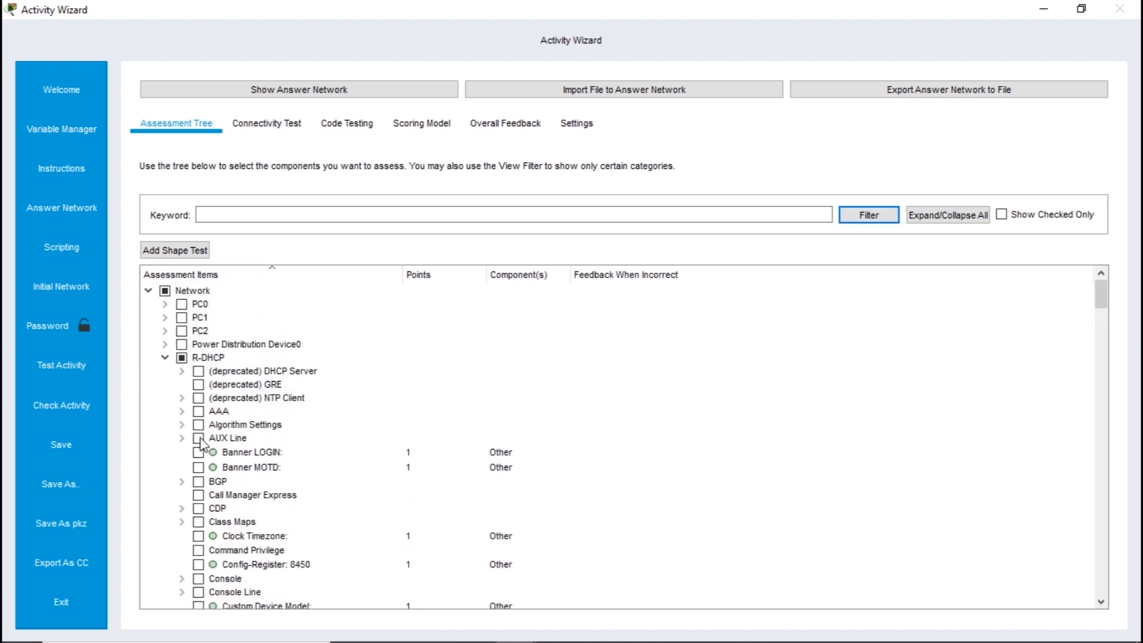
pyautogui.click(166, 360)
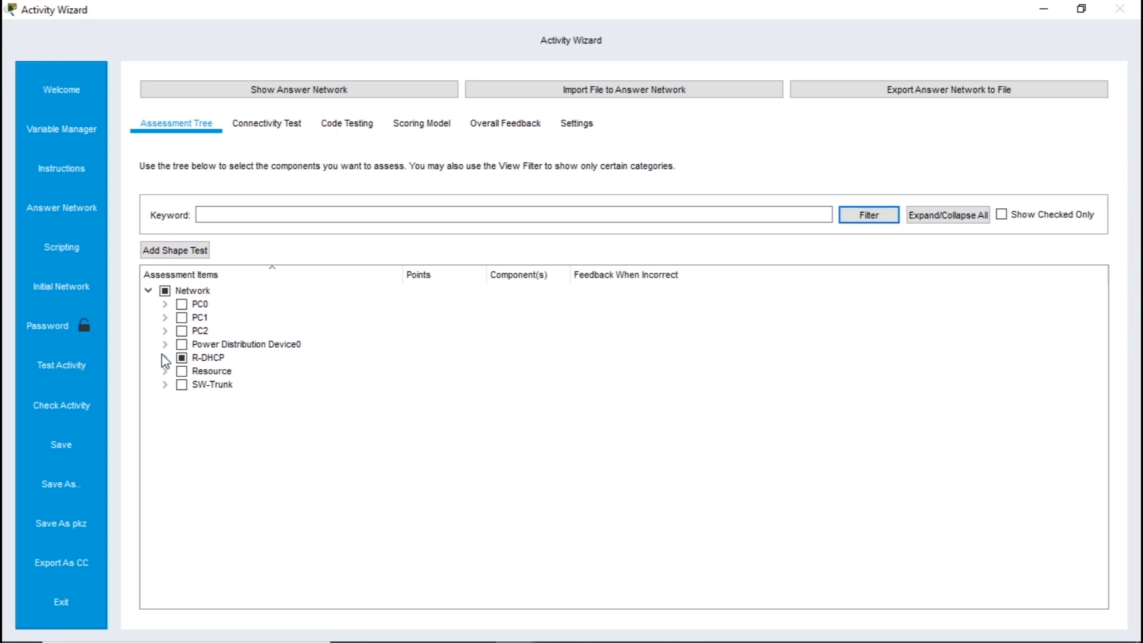
pyautogui.click(166, 384)
pyautogui.scroll(-3, 253, 426)
pyautogui.scroll(-7, 250, 433)
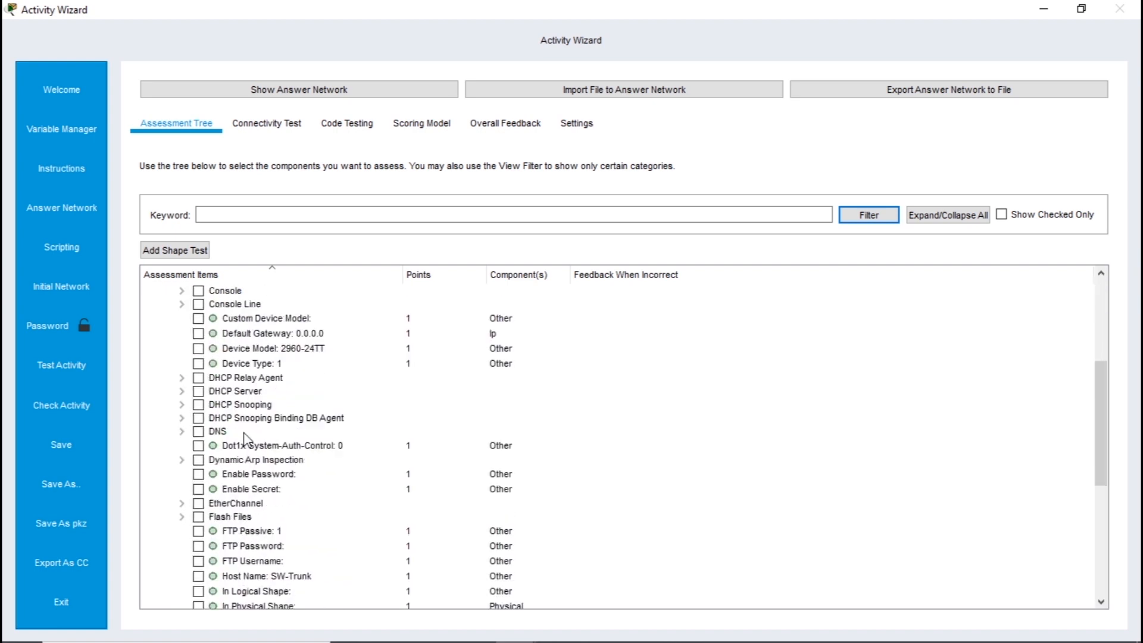
pyautogui.click(182, 492)
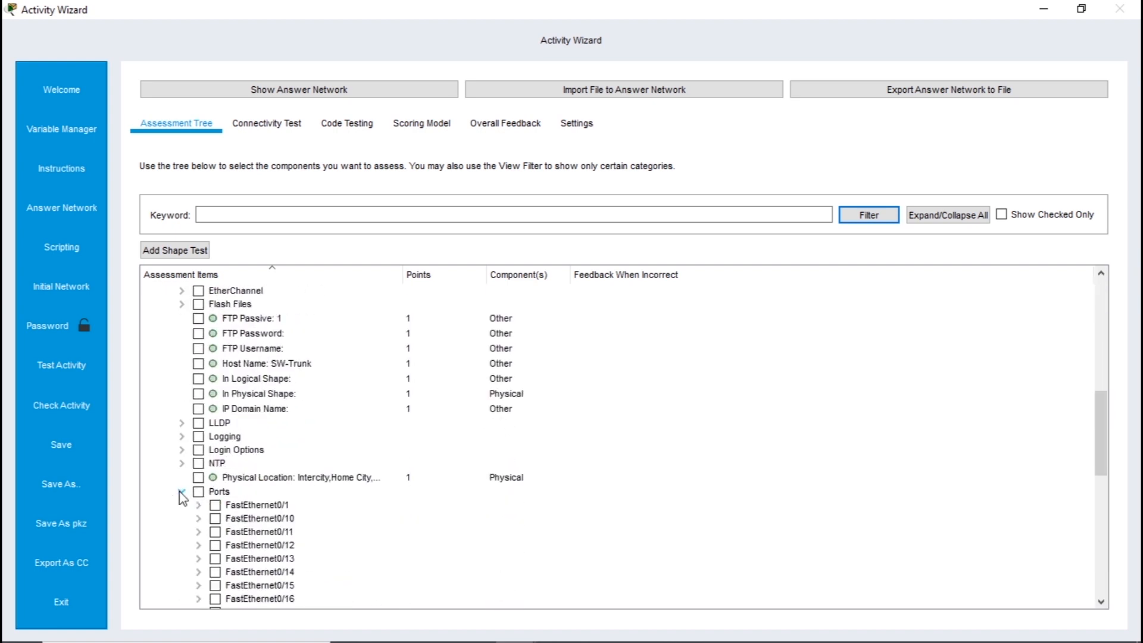
pyautogui.click(199, 505)
# Expand Link to R-DHCP under FastEthernet0/1 of SW-Trunk and widen the Assessment Items column to show full item names
pyautogui.scroll(-2, 249, 523)
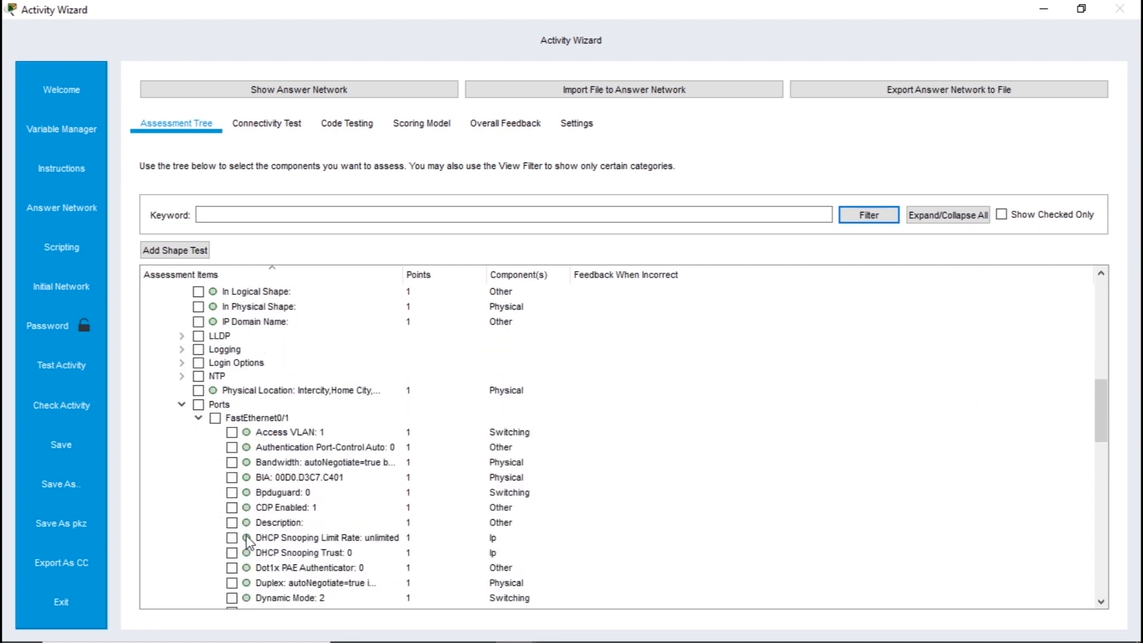
pyautogui.scroll(-3, 250, 522)
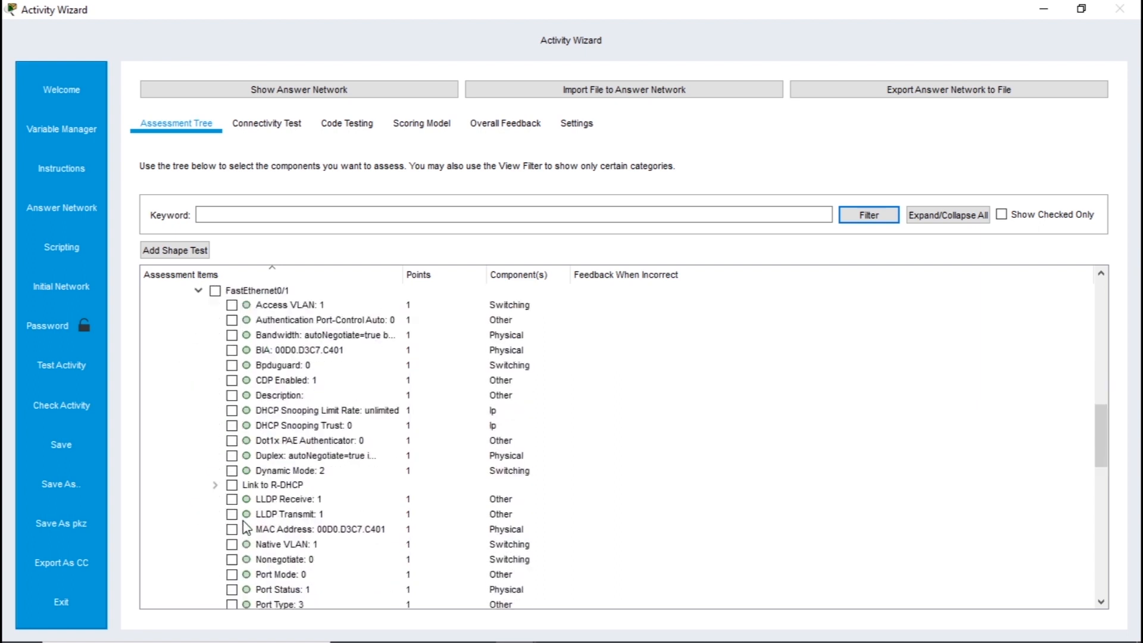
pyautogui.click(216, 486)
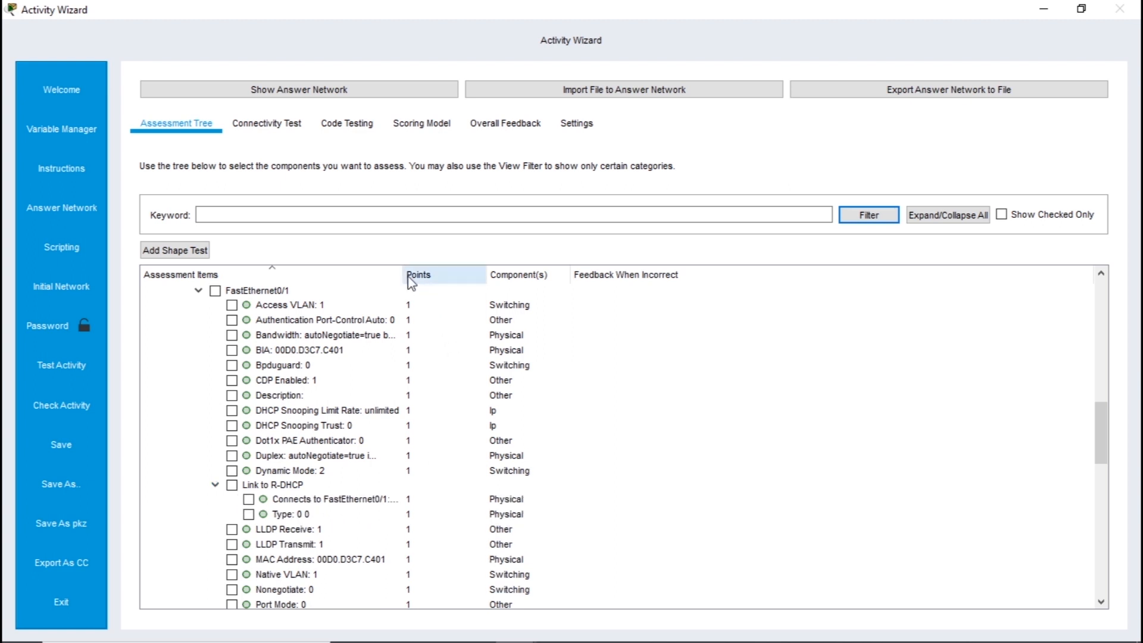
pyautogui.moveTo(404, 274); pyautogui.dragTo(529, 275)
# Expand Trunk VLANs under FastEthernet0/1 of SW-Trunk and select the Connects to FastEthernet0/1 item of Link to R-DHCP for assessment
pyautogui.scroll(-6, 356, 488)
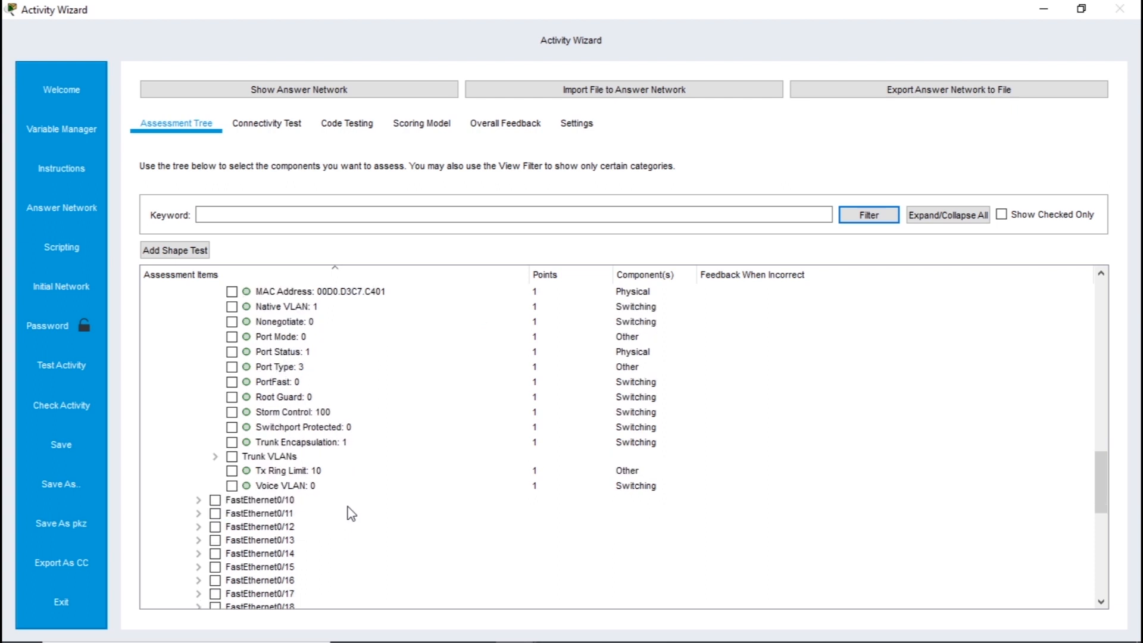
pyautogui.click(216, 459)
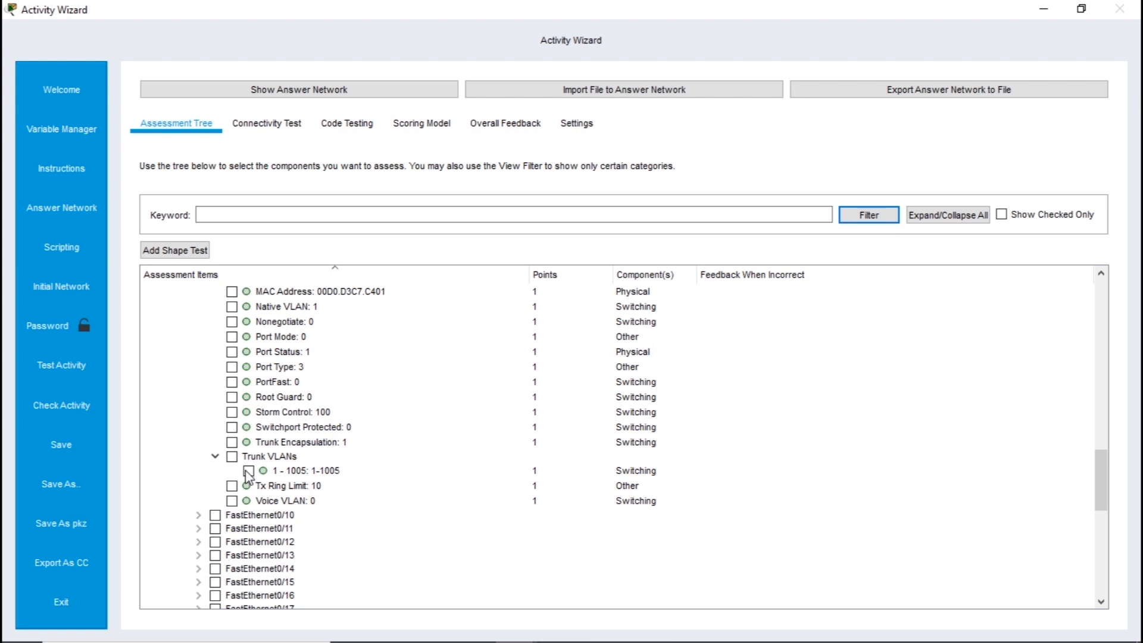
pyautogui.scroll(3, 249, 475)
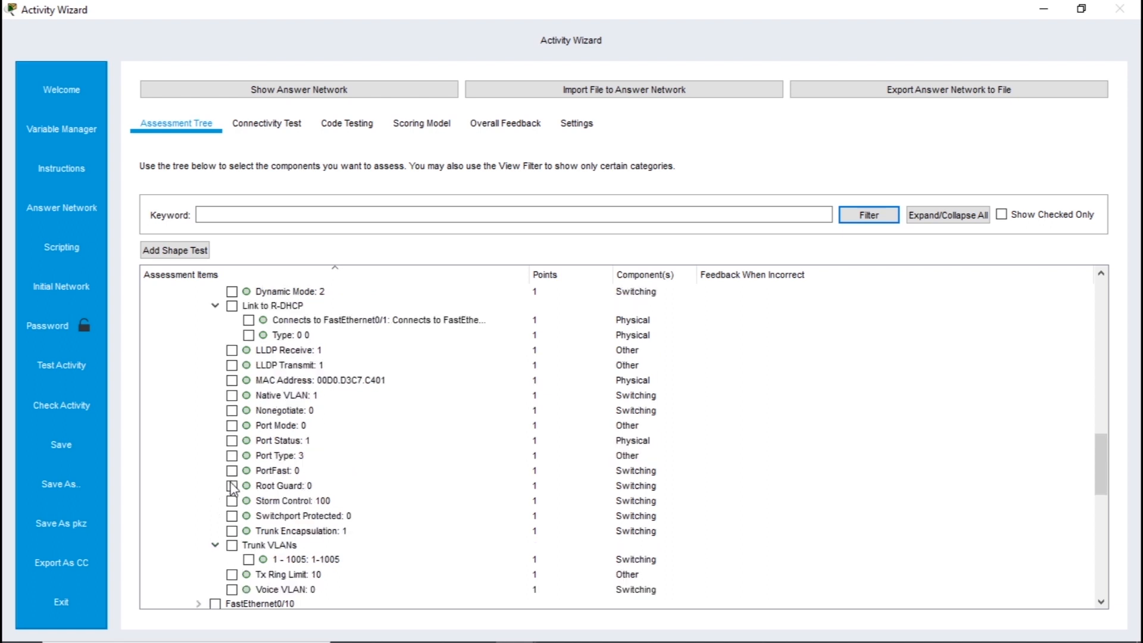
pyautogui.click(249, 365)
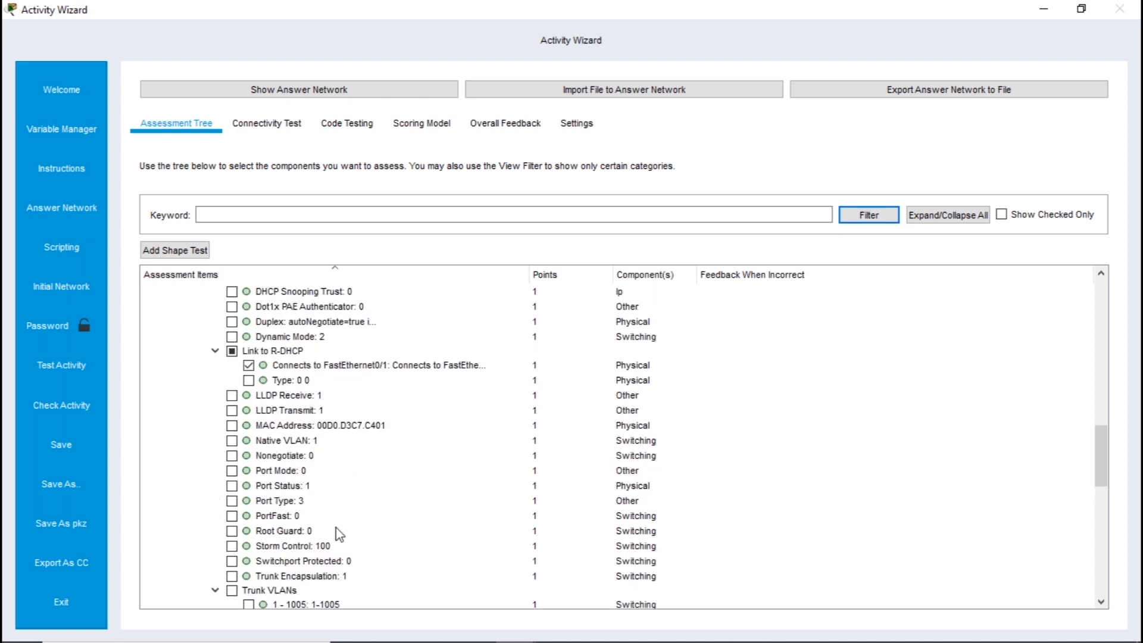
# Collapse the Ports branch of SW-Trunk and the SW-Trunk branch in the assessment tree
pyautogui.scroll(-2, 350, 486)
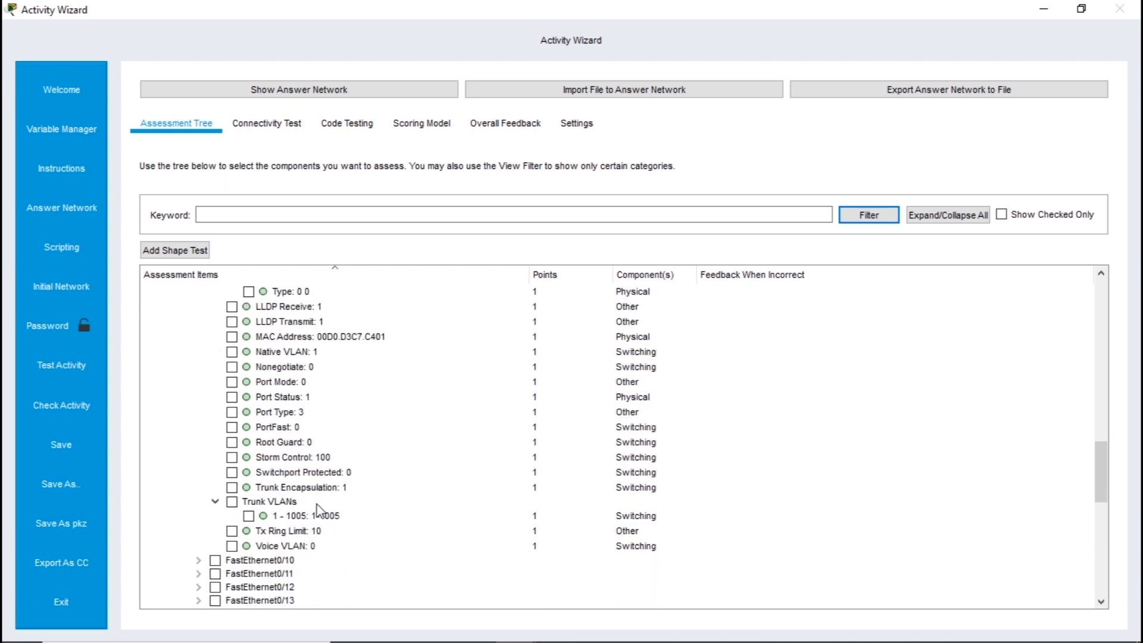
pyautogui.scroll(-4, 320, 512)
pyautogui.scroll(4, 318, 512)
pyautogui.scroll(9, 316, 515)
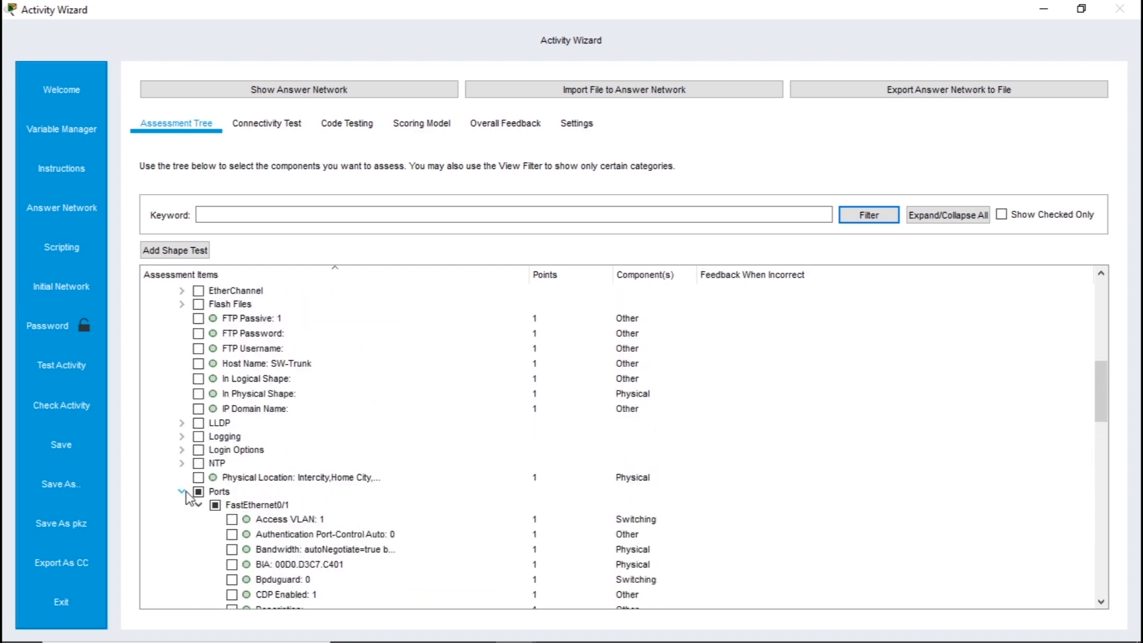
pyautogui.click(182, 492)
pyautogui.scroll(12, 197, 494)
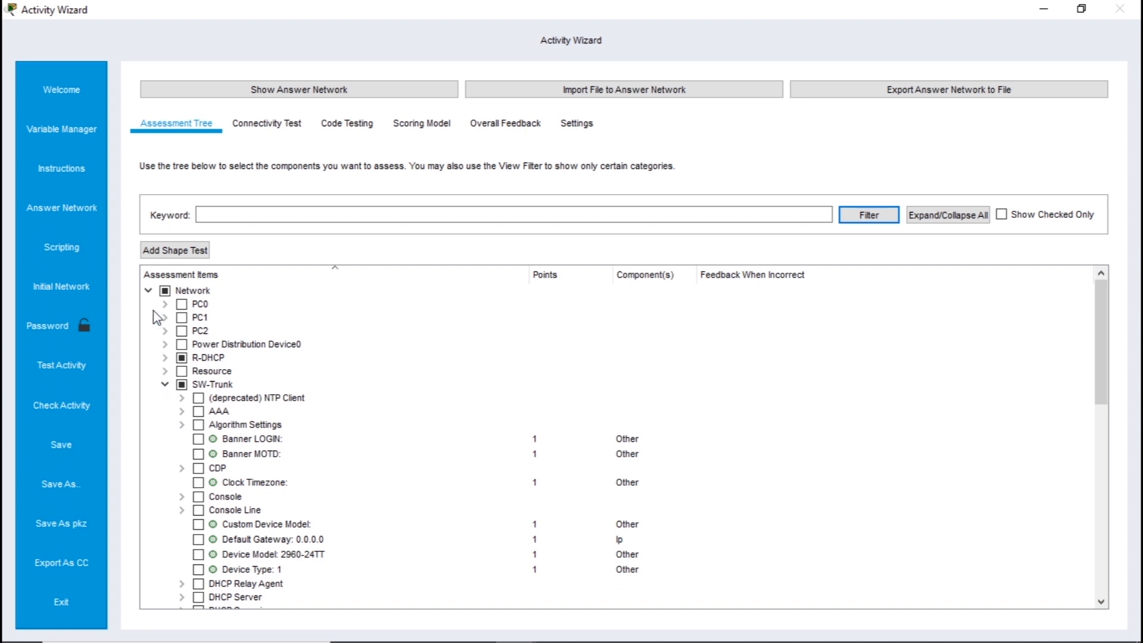
pyautogui.click(165, 384)
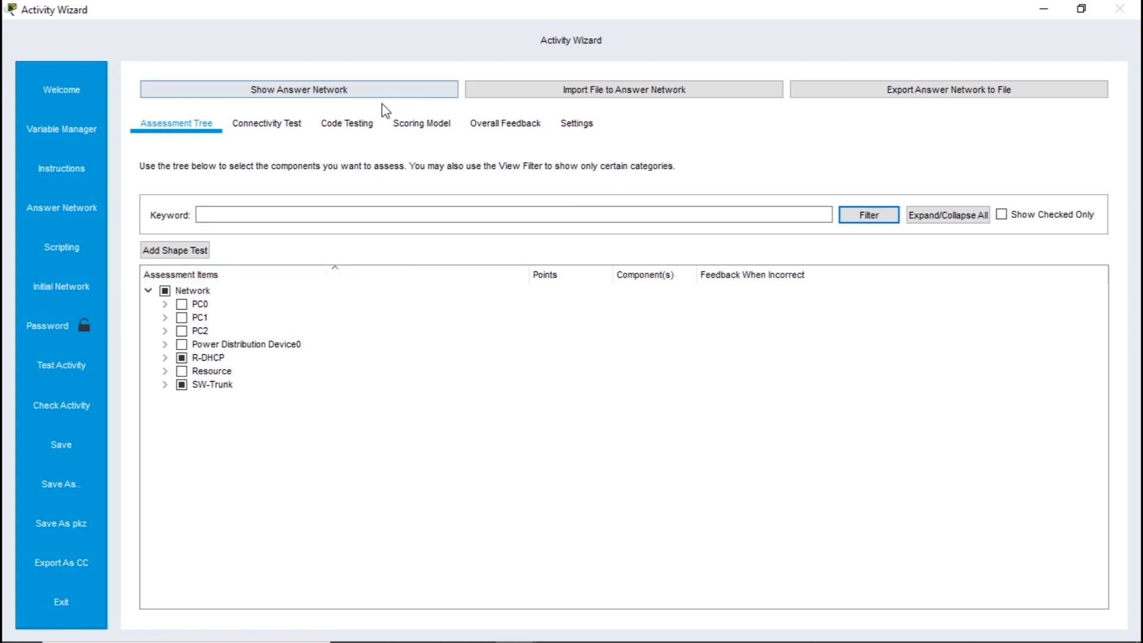
# Set the activity's time setting to a Countdown of 30 minutes
pyautogui.click(583, 131)
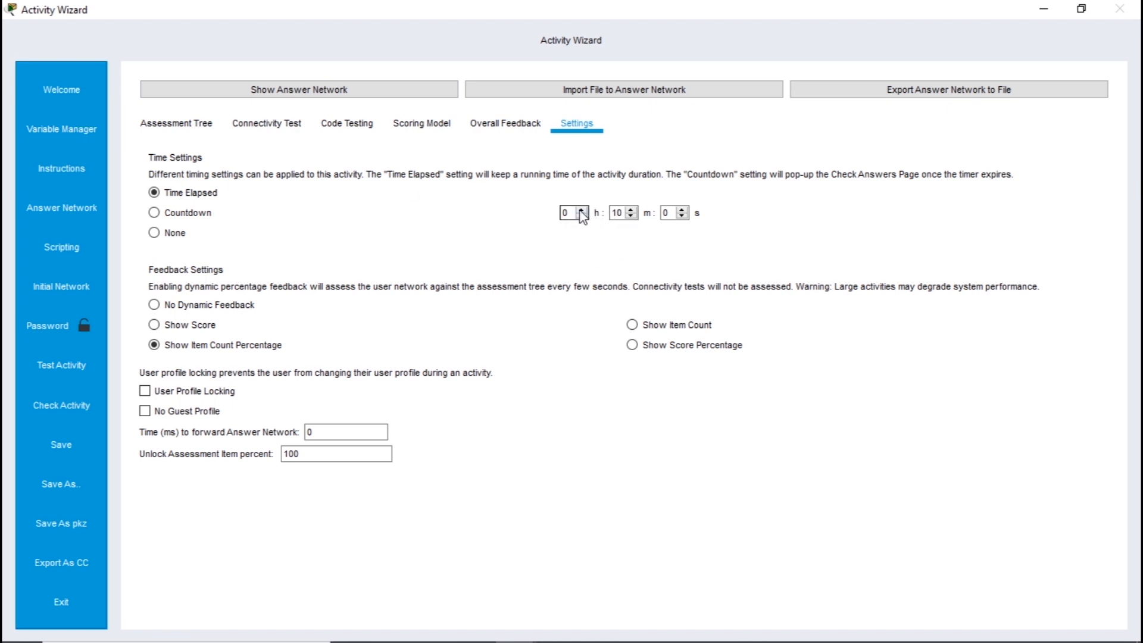
pyautogui.doubleClick(563, 212)
pyautogui.doubleClick(664, 212)
pyautogui.doubleClick(616, 212)
pyautogui.write('30')
pyautogui.click(161, 215)
# Replace the Complete Feedback message with "SELAMAT BRO ENTE UDH SELESAI MENGERJAKAN SOAL INI, TETEP SEMANGAT!!!"
pyautogui.click(506, 132)
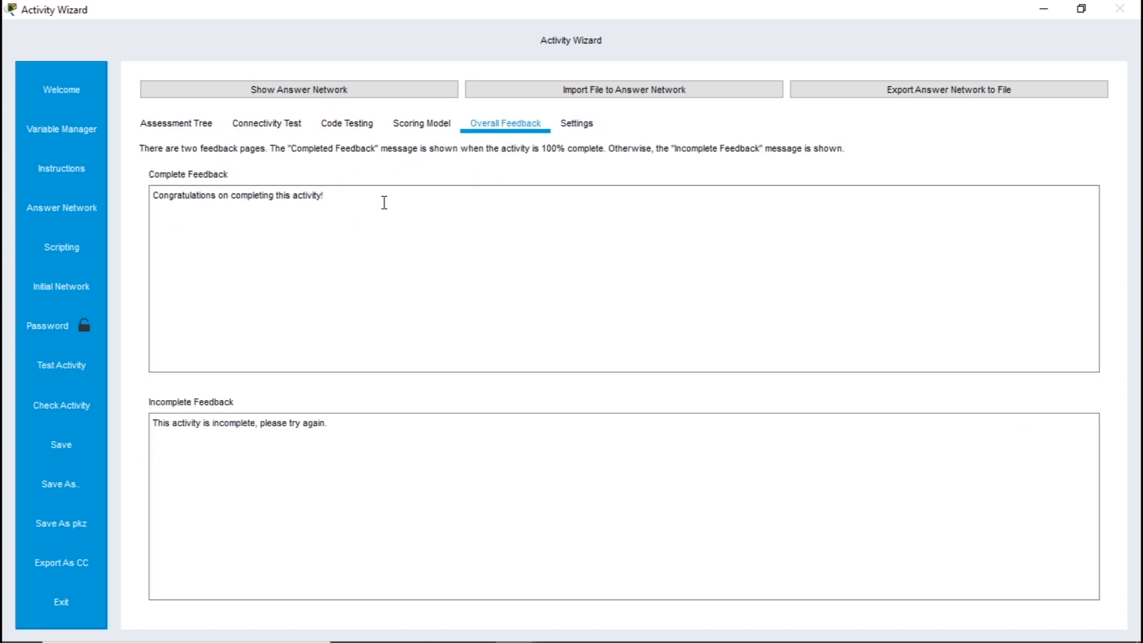
pyautogui.moveTo(378, 202); pyautogui.dragTo(118, 190)
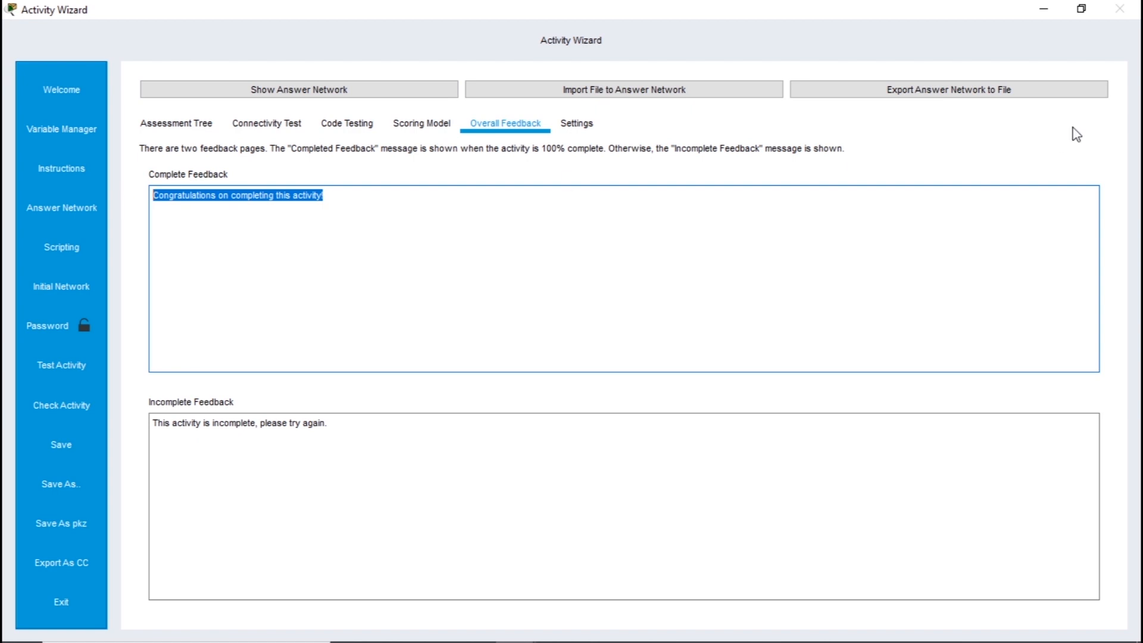
pyautogui.write('SELAMA')
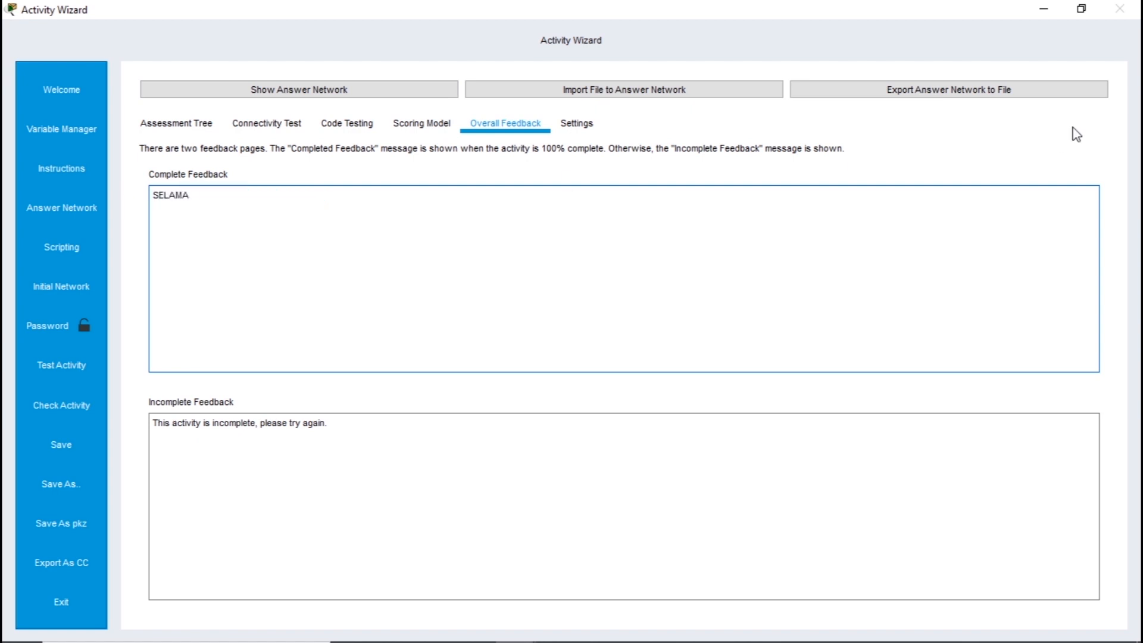
pyautogui.write('T BRO ENTE UDH SELESA')
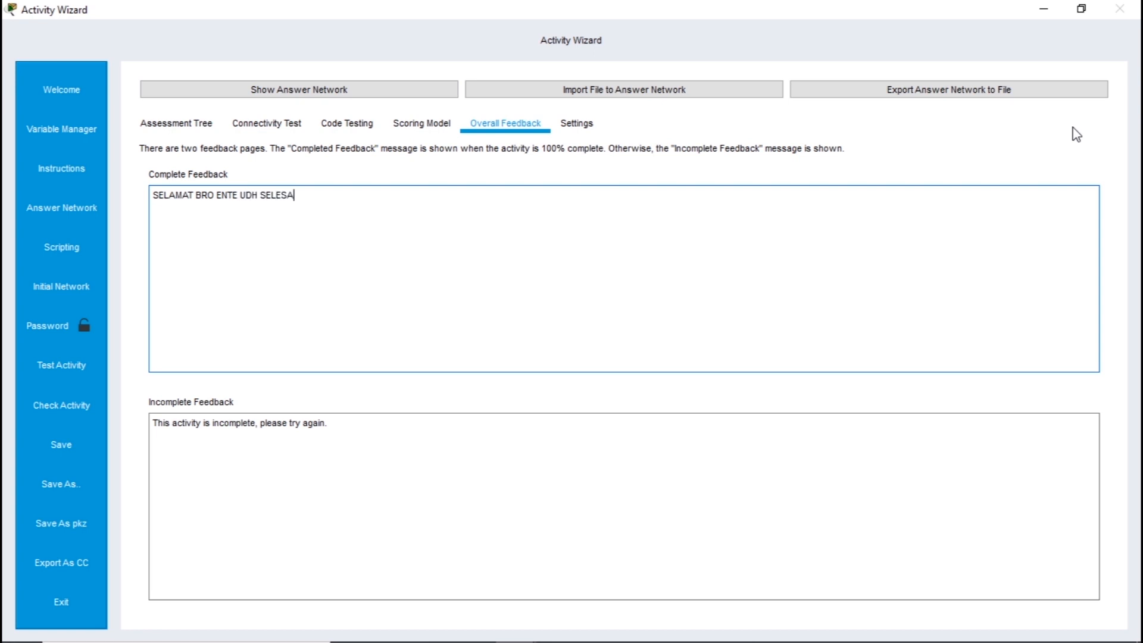
pyautogui.write('I MENGERJAKAN SOAL')
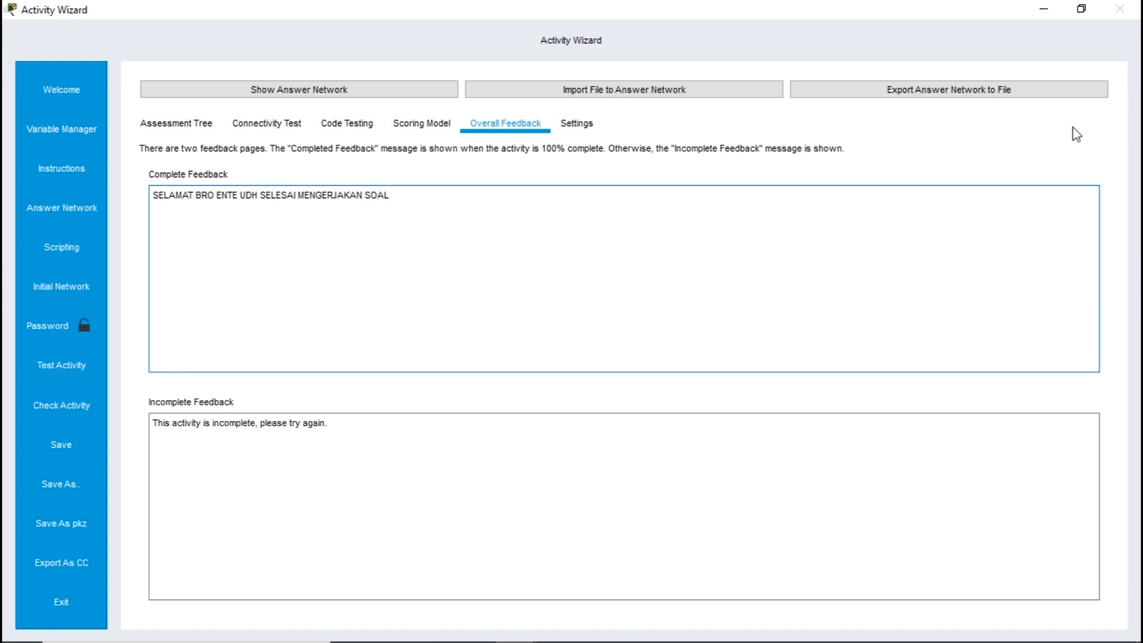
pyautogui.write(' INI, TETEP SEMANGAT!!!')
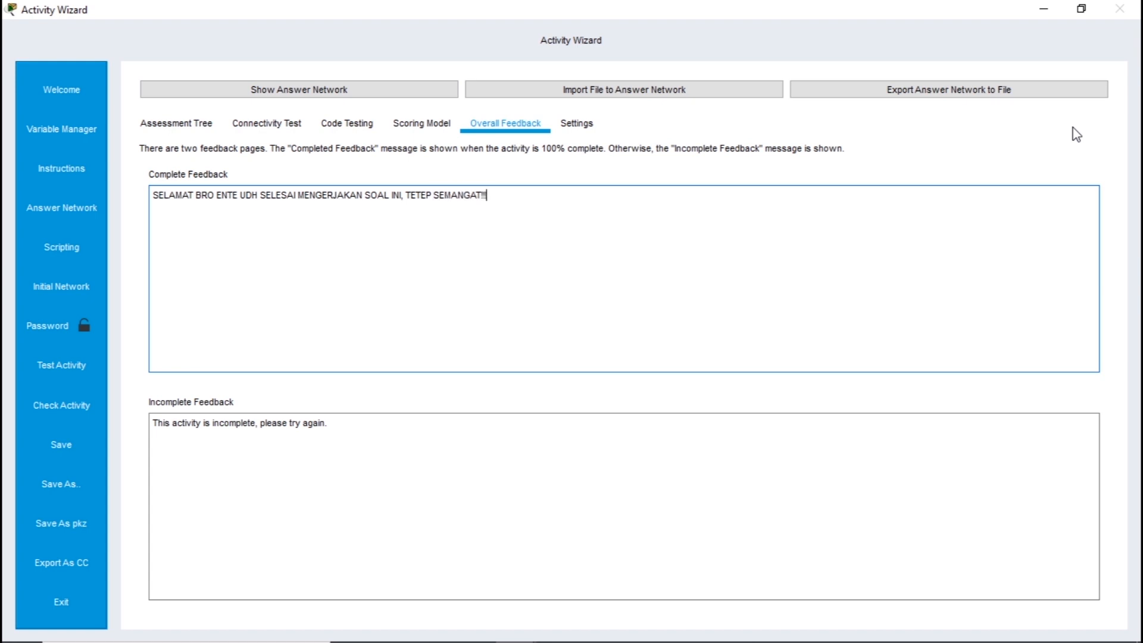
# Replace the Incomplete Feedback message with "BELAJAR LAGI YAAA...!!!"
pyautogui.moveTo(533, 441); pyautogui.dragTo(187, 408)
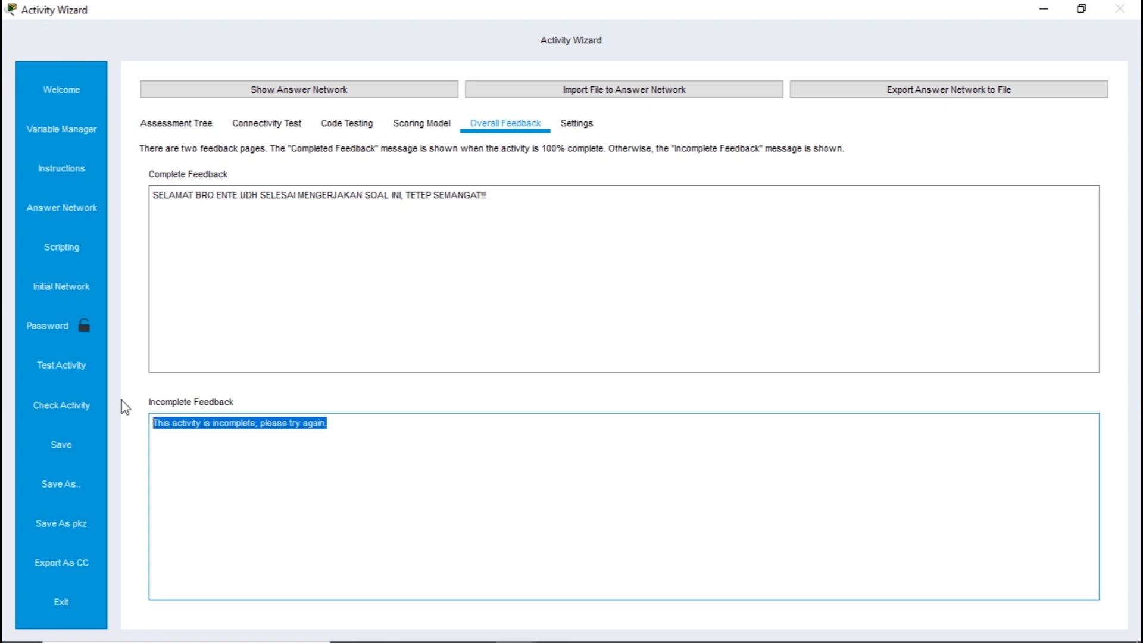
pyautogui.write('BELAJAR LA')
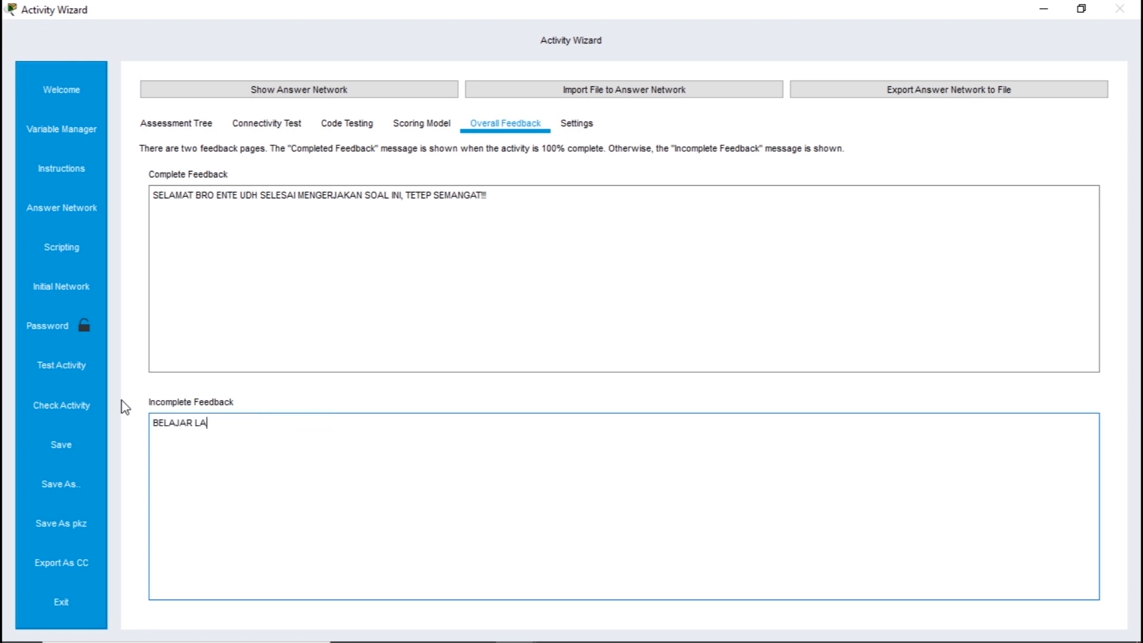
pyautogui.write('GI YAAA...!!!')
# Review the Scoring Model, Code Testing and Connectivity Test pages and return to the Assessment Tree
pyautogui.click(426, 132)
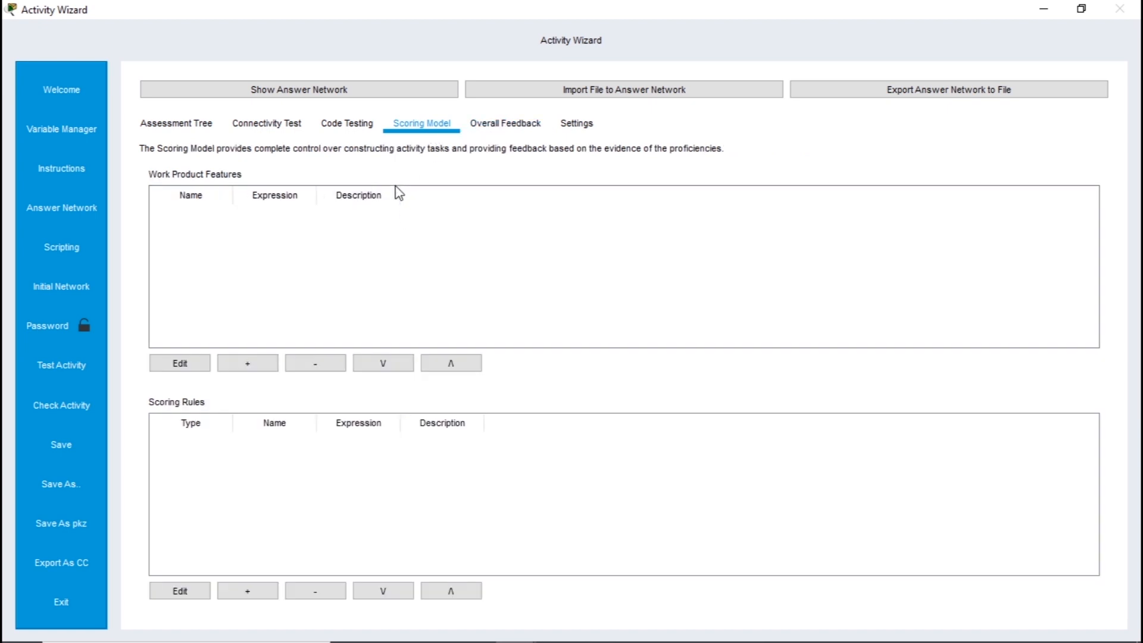
pyautogui.click(345, 133)
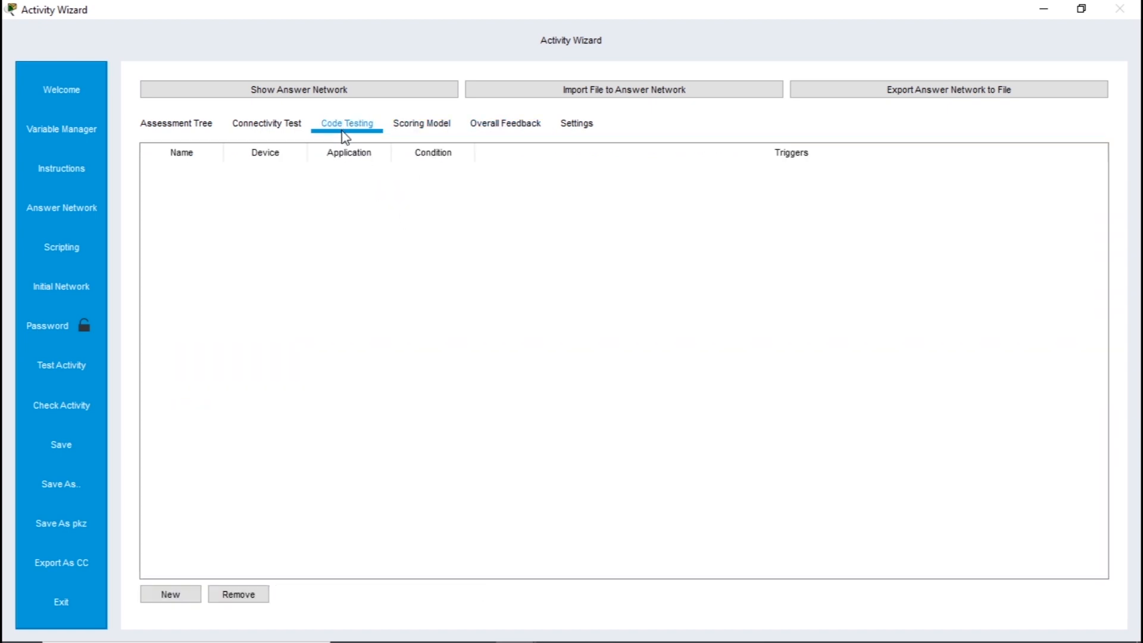
pyautogui.click(275, 126)
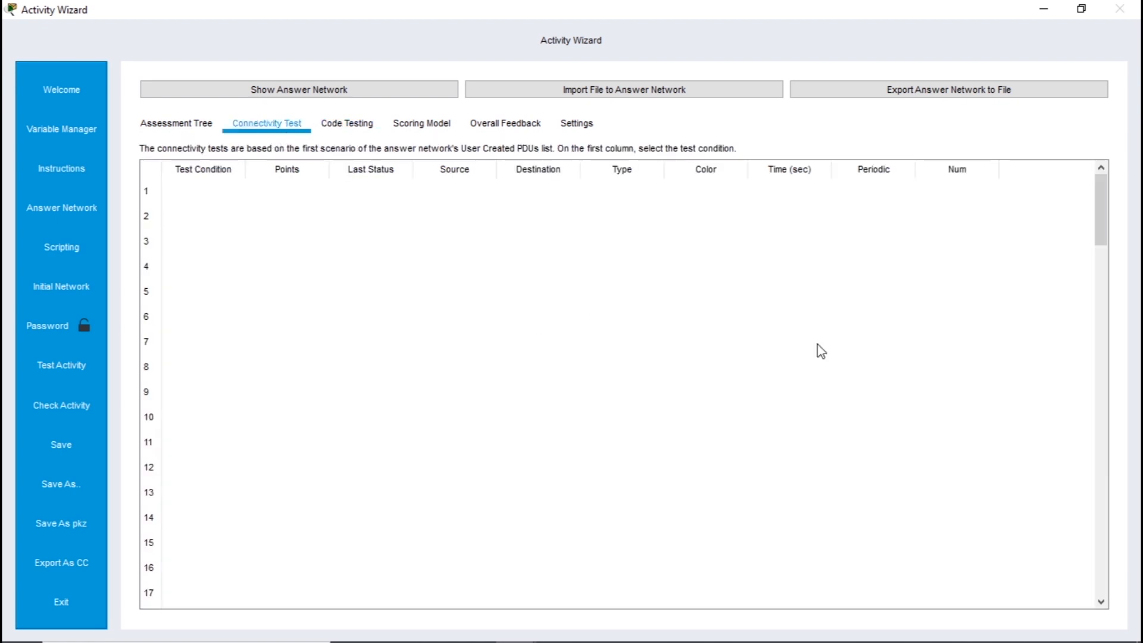
pyautogui.click(200, 124)
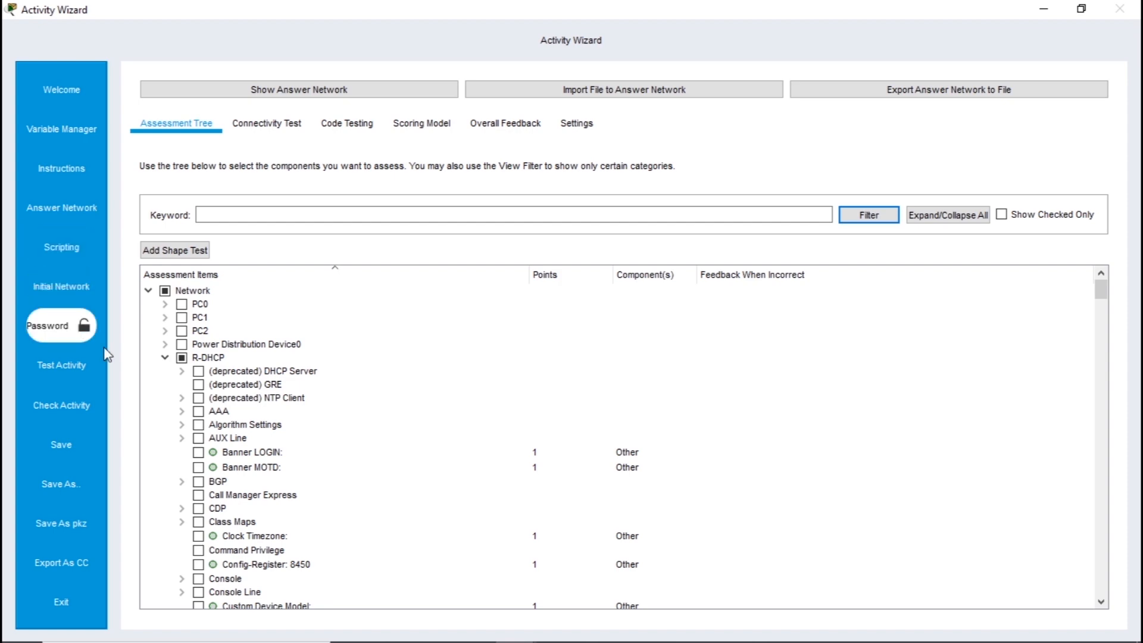
# Open the Initial Network settings, check the initial network's workspace and return to the Activity Wizard
pyautogui.click(87, 290)
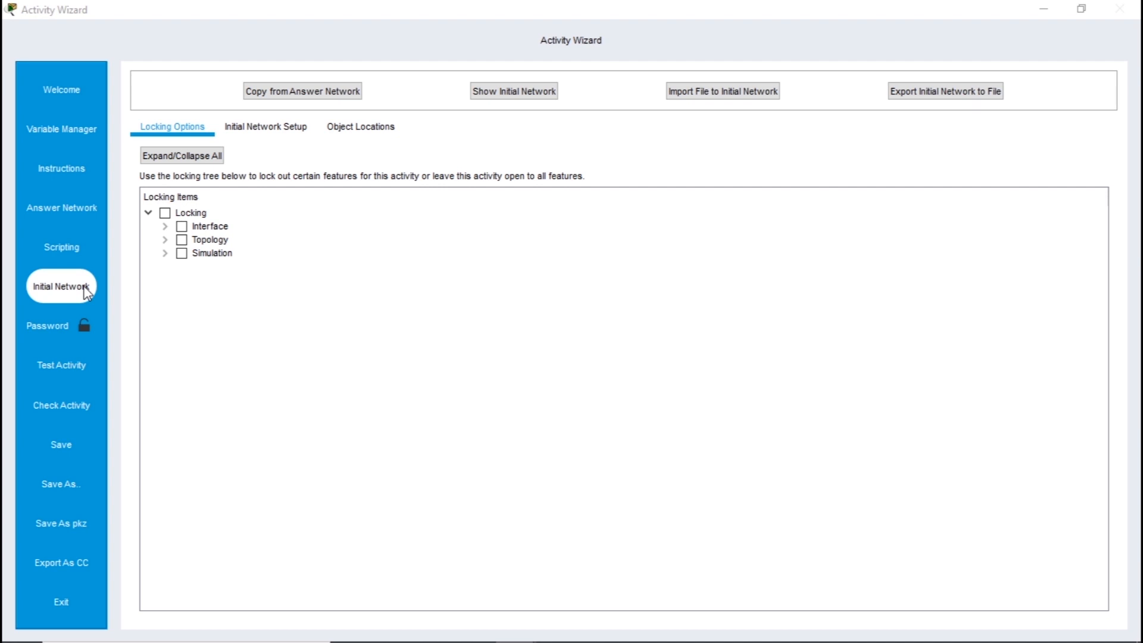
pyautogui.click(1044, 8)
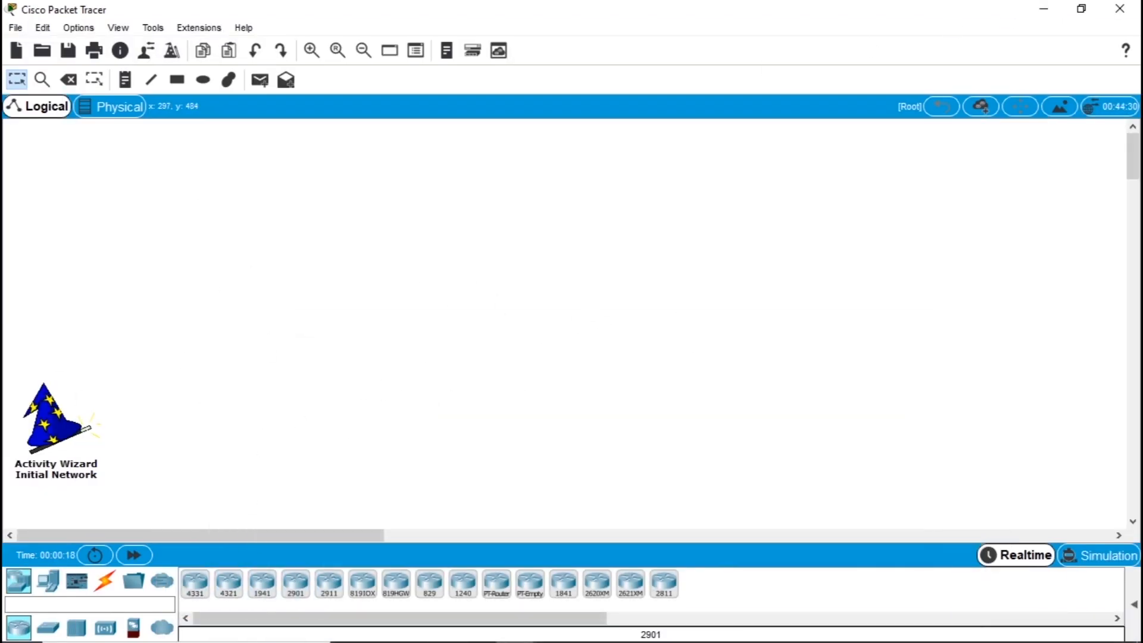
pyautogui.moveTo(545, 642)
pyautogui.click(520, 627)
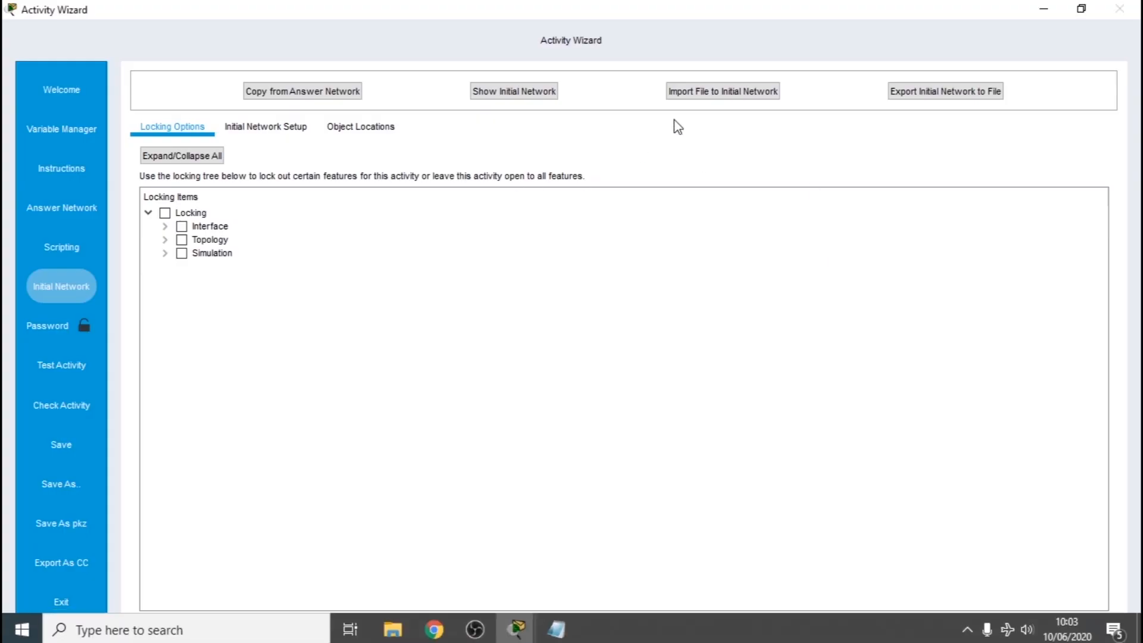
# Import the file Test PKA (SOAL) from the New folder inside Tes PKA into the initial network
pyautogui.click(706, 101)
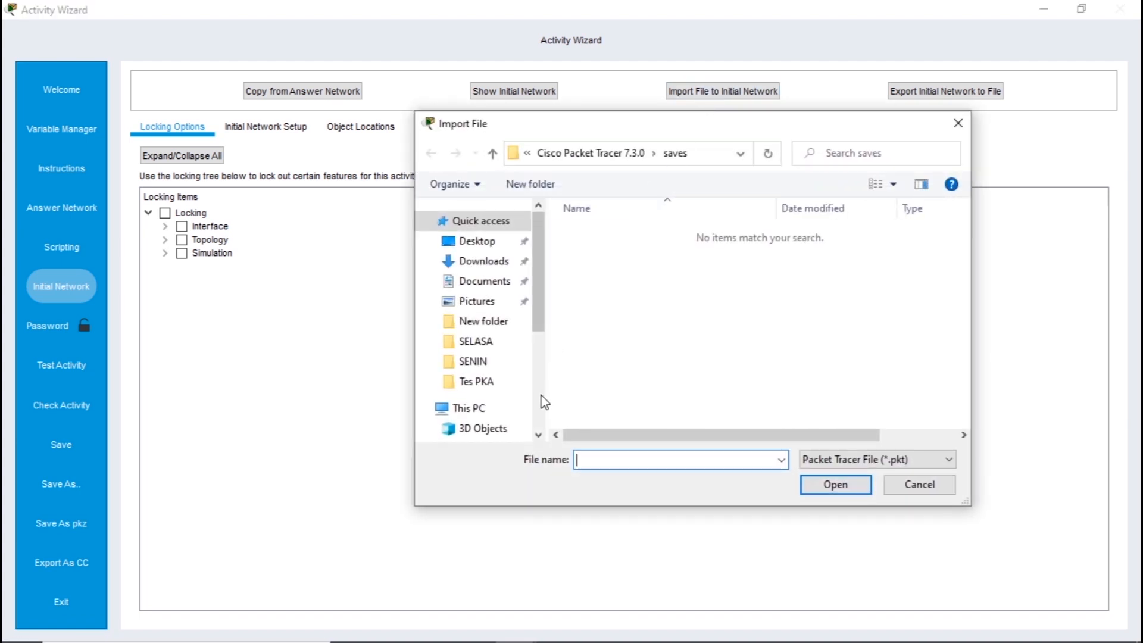
pyautogui.scroll(-3, 543, 400)
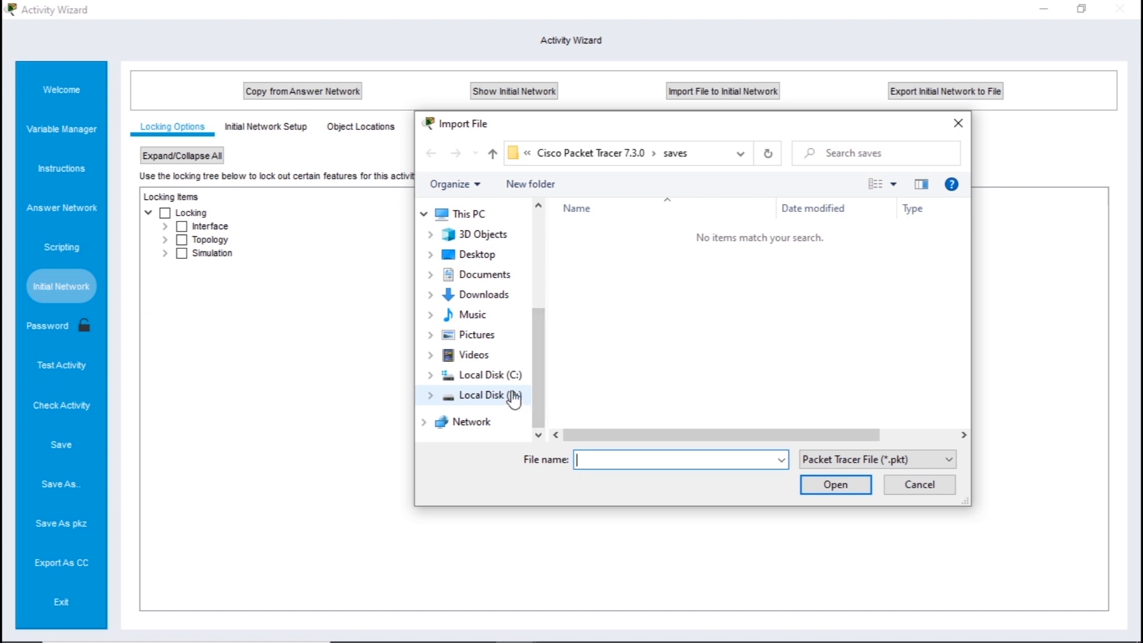
pyautogui.scroll(1, 494, 320)
pyautogui.click(484, 227)
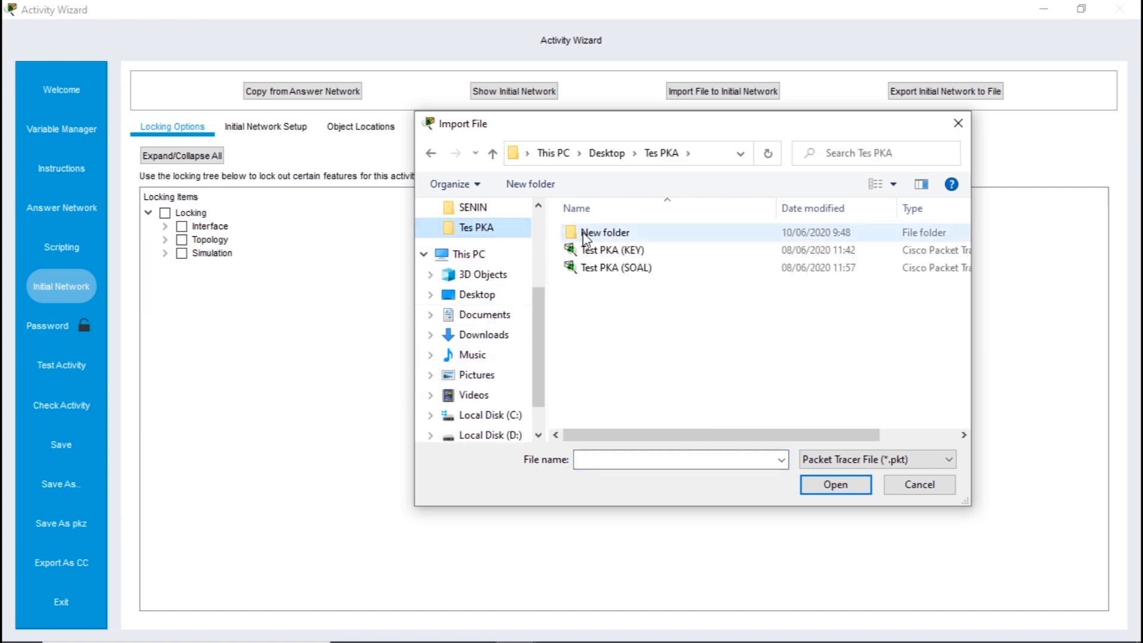
pyautogui.doubleClick(652, 231)
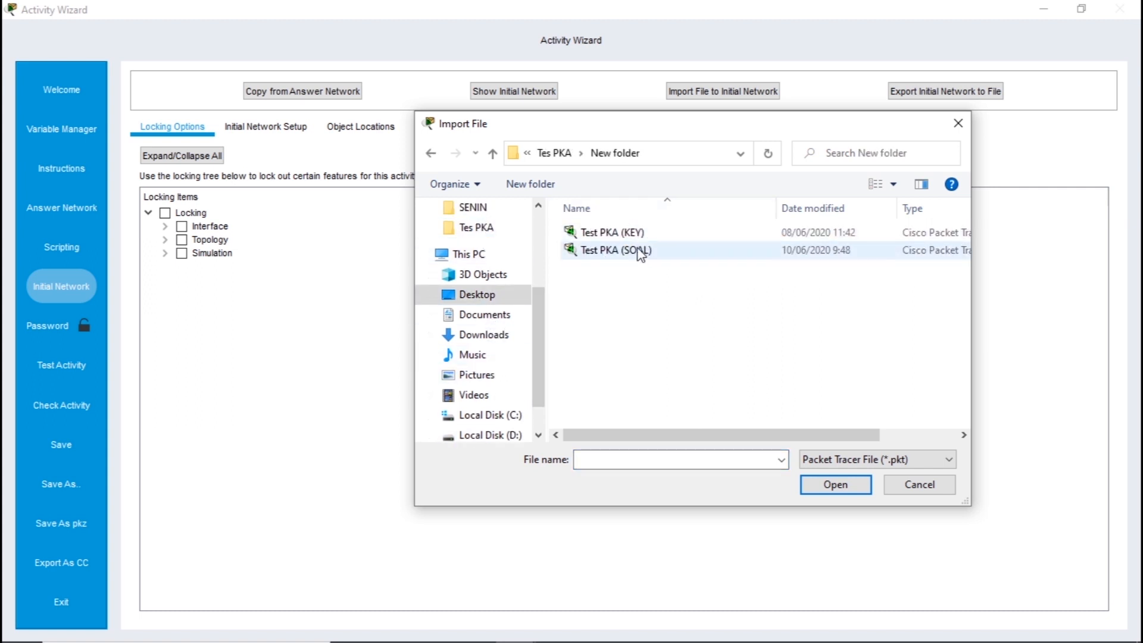
pyautogui.doubleClick(649, 250)
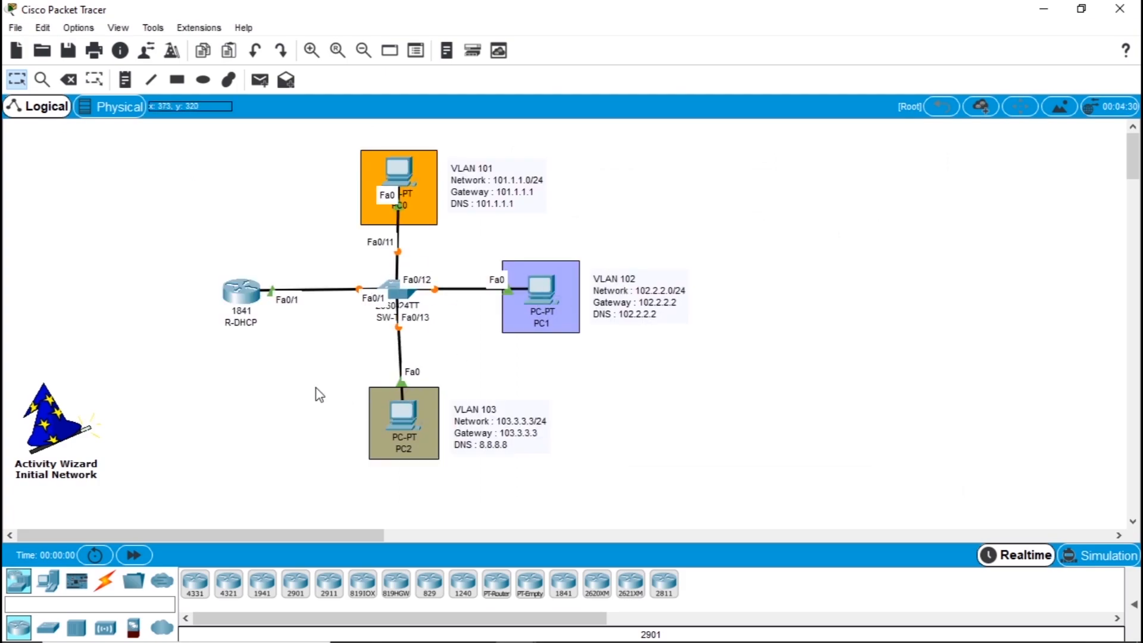
# Align PC2 and PC0 with their coloured boxes vertically with the switch, and return to the Activity Wizard
pyautogui.moveTo(316, 388); pyautogui.dragTo(391, 420)
pyautogui.moveTo(326, 172); pyautogui.dragTo(400, 173)
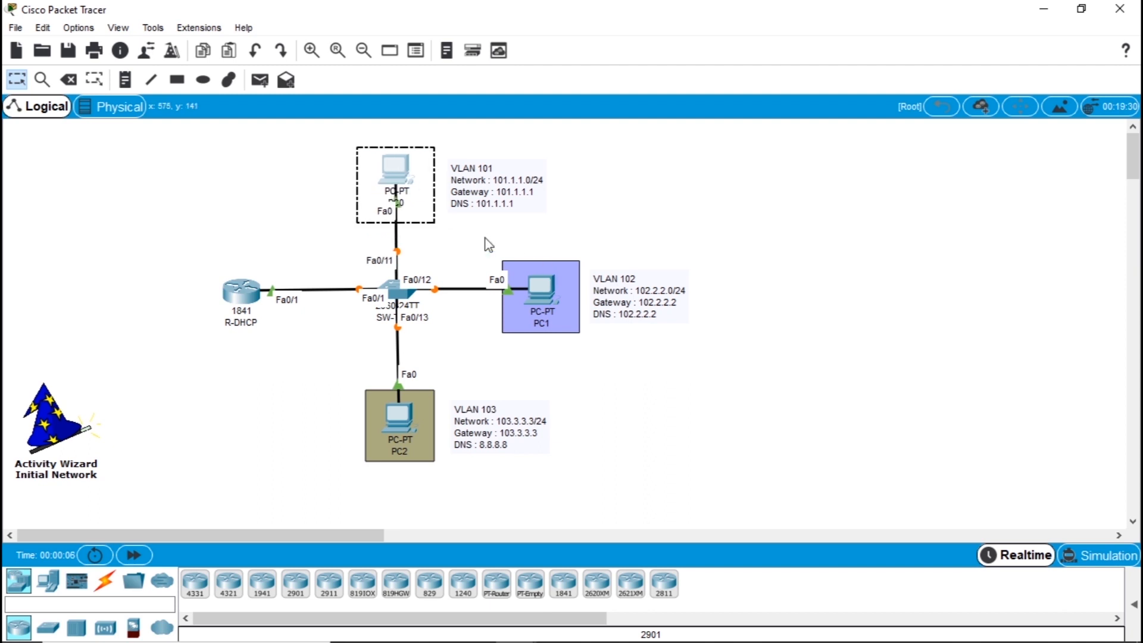
pyautogui.click(466, 243)
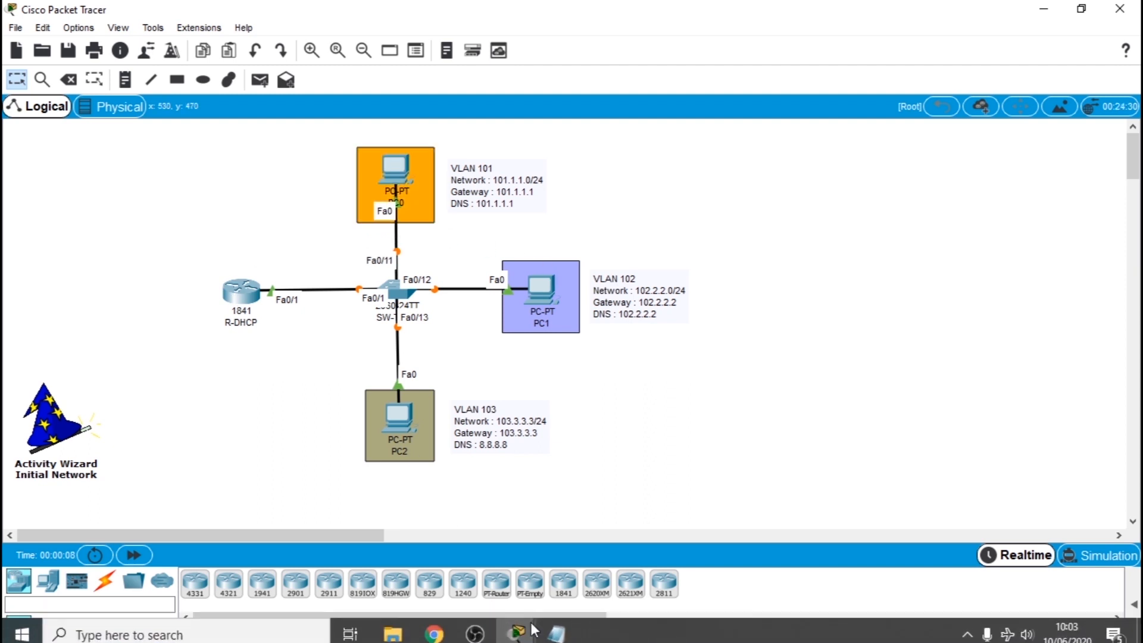
pyautogui.moveTo(518, 626)
pyautogui.click(556, 592)
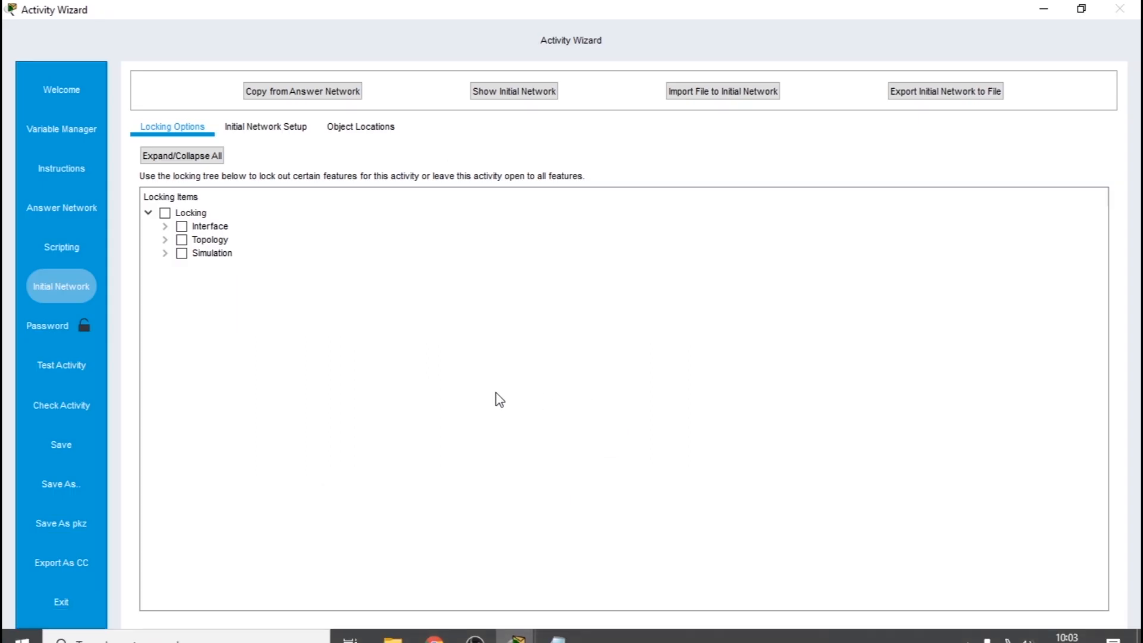
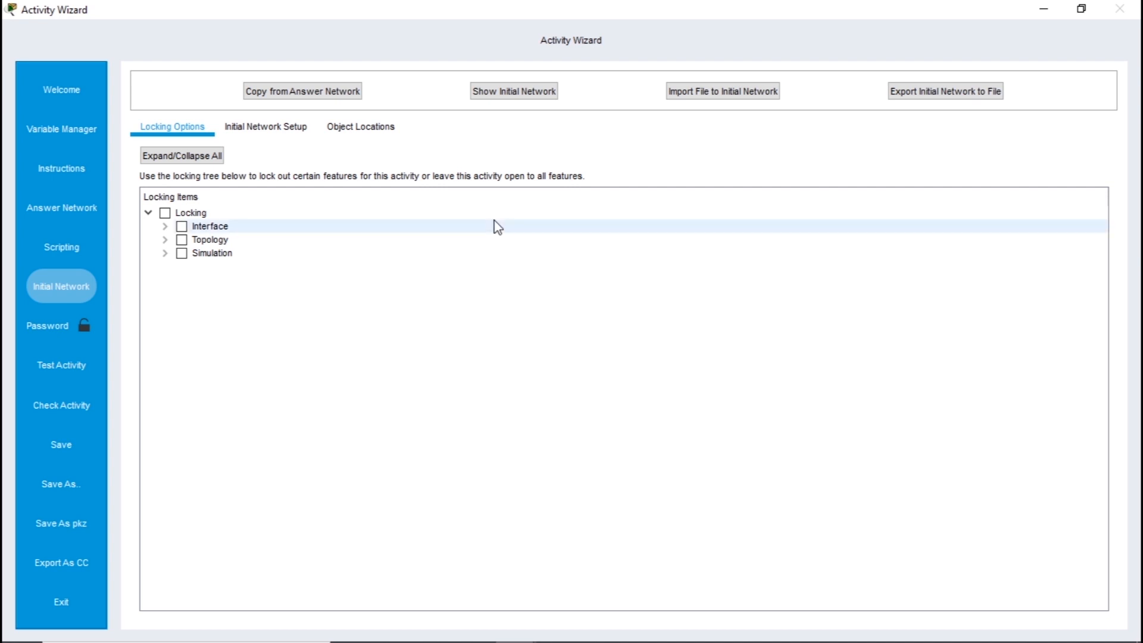
# Examine the configuration and command-line pages of R-DHCP in the initial network and close its window
pyautogui.moveTo(555, 638)
pyautogui.moveTo(515, 627)
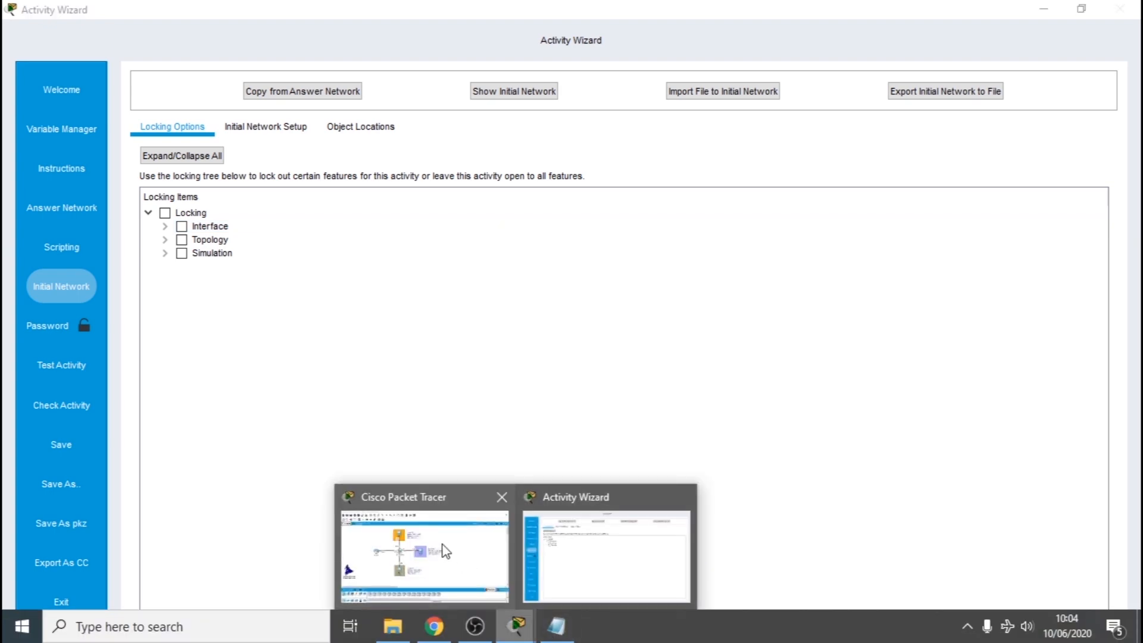
pyautogui.click(441, 548)
pyautogui.click(248, 308)
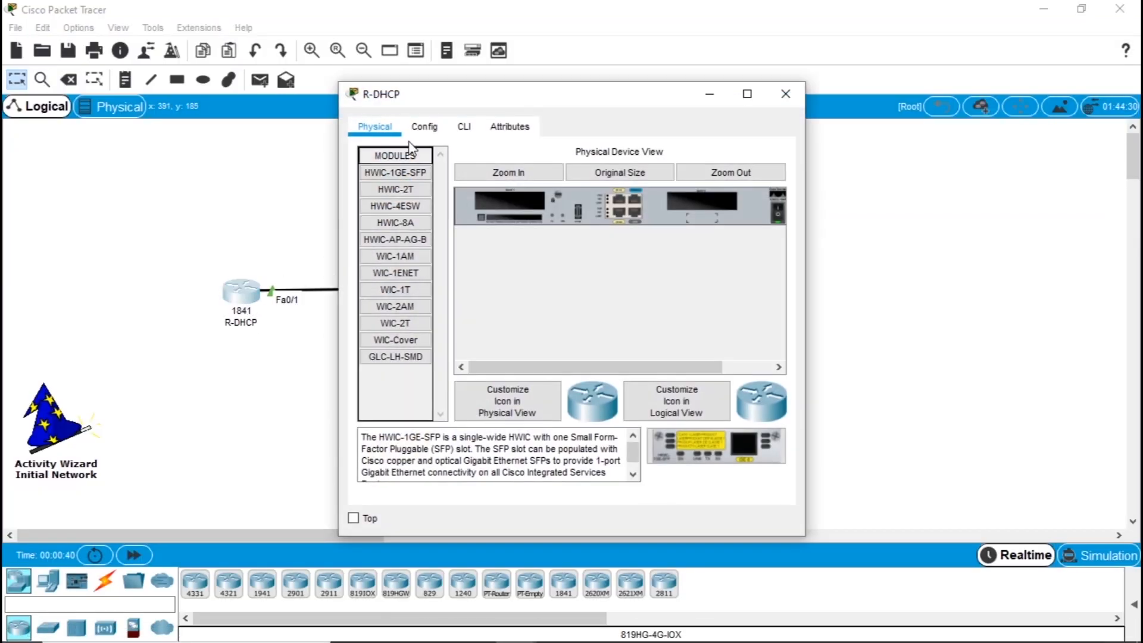
pyautogui.click(423, 130)
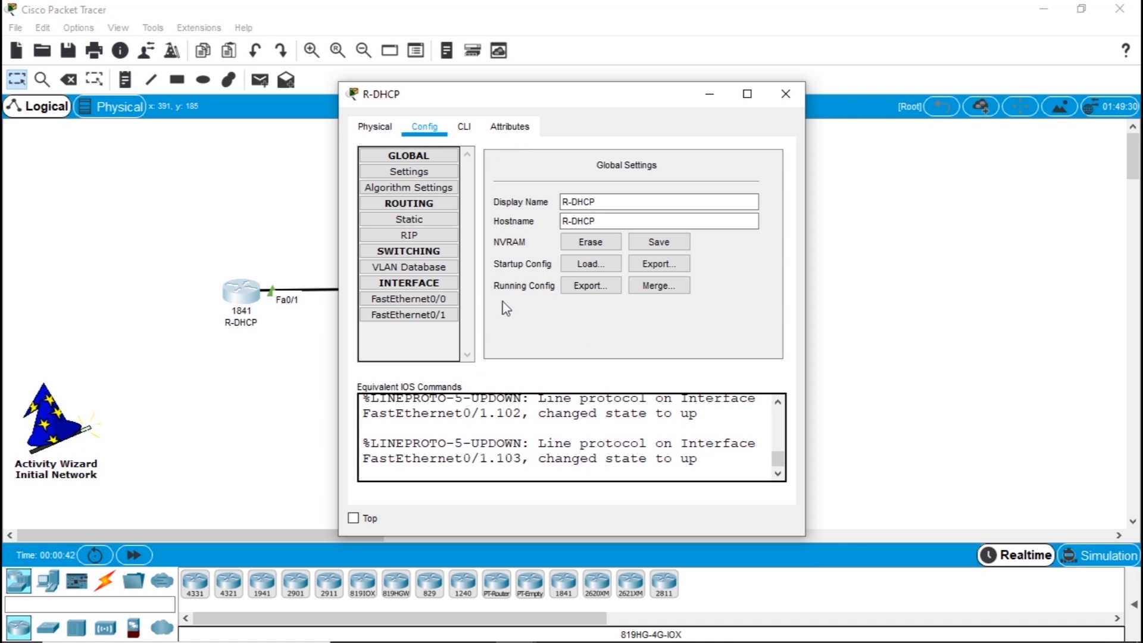
pyautogui.click(411, 220)
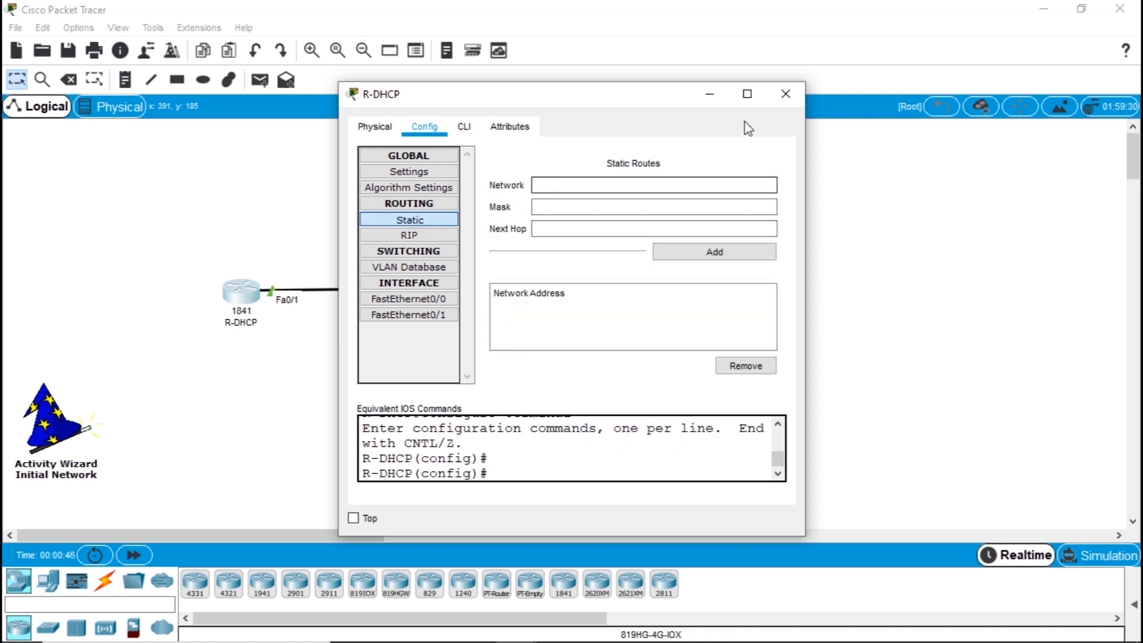
pyautogui.click(465, 127)
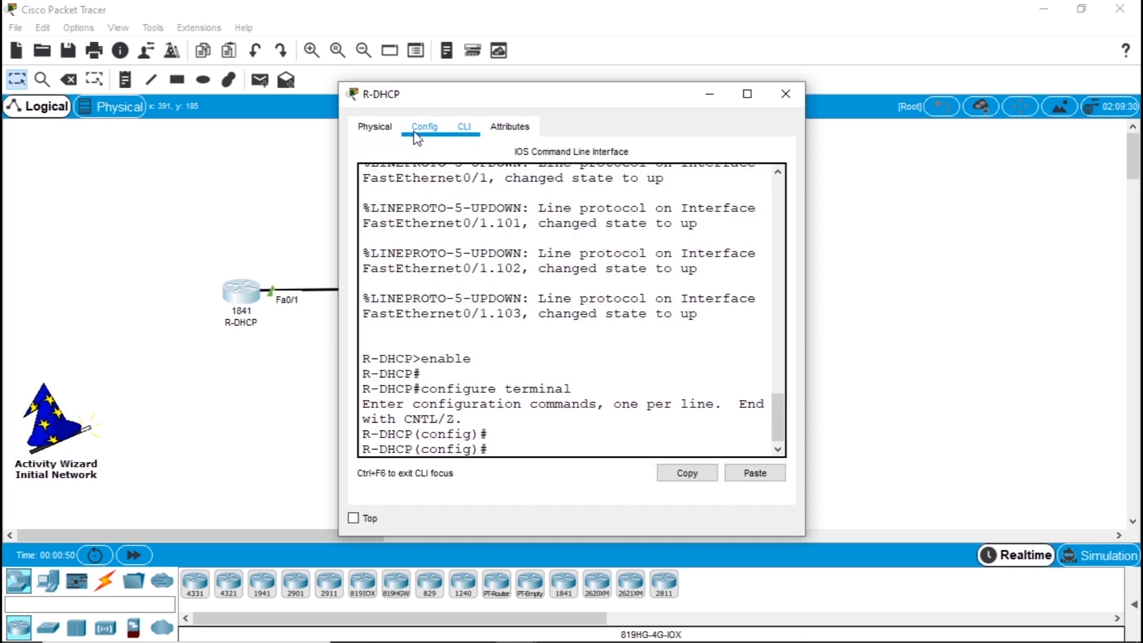
pyautogui.click(785, 96)
pyautogui.moveTo(552, 637)
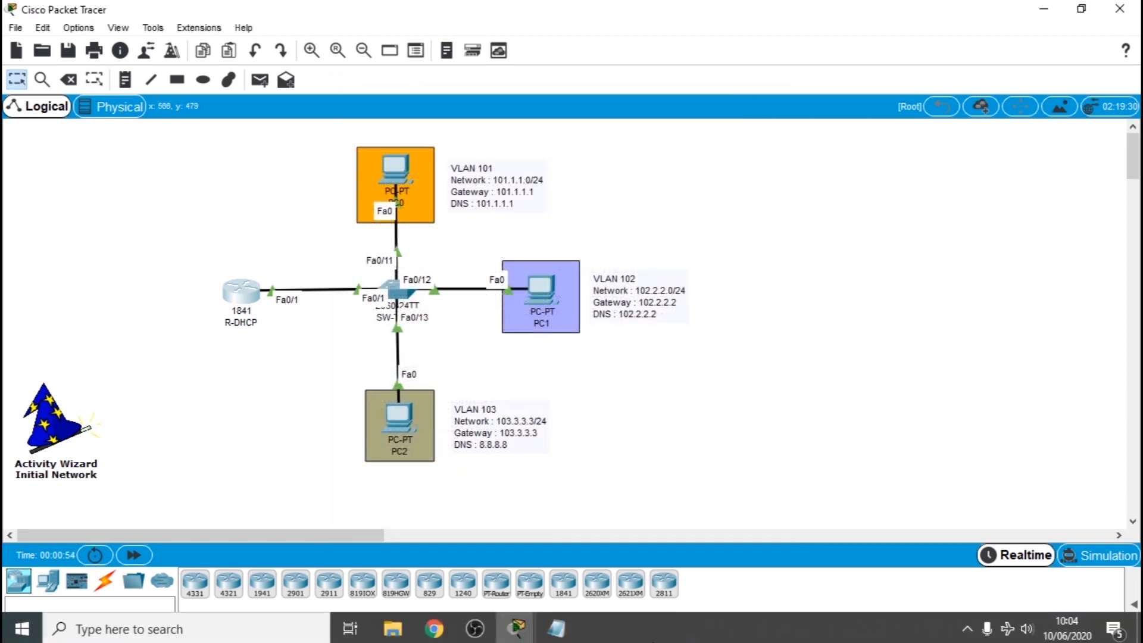
# Lock the activity's View Assessment Items, View Connectivity Tests, Edit Instructions, Check Results, Reset Activity and Fast Forward Time features in the initial network
pyautogui.click(613, 572)
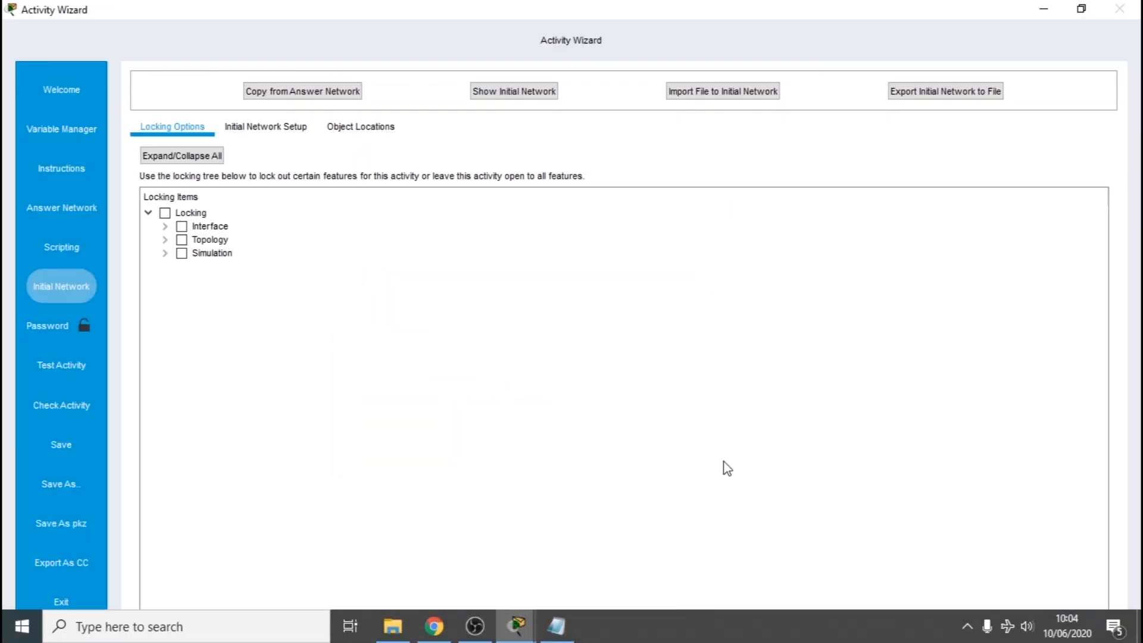
pyautogui.click(165, 227)
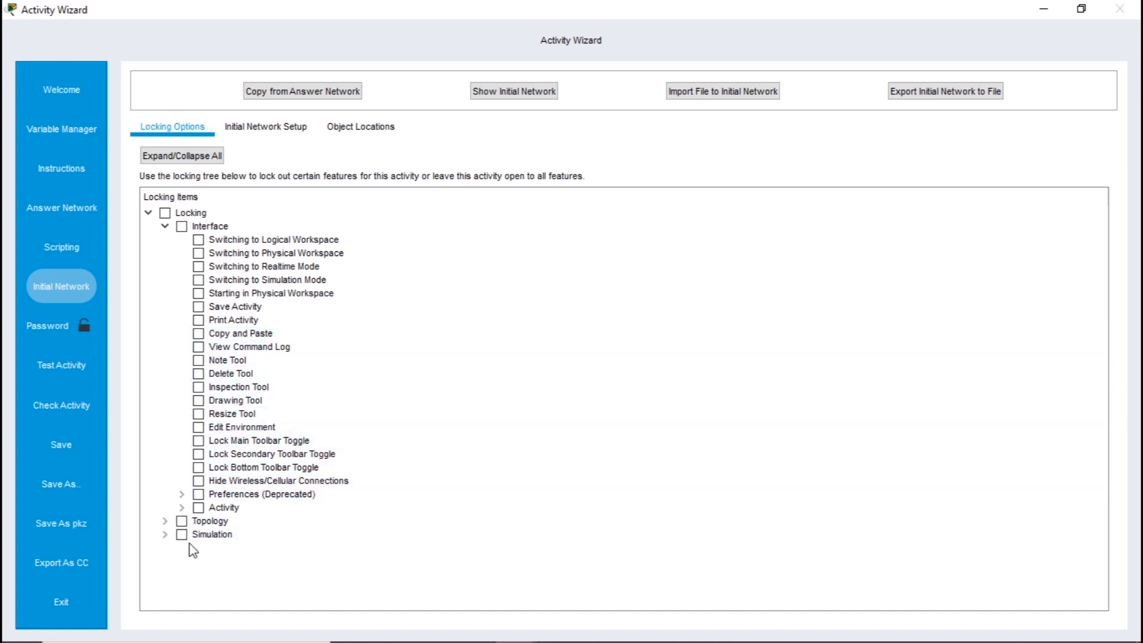
pyautogui.click(182, 507)
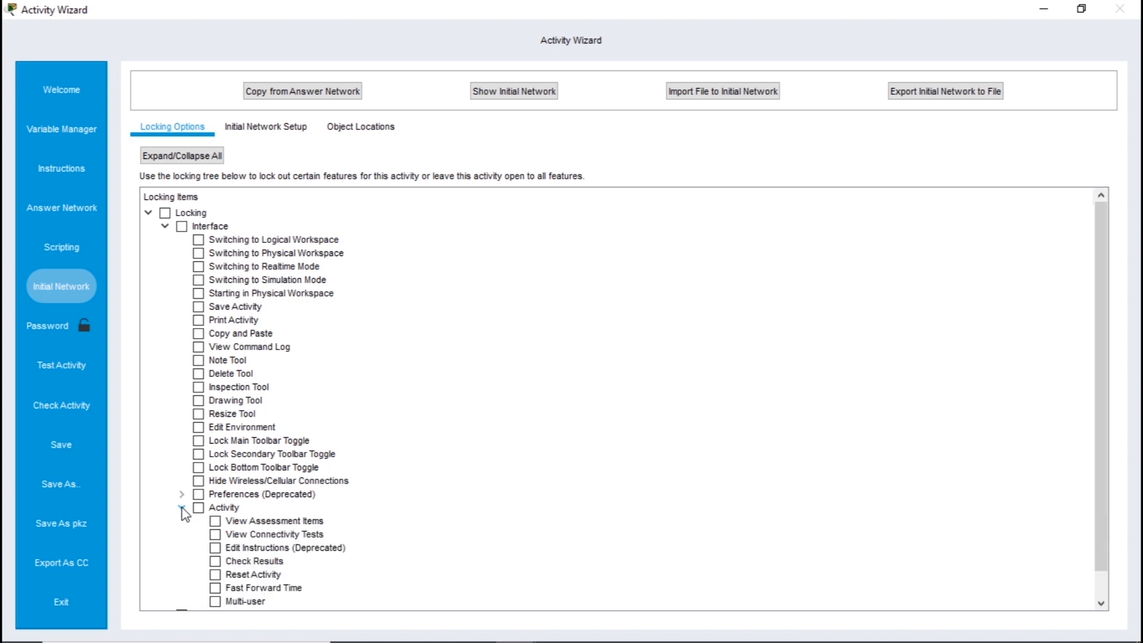
pyautogui.scroll(-1, 398, 509)
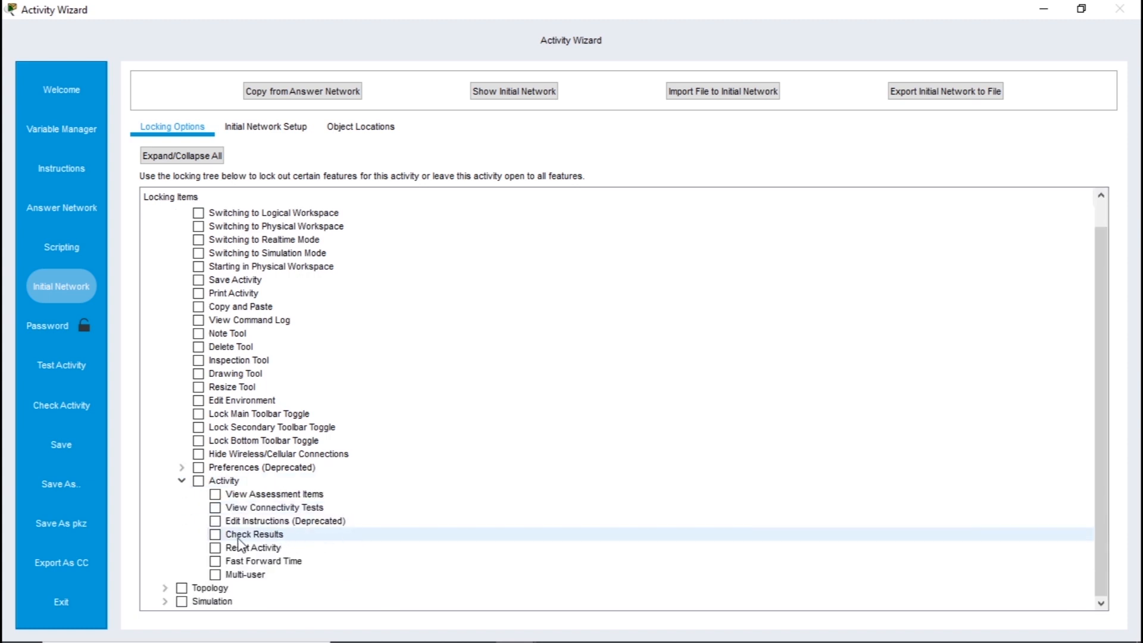
pyautogui.click(214, 521)
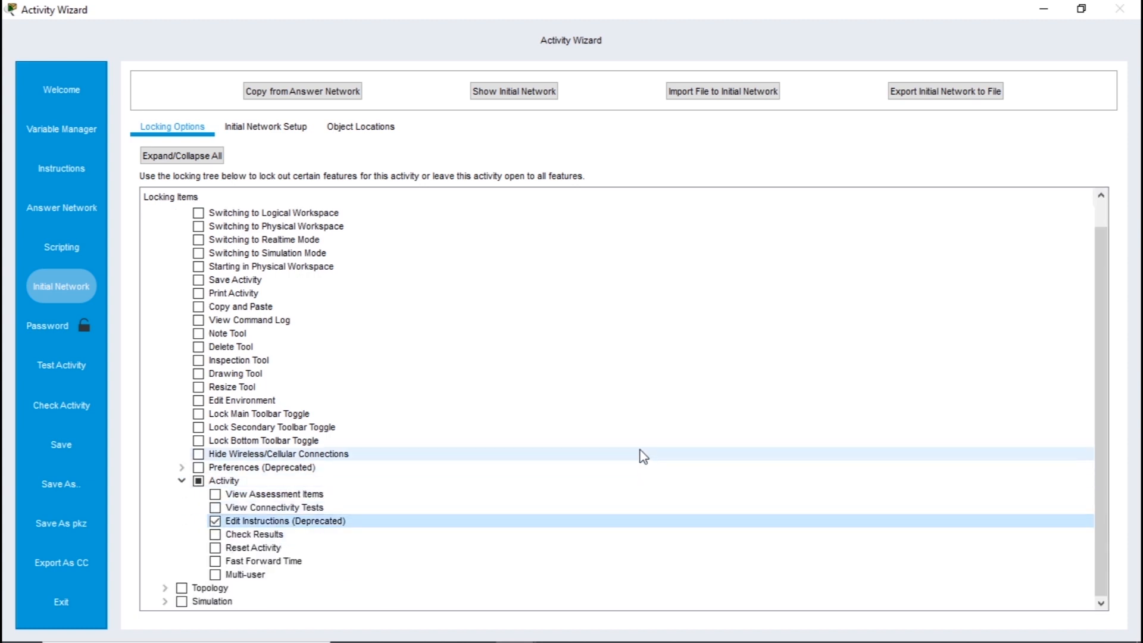
pyautogui.click(215, 534)
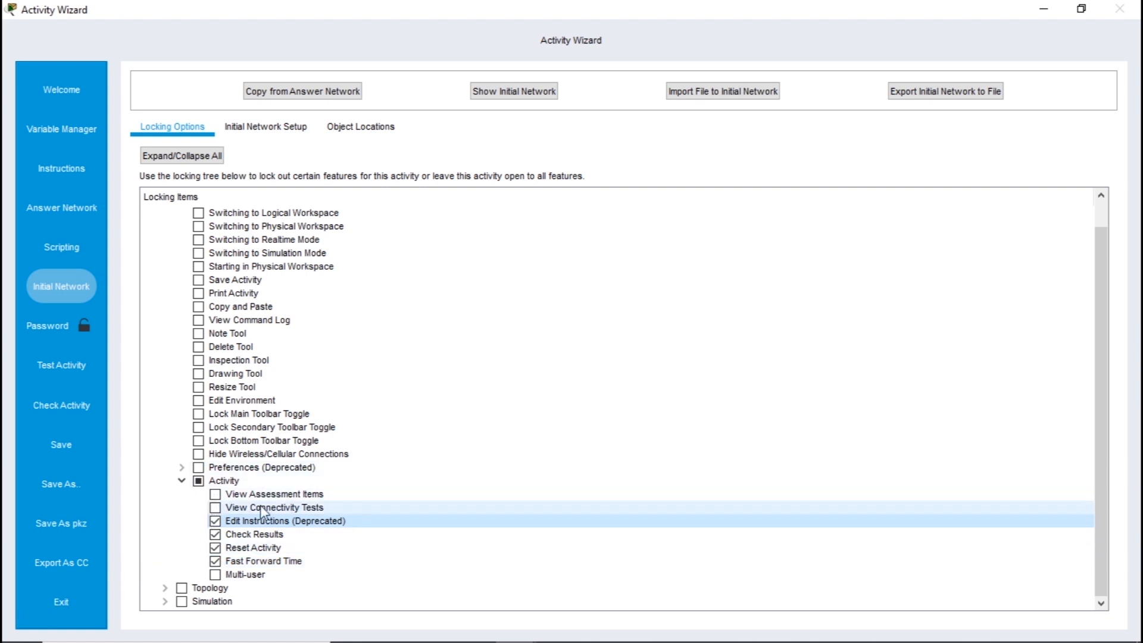
pyautogui.click(215, 494)
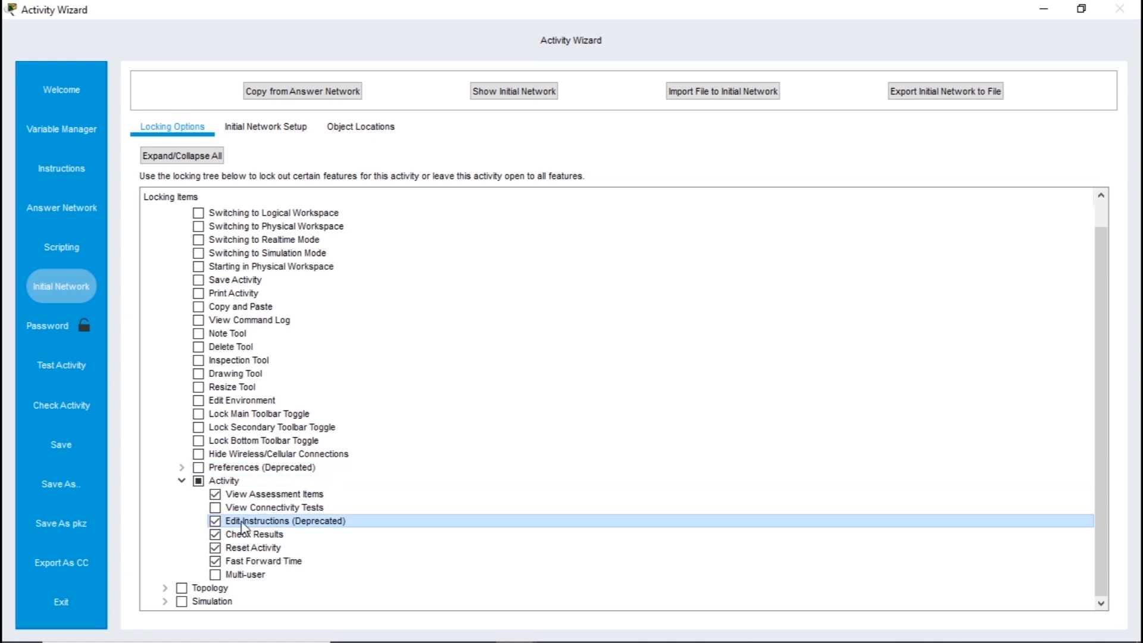
pyautogui.click(216, 508)
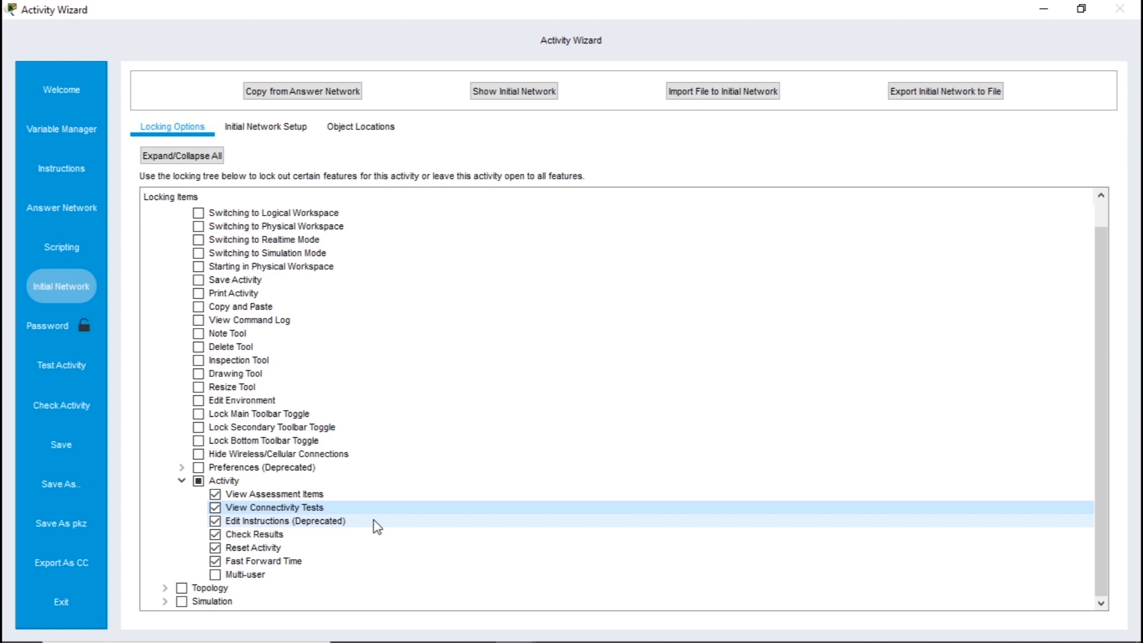
pyautogui.click(288, 494)
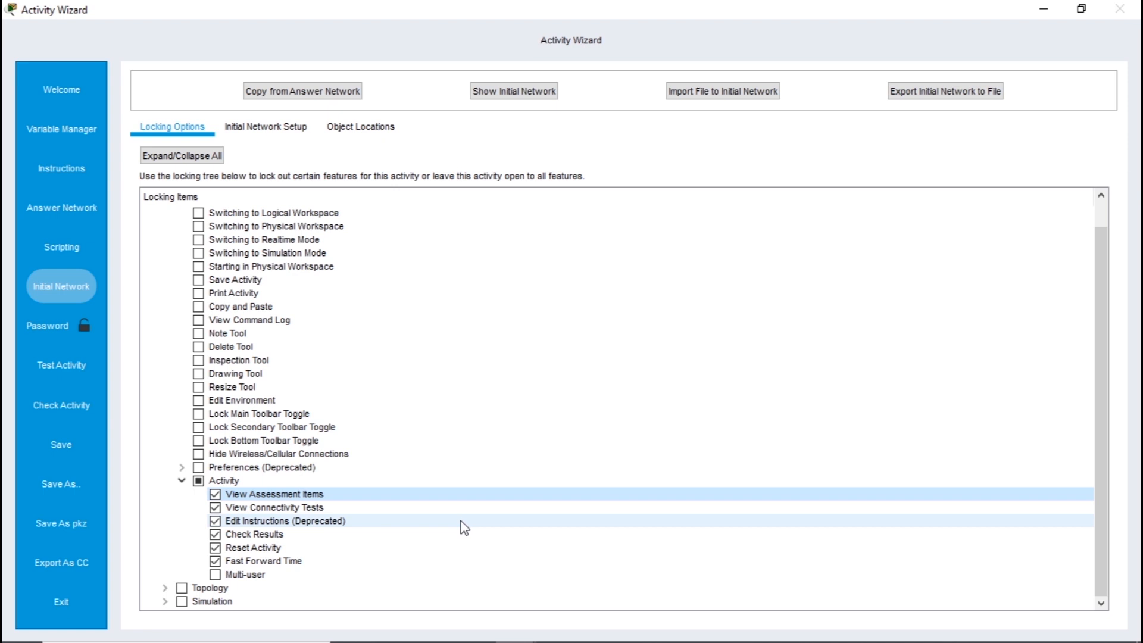
# Lock Use Config Tab among the global topology locking items
pyautogui.click(165, 589)
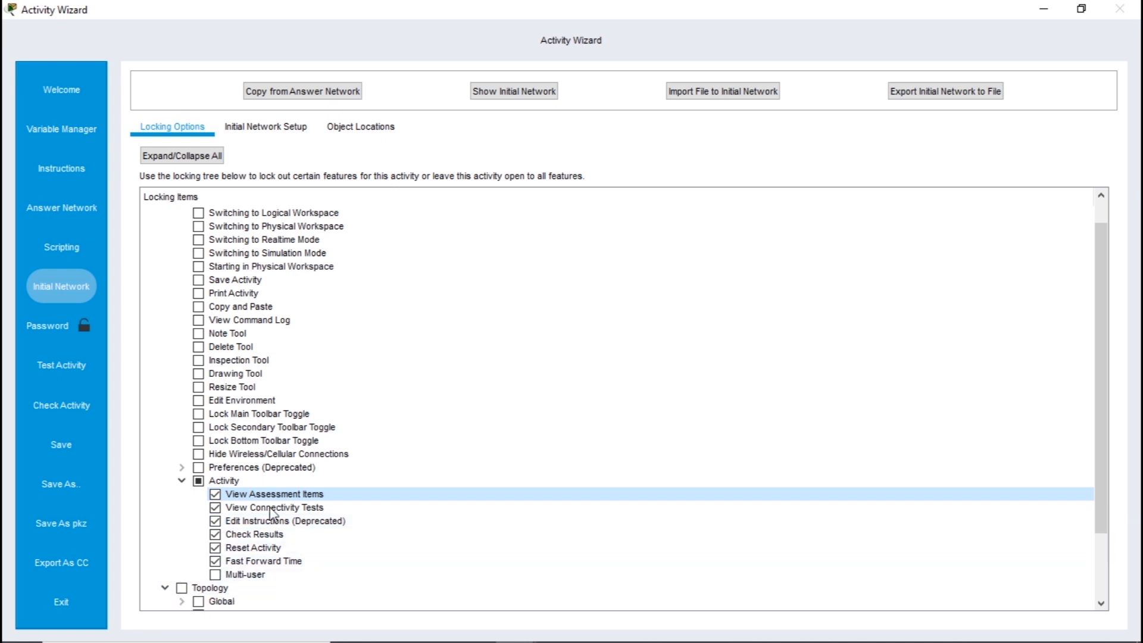
pyautogui.scroll(-2, 272, 513)
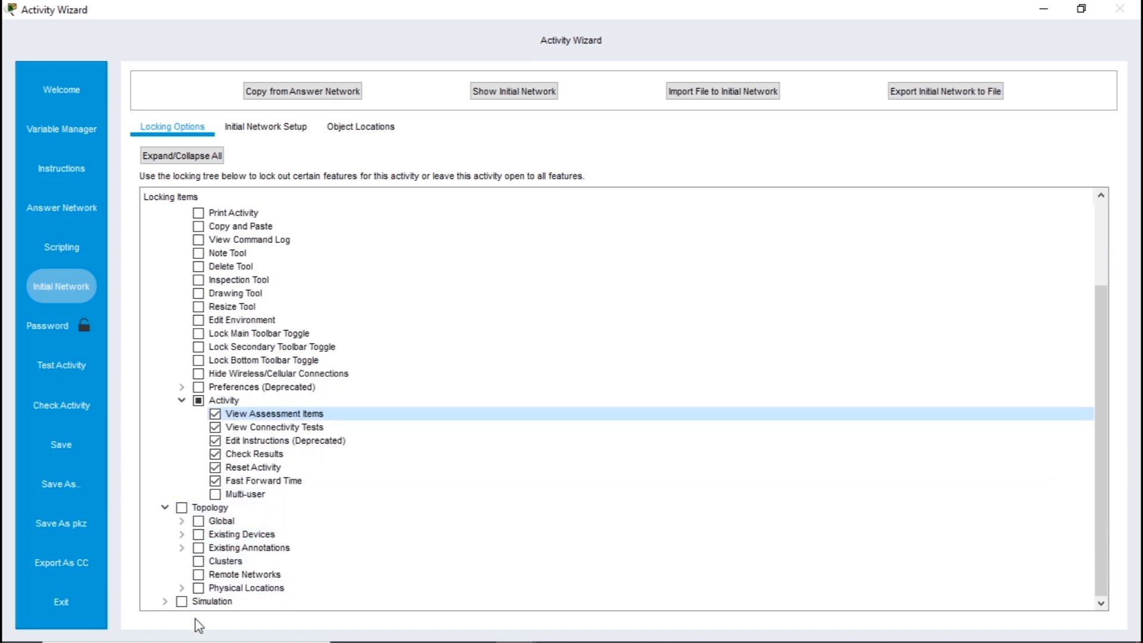
pyautogui.click(182, 521)
pyautogui.scroll(-5, 322, 509)
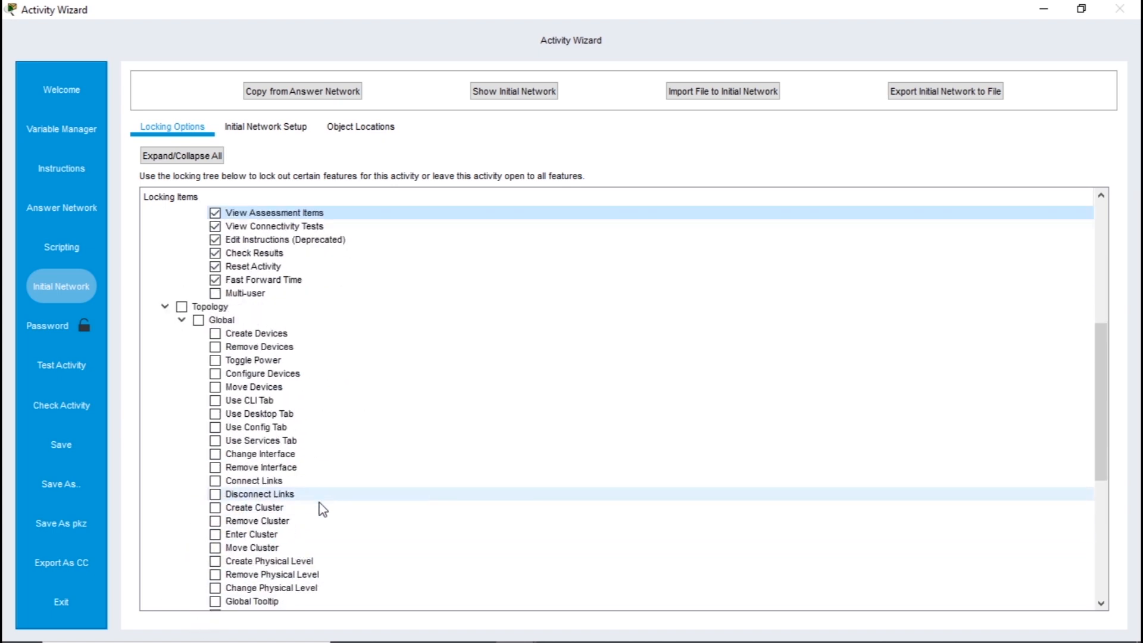
pyautogui.scroll(-2, 322, 509)
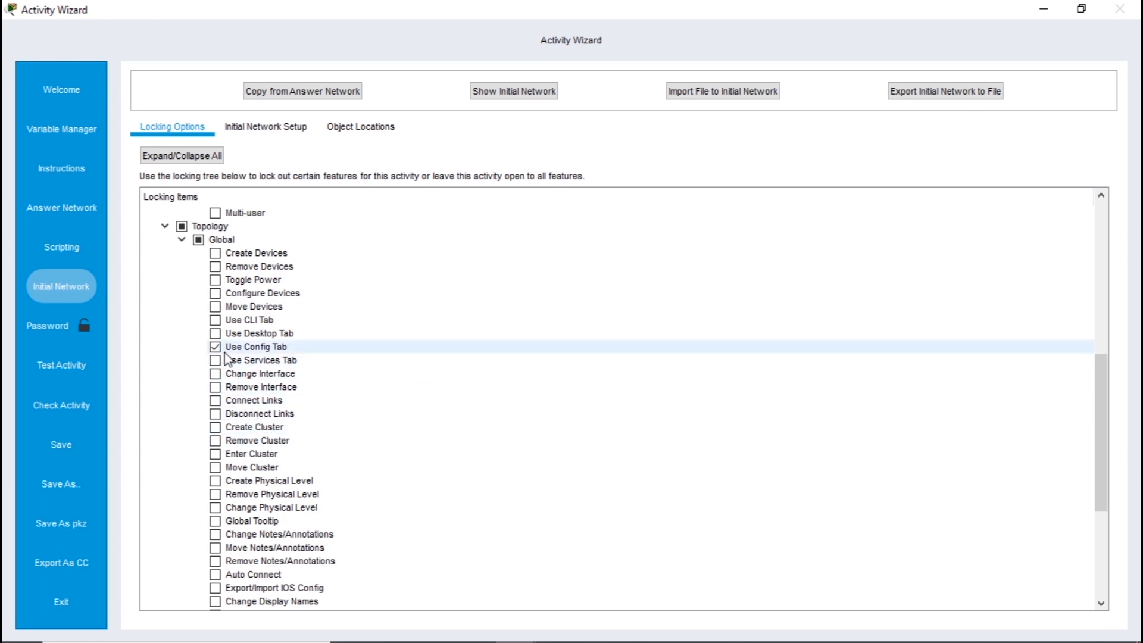
# Check the Config page of R-DHCP in the initial network and return to the Activity Wizard
pyautogui.moveTo(505, 630)
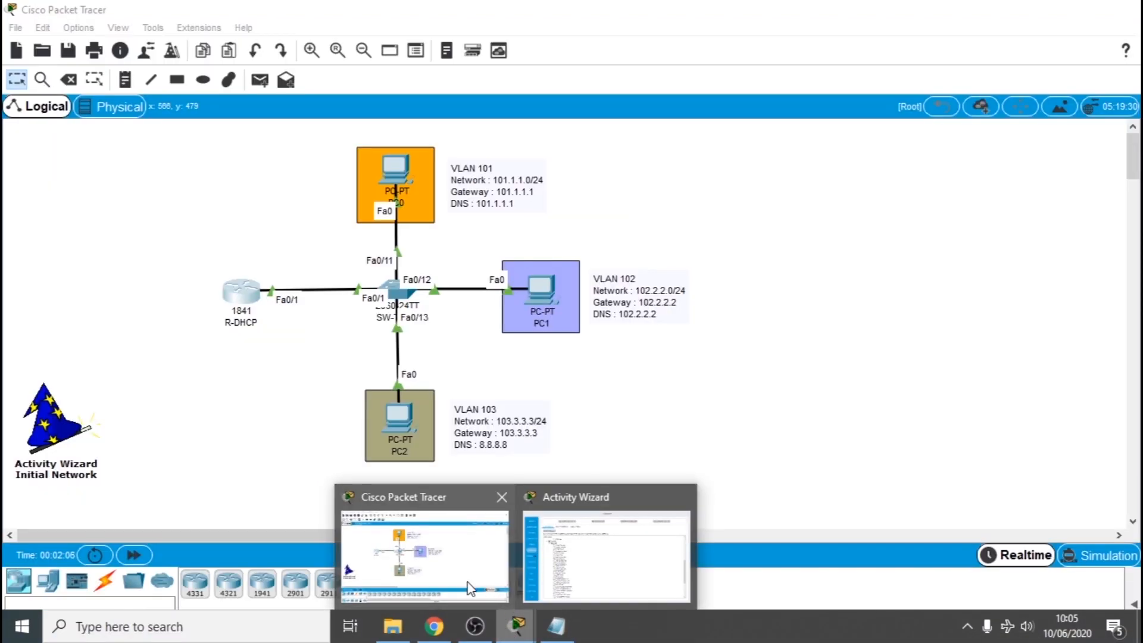
pyautogui.click(473, 587)
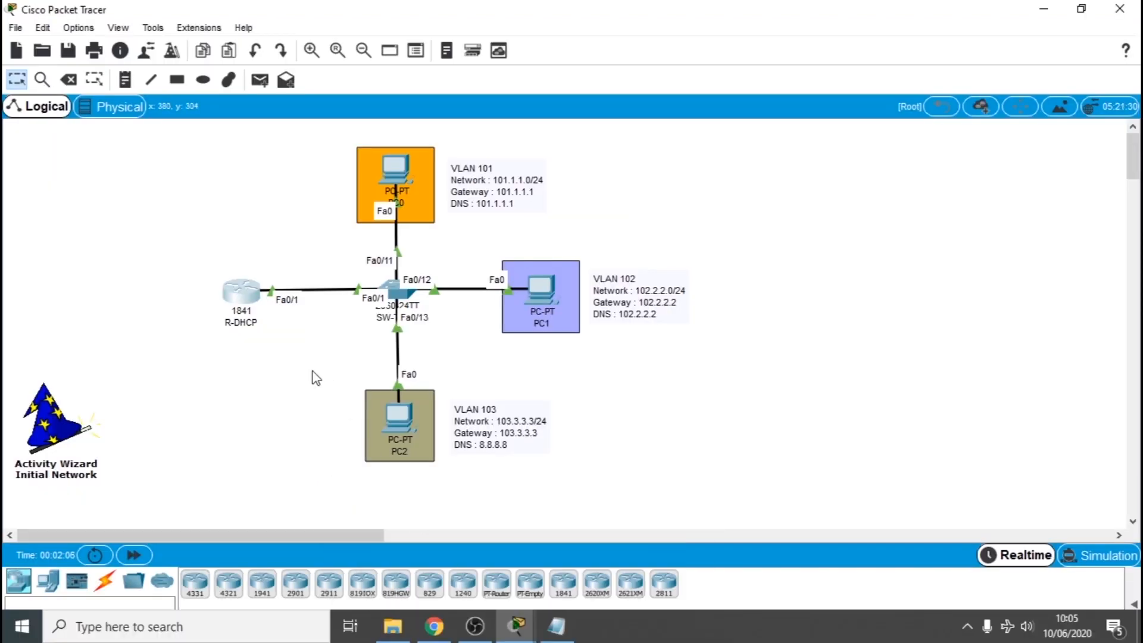
pyautogui.click(241, 292)
pyautogui.click(425, 127)
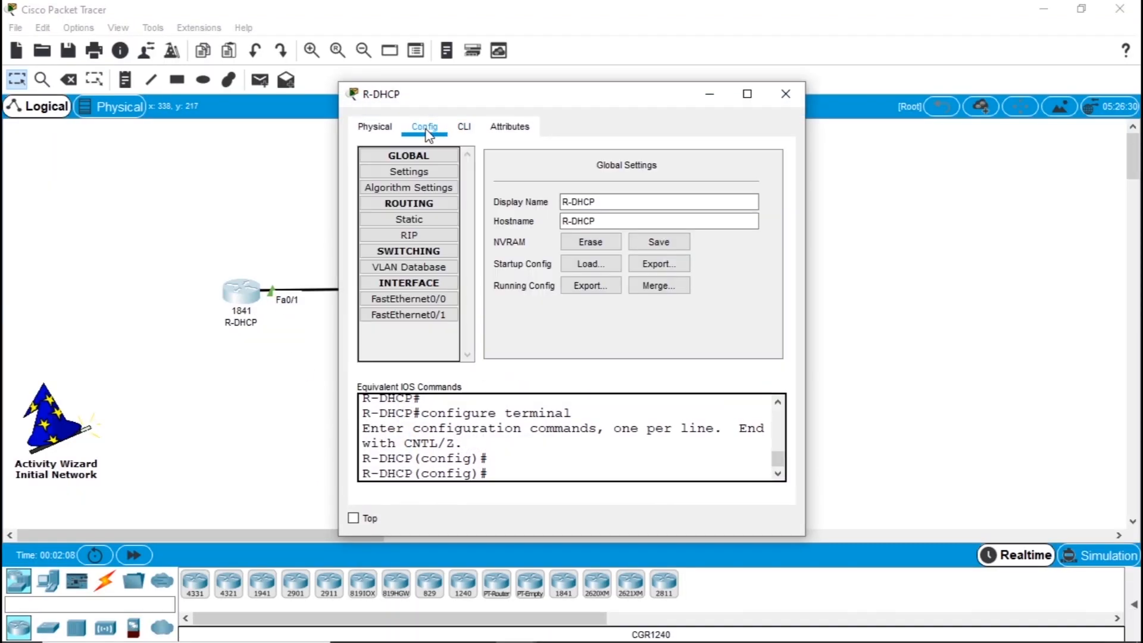
pyautogui.click(785, 94)
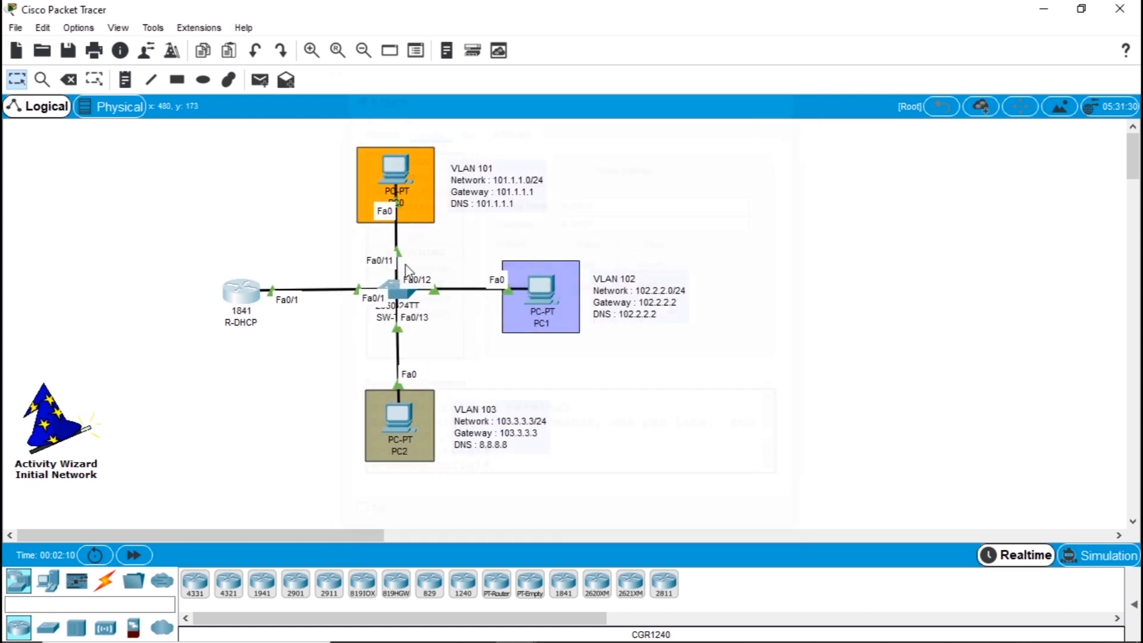
pyautogui.click(515, 625)
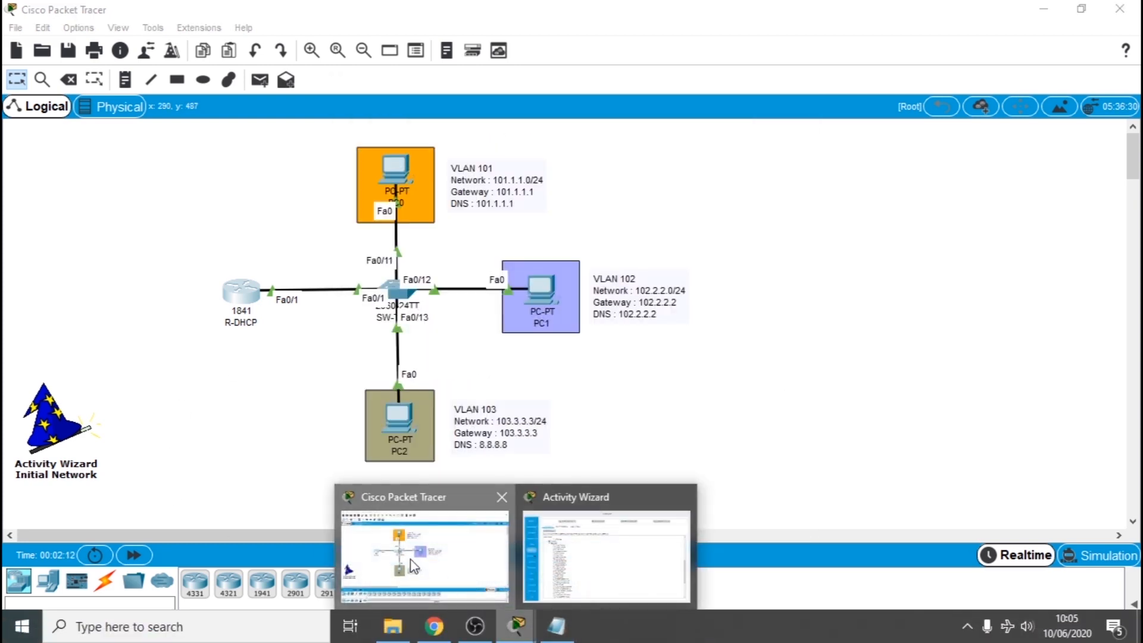
pyautogui.click(599, 562)
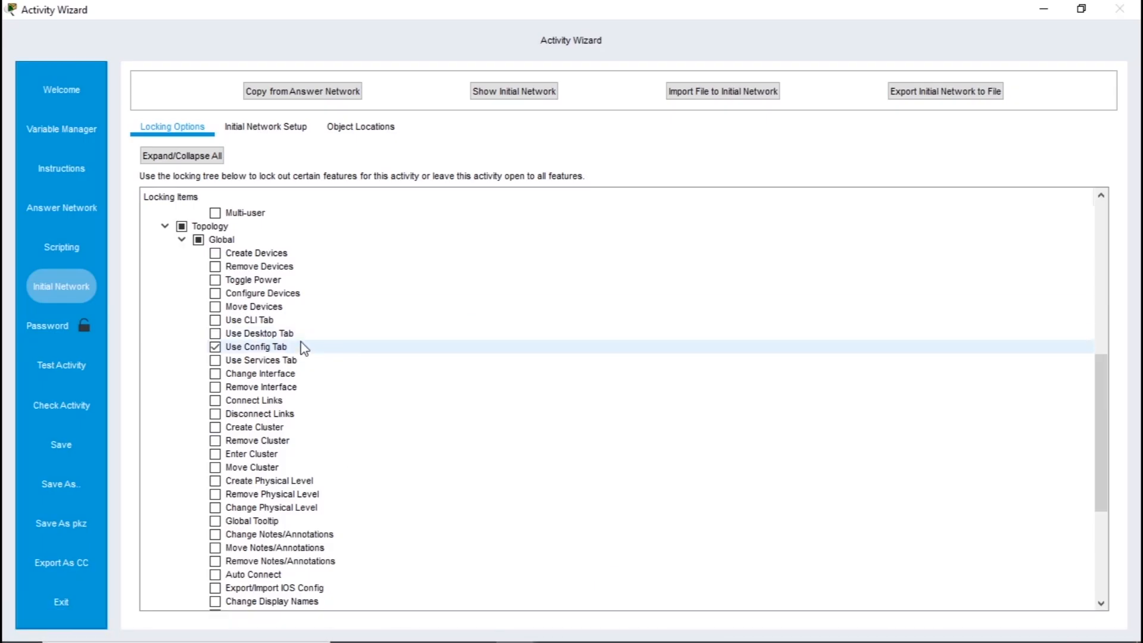
# Review the remaining global topology locks and the Initial Network Setup items, and collapse the Interface and Topology locking groups
pyautogui.scroll(-3, 284, 413)
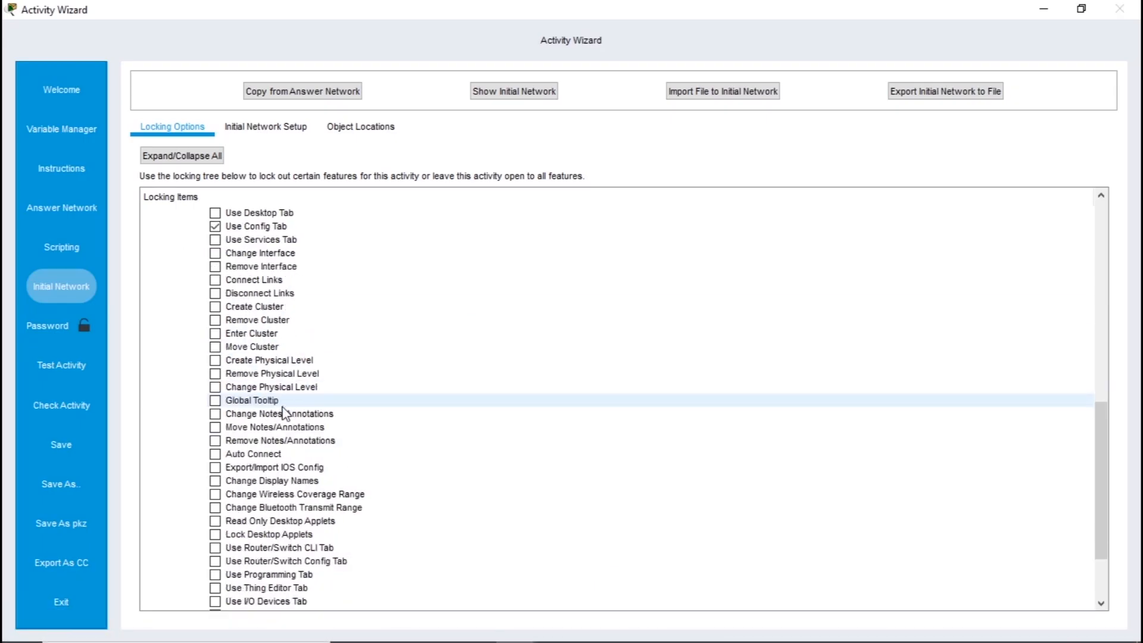
pyautogui.scroll(-3, 284, 413)
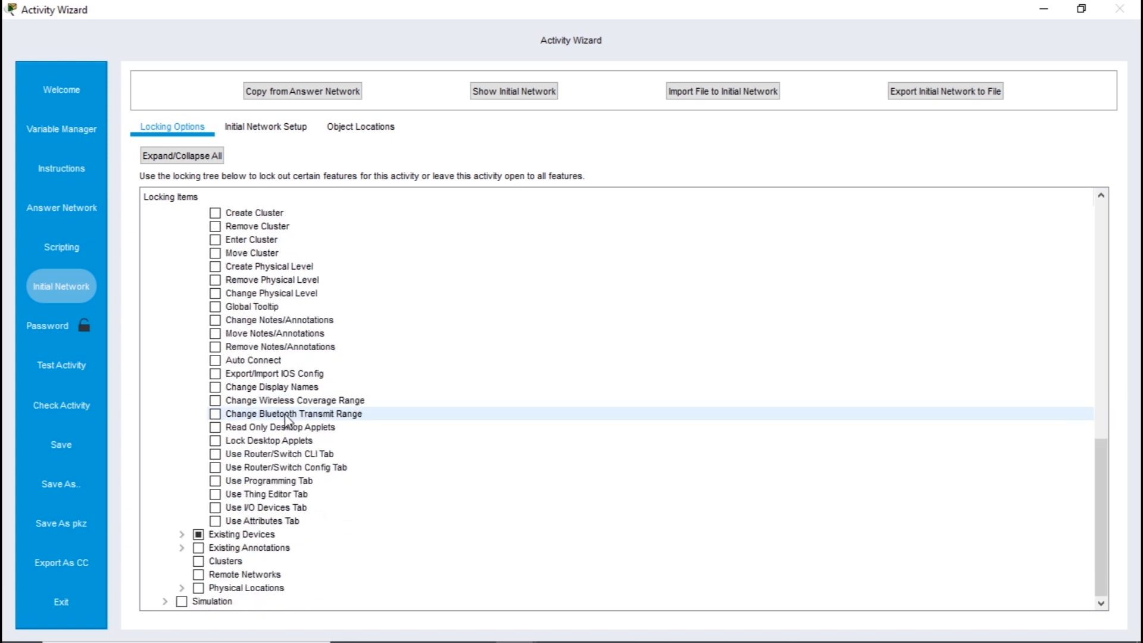
pyautogui.scroll(10, 267, 464)
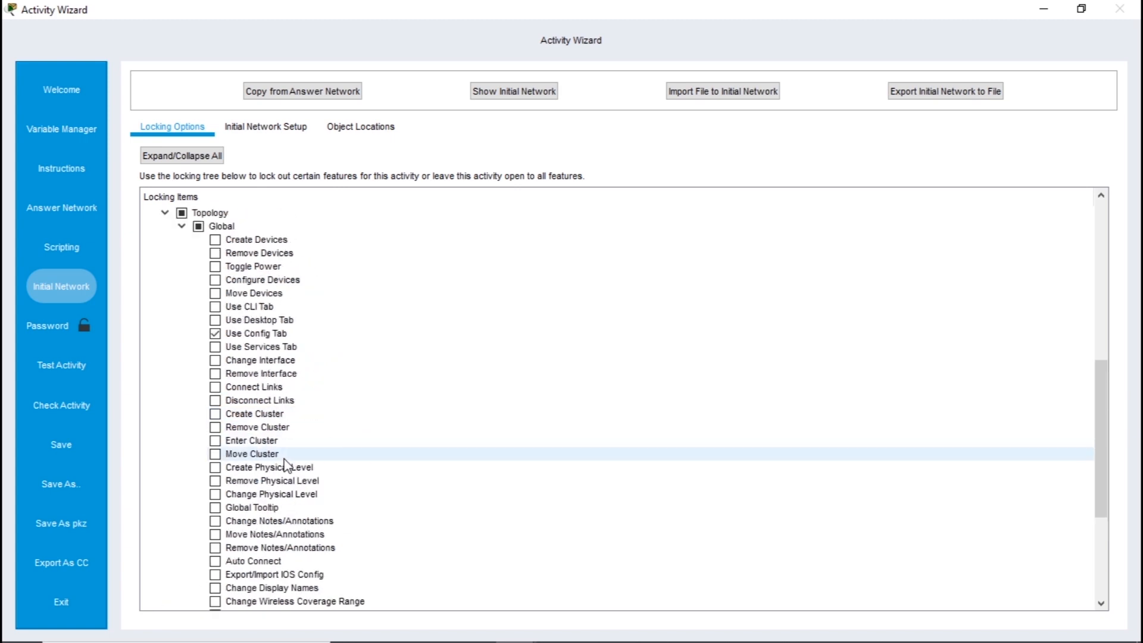
pyautogui.click(165, 226)
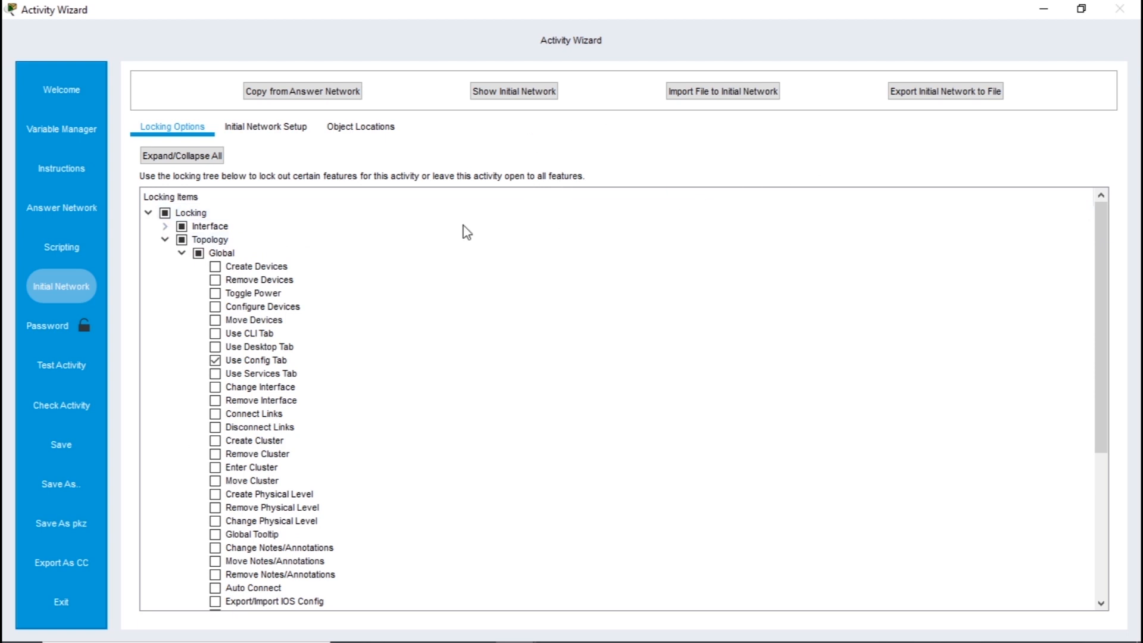
pyautogui.click(257, 127)
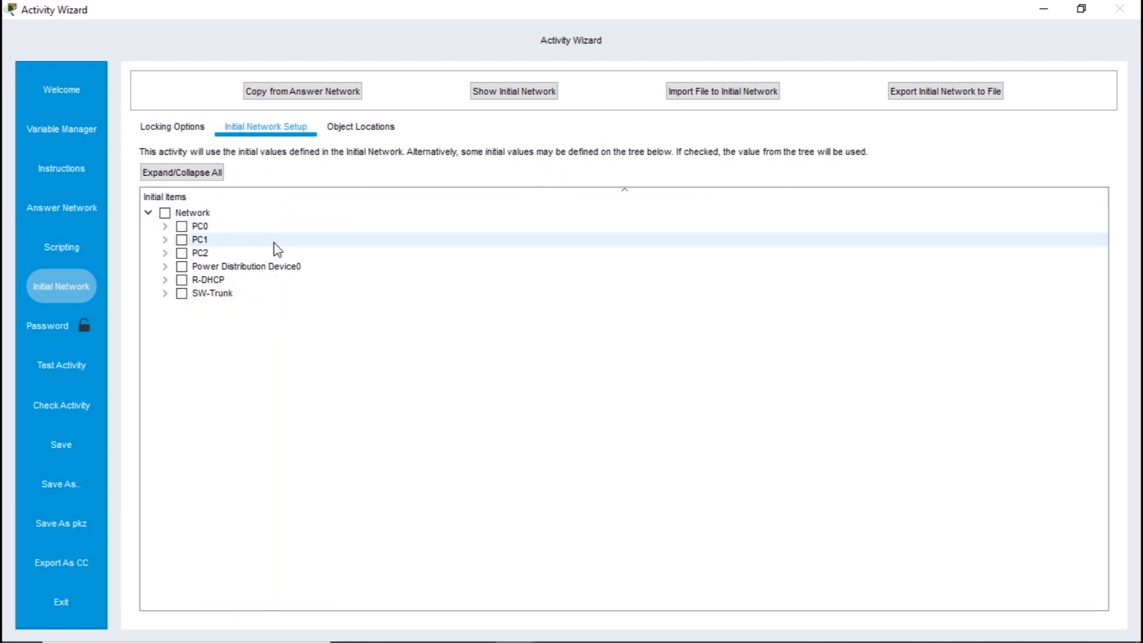
pyautogui.click(165, 134)
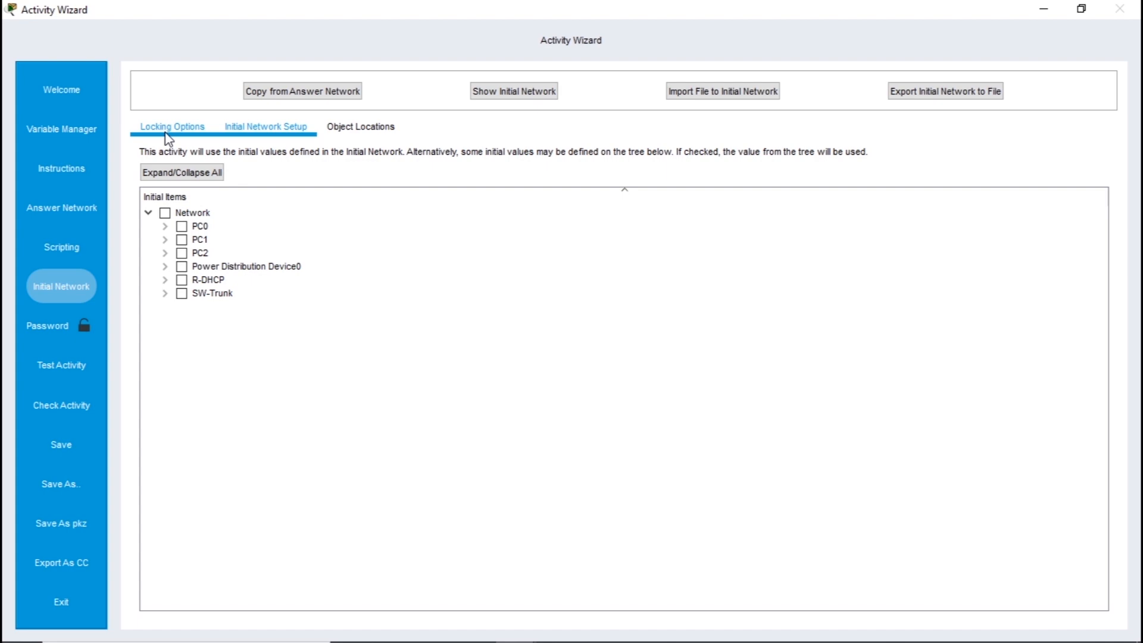
pyautogui.click(366, 127)
pyautogui.click(265, 131)
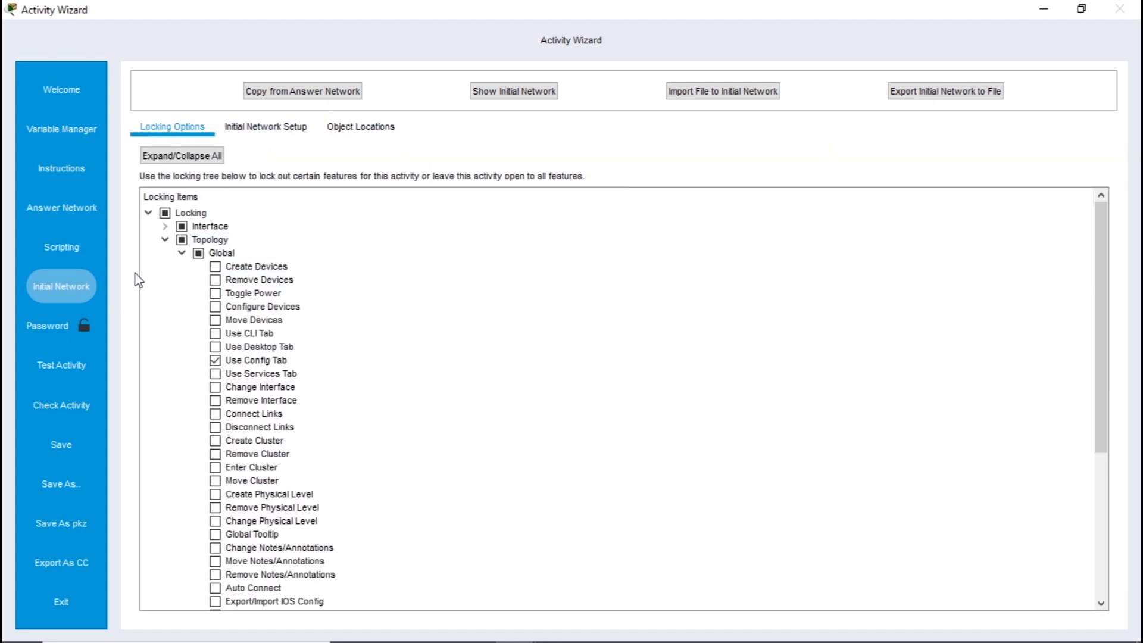
pyautogui.click(165, 239)
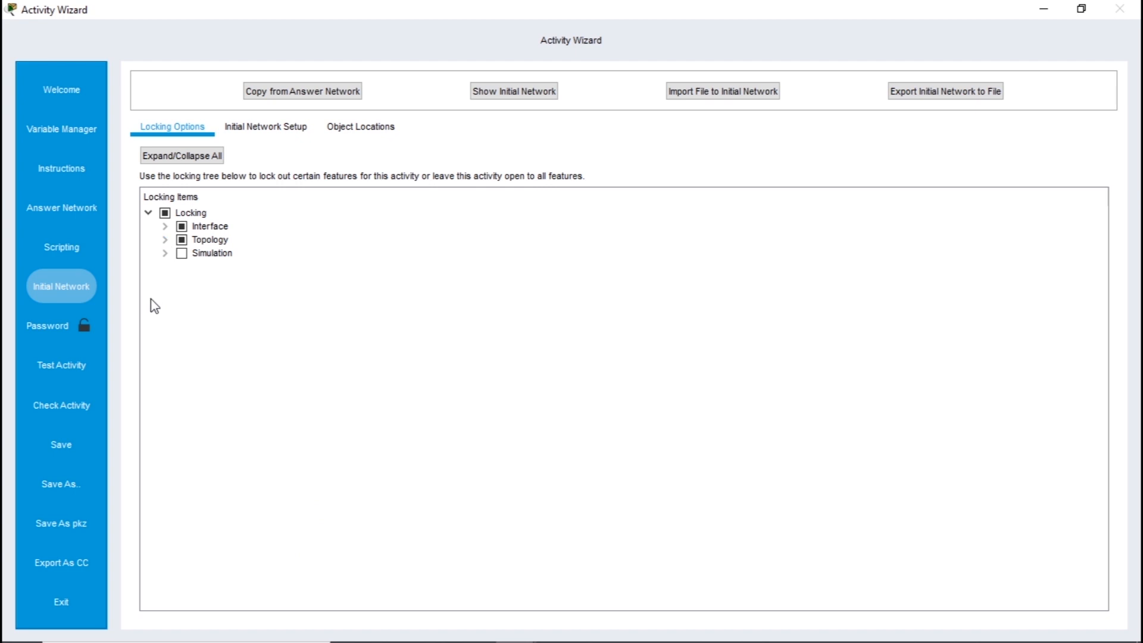
# Enter and confirm the activity password, and enable password protection for the Activity Wizard
pyautogui.click(70, 338)
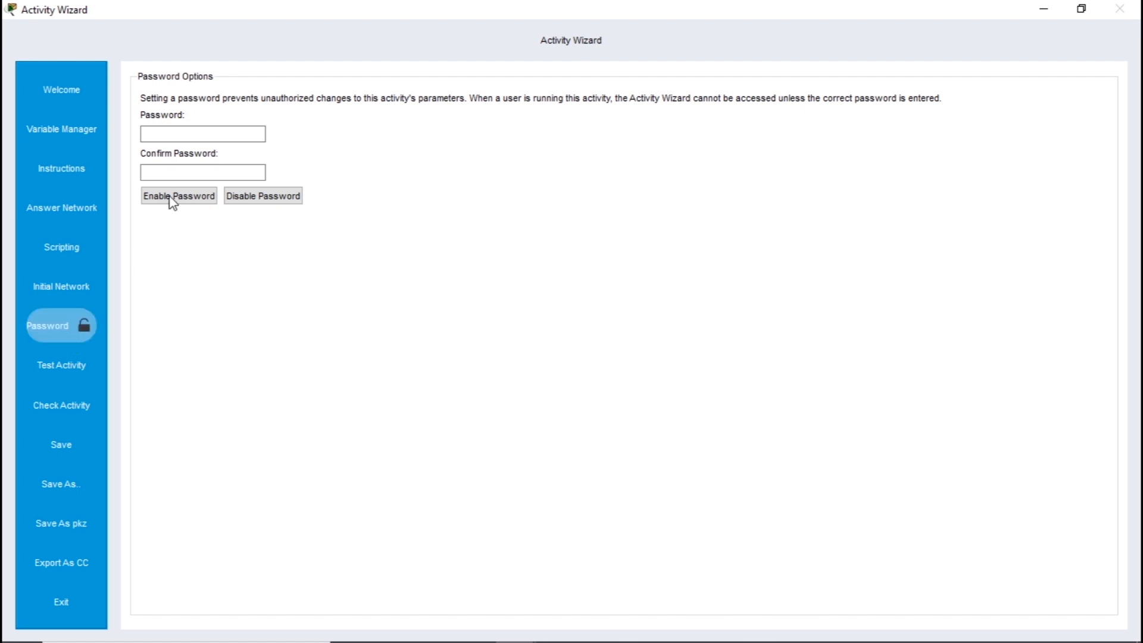
pyautogui.click(181, 136)
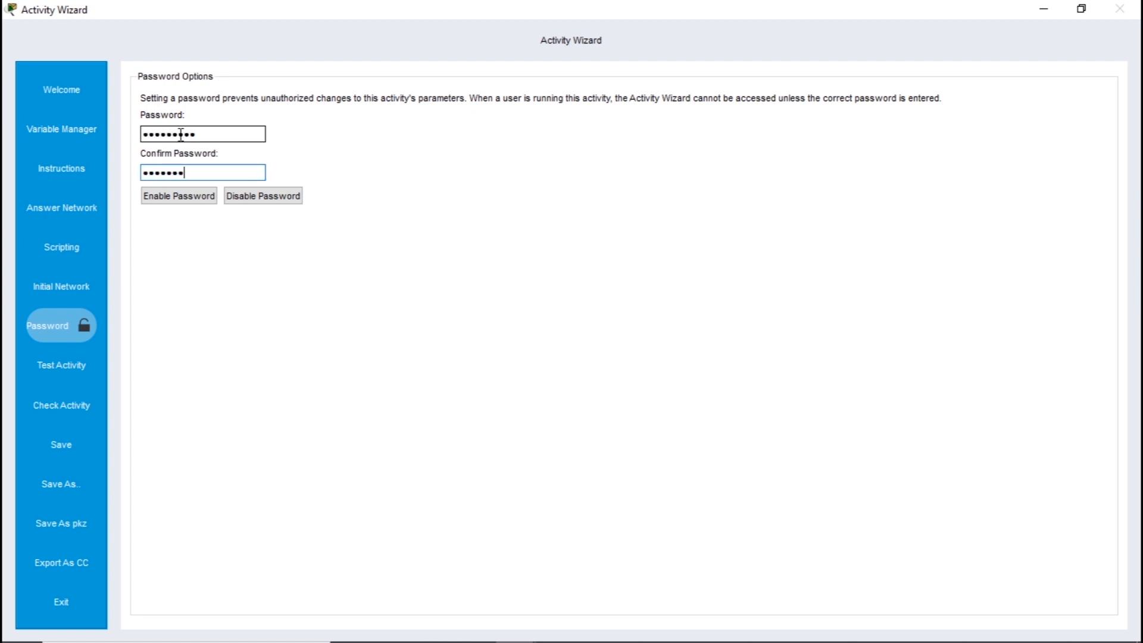
pyautogui.click(213, 198)
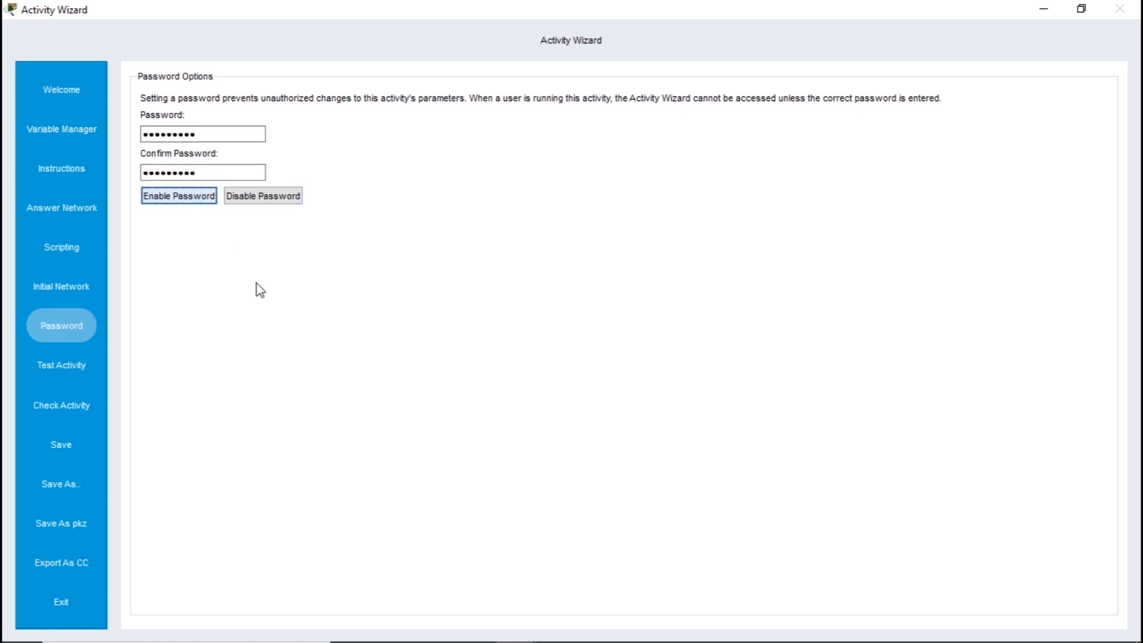
# Start the activity test and try to fast-forward time with the instructions window out of the way
pyautogui.click(69, 372)
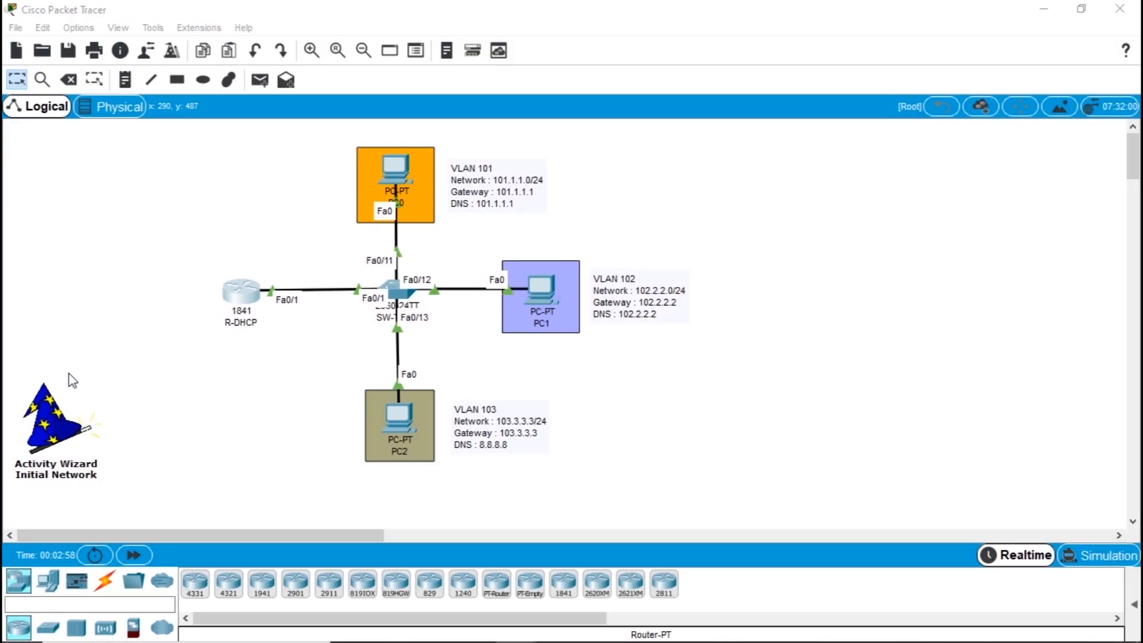
pyautogui.moveTo(615, 198); pyautogui.dragTo(936, 173)
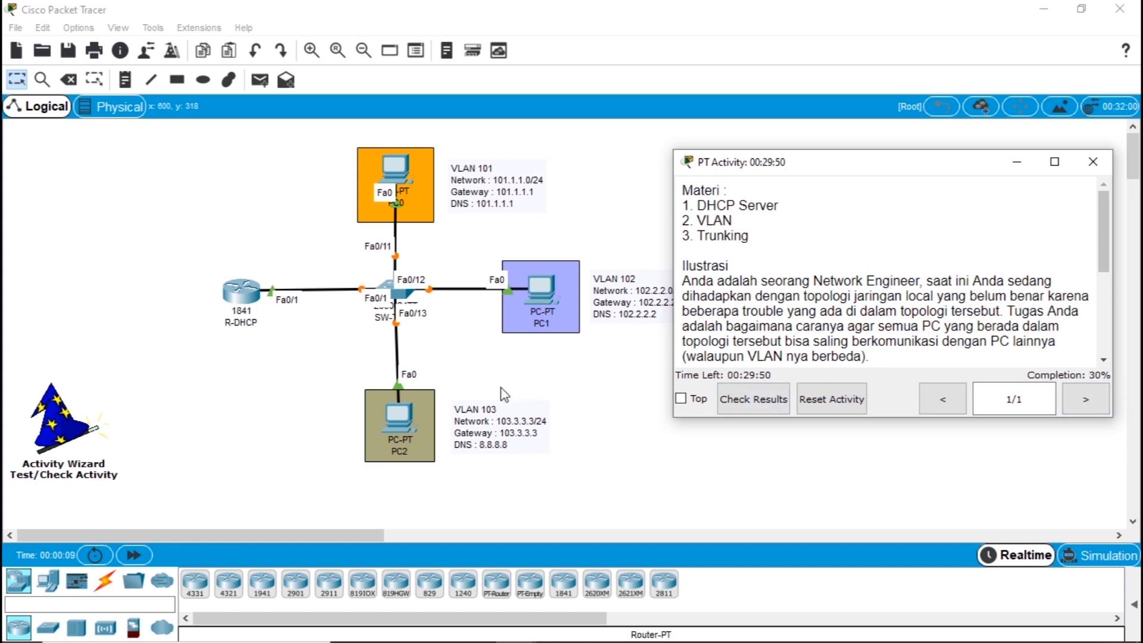
pyautogui.click(256, 445)
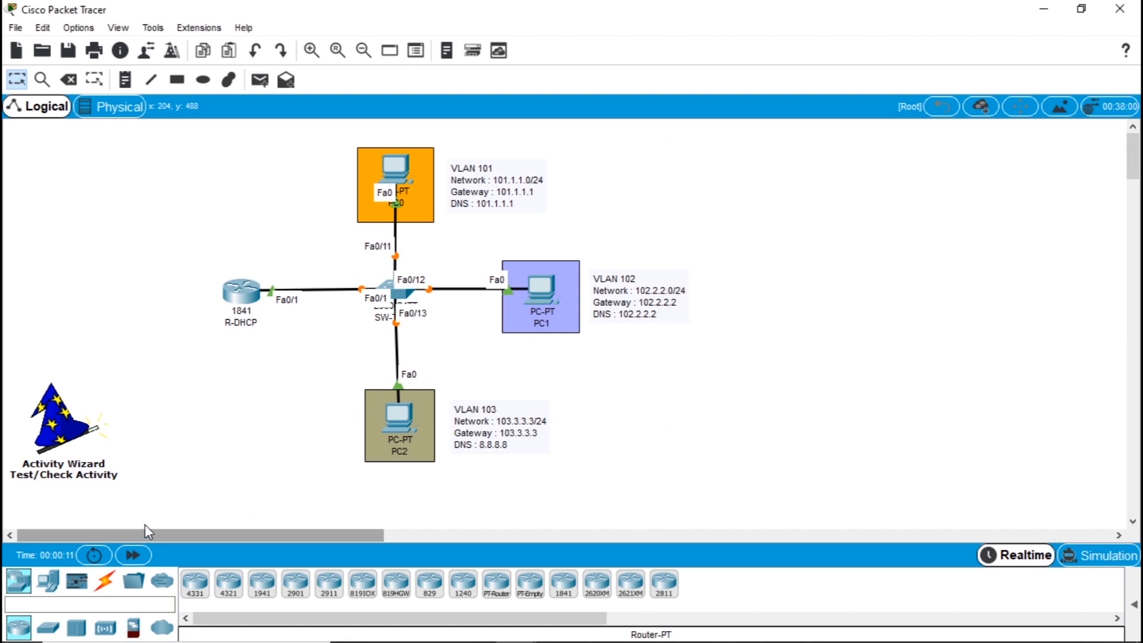
pyautogui.click(136, 555)
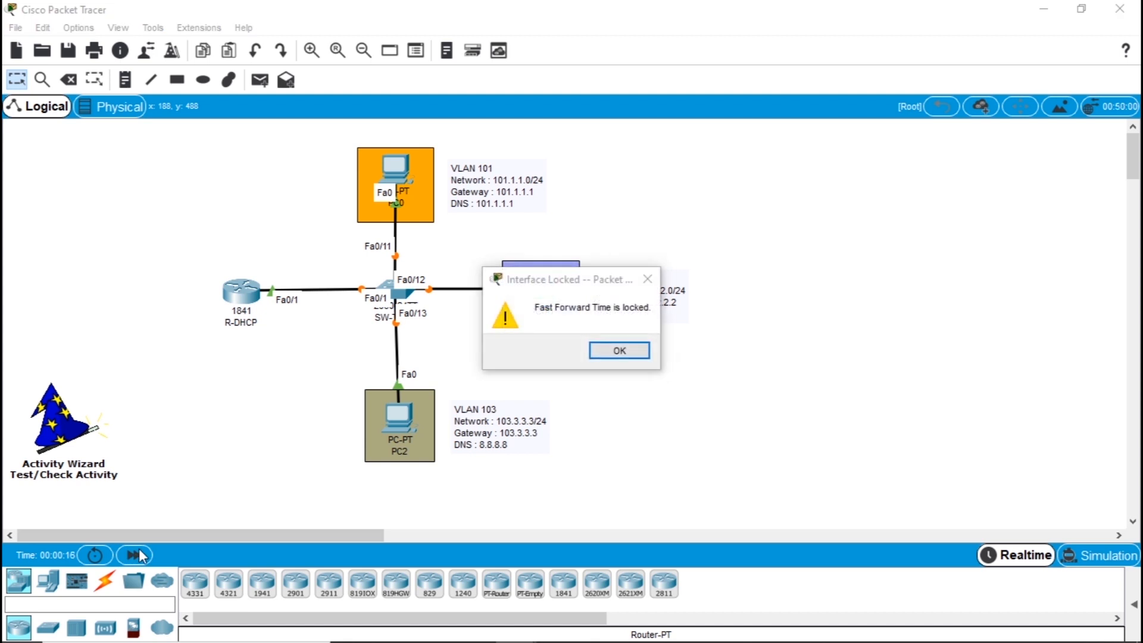
pyautogui.click(617, 352)
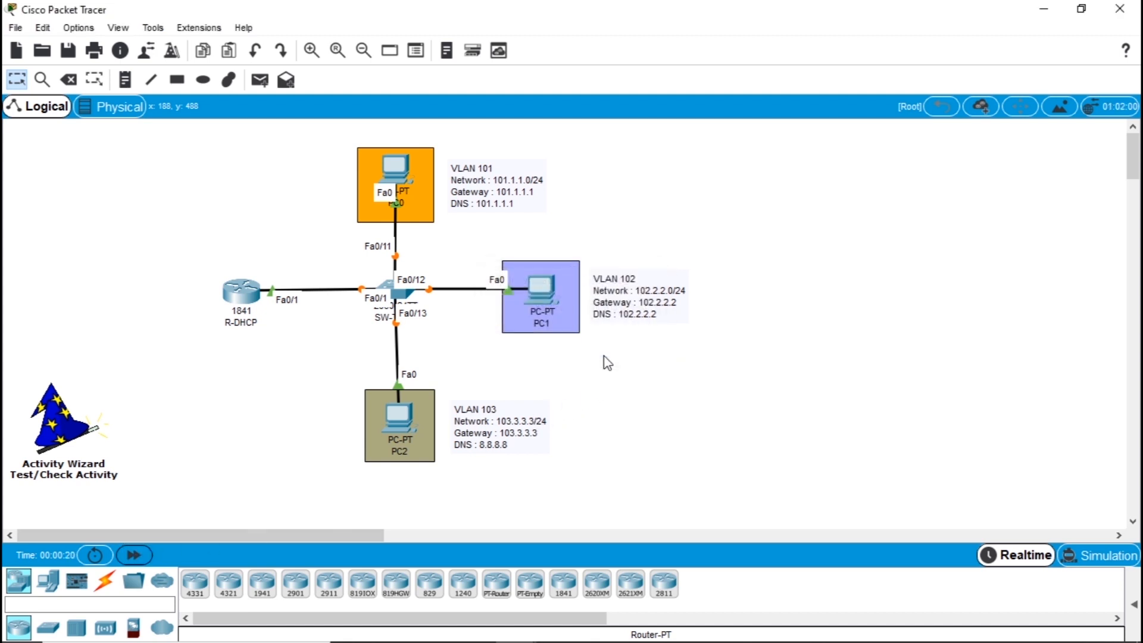
# Check that R-DHCP's Config page is locked in the activity test, and view its command line
pyautogui.doubleClick(235, 295)
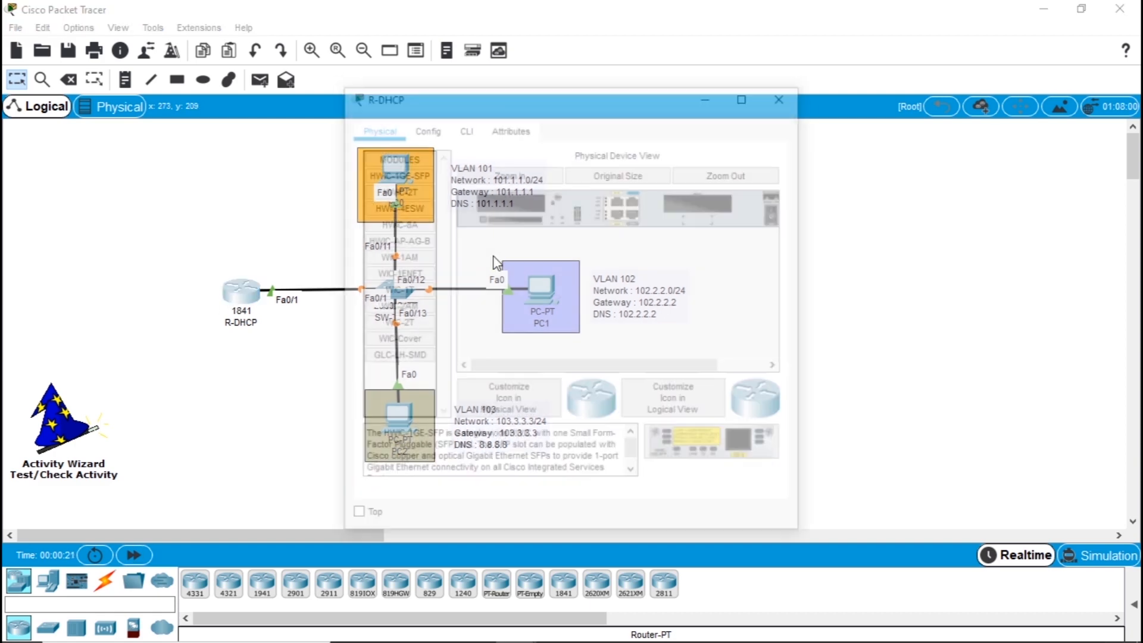
pyautogui.click(426, 128)
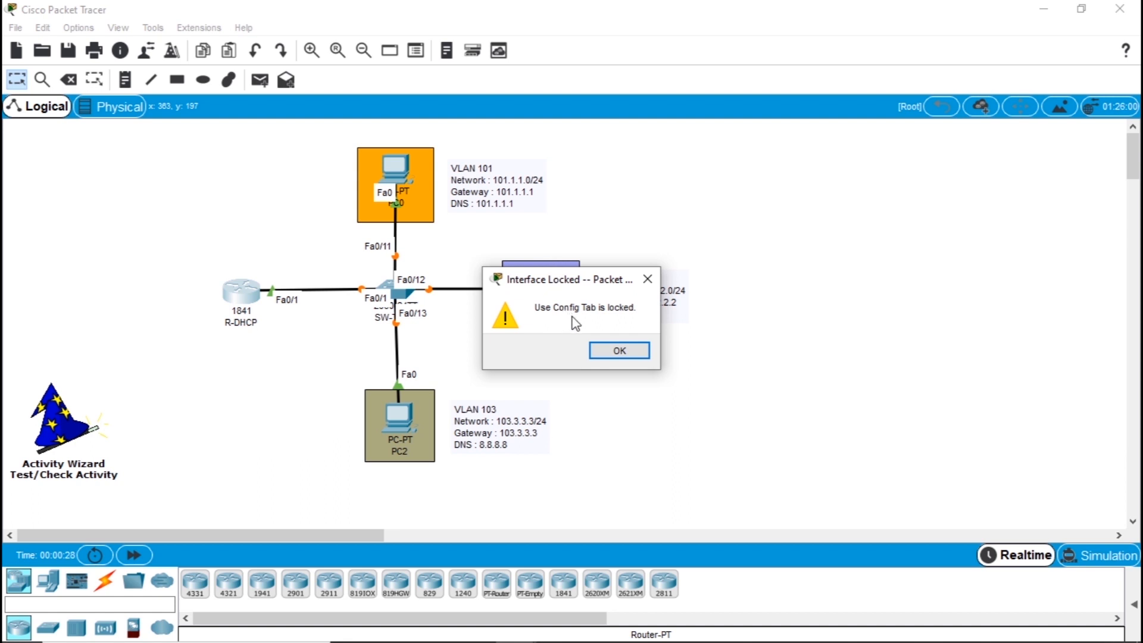
pyautogui.click(604, 353)
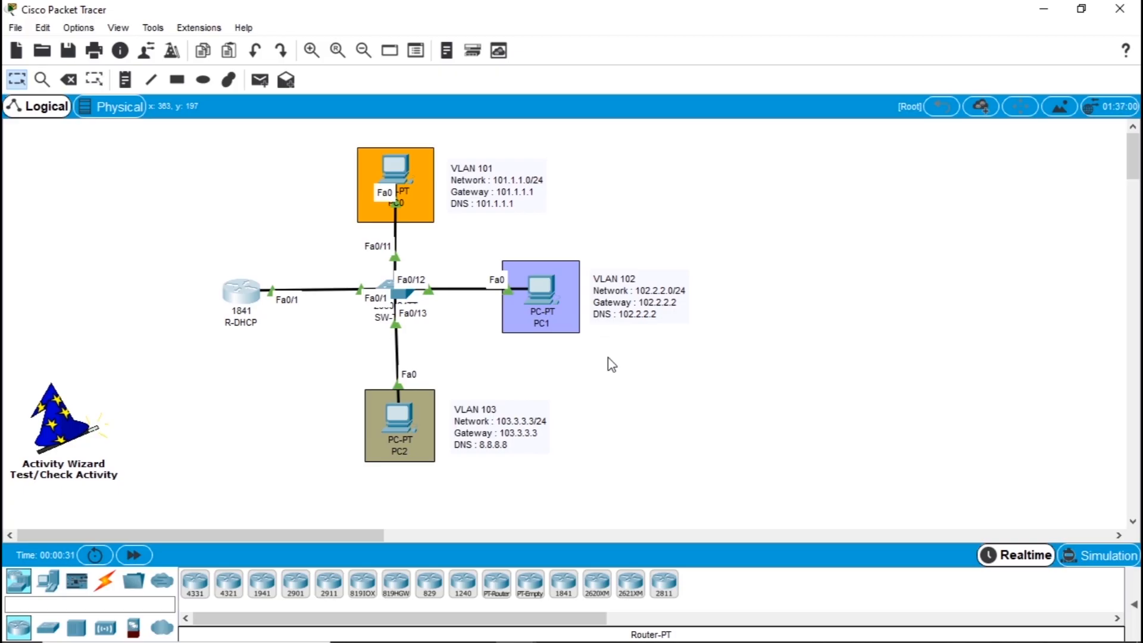
pyautogui.click(241, 296)
pyautogui.click(465, 127)
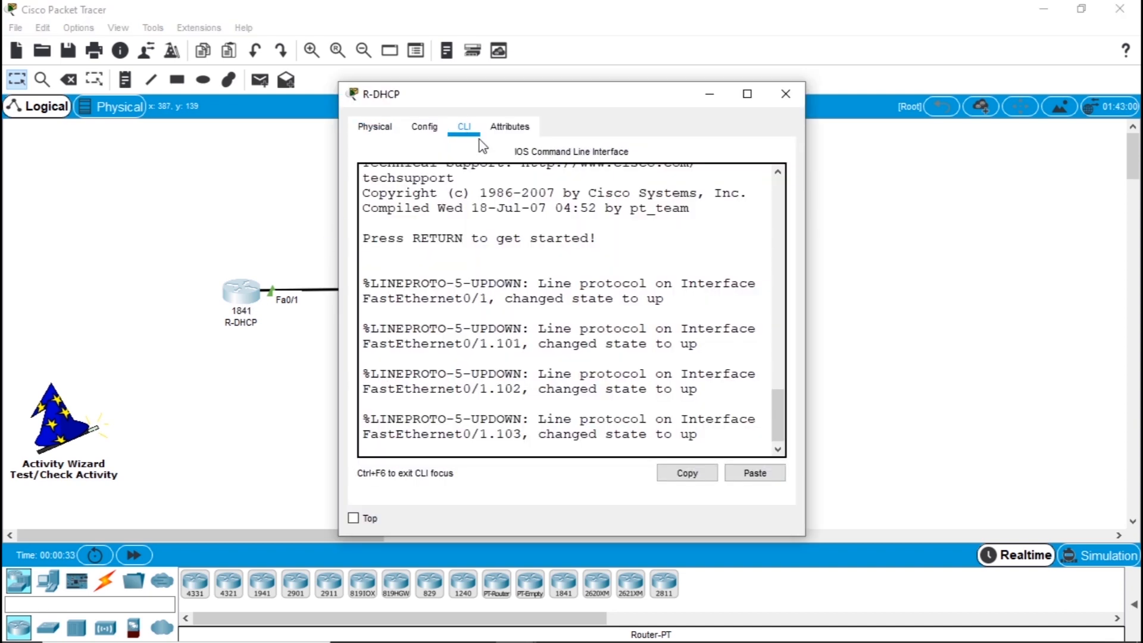
pyautogui.click(786, 94)
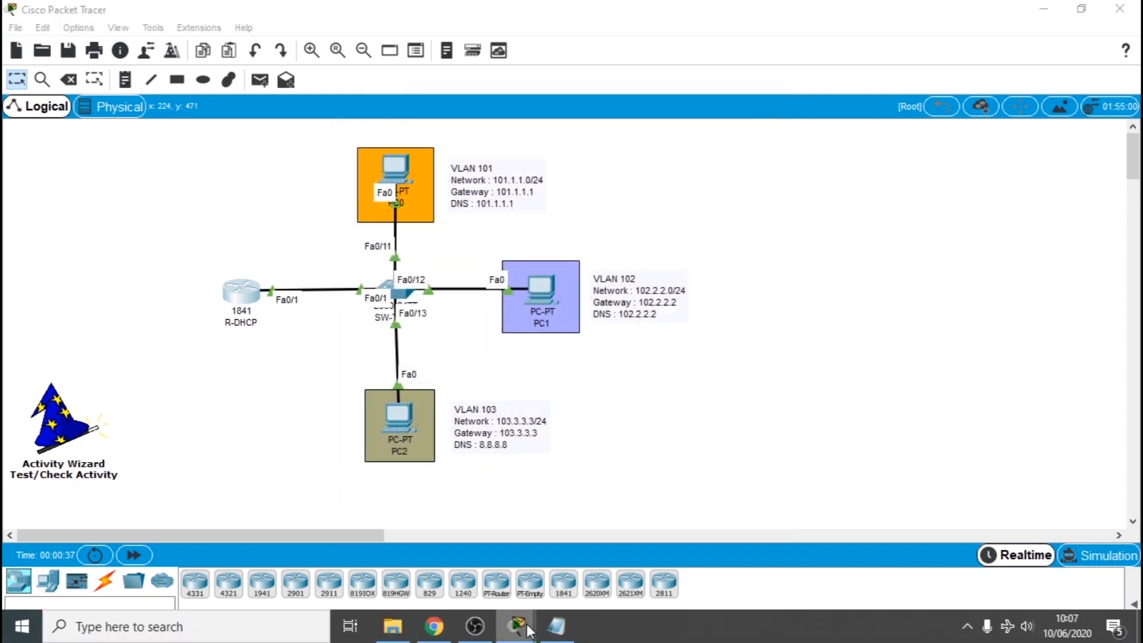
# Exit test mode and return to the Activity Wizard
pyautogui.moveTo(515, 625)
pyautogui.click(580, 549)
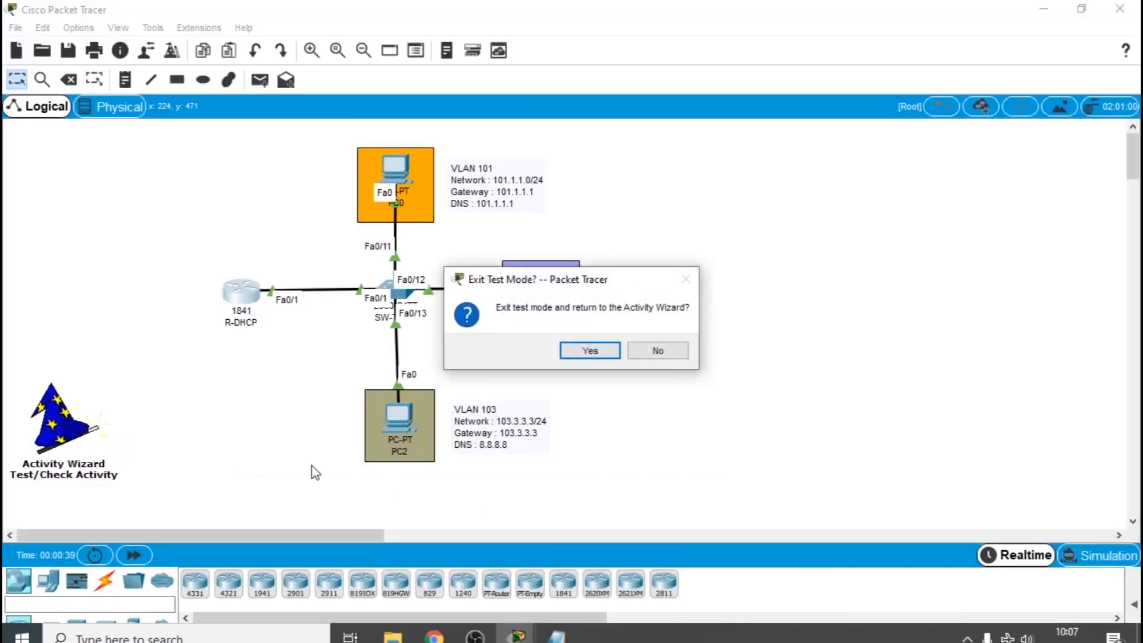
pyautogui.click(588, 349)
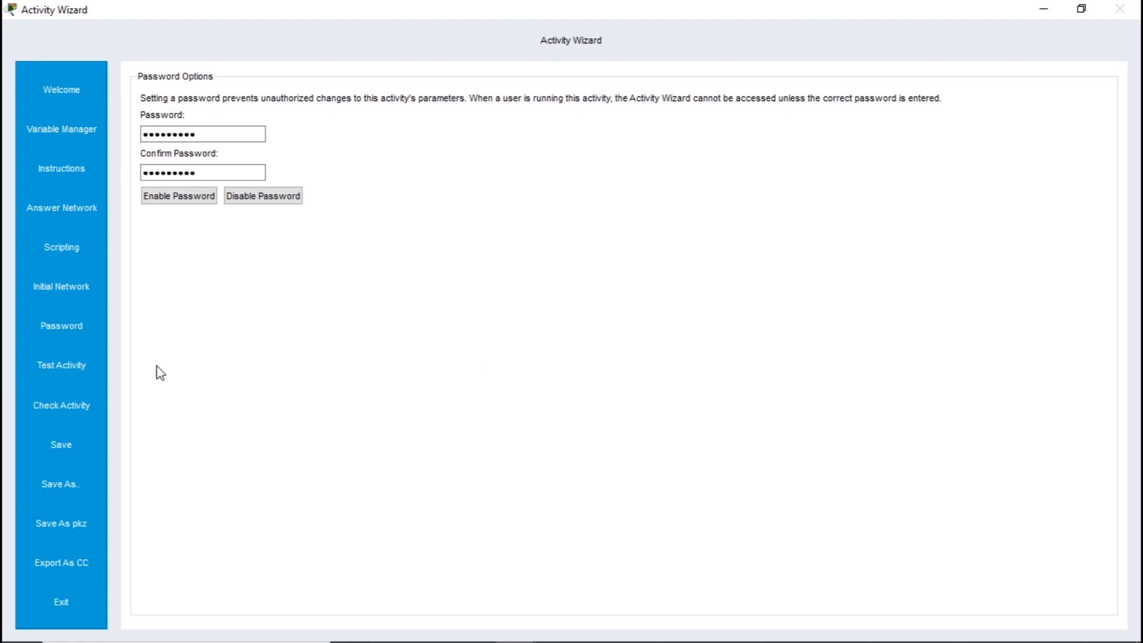
# Save the activity as "Exam DHCP, VLAN, Trunk" in New folder within the Tes PKA folder
pyautogui.click(61, 446)
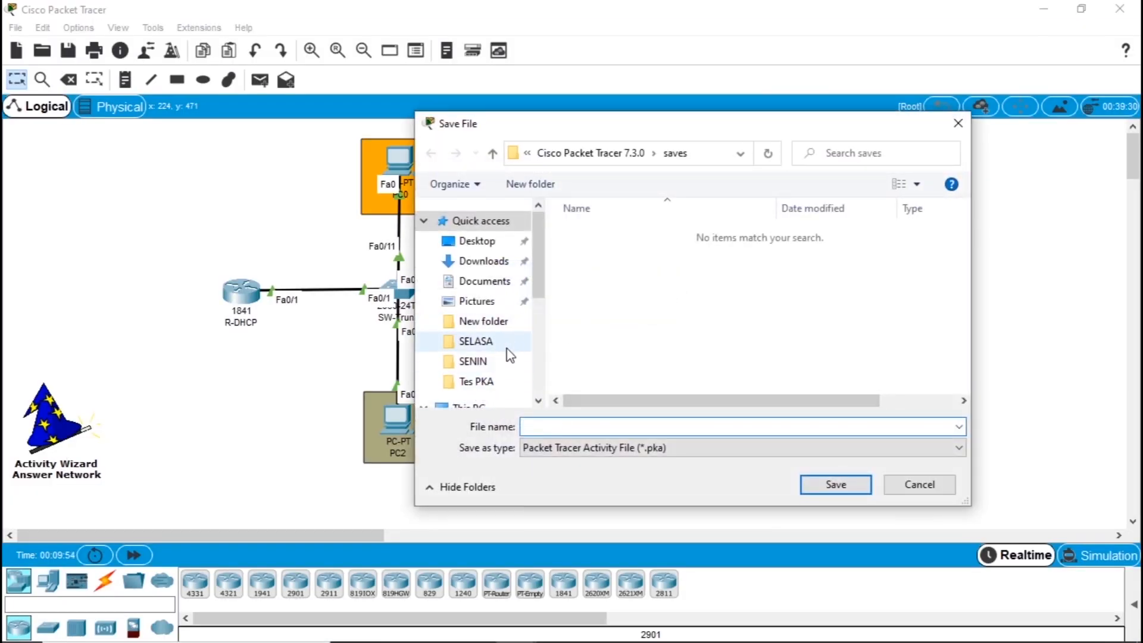
pyautogui.click(477, 382)
pyautogui.doubleClick(587, 232)
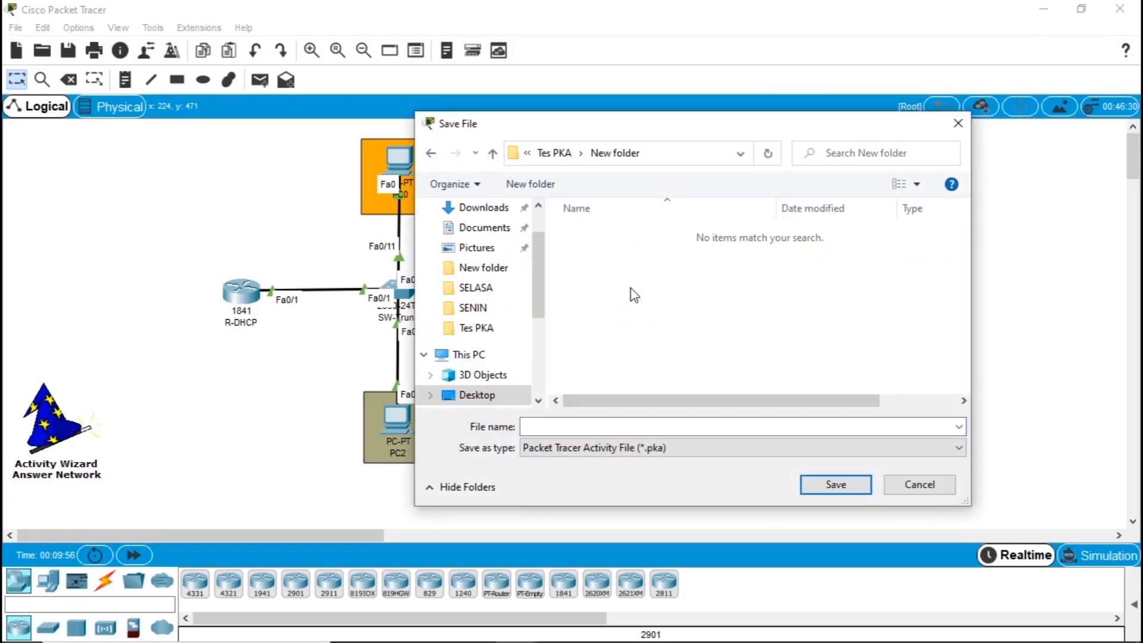
pyautogui.click(691, 426)
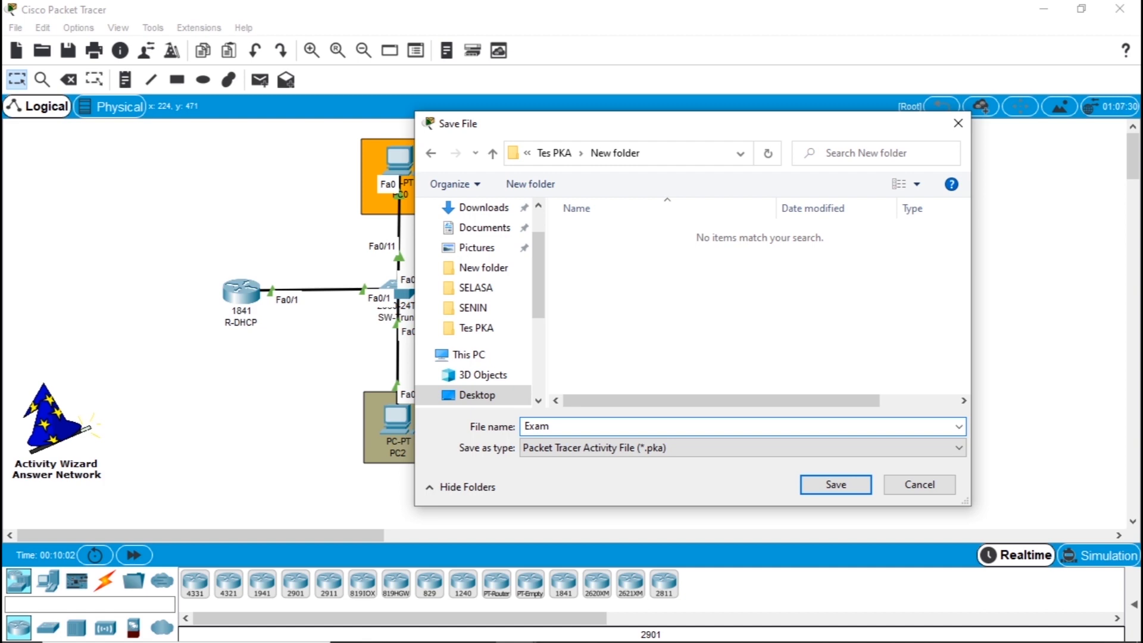
pyautogui.write('Exam DHCP, VLAN, Trunk')
pyautogui.press('Return')
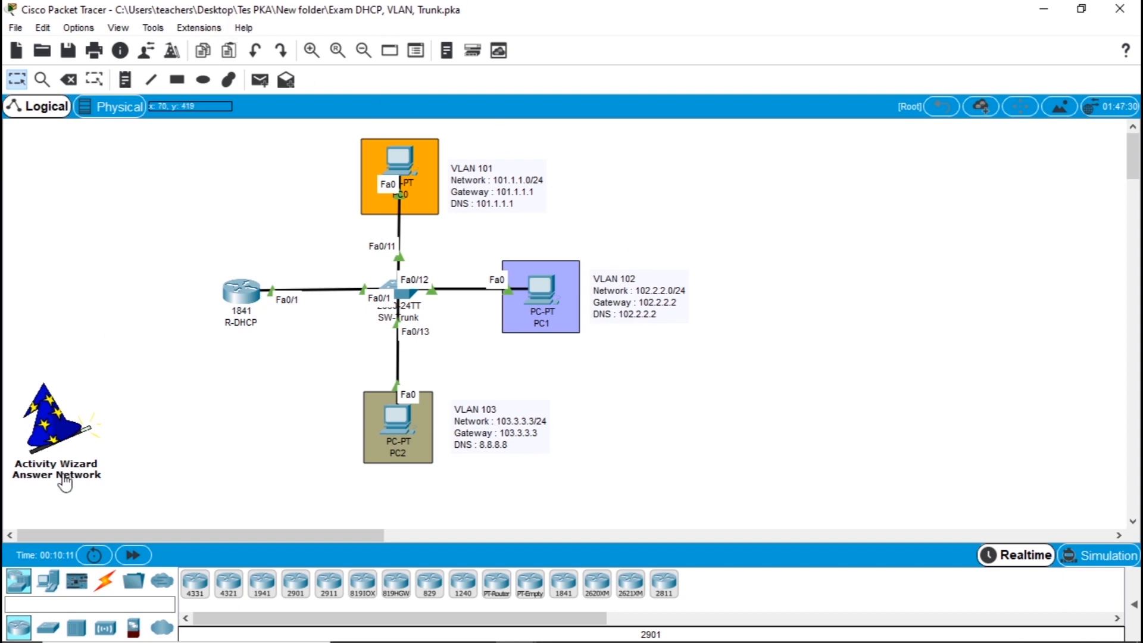
# Exit the Activity Wizard to a blank workspace, agreeing to save the network
pyautogui.moveTo(357, 642)
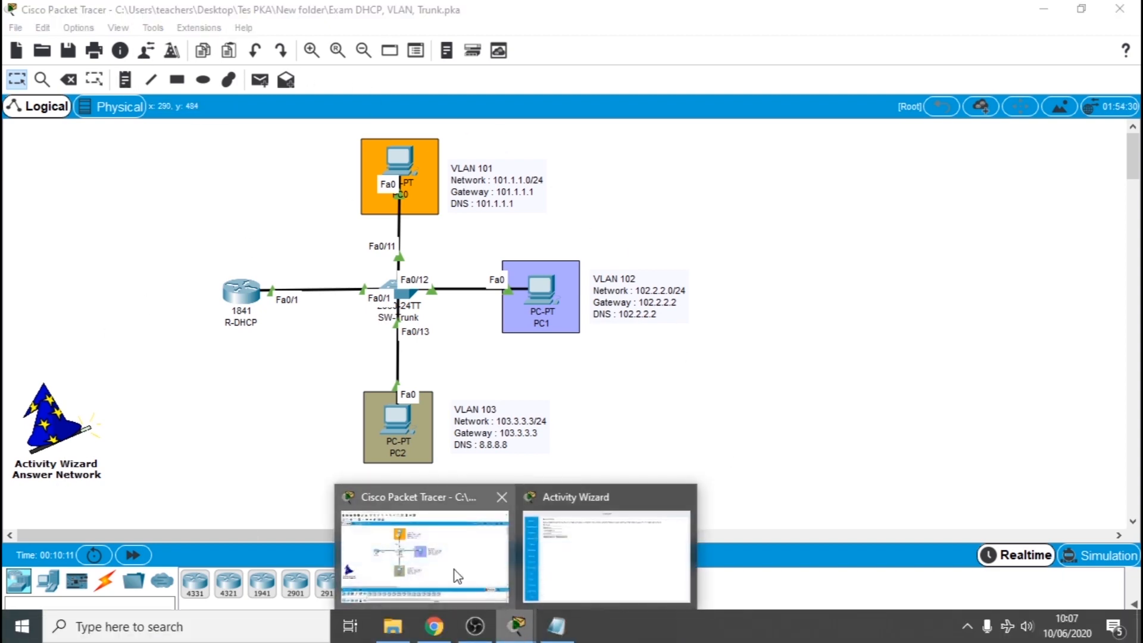
pyautogui.click(42, 437)
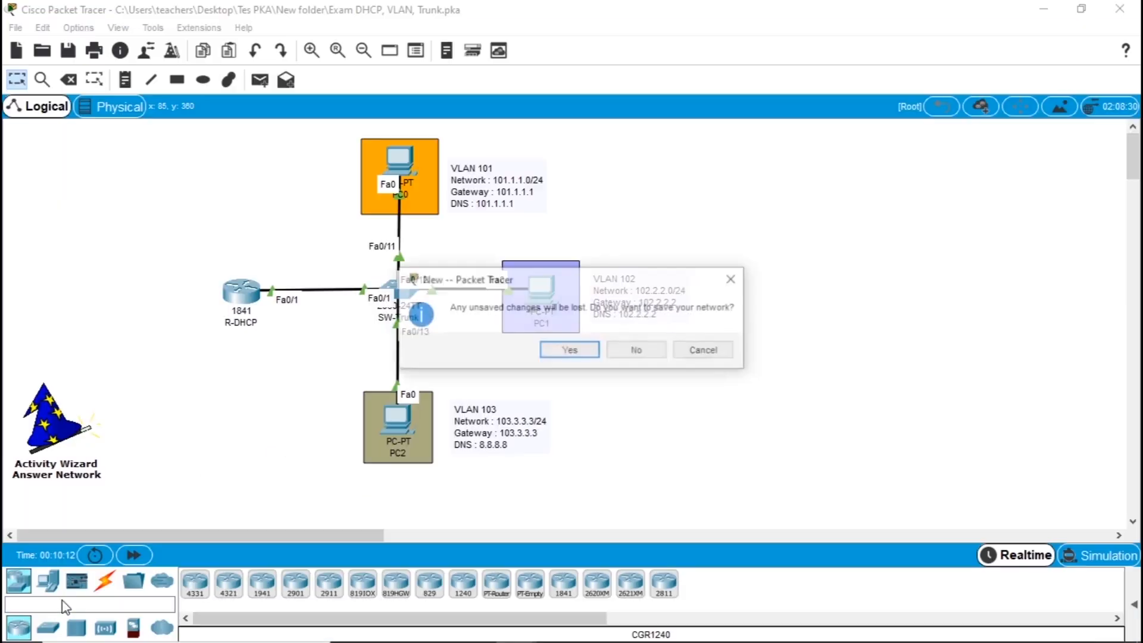
pyautogui.click(572, 352)
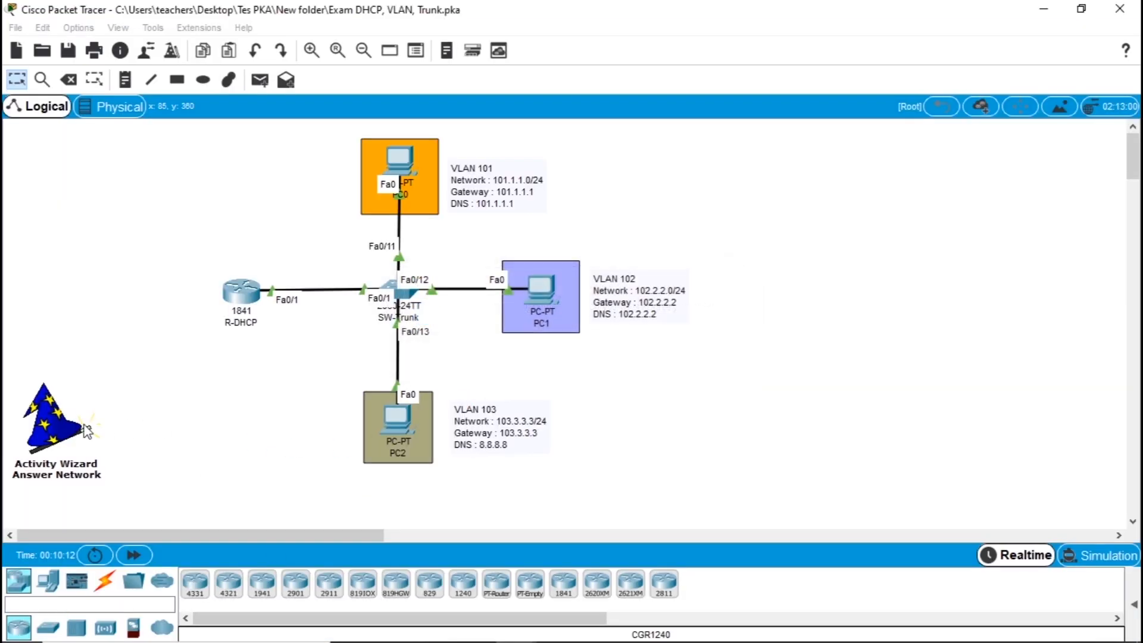
pyautogui.click(62, 426)
pyautogui.click(681, 359)
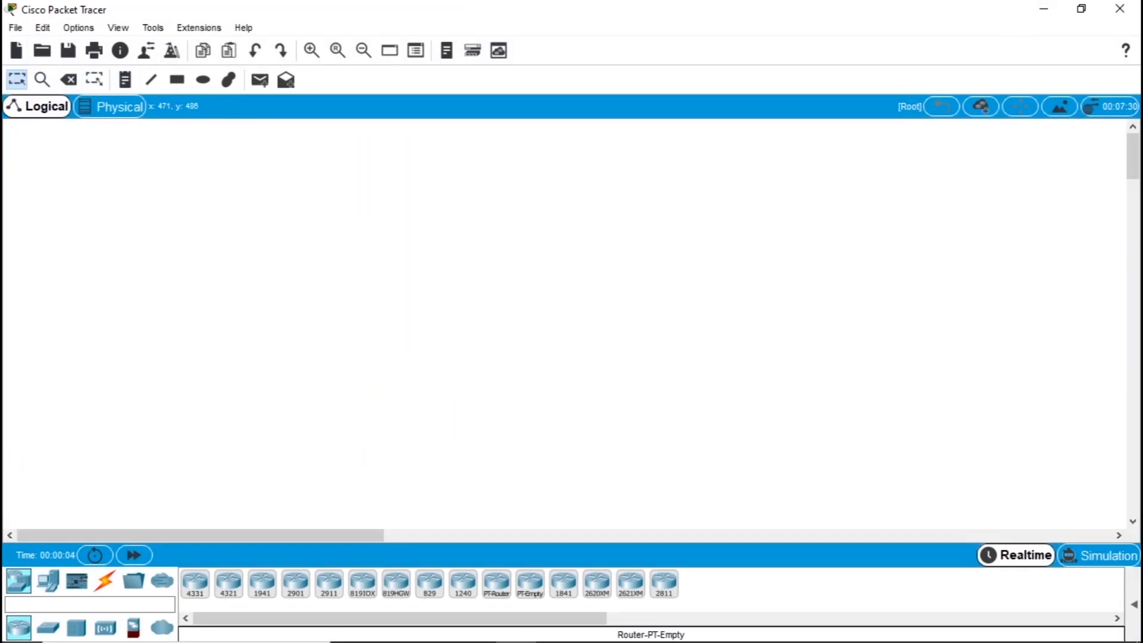
# Switch to File Explorer and open "Exam DHCP, VLAN, Trunk" from New folder within Tes PKA
pyautogui.moveTo(575, 641)
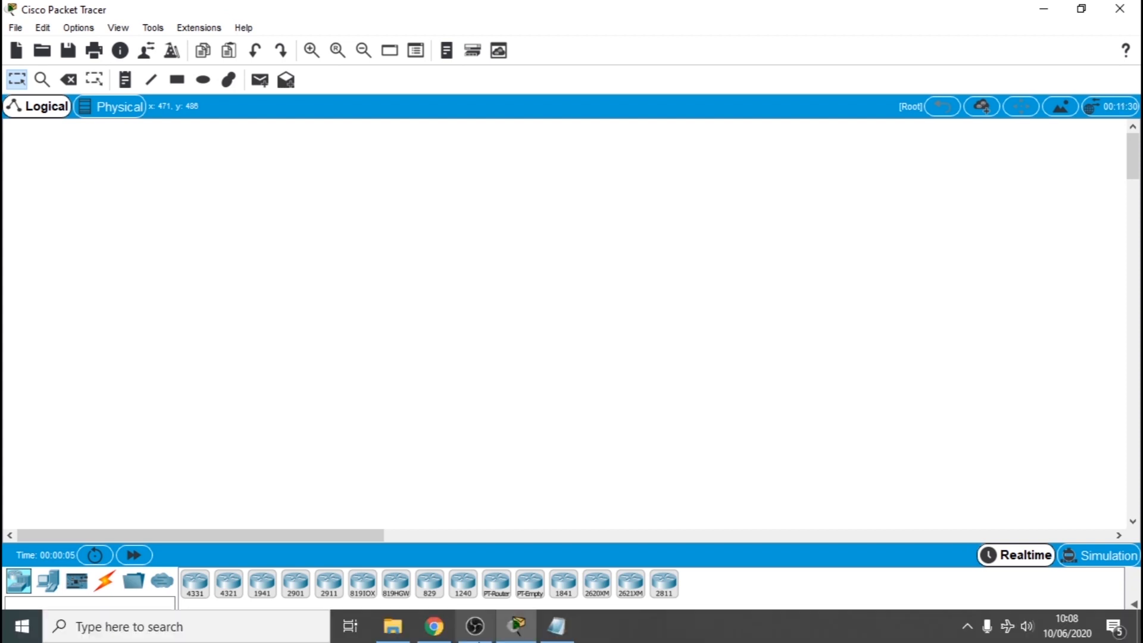
pyautogui.click(392, 626)
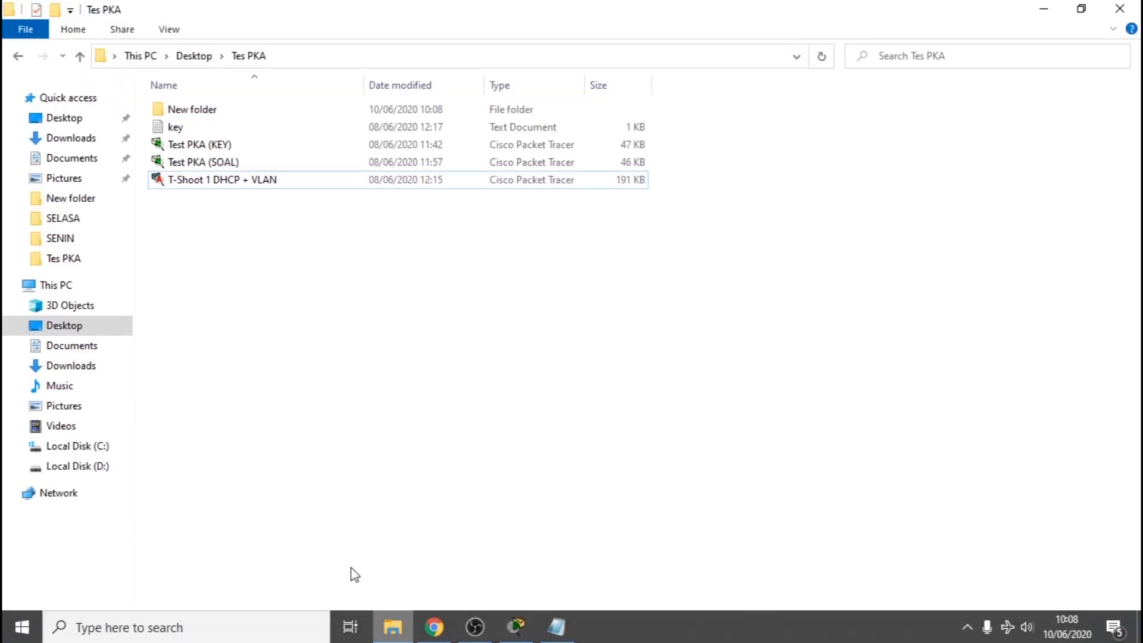
pyautogui.doubleClick(200, 112)
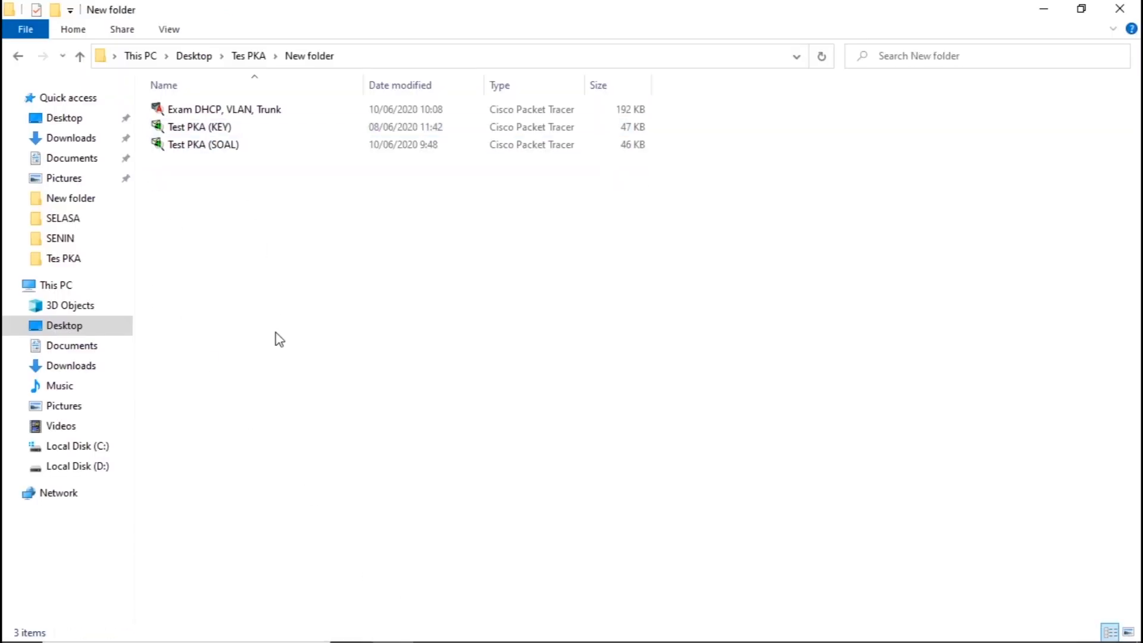
pyautogui.doubleClick(247, 113)
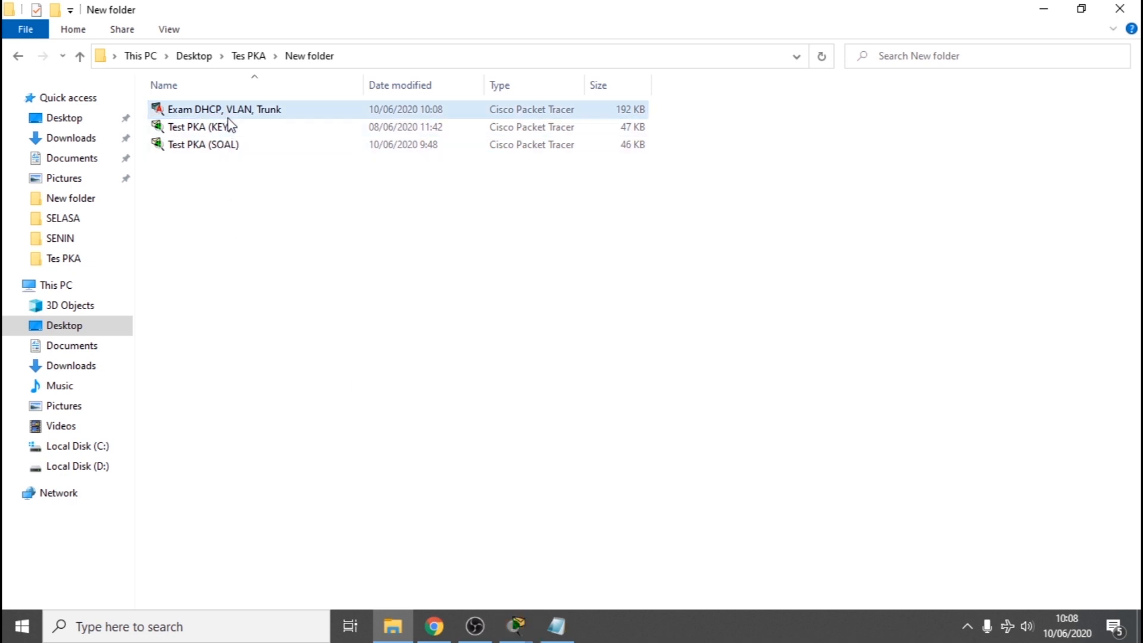
pyautogui.click(150, 106)
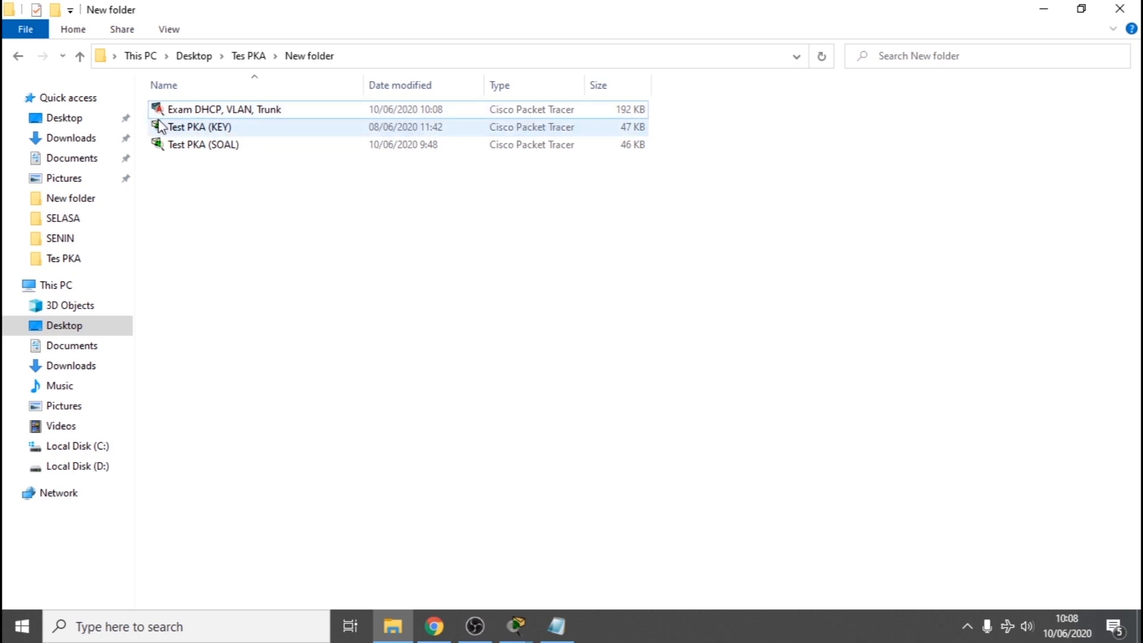
# Close the empty Packet Tracer window, bring up the exam topology with its instructions, and move the instructions clear of the devices
pyautogui.click(523, 632)
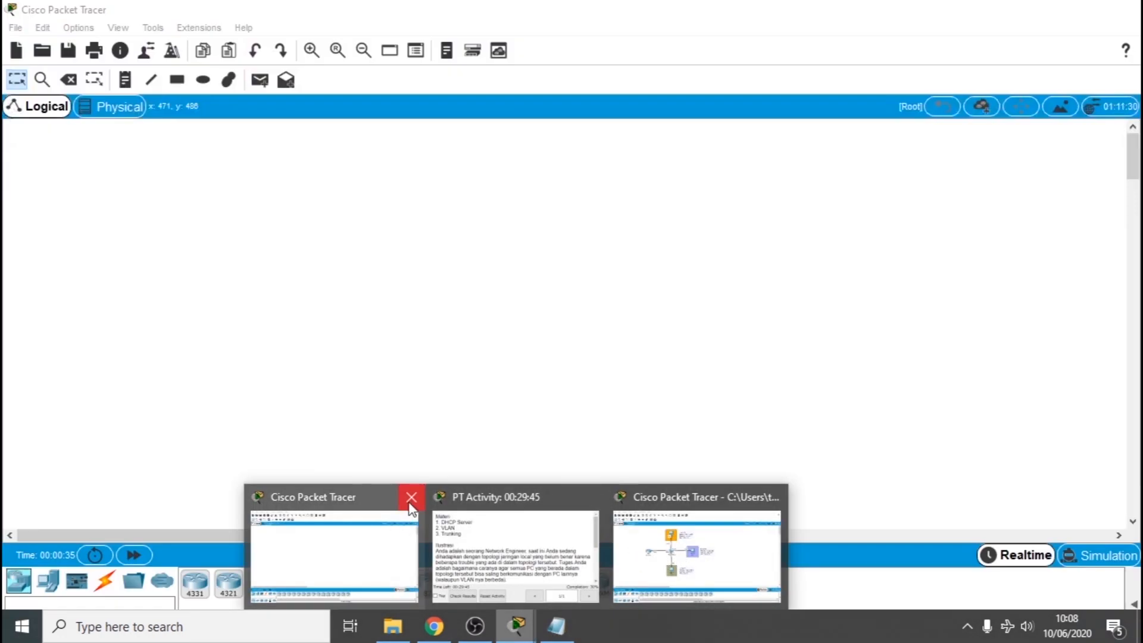
pyautogui.click(411, 503)
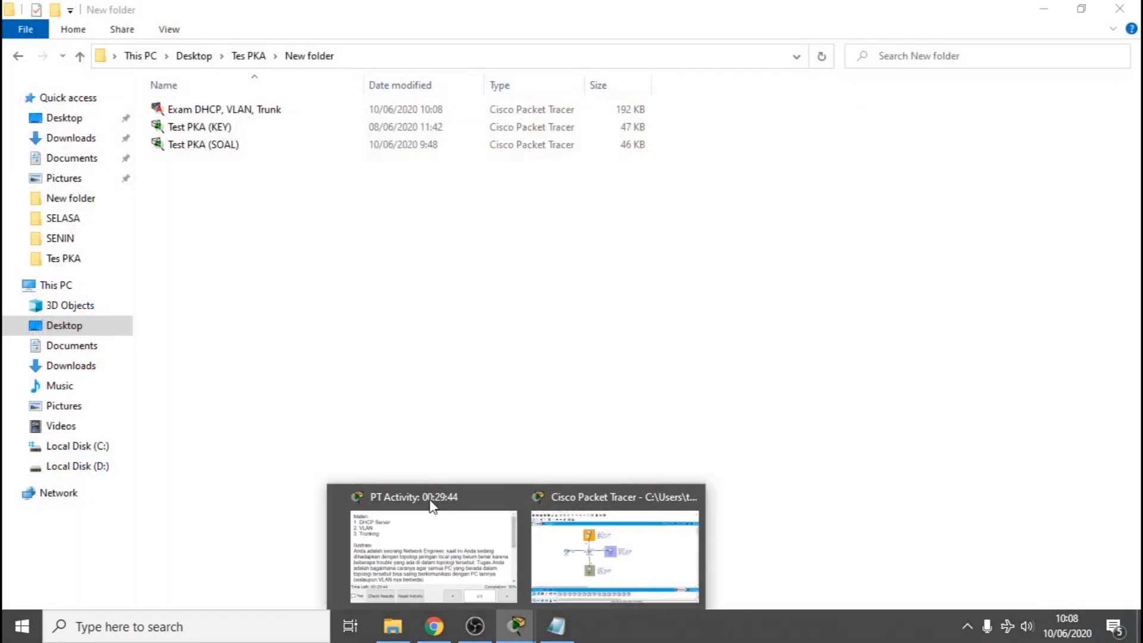
pyautogui.click(617, 524)
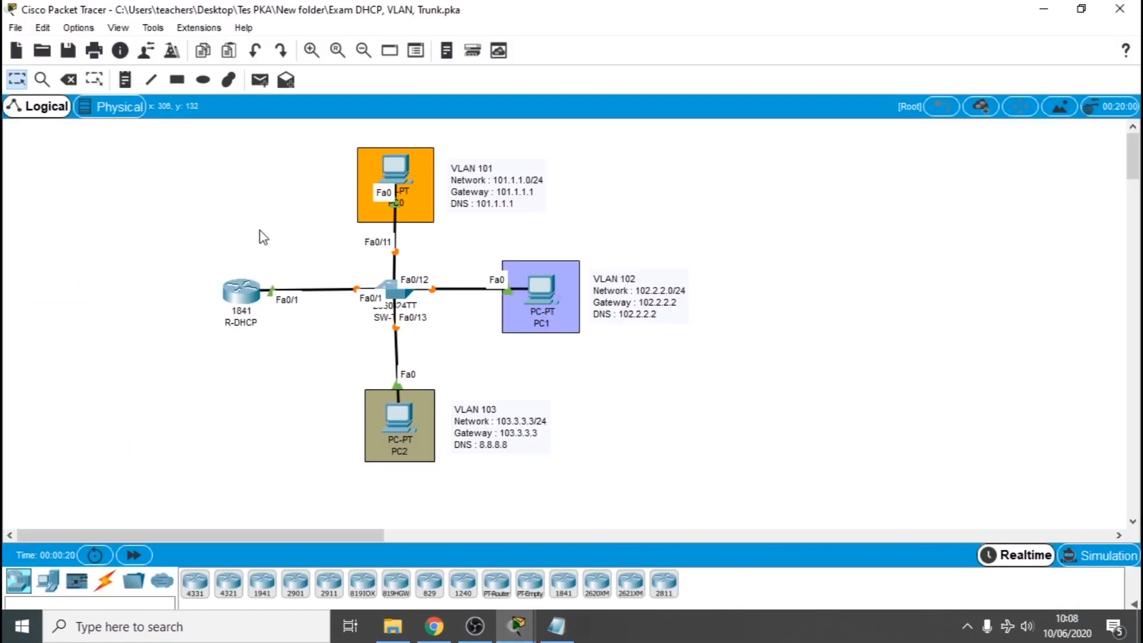
pyautogui.click(516, 625)
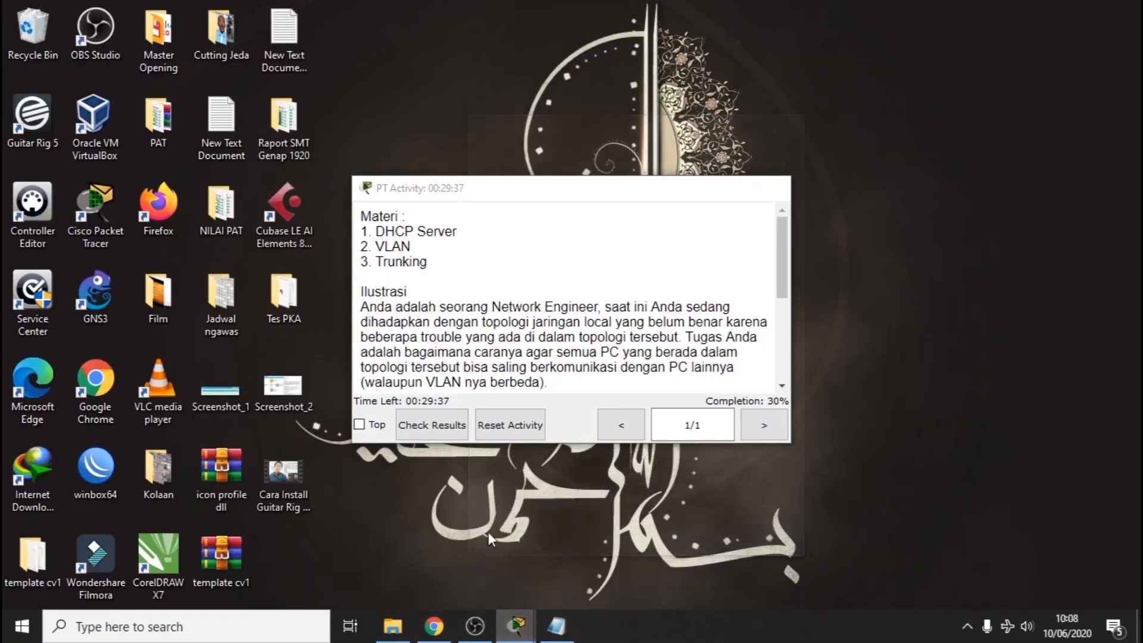
pyautogui.click(488, 531)
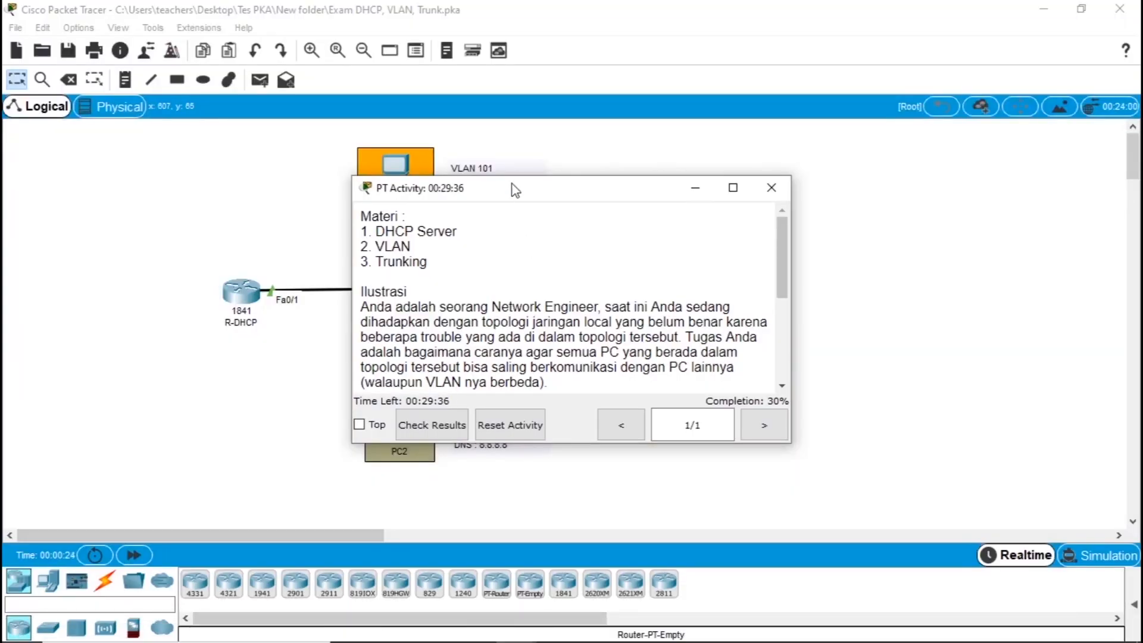
pyautogui.moveTo(512, 188); pyautogui.dragTo(856, 145)
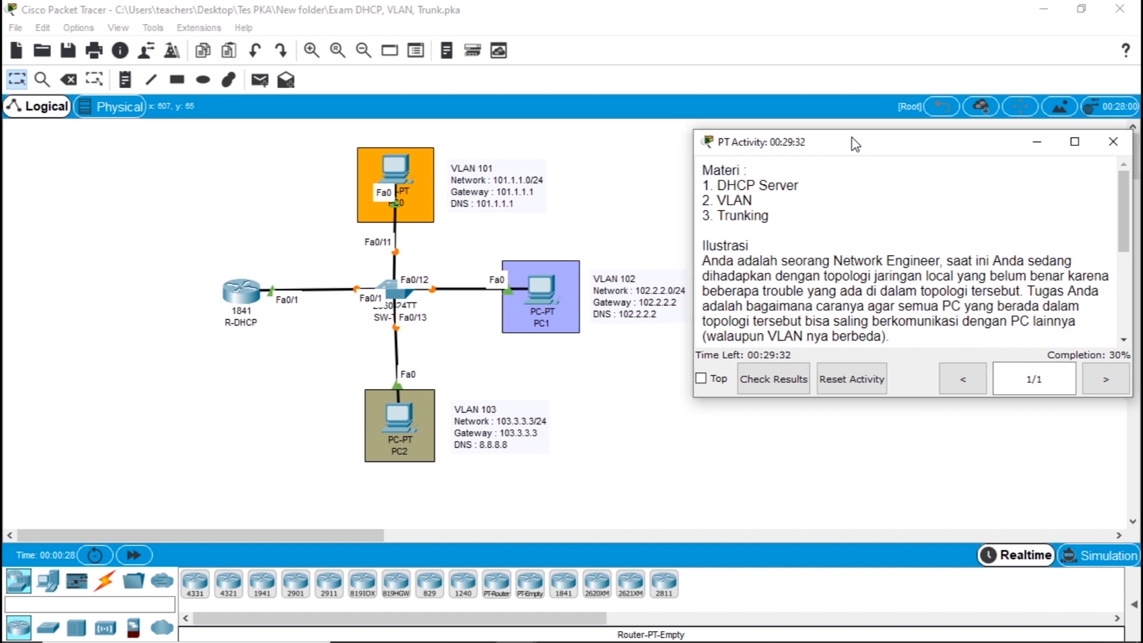
# Shrink the topology window to part of the screen and stretch the activity instructions to full screen height
pyautogui.click(241, 285)
pyautogui.moveTo(904, 3); pyautogui.dragTo(558, 37)
pyautogui.moveTo(881, 152); pyautogui.dragTo(927, 36)
pyautogui.doubleClick(921, 25)
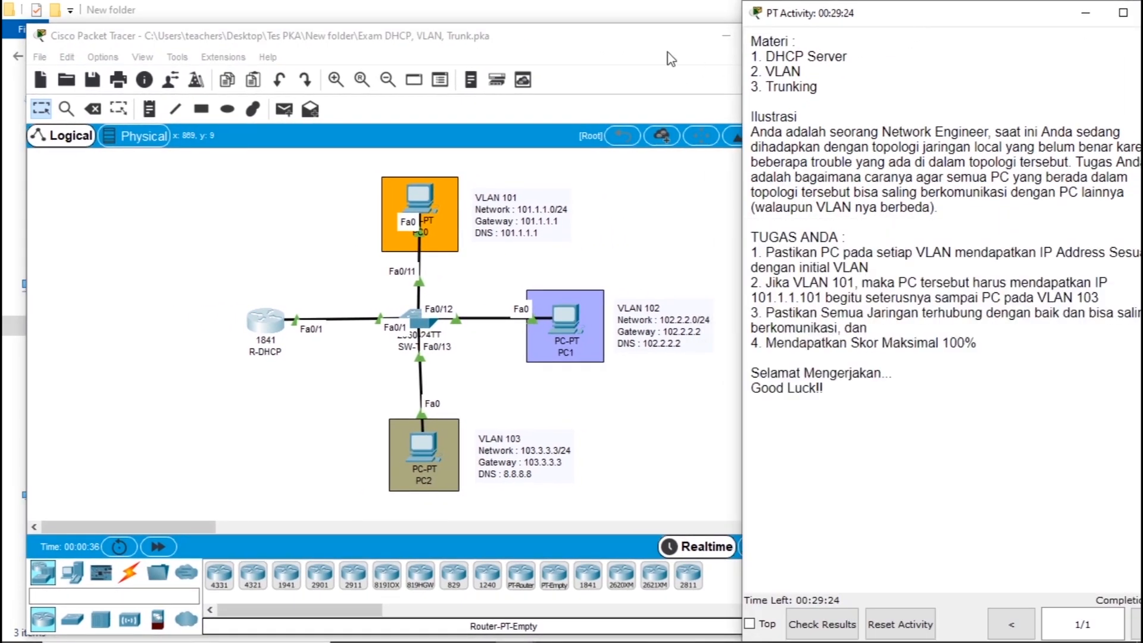
pyautogui.click(609, 42)
pyautogui.moveTo(609, 48); pyautogui.dragTo(584, 30)
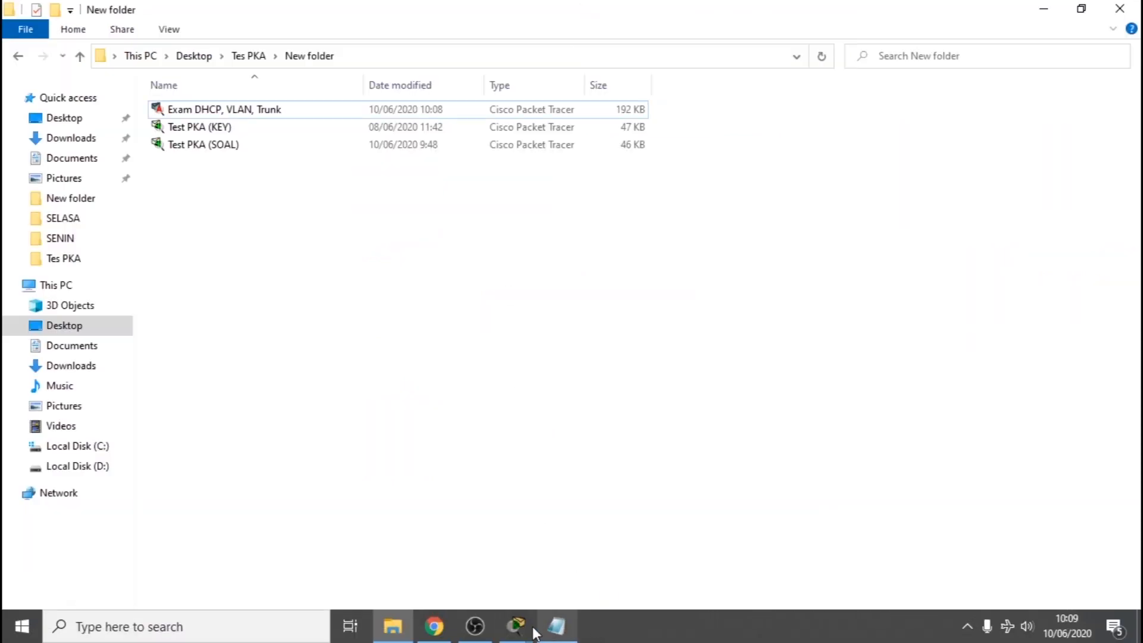
pyautogui.click(516, 625)
pyautogui.click(476, 577)
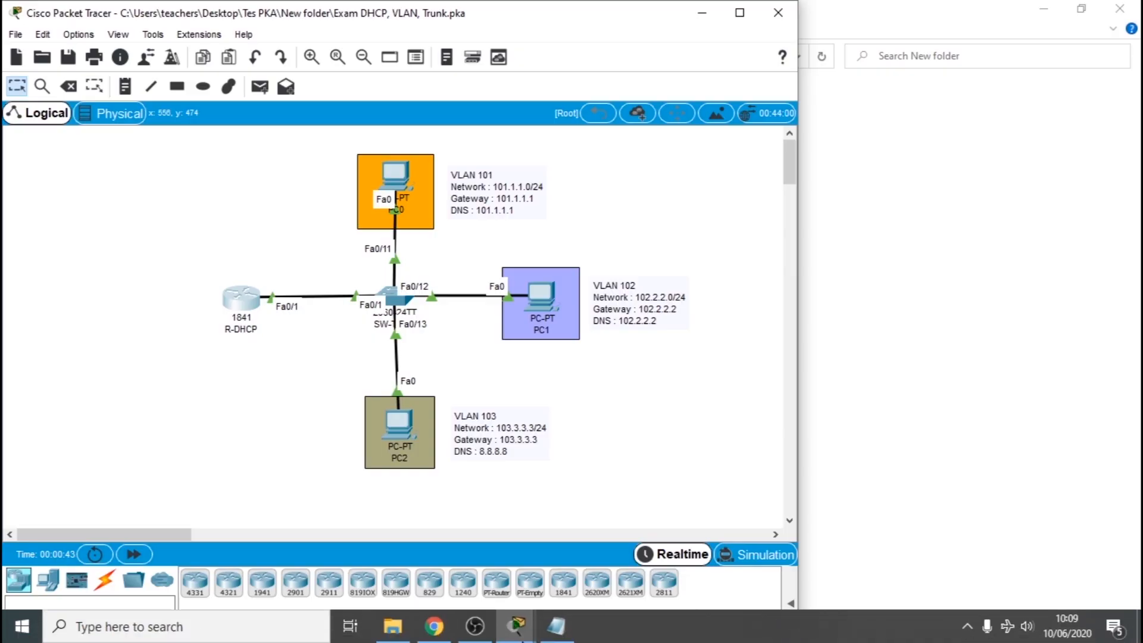
# Bring the instructions back to the front and resize them to fit beside the topology window without overlap
pyautogui.moveTo(515, 626)
pyautogui.click(420, 565)
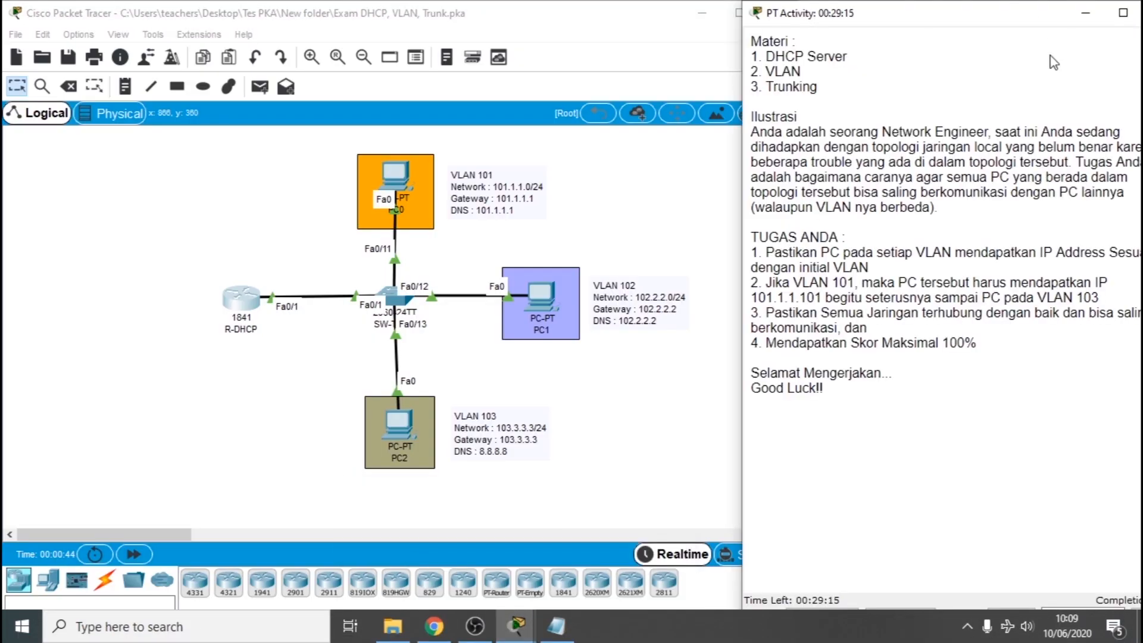
pyautogui.moveTo(742, 69); pyautogui.dragTo(800, 73)
pyautogui.moveTo(910, 22); pyautogui.dragTo(861, 23)
pyautogui.click(690, 120)
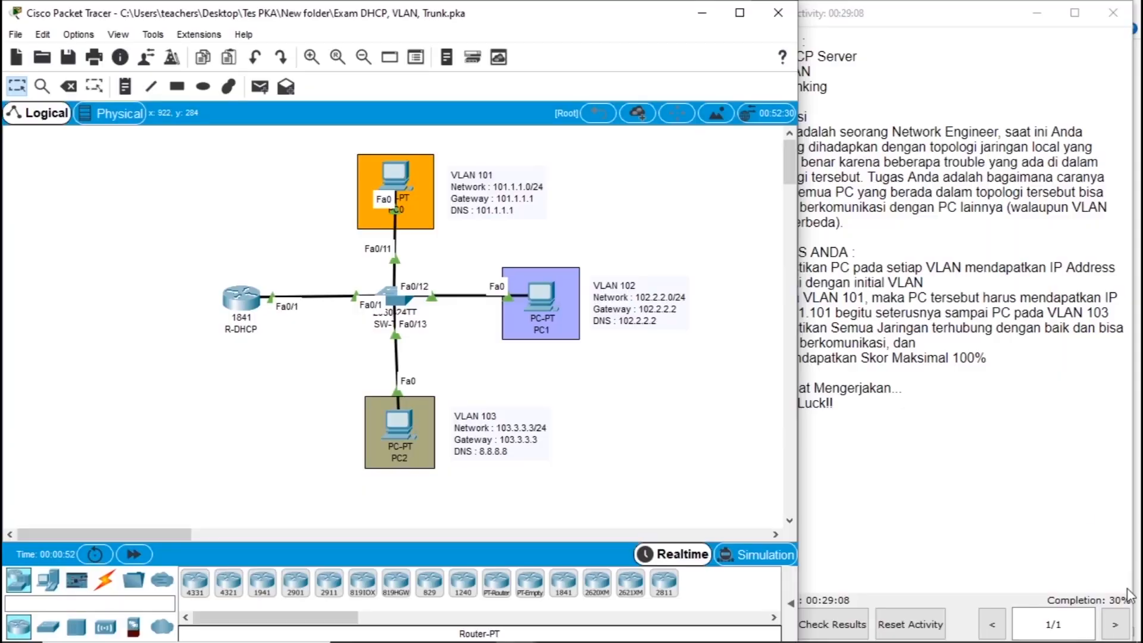
pyautogui.click(875, 32)
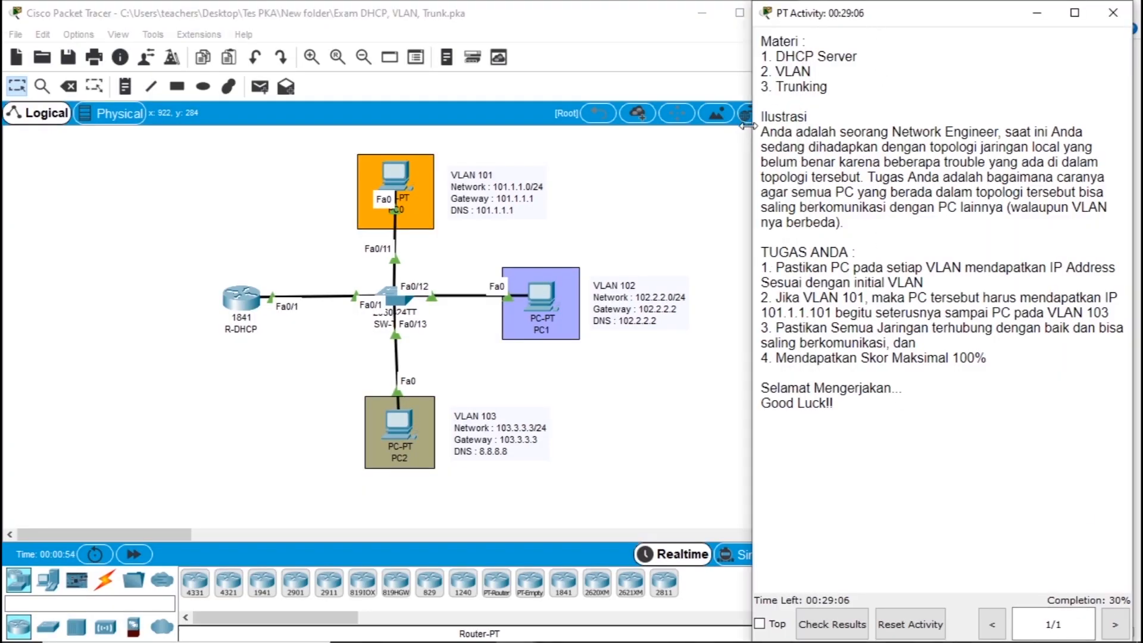
pyautogui.moveTo(749, 125); pyautogui.dragTo(806, 134)
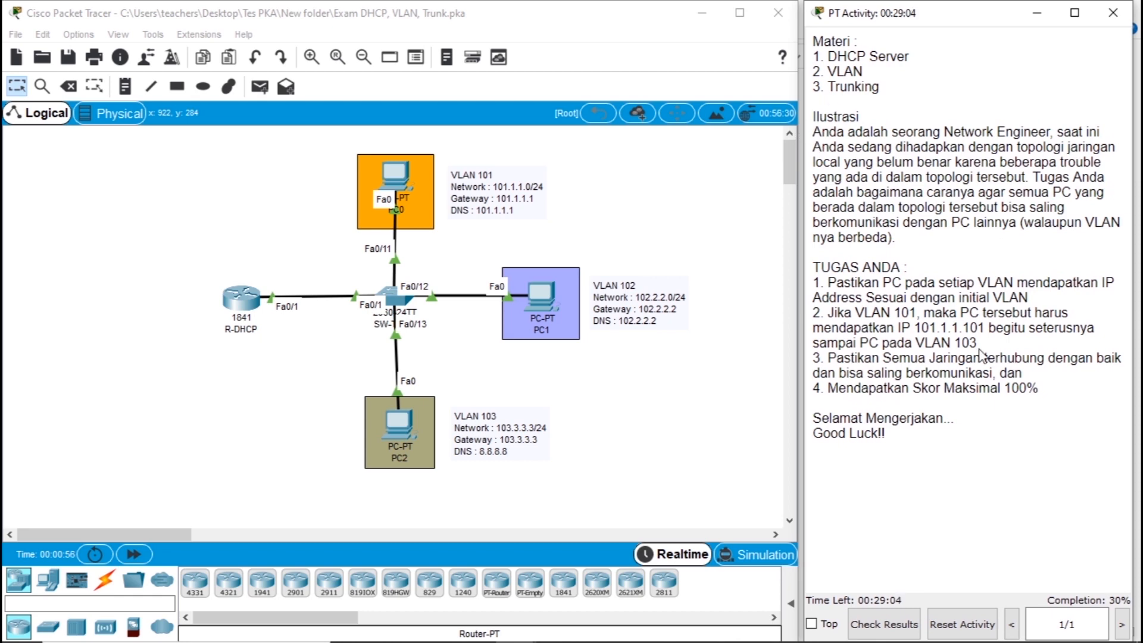
# Open the R-DHCP router's command line and enter global configuration mode
pyautogui.click(240, 311)
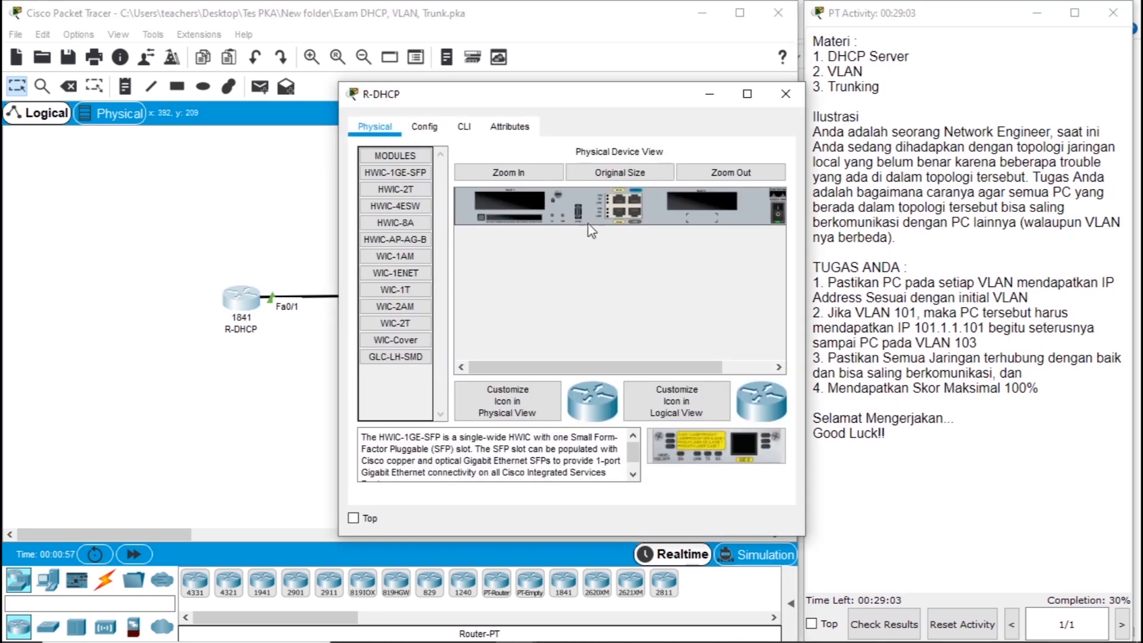
pyautogui.click(464, 126)
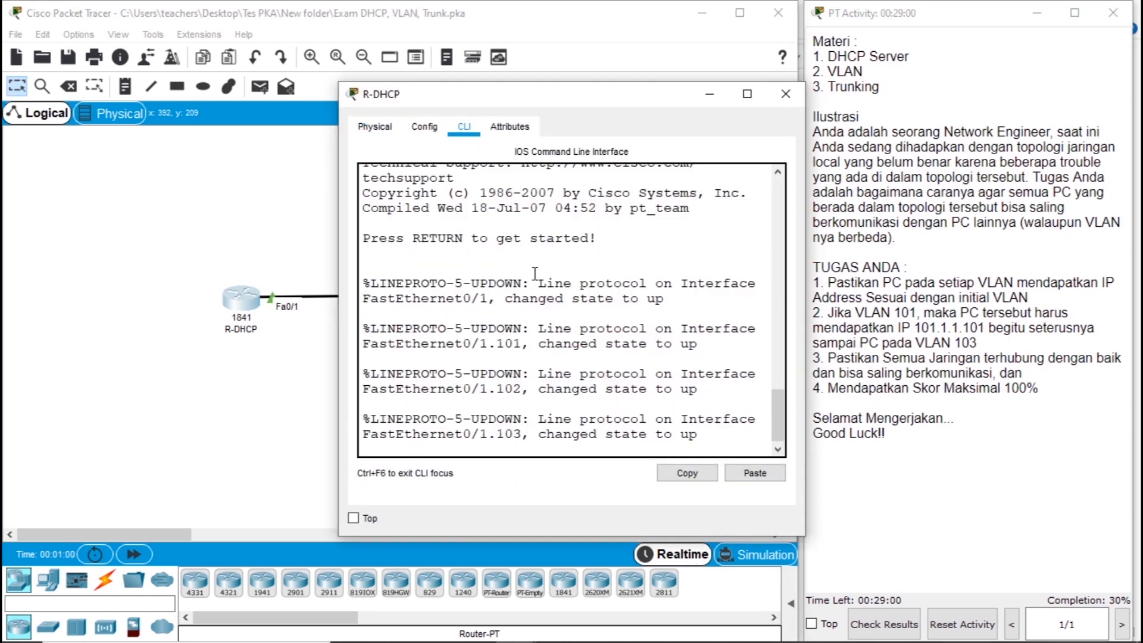
pyautogui.press('Return')
pyautogui.press('Return')
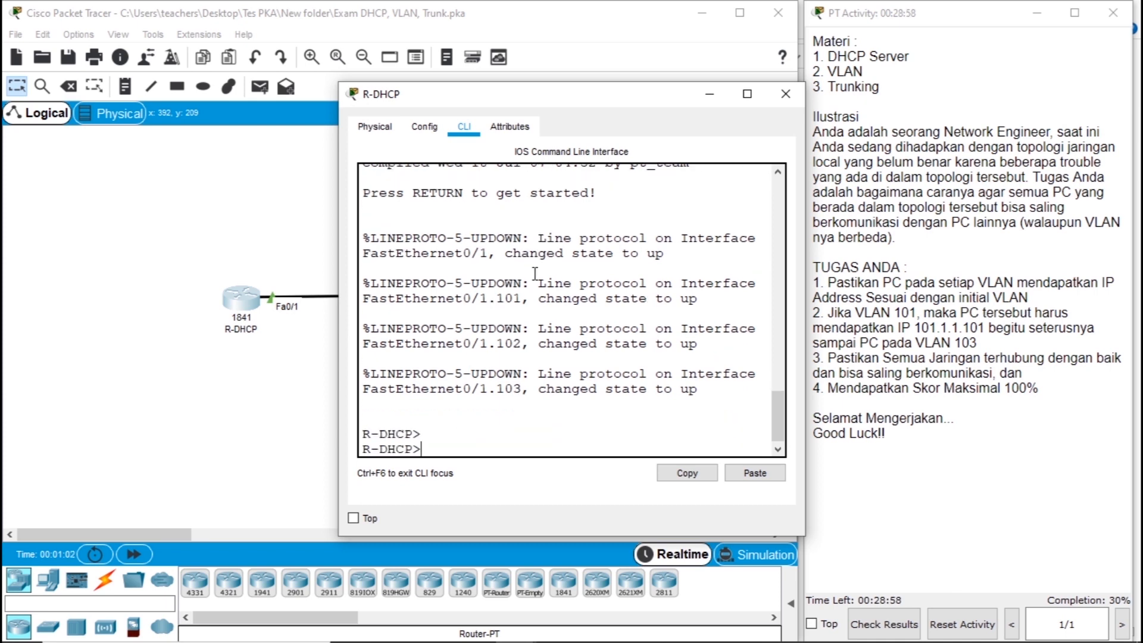
pyautogui.write('en')
pyautogui.press('Return')
pyautogui.write('conf t')
pyautogui.press('Return')
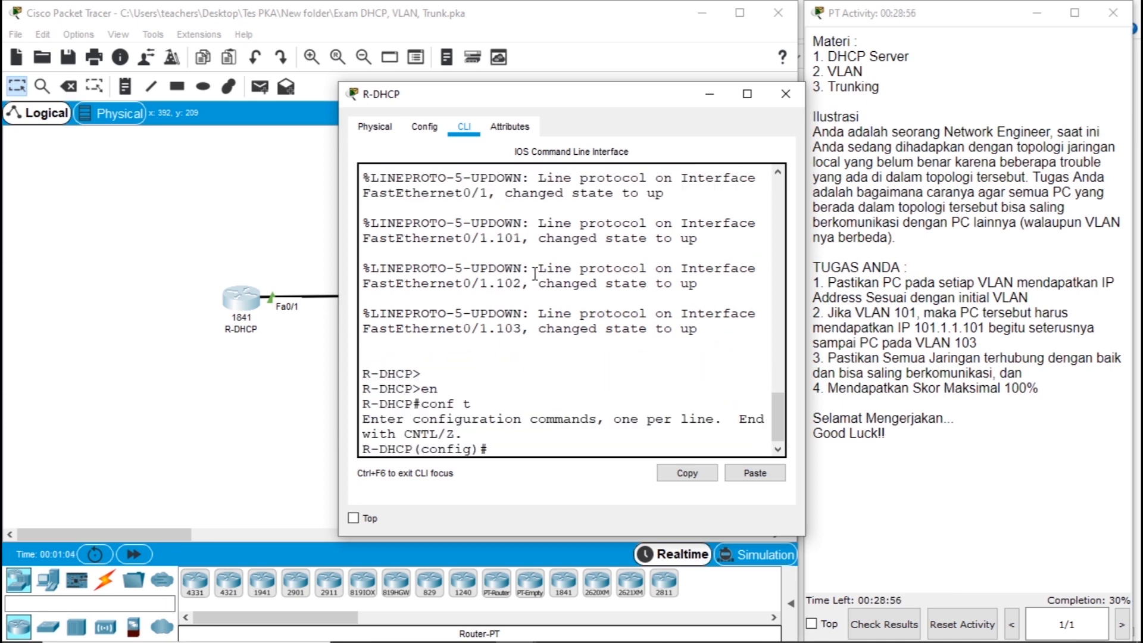
# Give R-DHCP's subinterface f0/1.101 the IP address 101.1.1.1 with mask 255.255.255.0
pyautogui.write('int f0/1.101')
pyautogui.press('Return')
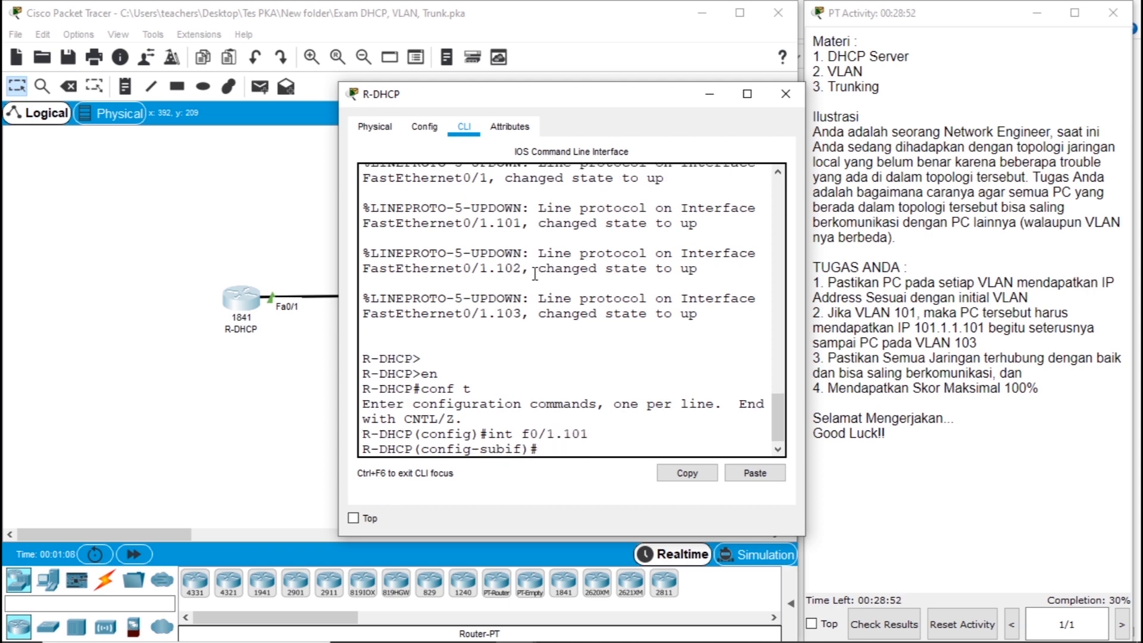
pyautogui.write('ip add')
pyautogui.write(' 102')
pyautogui.write('.1.1.1 255')
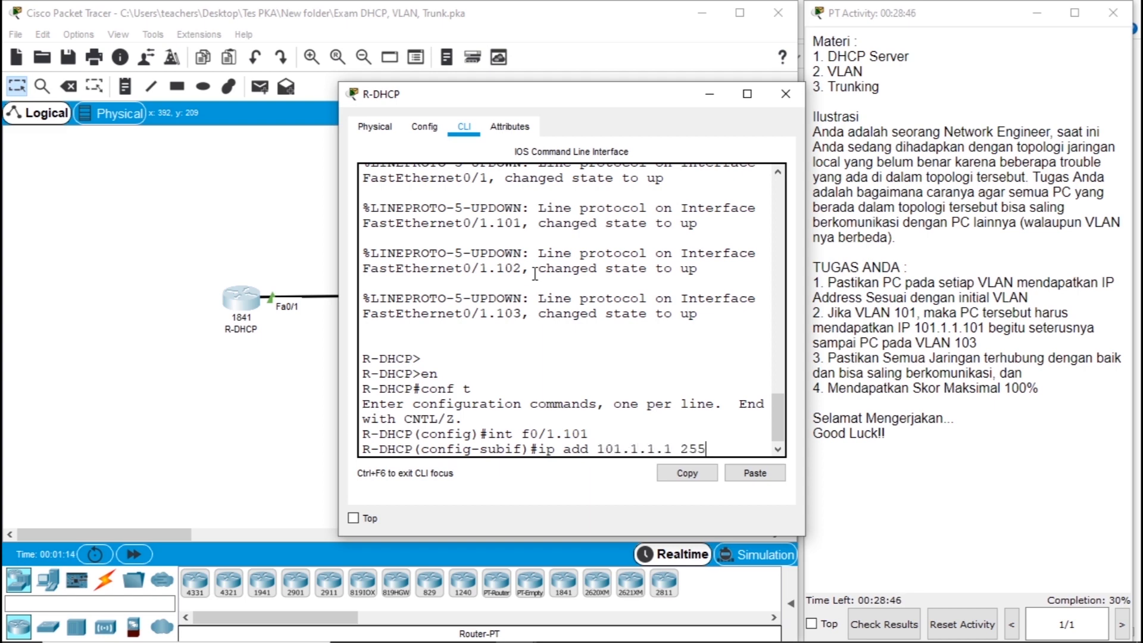
pyautogui.write('.255.255')
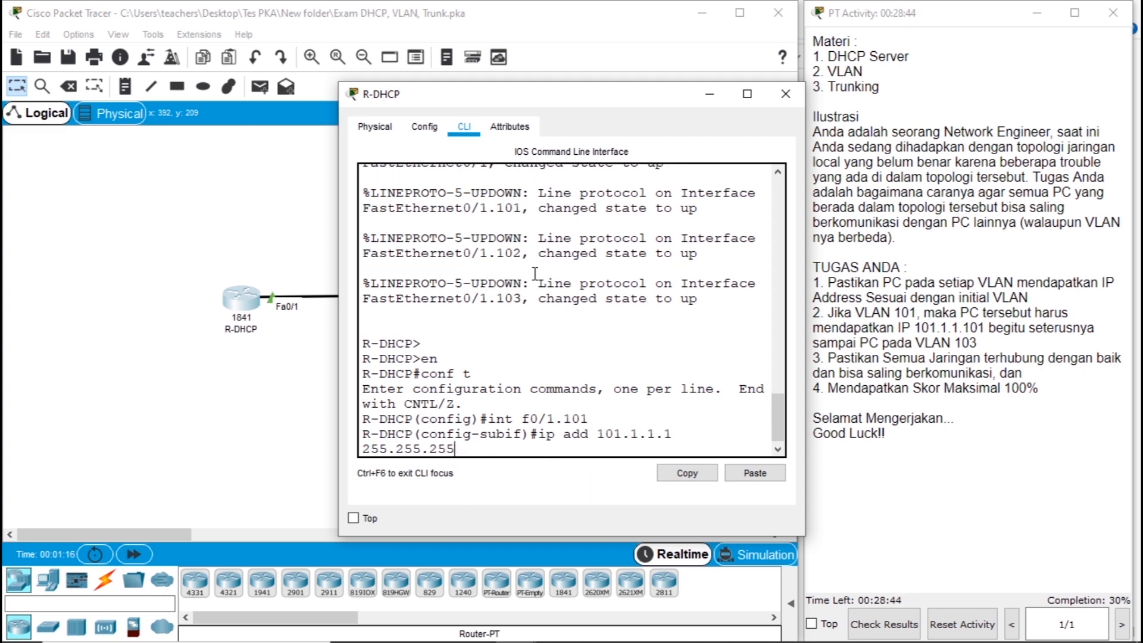
pyautogui.write('.0')
pyautogui.press('Return')
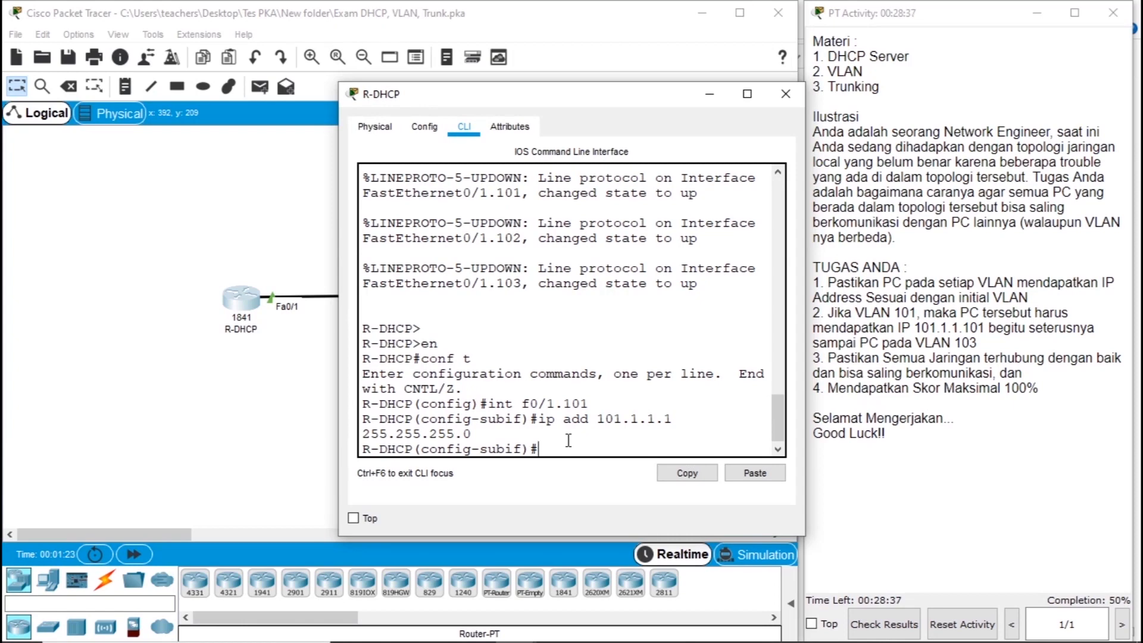
# Enter R-DHCP's subinterface f0/1.102 and set its encapsulation to dot1Q 102
pyautogui.press('Up')
pyautogui.press('Up')
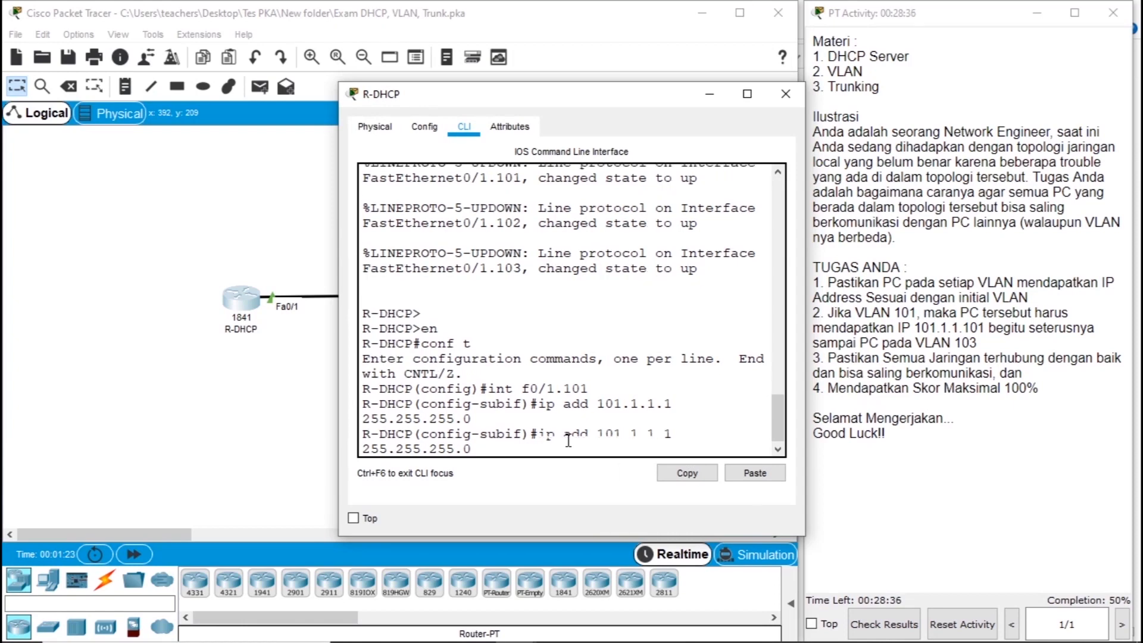
pyautogui.press('BackSpace')
pyautogui.write('2')
pyautogui.press('Return')
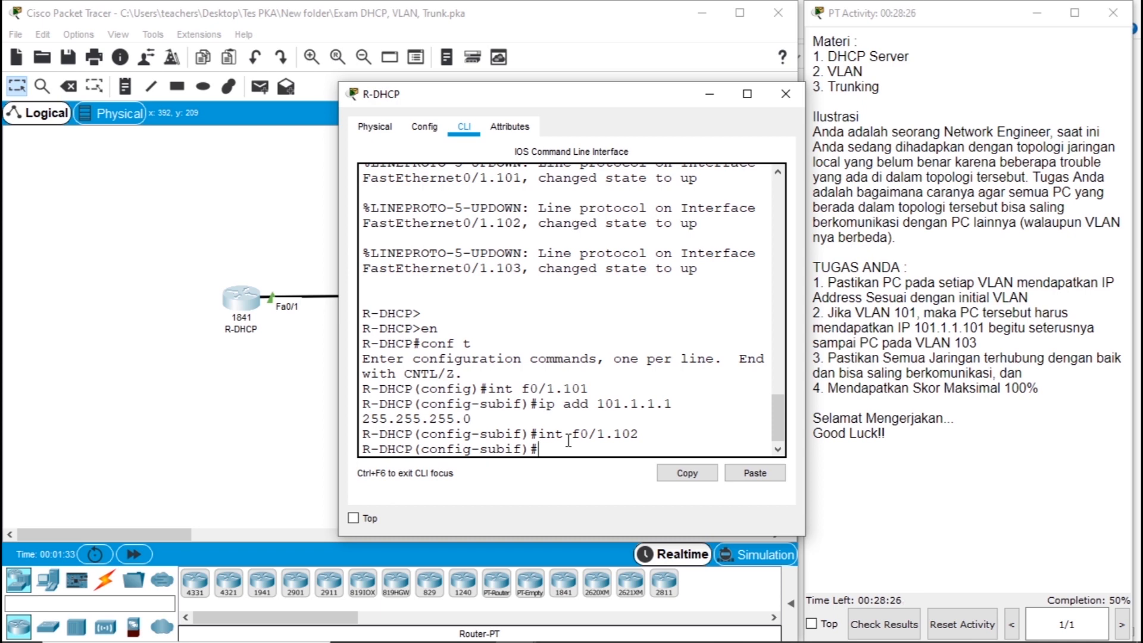
pyautogui.write('in')
pyautogui.write('e')
pyautogui.press('BackSpace')
pyautogui.press('BackSpace')
pyautogui.write('enc')
pyautogui.press('Tab')
pyautogui.write('dp')
pyautogui.press('Tab')
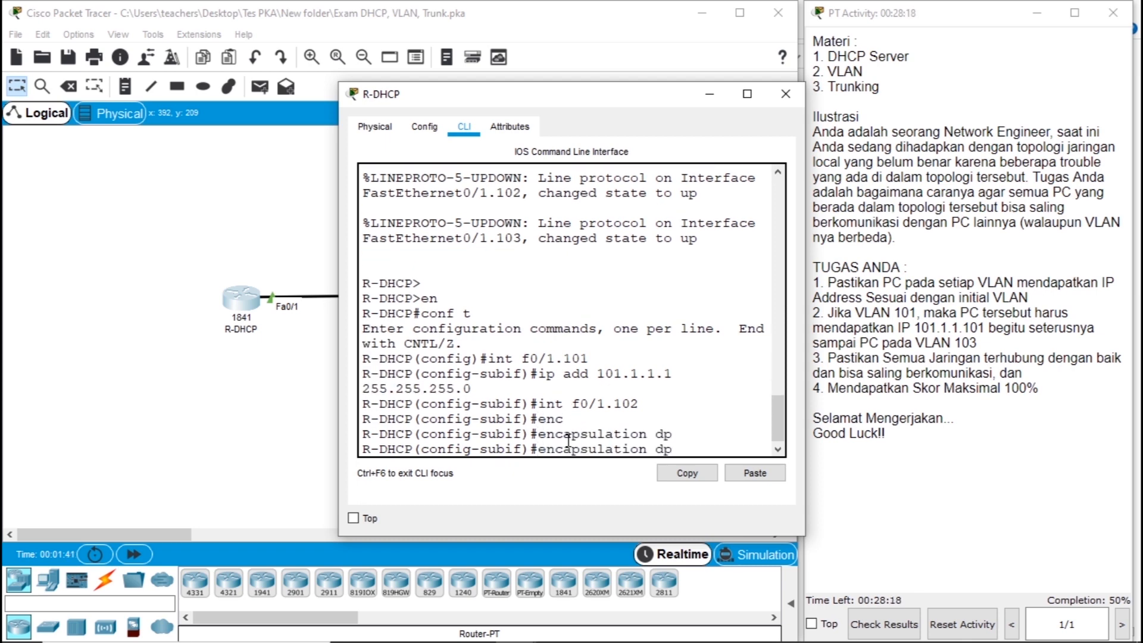
pyautogui.press('Tab')
pyautogui.write('o')
pyautogui.press('BackSpace')
pyautogui.write('1')
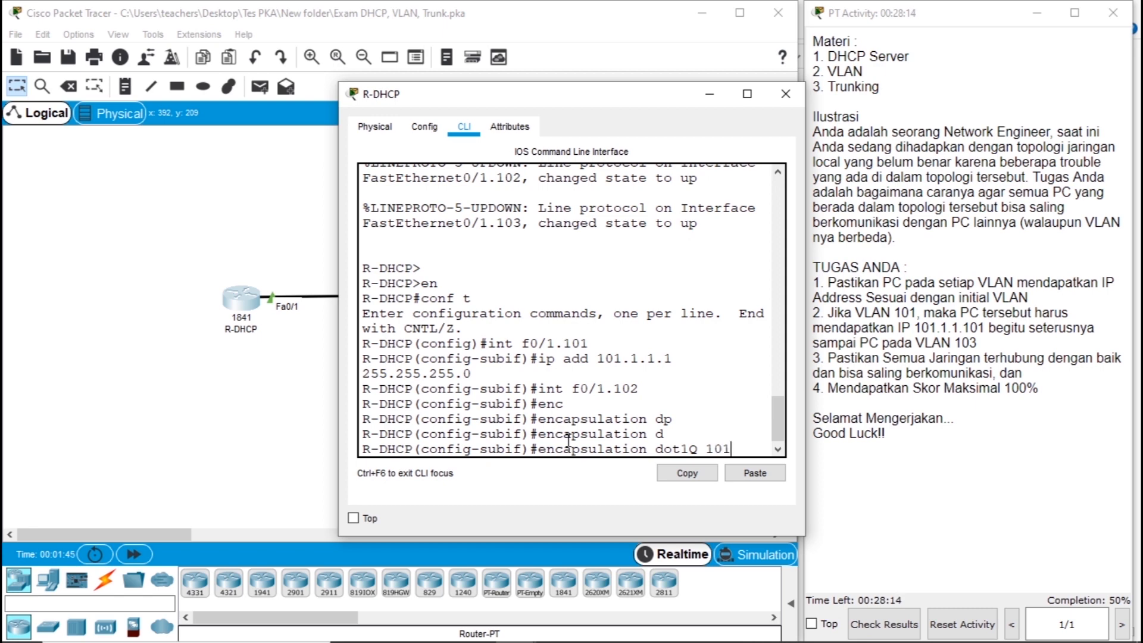
pyautogui.press('BackSpace')
pyautogui.write('2')
pyautogui.press('Return')
# Assign the IP address 102.2.2.2 with mask 255.255.255.0 to subinterface f0/1.102
pyautogui.write('ip ad')
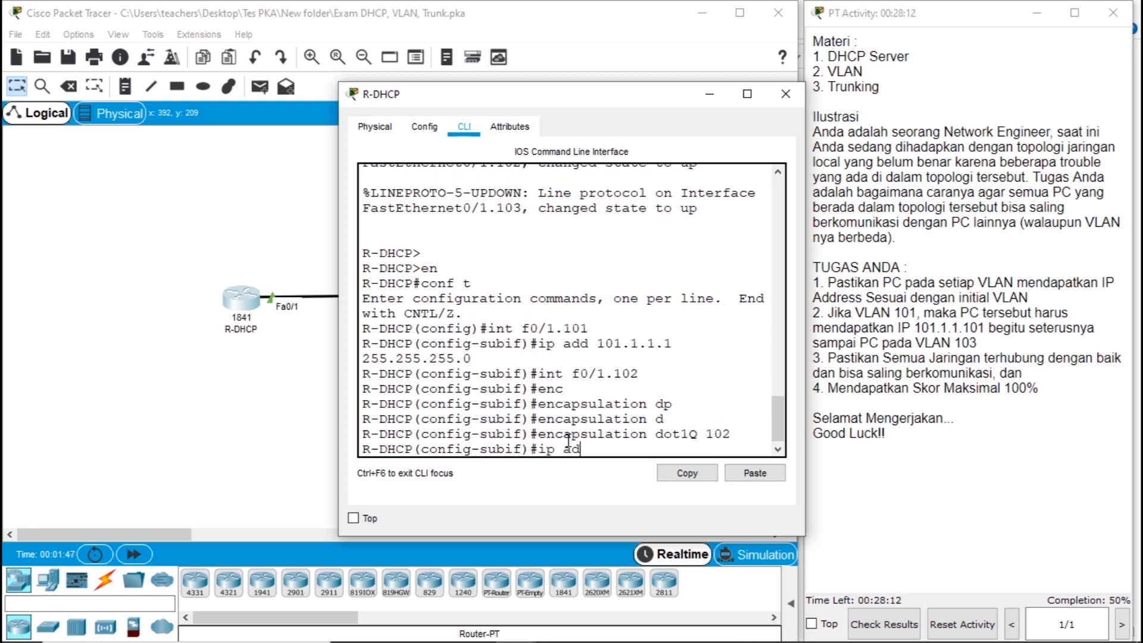
pyautogui.write('d 102.2.2.2 255.255.255')
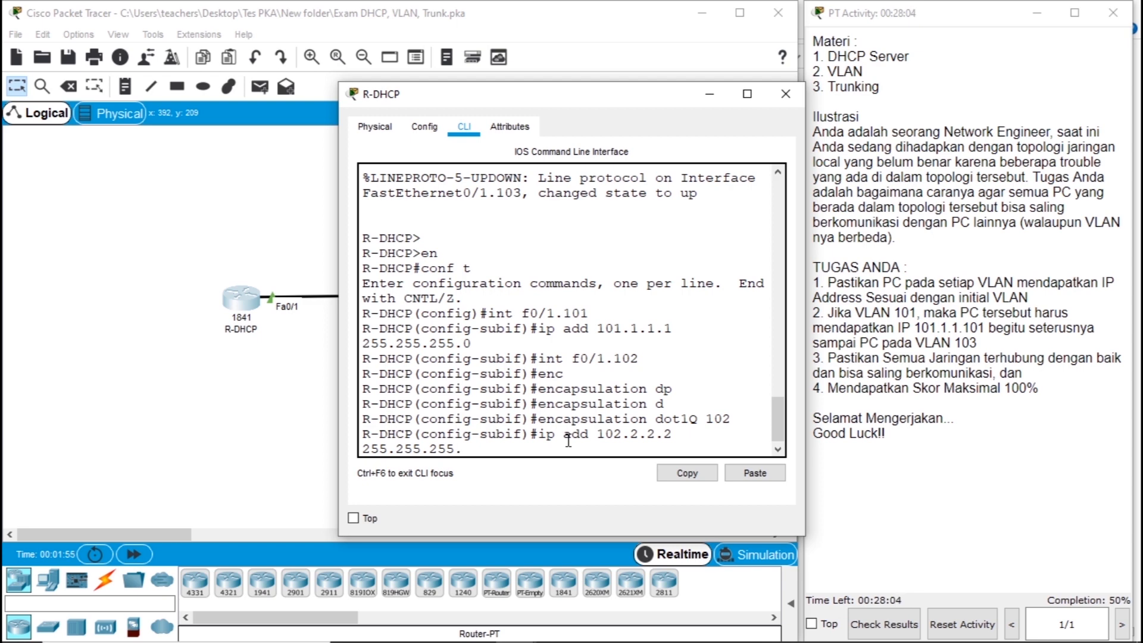
pyautogui.write('.0')
pyautogui.press('Return')
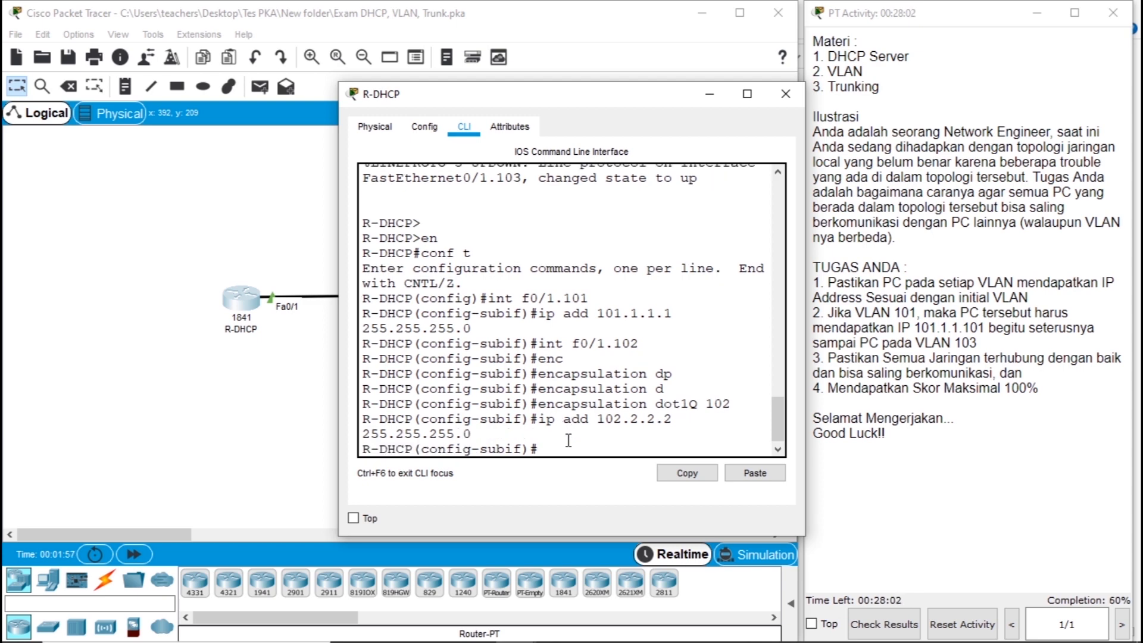
# Enter subinterface f0/1.103 and assign it the IP address 103.3.3.3 with mask 255.255.255.0
pyautogui.press('Up')
pyautogui.press('Up')
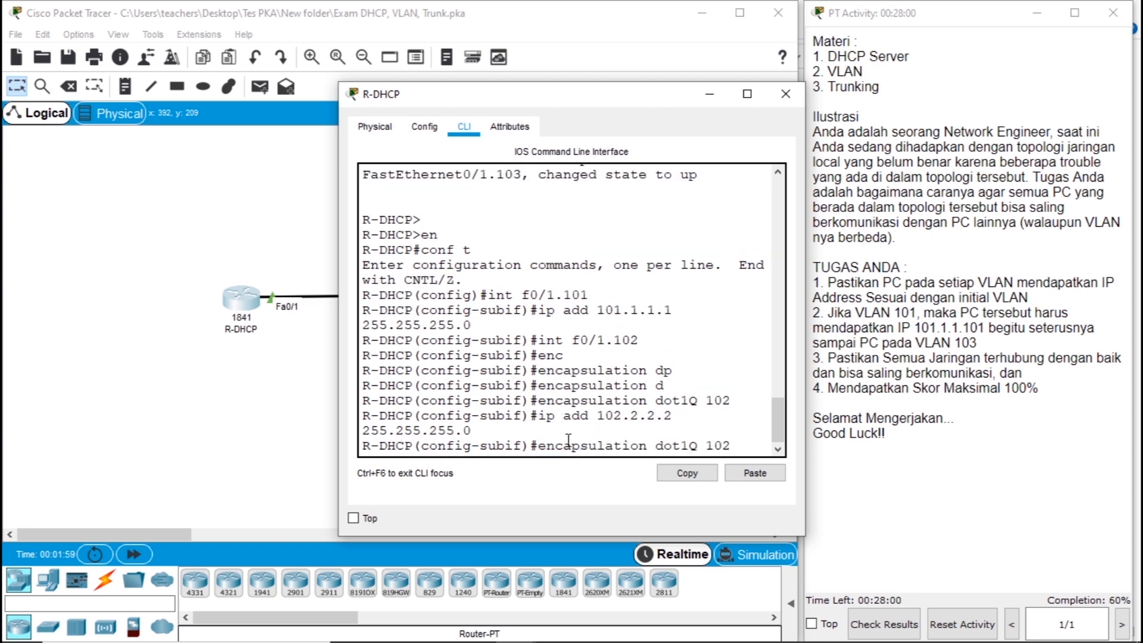
pyautogui.press('Up')
pyautogui.press('Up')
pyautogui.press('Up')
pyautogui.press('Up')
pyautogui.press('BackSpace')
pyautogui.write('3')
pyautogui.press('Return')
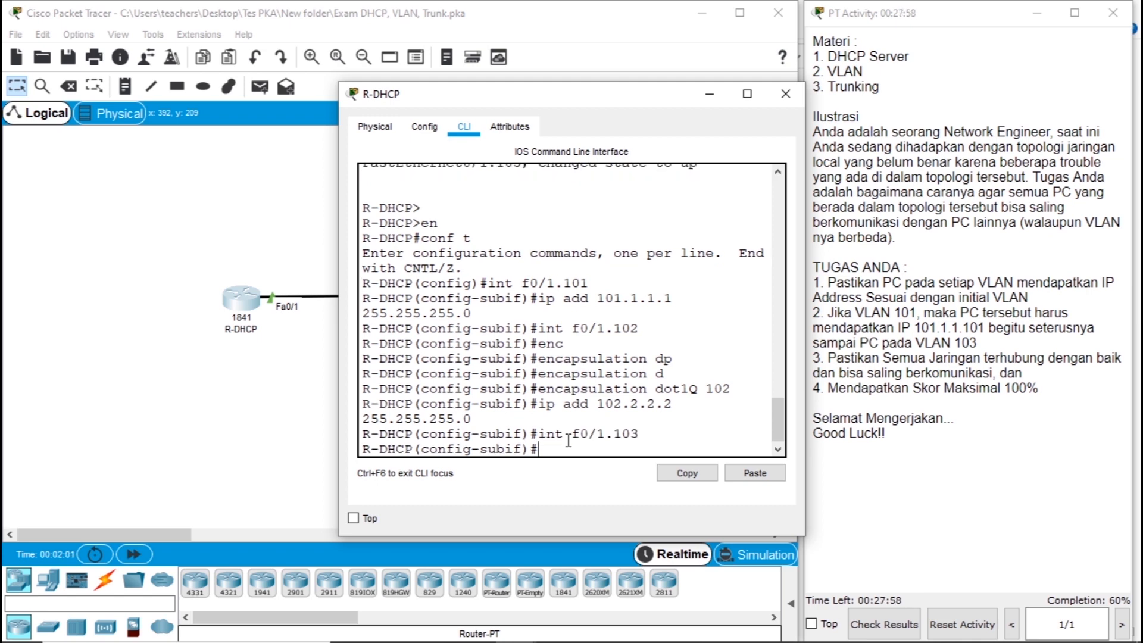
pyautogui.write('ip add 103.3.3.3 255.255')
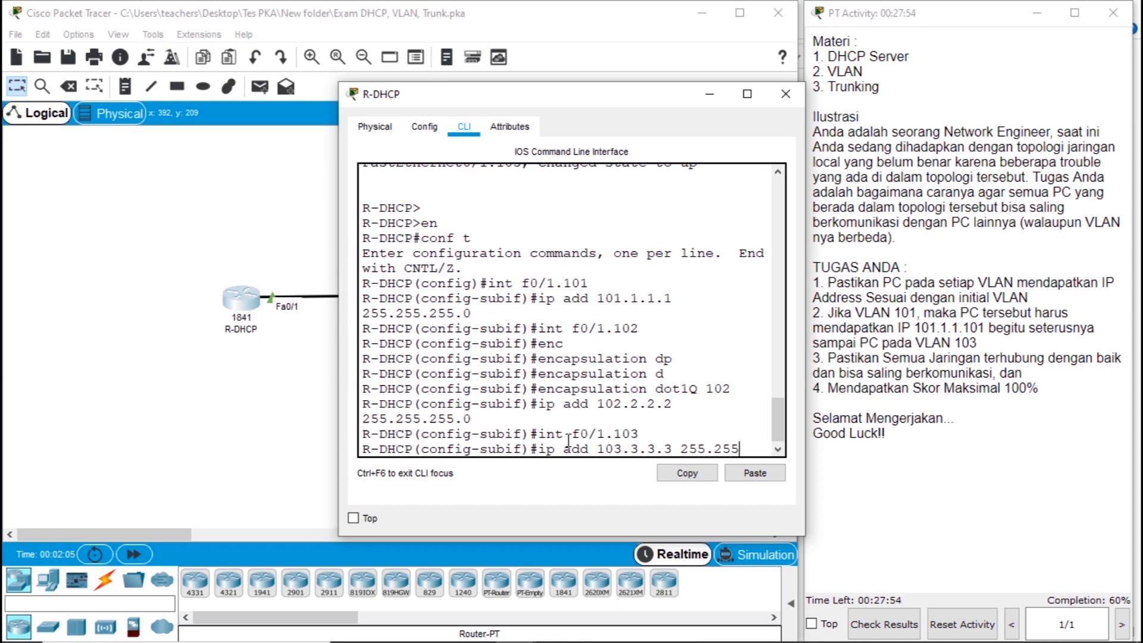
pyautogui.write('.255.0')
pyautogui.press('Return')
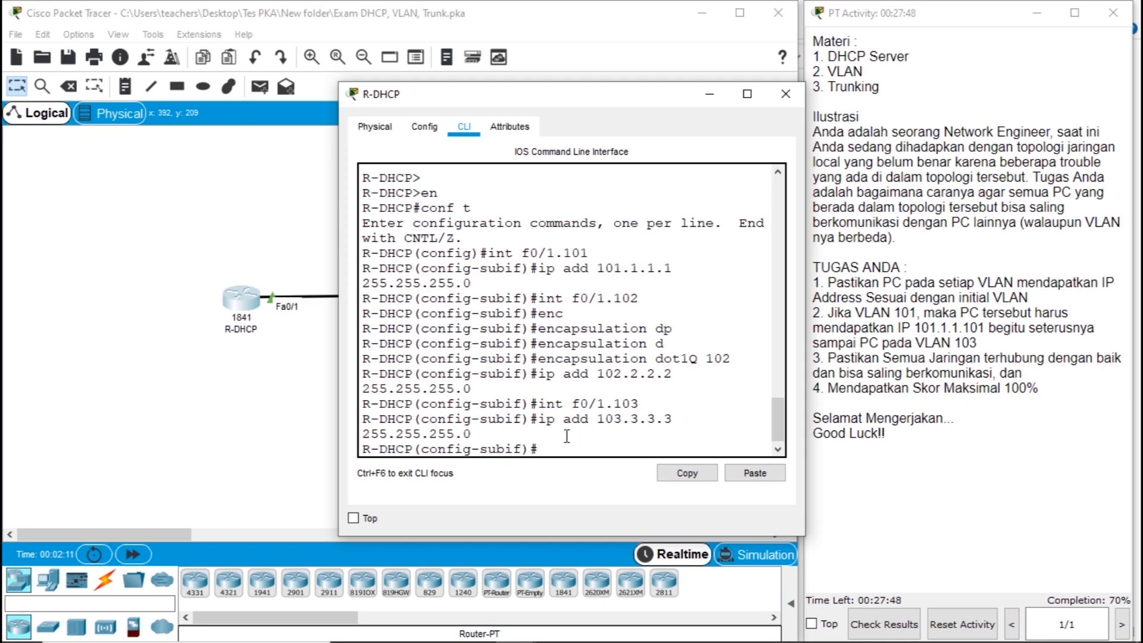
# Leave subinterface configuration and exclude addresses 101.1.1.1 through 101.1.1.100 from DHCP on R-DHCP
pyautogui.moveTo(537, 419); pyautogui.dragTo(473, 435)
pyautogui.write('xite')
pyautogui.press('BackSpace')
pyautogui.press('Return')
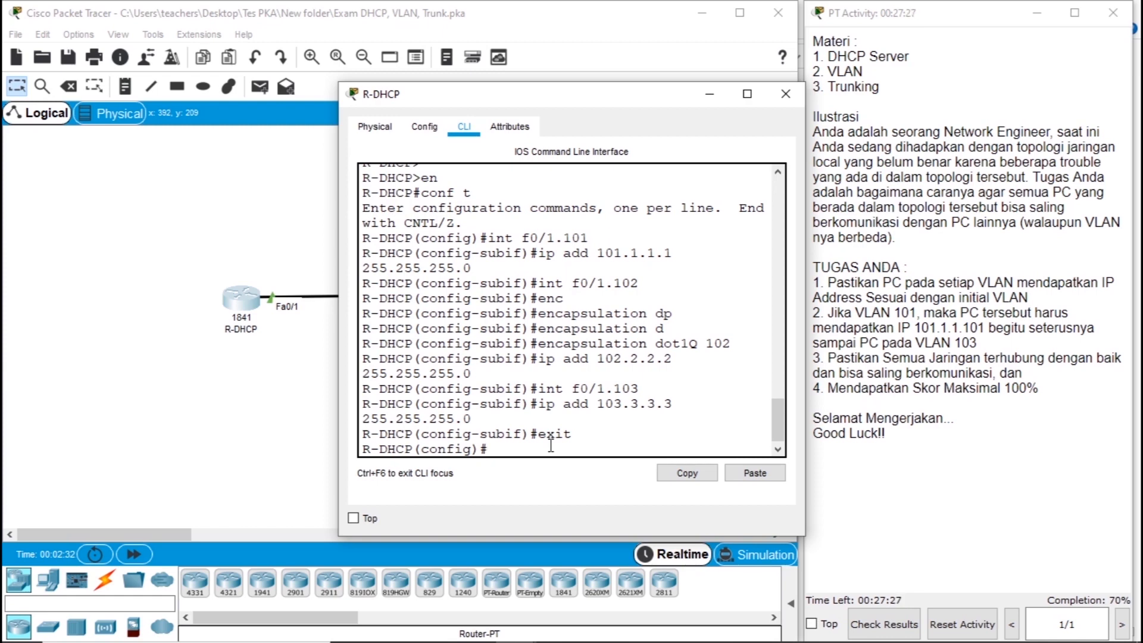
pyautogui.write('ip dhcp excl')
pyautogui.press('Tab')
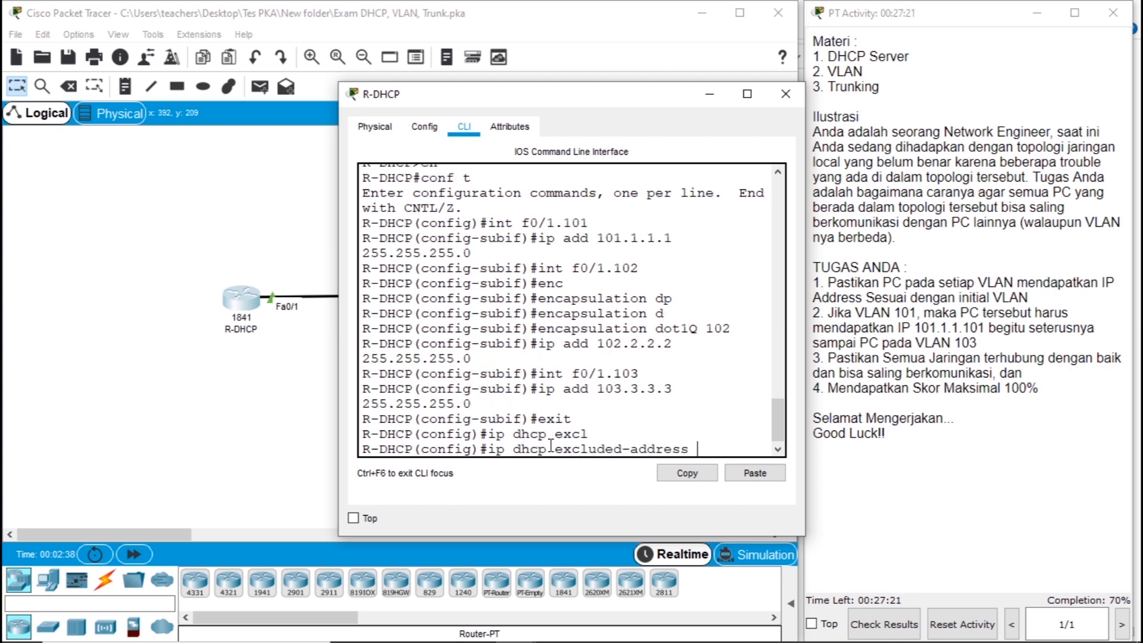
pyautogui.write('102')
pyautogui.write('.1.1.1')
pyautogui.write(' 101.1.1')
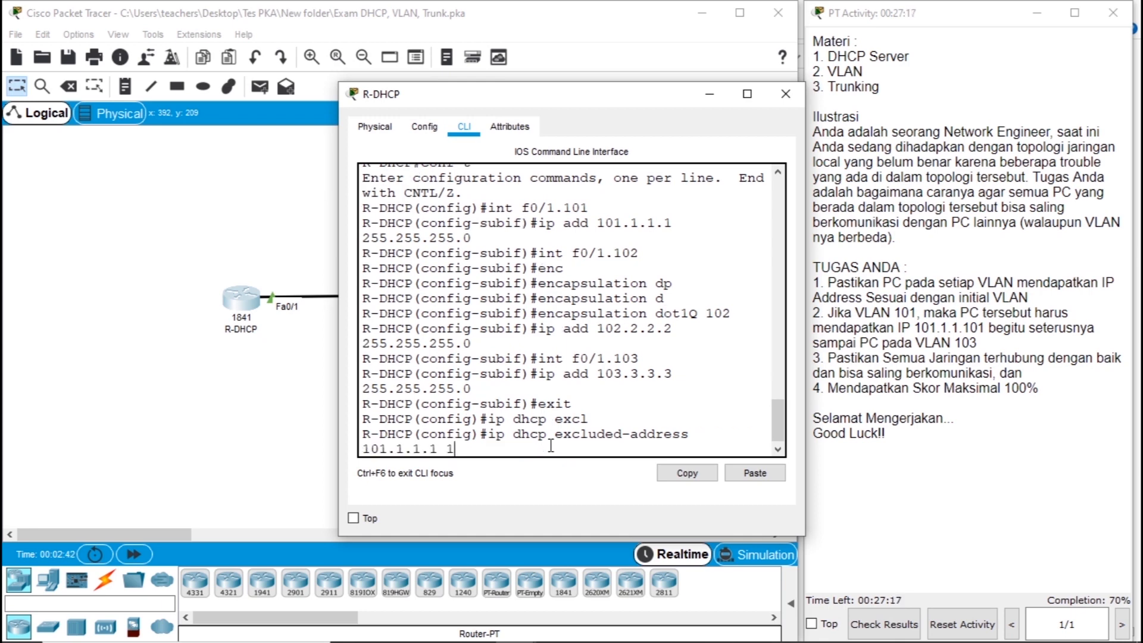
pyautogui.write('.100')
pyautogui.press('Return')
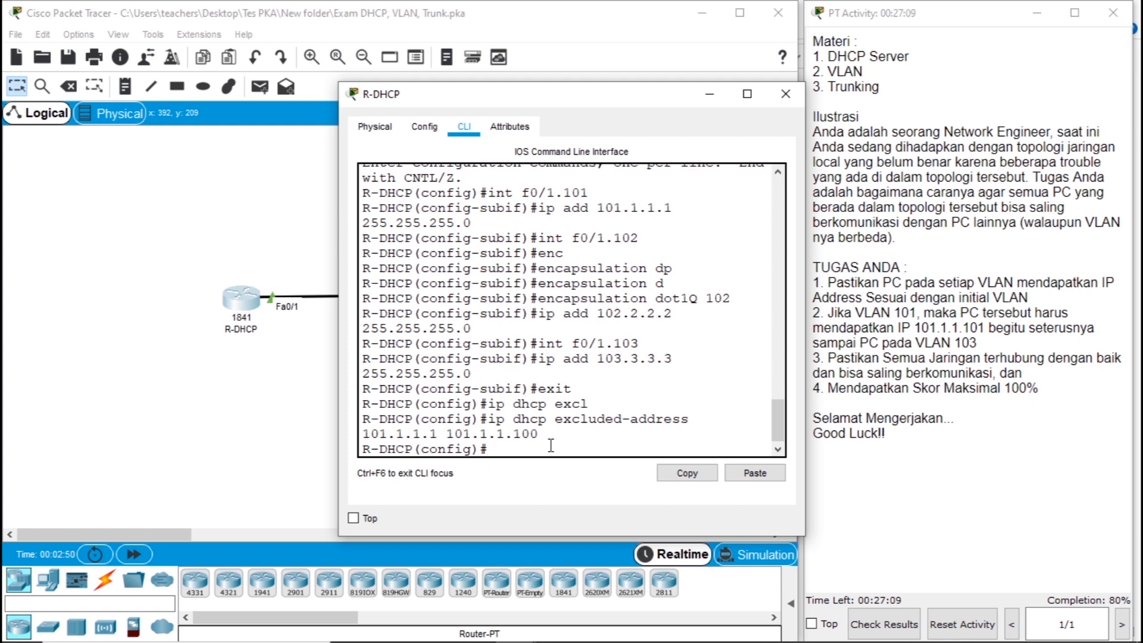
# Exclude addresses 102.2.2.1 through 102.2.2.101 from DHCP for VLAN 102
pyautogui.press('Up')
pyautogui.press('BackSpace')
pyautogui.press('BackSpace')
pyautogui.press('BackSpace')
pyautogui.press('BackSpace')
pyautogui.press('BackSpace')
pyautogui.press('BackSpace')
pyautogui.press('BackSpace')
pyautogui.press('BackSpace')
pyautogui.press('BackSpace')
pyautogui.press('BackSpace')
pyautogui.press('BackSpace')
pyautogui.press('BackSpace')
pyautogui.press('BackSpace')
pyautogui.press('BackSpace')
pyautogui.press('BackSpace')
pyautogui.press('BackSpace')
pyautogui.press('BackSpace')
pyautogui.press('BackSpace')
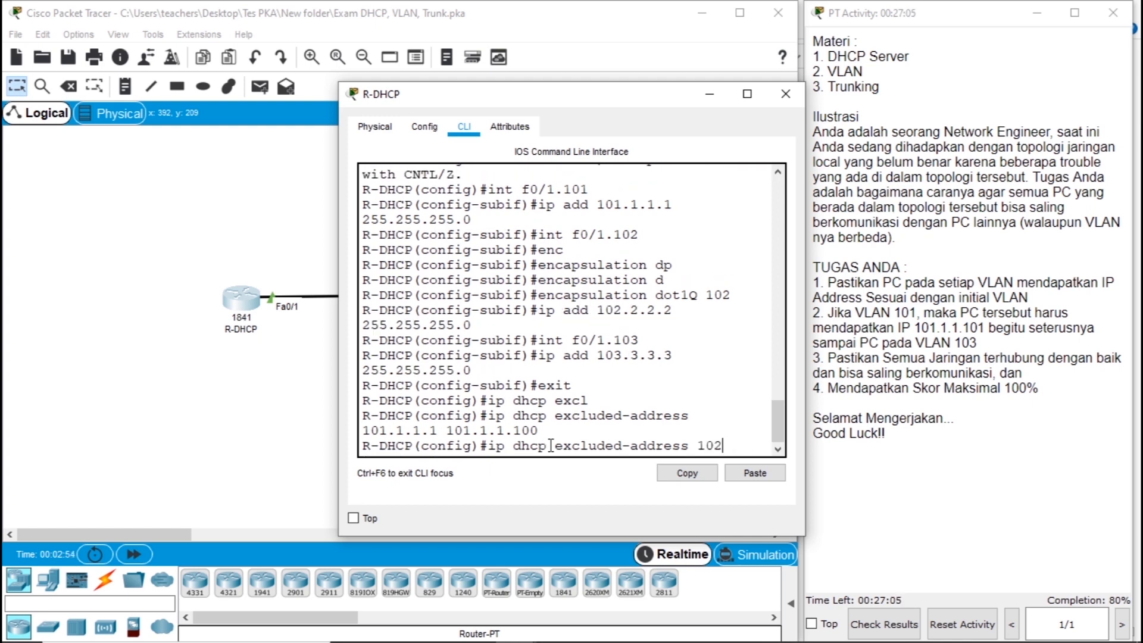
pyautogui.write('2.2.2.1 10')
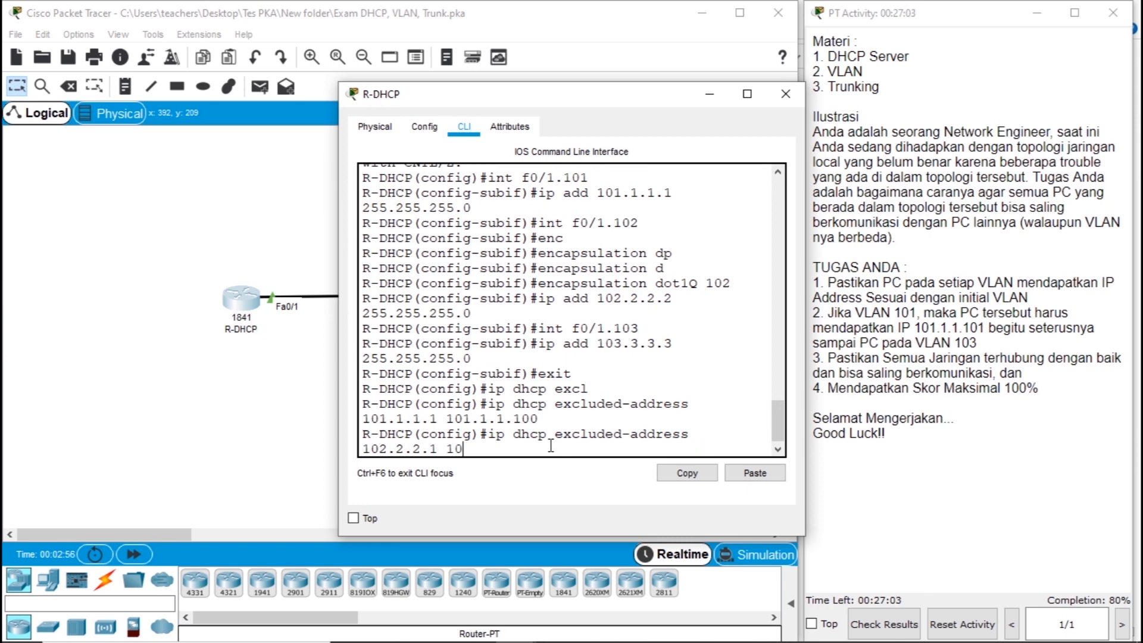
pyautogui.write('2.2.2.10')
pyautogui.press('Return')
# Exclude addresses 103.3.3.1 through 103.3.3.102 from DHCP for VLAN 103
pyautogui.press('Up')
pyautogui.press('BackSpace')
pyautogui.press('BackSpace')
pyautogui.press('BackSpace')
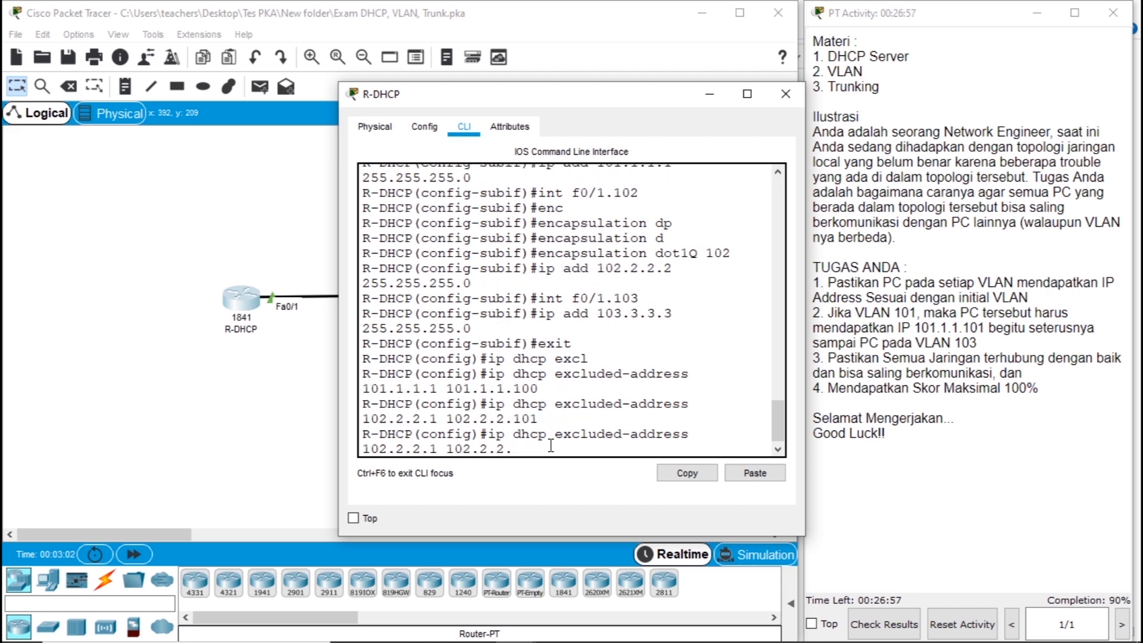
pyautogui.press('BackSpace')
pyautogui.press('BackSpace')
pyautogui.press('BackSpace')
pyautogui.press('BackSpace')
pyautogui.press('BackSpace')
pyautogui.press('BackSpace')
pyautogui.press('BackSpace')
pyautogui.press('BackSpace')
pyautogui.press('BackSpace')
pyautogui.press('BackSpace')
pyautogui.press('BackSpace')
pyautogui.press('BackSpace')
pyautogui.write('3')
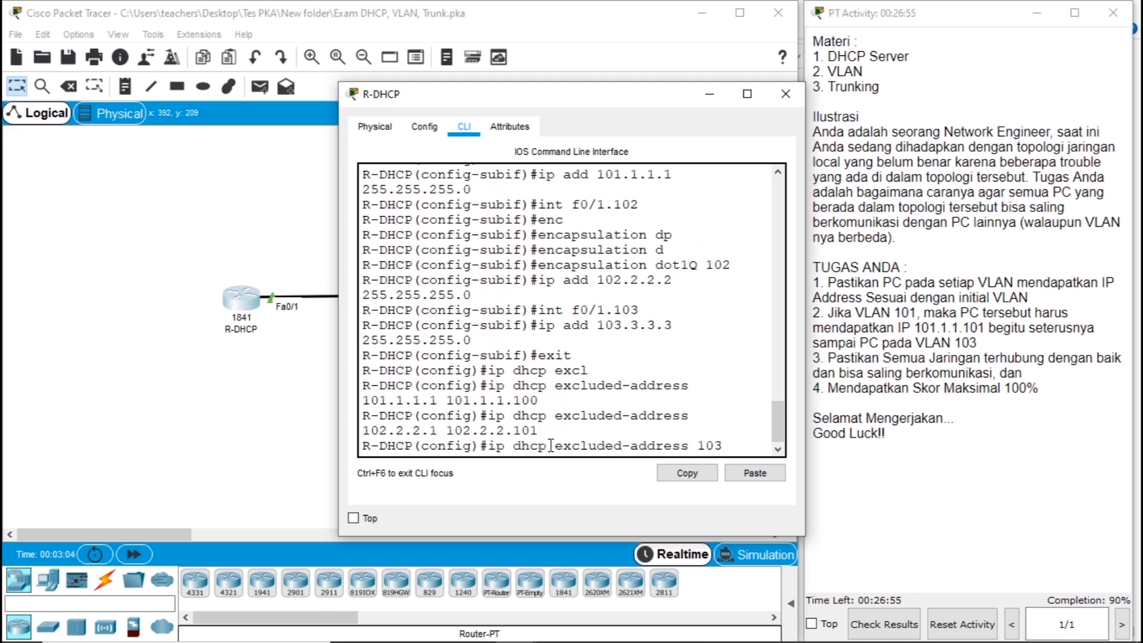
pyautogui.write('.3.3.1 10')
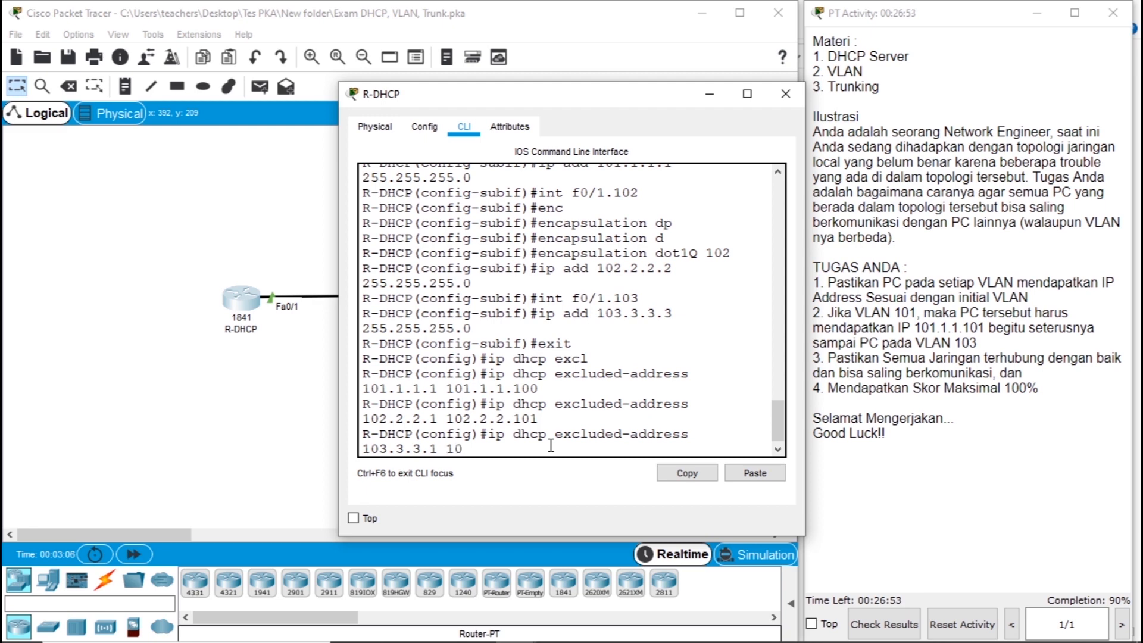
pyautogui.write('.')
pyautogui.press('BackSpace')
pyautogui.write('3.1')
pyautogui.press('BackSpace')
pyautogui.write('3.3.3')
pyautogui.press('BackSpace')
pyautogui.write('102')
pyautogui.press('Return')
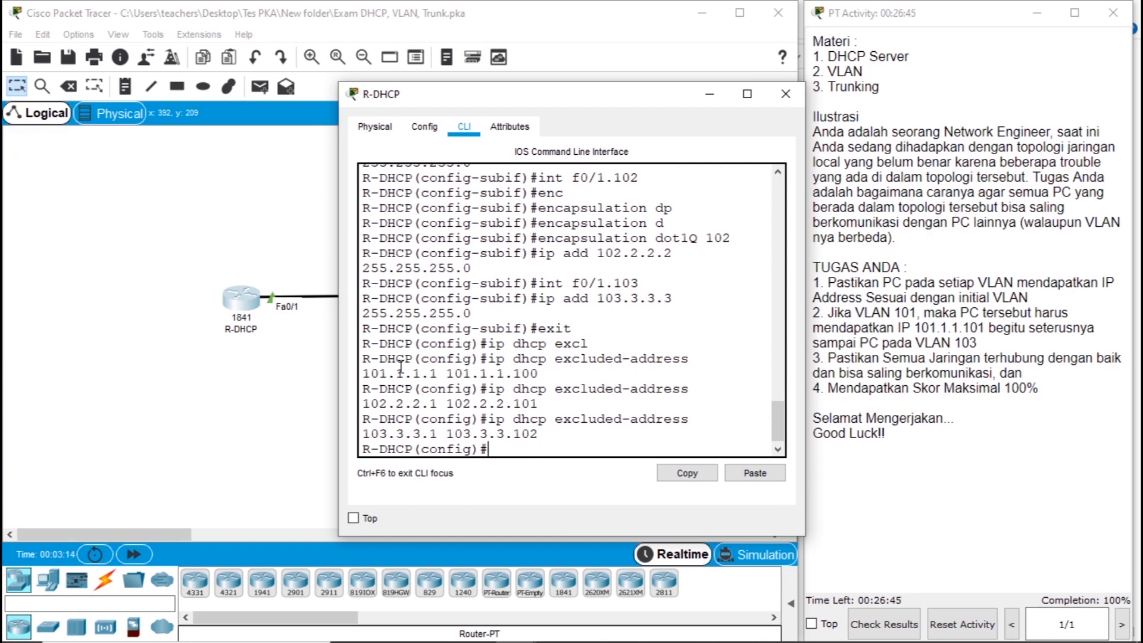
# Return to the topology, look briefly at the SW-Trunk switch, and bring up PC0's desktop applications
pyautogui.click(236, 231)
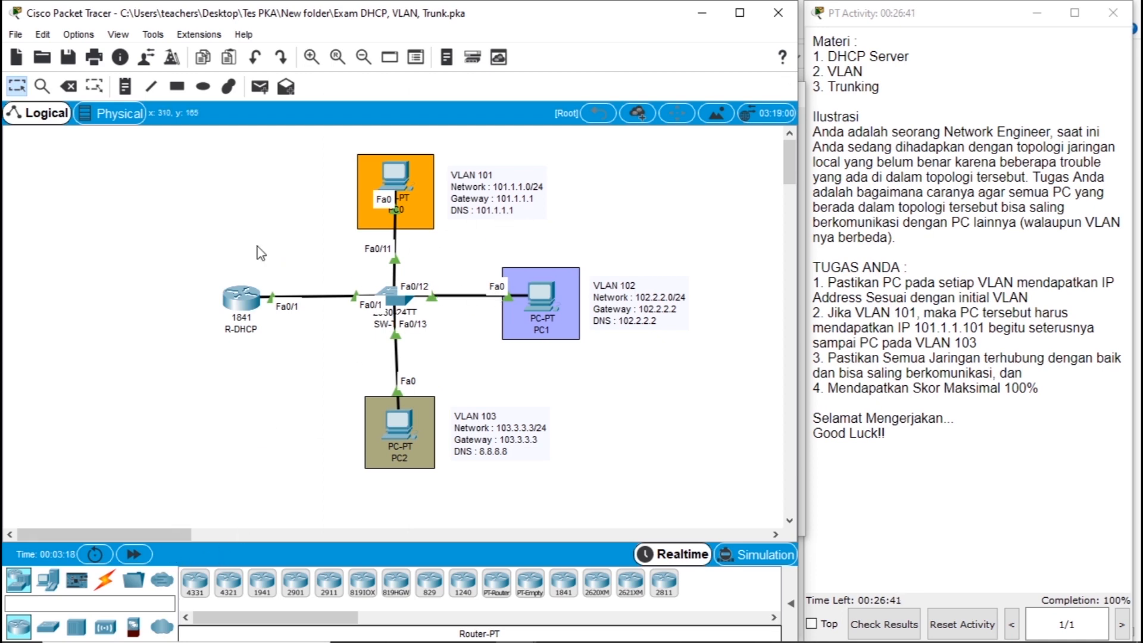
pyautogui.click(397, 179)
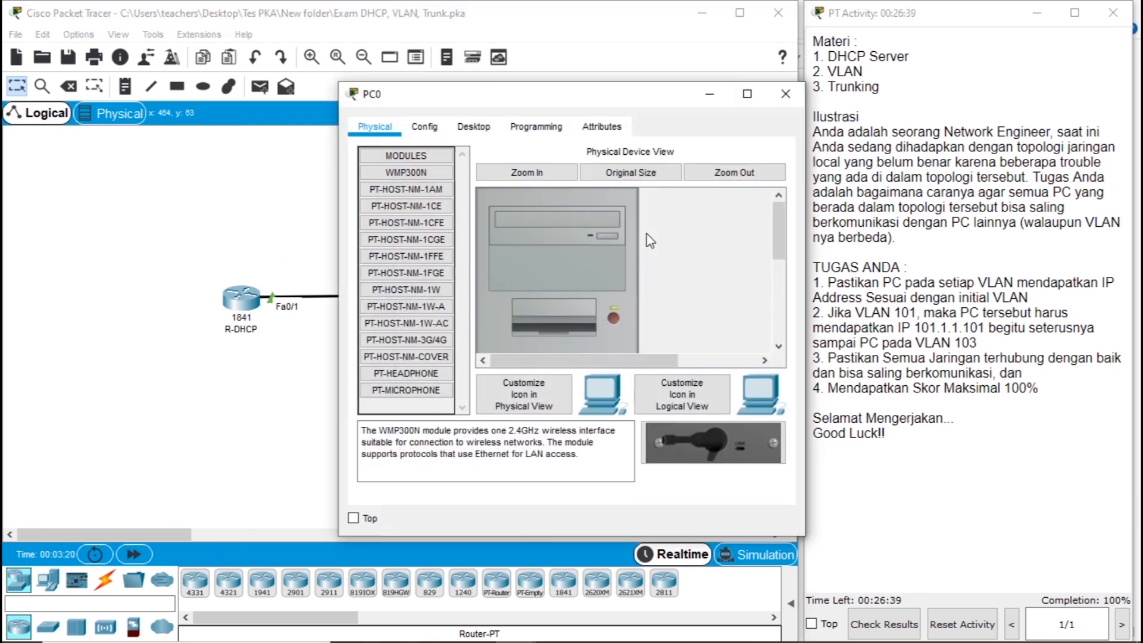
pyautogui.click(479, 127)
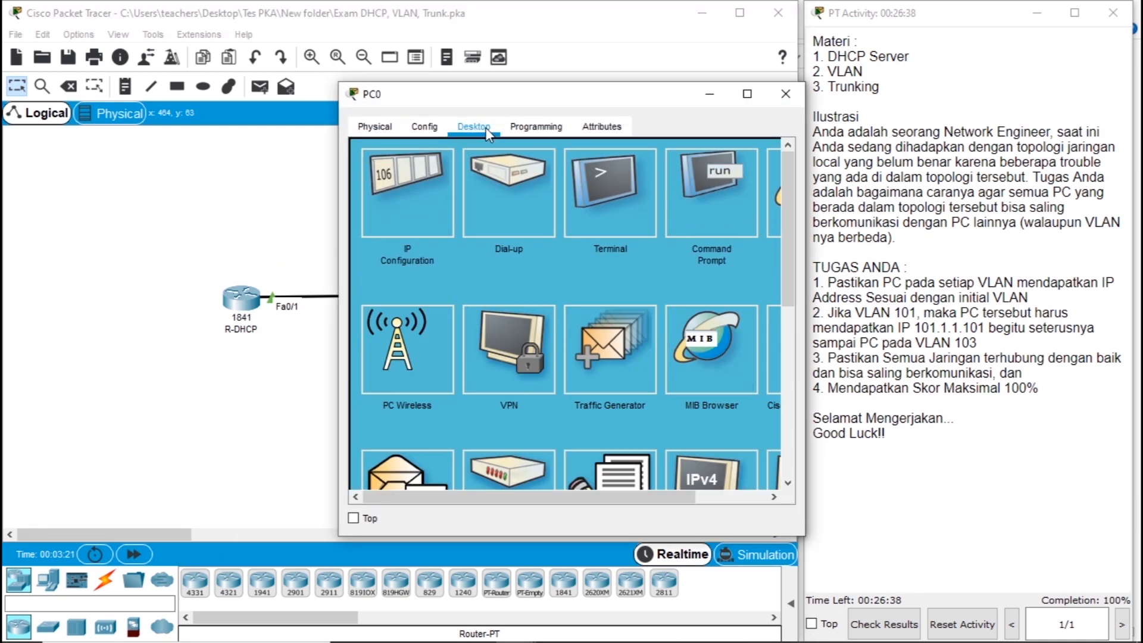
pyautogui.click(311, 208)
pyautogui.click(402, 299)
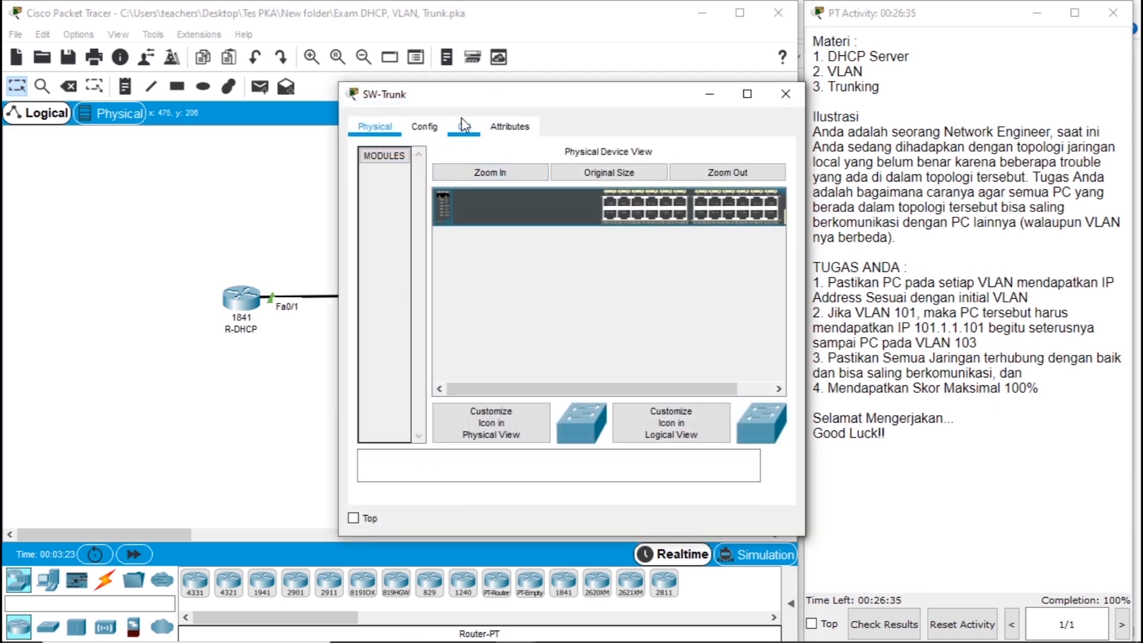
pyautogui.click(251, 206)
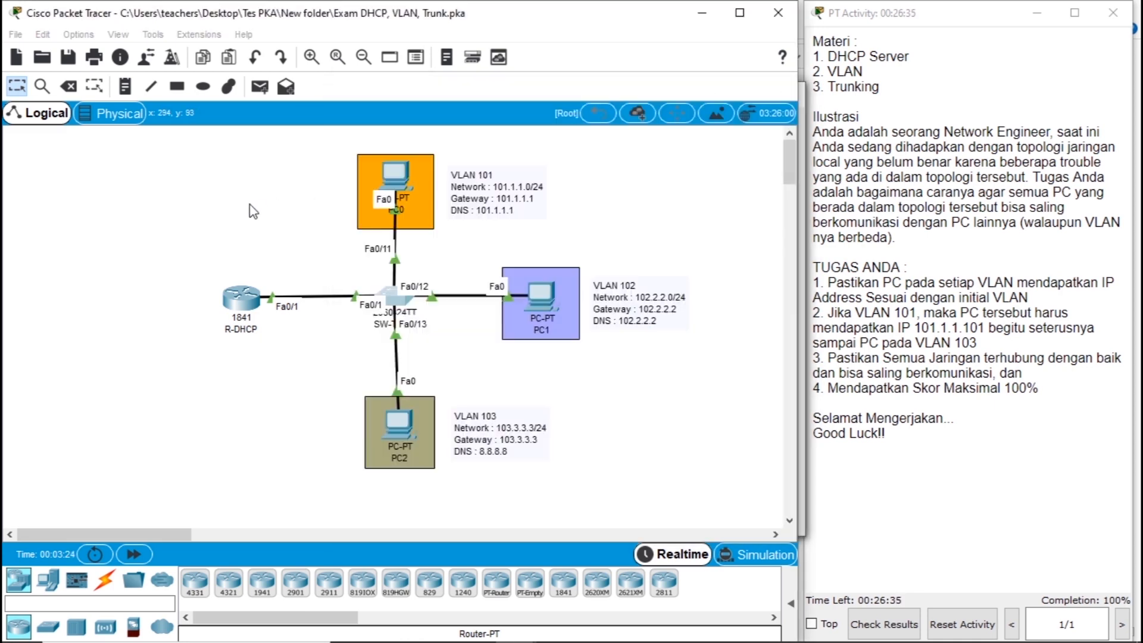
pyautogui.click(400, 172)
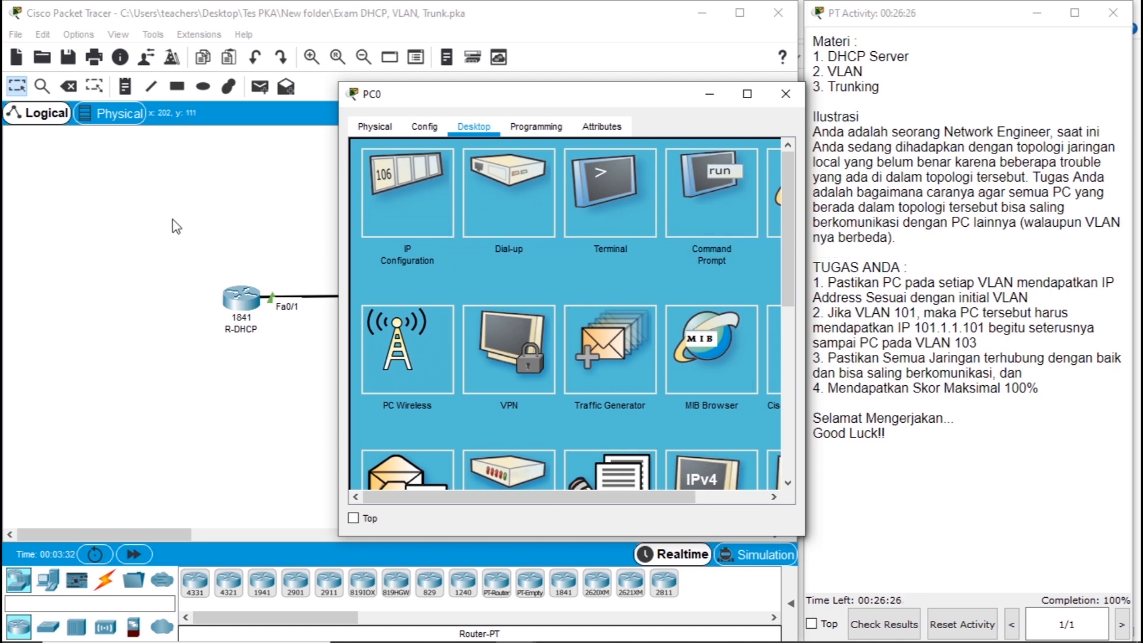
# Try to obtain PC0's IPv4 settings through DHCP in its IP configuration
pyautogui.click(397, 236)
pyautogui.click(394, 225)
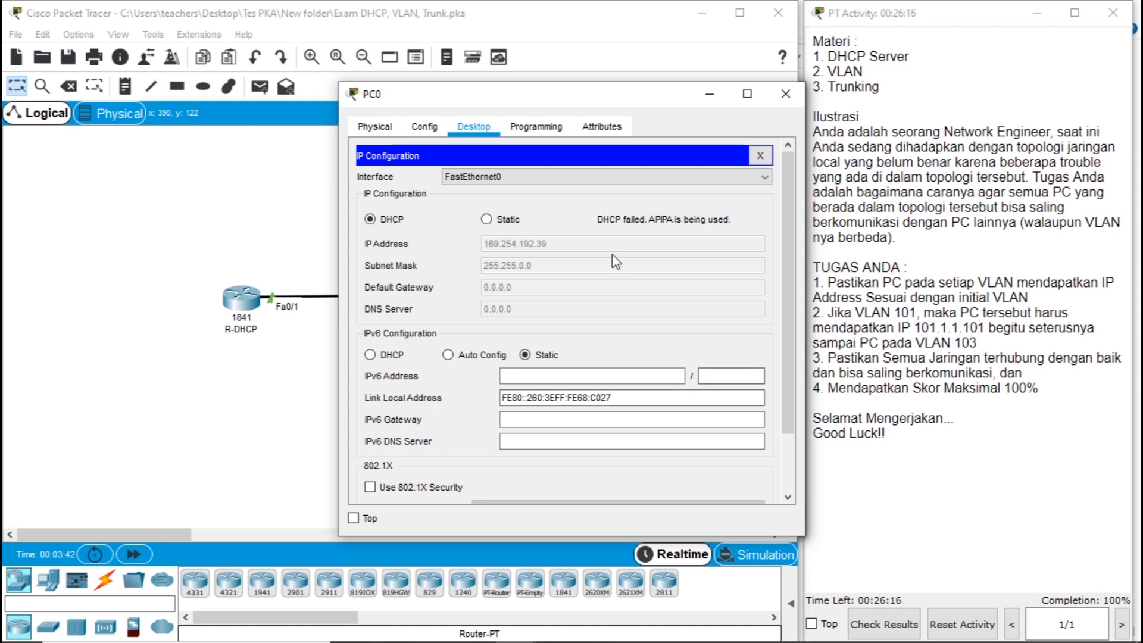
# Configure interface f0/1 on SW-Trunk as a trunk port with switchport mode trunk
pyautogui.click(278, 262)
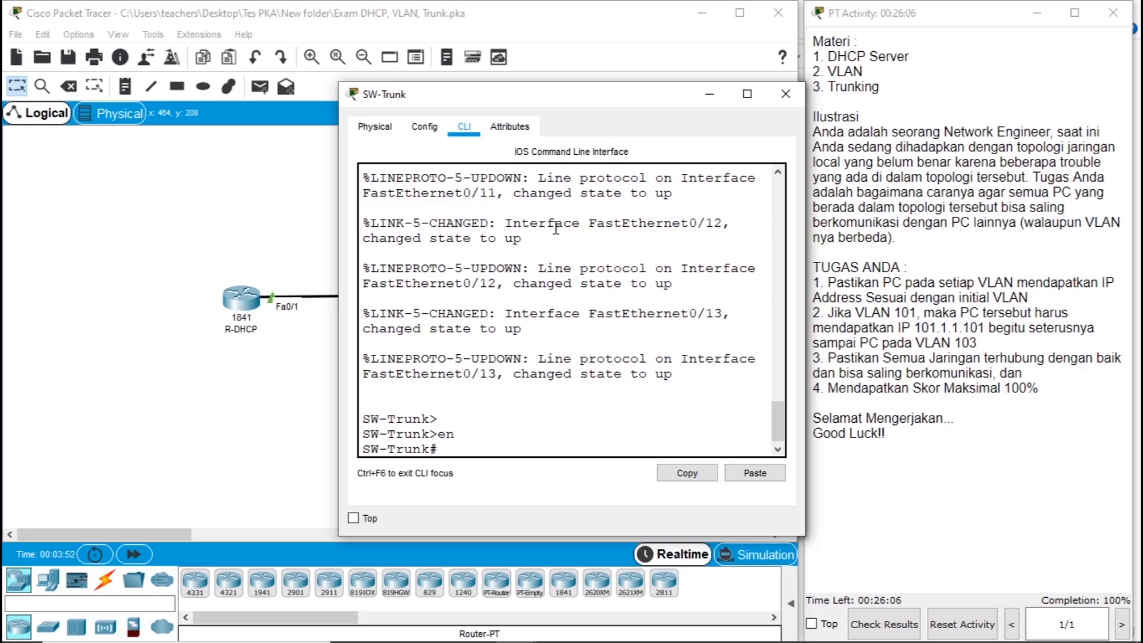
pyautogui.moveTo(483, 94)
pyautogui.mouseDown()
pyautogui.moveTo(727, 105)
pyautogui.moveTo(488, 72)
pyautogui.mouseUp()
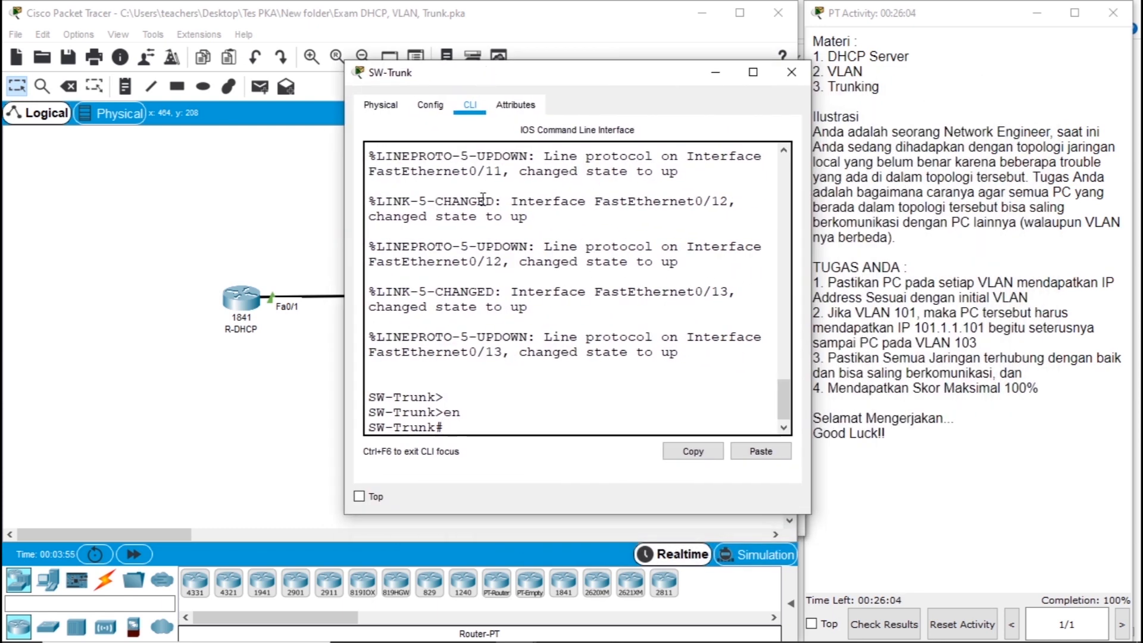
pyautogui.write('conf t')
pyautogui.press('Return')
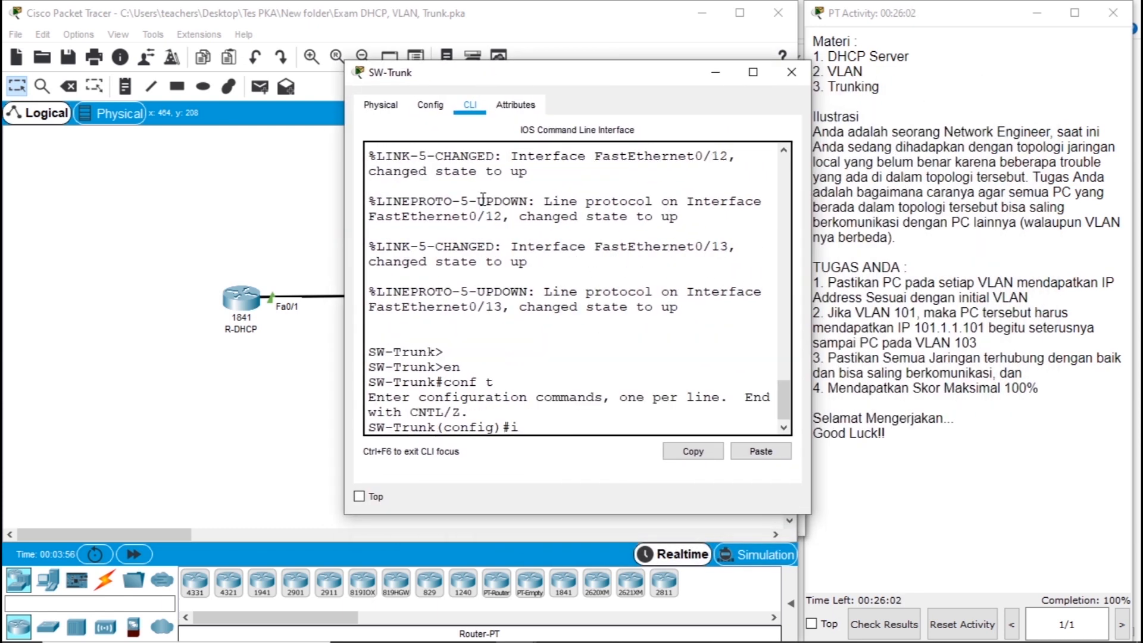
pyautogui.write('int f0/1')
pyautogui.press('Return')
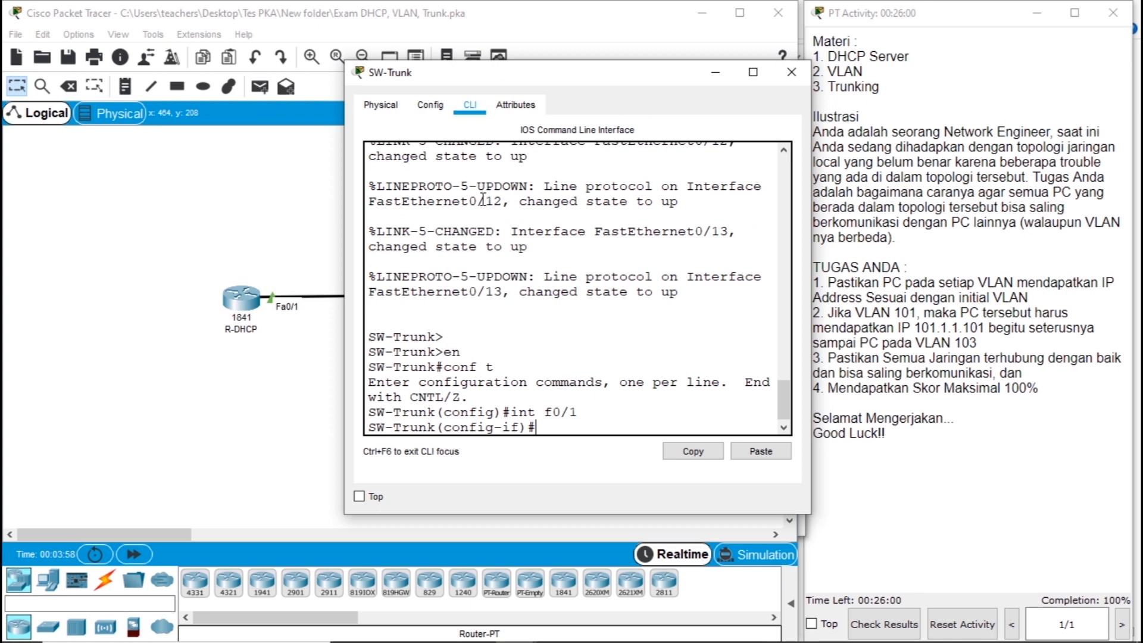
pyautogui.write('sw')
pyautogui.press('Tab')
pyautogui.write('mode tr')
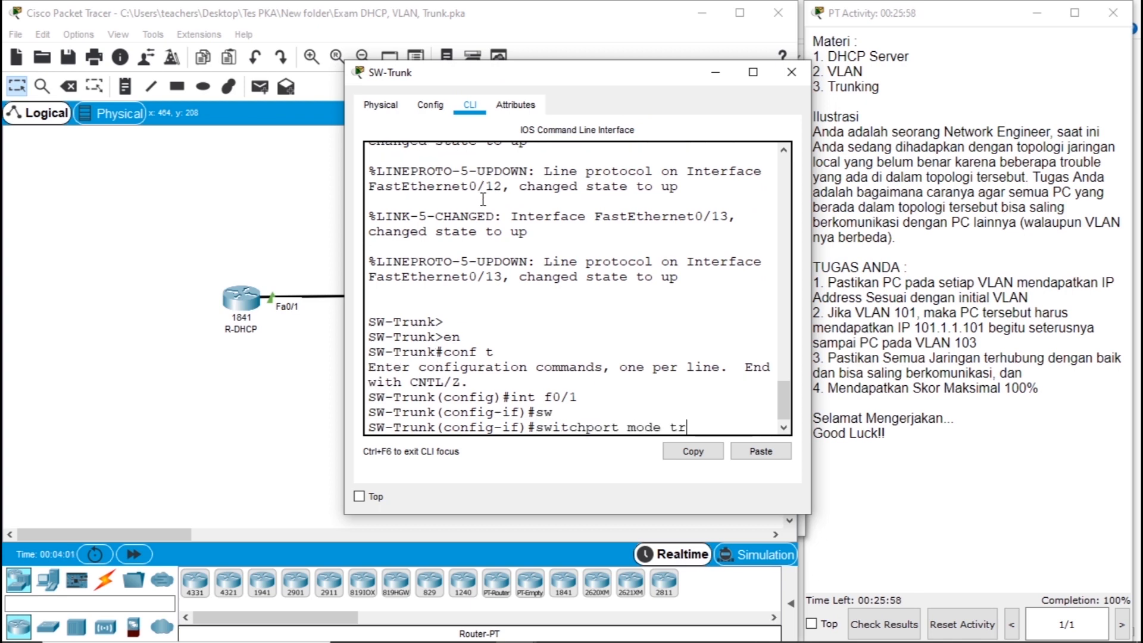
pyautogui.write('unk')
pyautogui.press('Return')
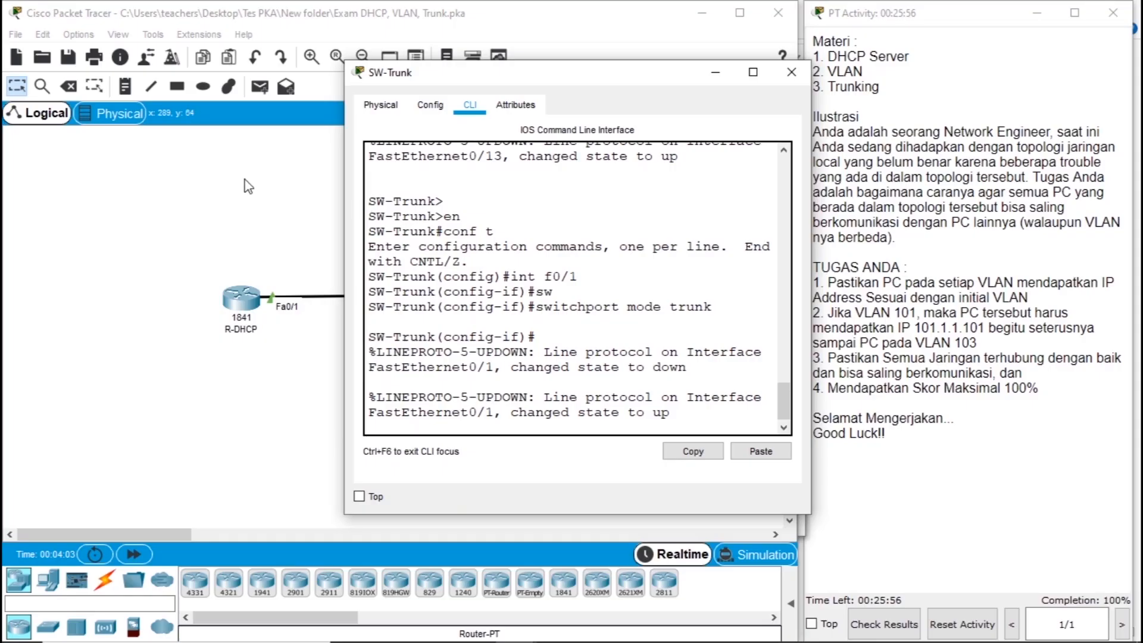
# Fast-forward the network time and request PC0's address again by toggling its IP configuration between Static and DHCP, ending on DHCP
pyautogui.click(244, 178)
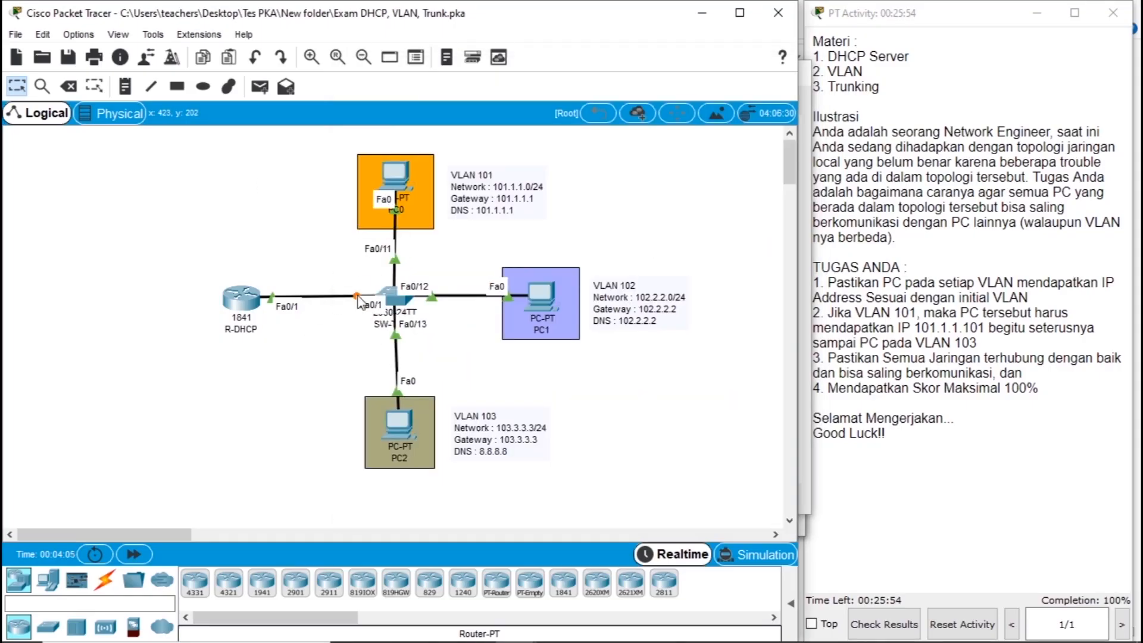
pyautogui.click(135, 555)
pyautogui.moveTo(391, 177)
pyautogui.click(408, 173)
pyautogui.click(486, 219)
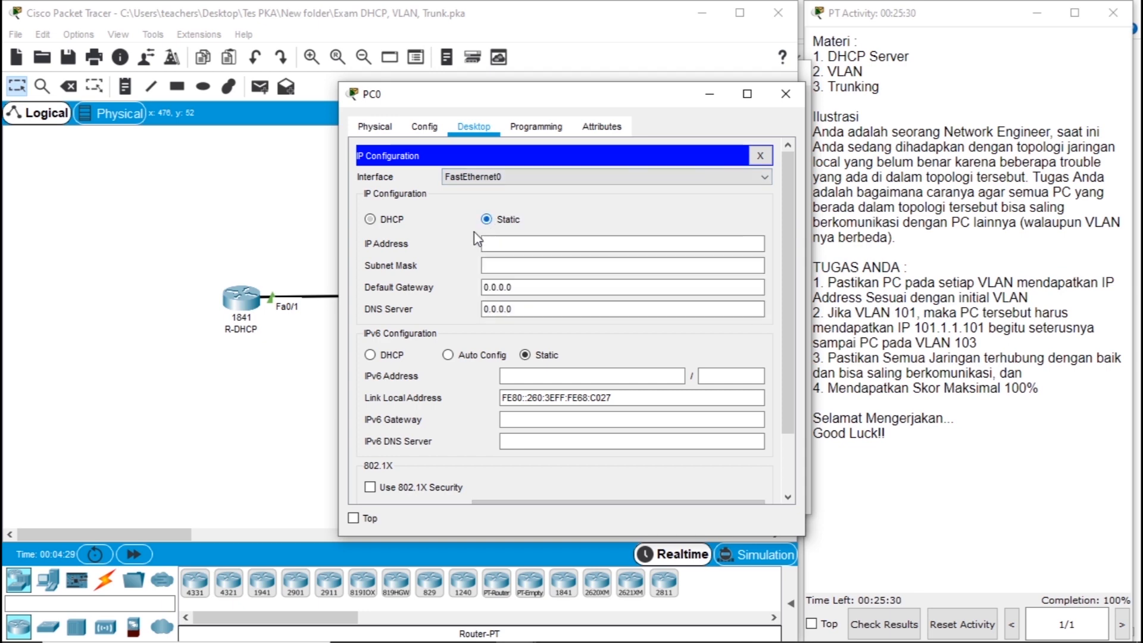
pyautogui.click(370, 220)
pyautogui.moveTo(563, 103); pyautogui.dragTo(692, 86)
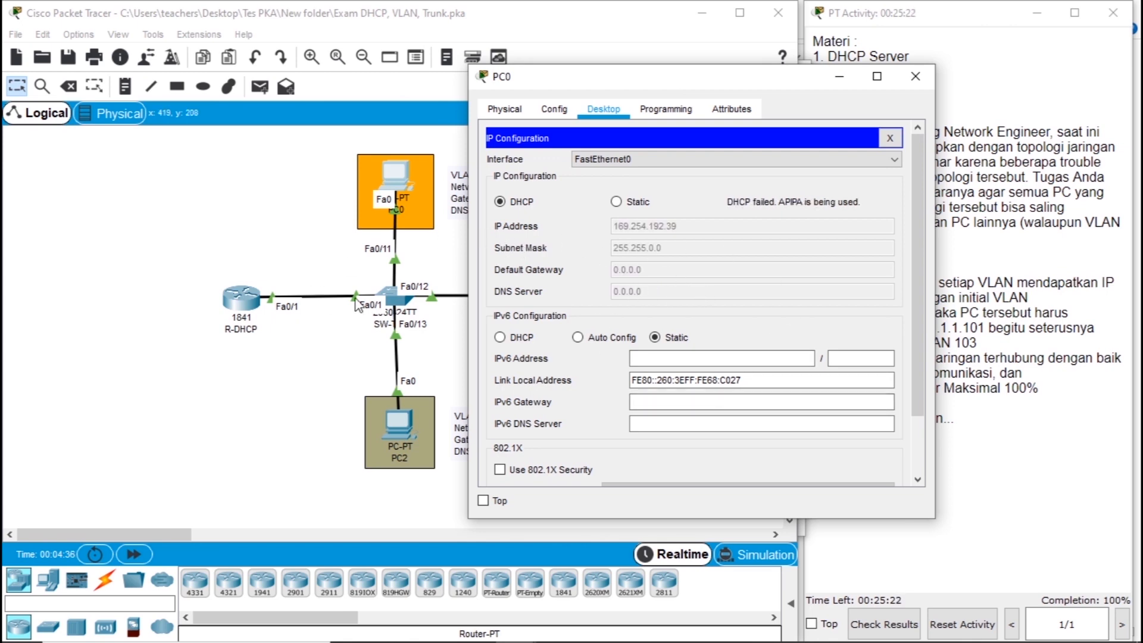
pyautogui.click(642, 202)
pyautogui.click(520, 206)
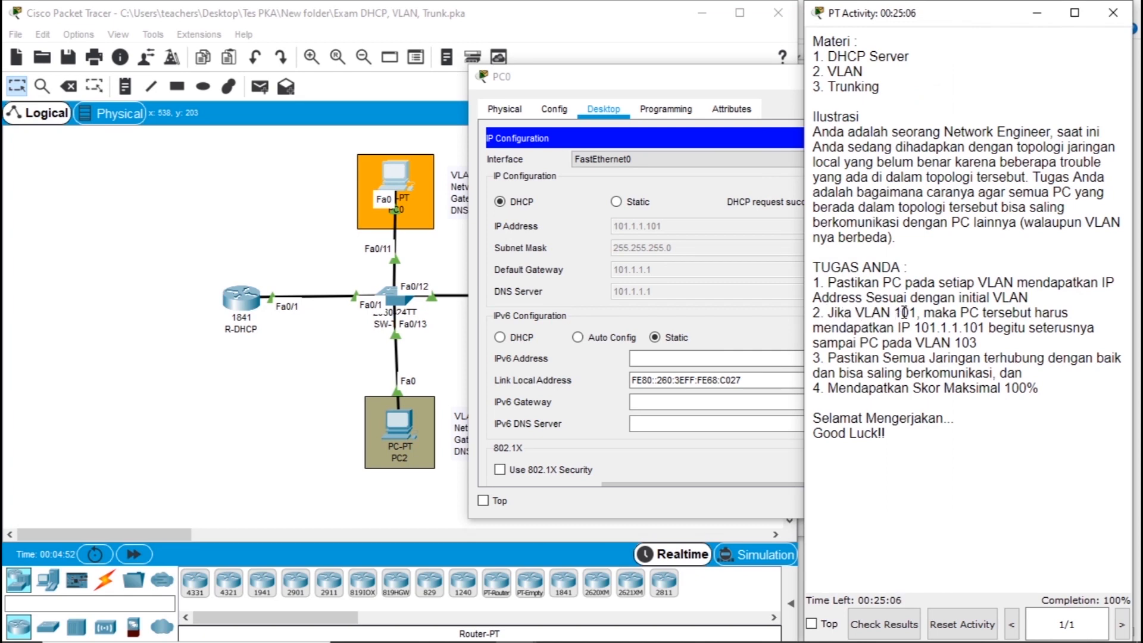
# Compare PC0's assigned IP address with the 101.1.1.101 required for VLAN 101 in the activity instructions, and close PC0
pyautogui.moveTo(915, 314); pyautogui.dragTo(896, 315)
pyautogui.click(934, 312)
pyautogui.moveTo(984, 327); pyautogui.dragTo(918, 327)
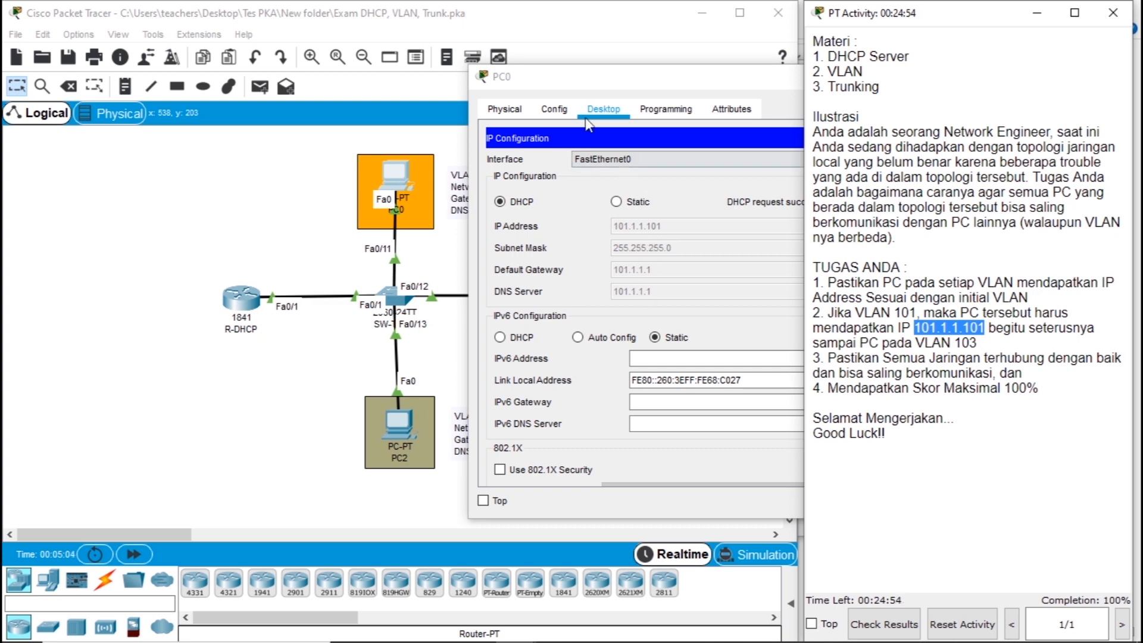
pyautogui.moveTo(562, 93); pyautogui.dragTo(260, 100)
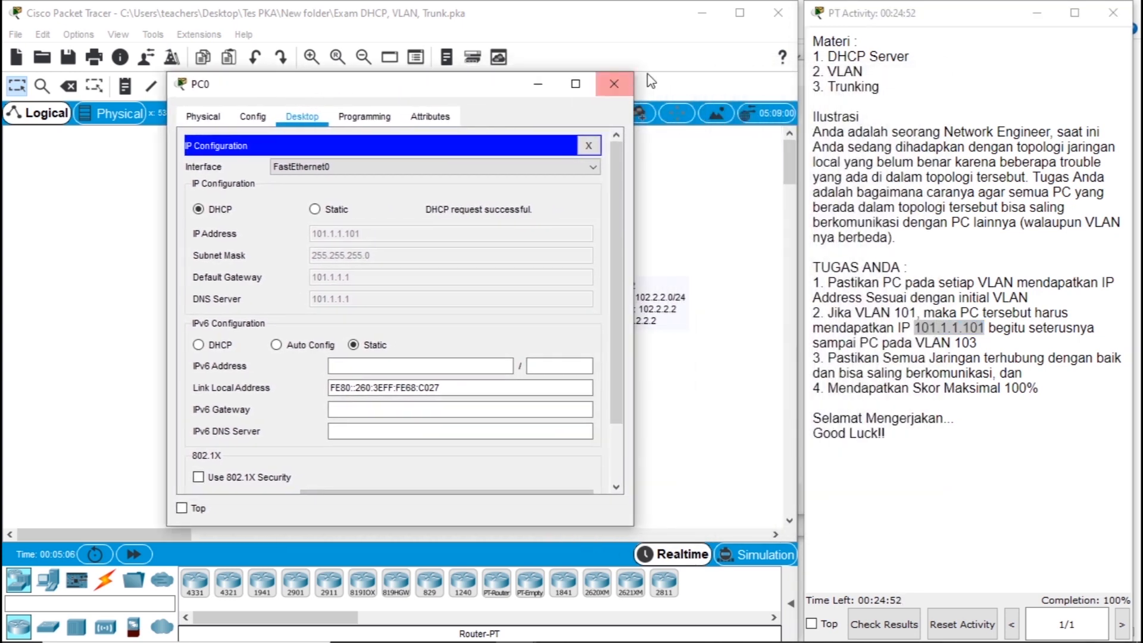
pyautogui.click(615, 86)
# Set PC1's IP configuration to DHCP and close PC1 once its address is assigned
pyautogui.click(547, 303)
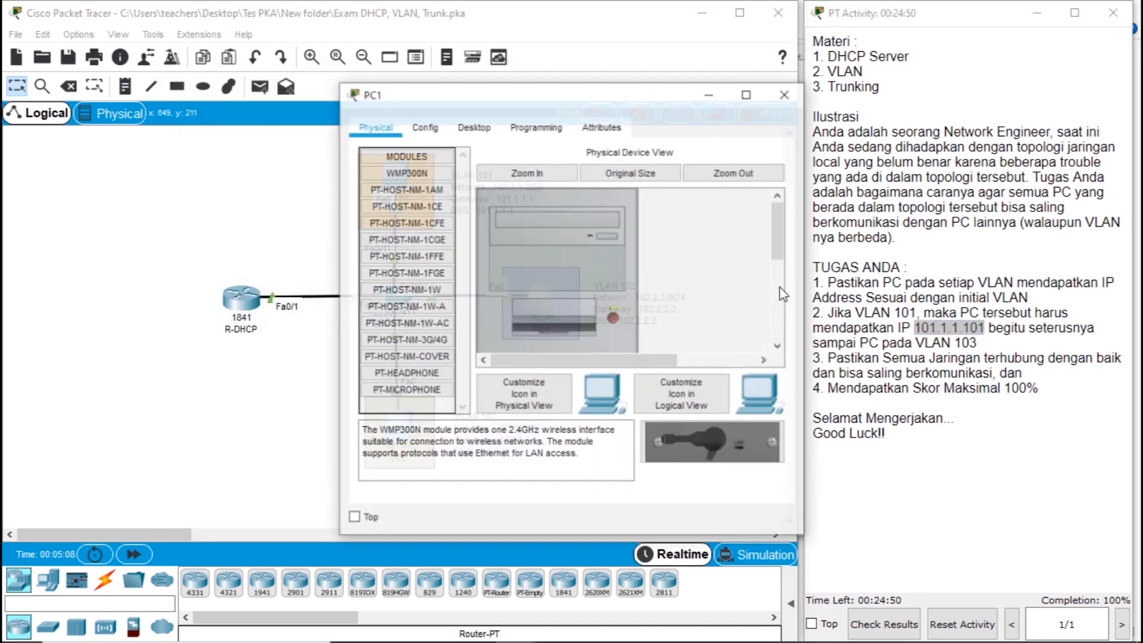
pyautogui.click(473, 126)
pyautogui.click(404, 235)
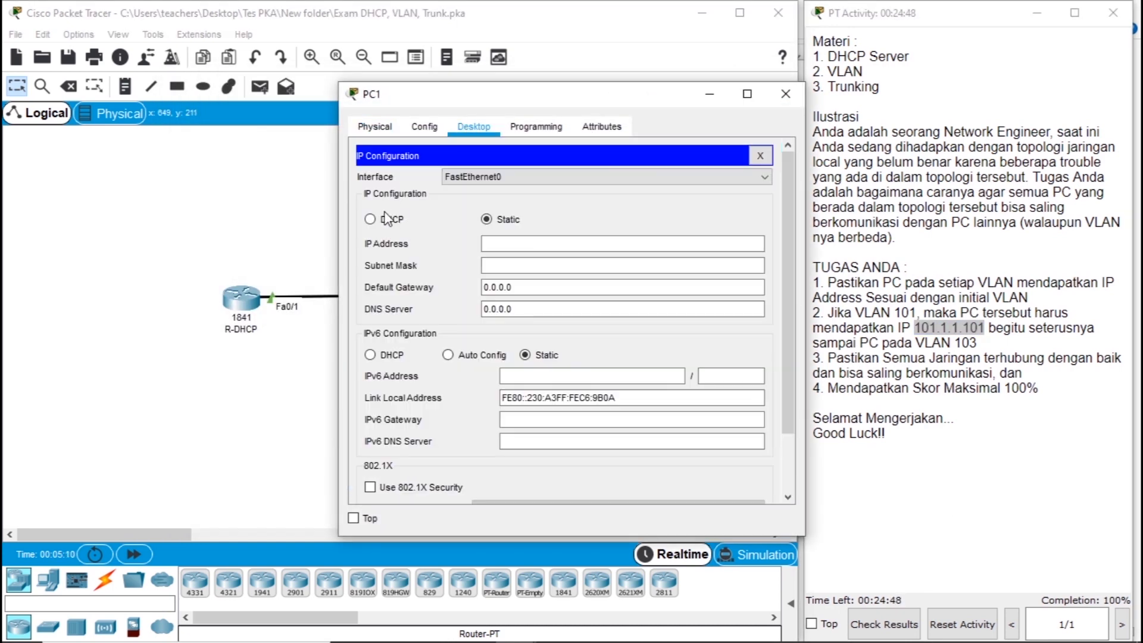
pyautogui.click(387, 220)
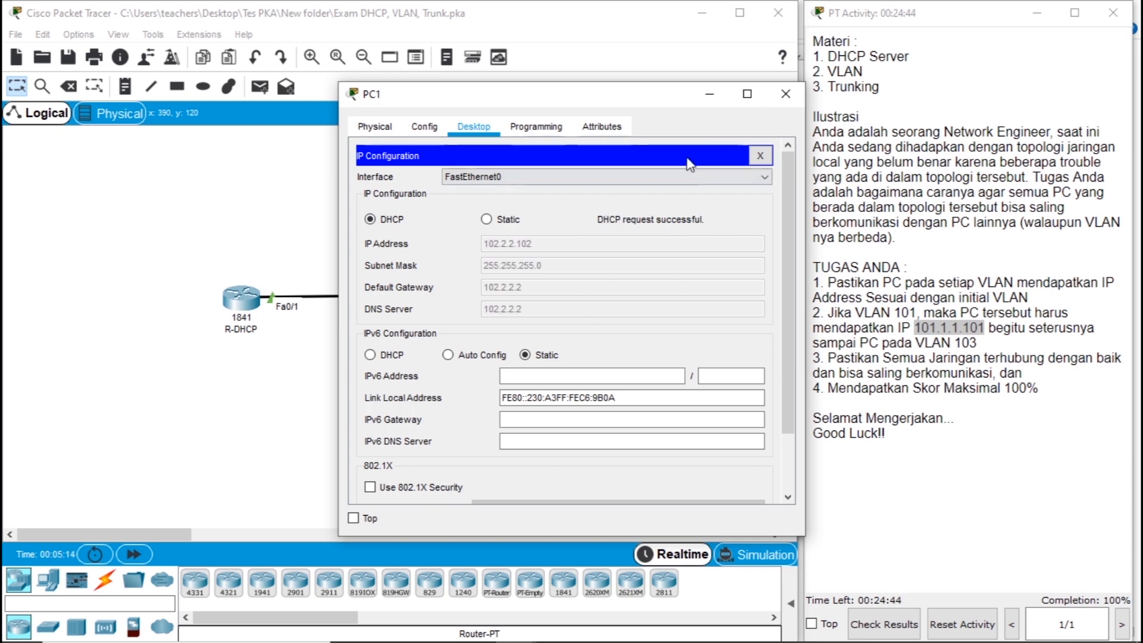
pyautogui.click(786, 93)
# Set PC2's IP configuration to DHCP and return to the topology
pyautogui.click(415, 417)
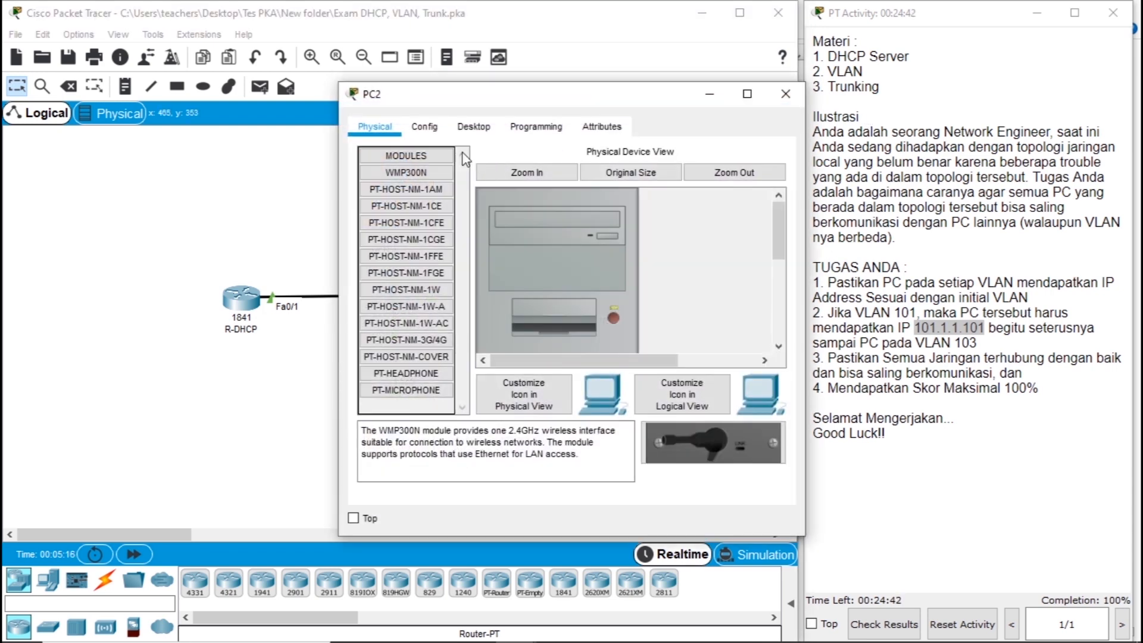
pyautogui.click(474, 126)
pyautogui.click(441, 212)
pyautogui.click(393, 218)
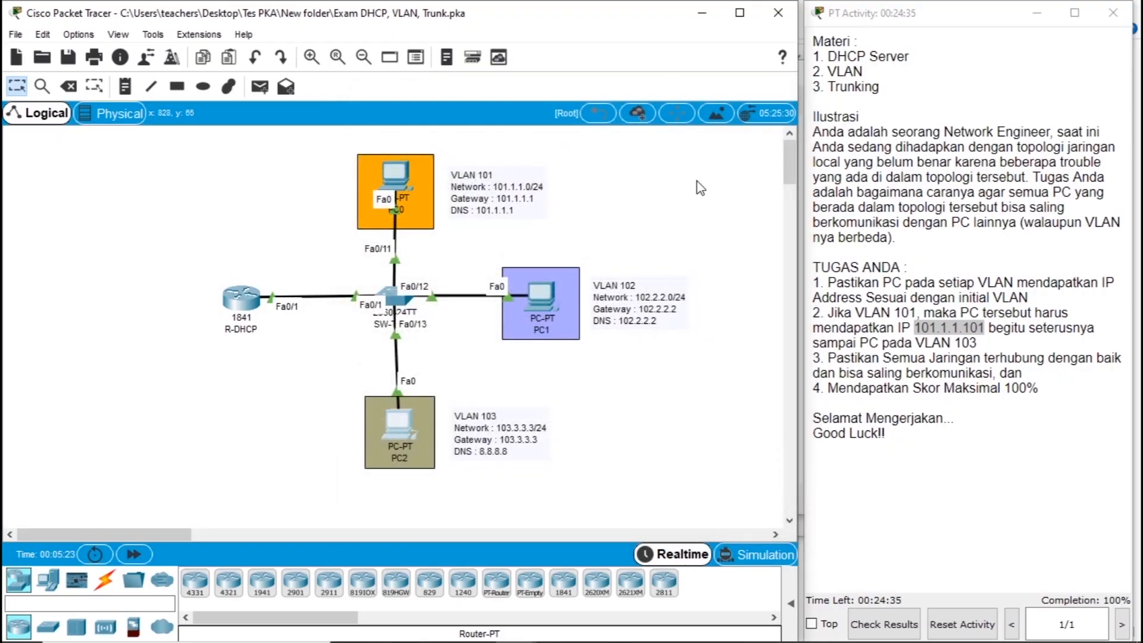
# Ping PC2 at 103.3.3.103 twice from R-DHCP's command line and check the success rate of each attempt
pyautogui.click(252, 305)
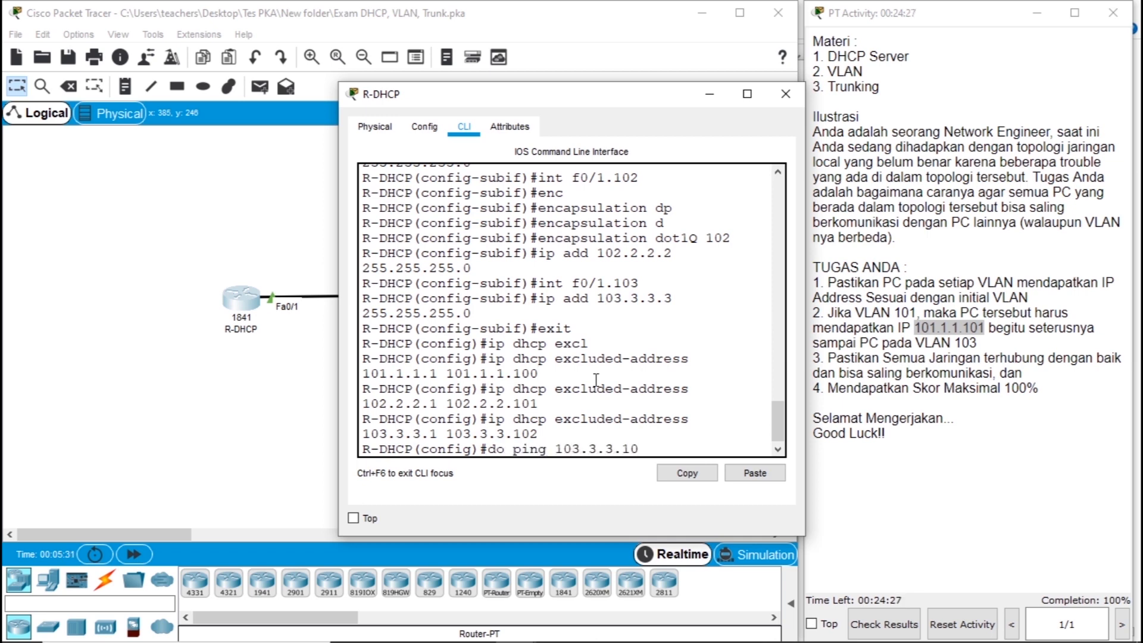
pyautogui.write('3')
pyautogui.press('Return')
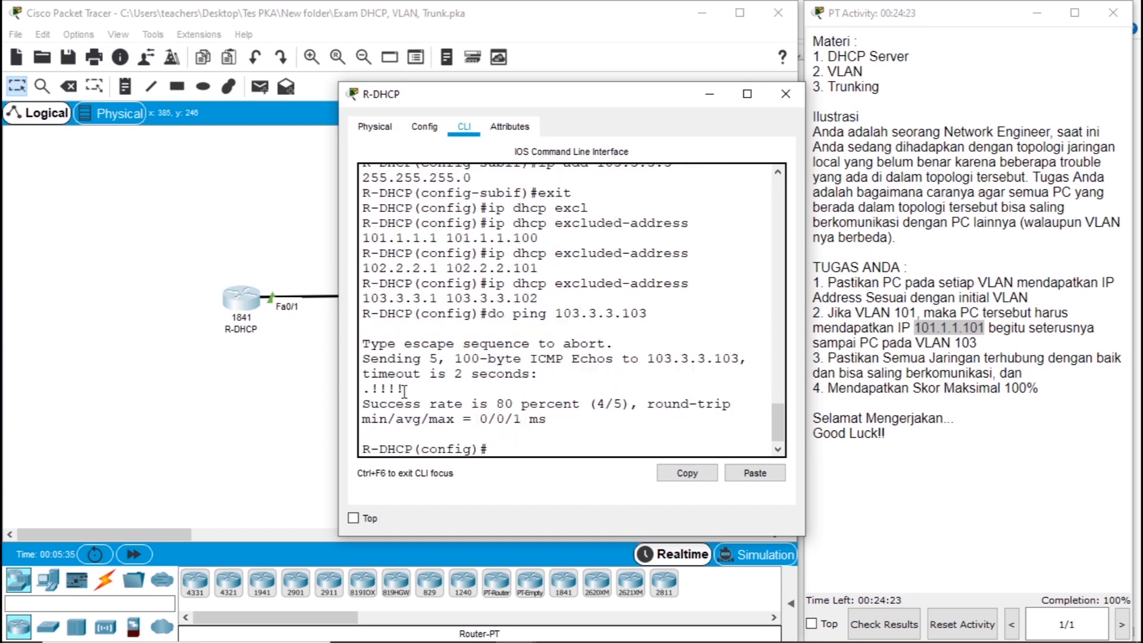
pyautogui.moveTo(404, 389); pyautogui.dragTo(371, 390)
pyautogui.moveTo(493, 404); pyautogui.dragTo(571, 399)
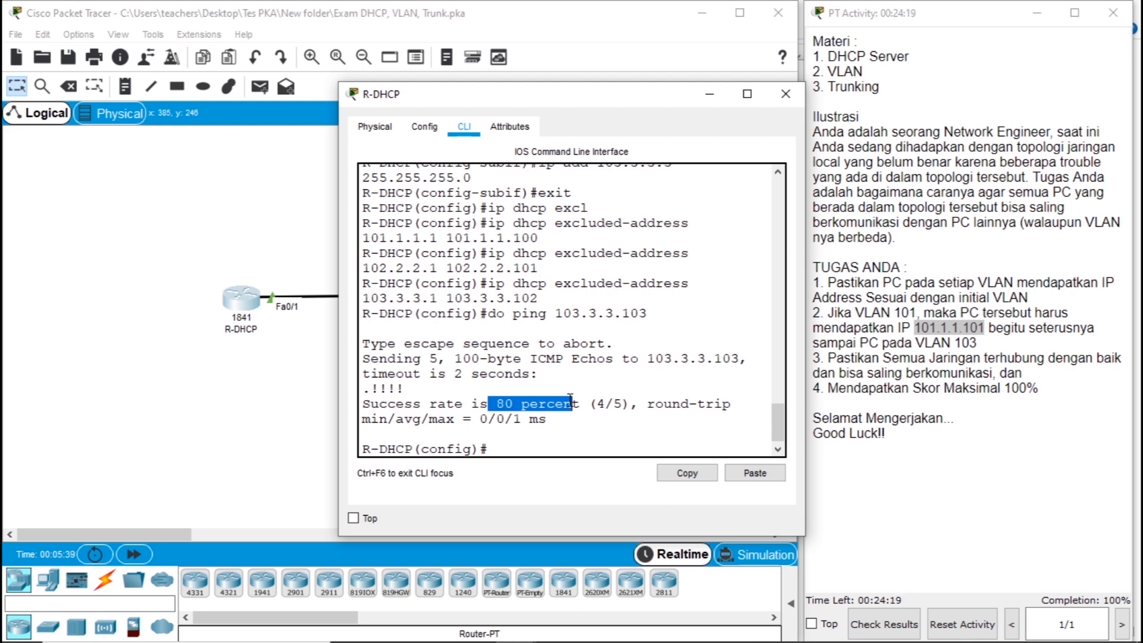
pyautogui.press('Up')
pyautogui.press('Return')
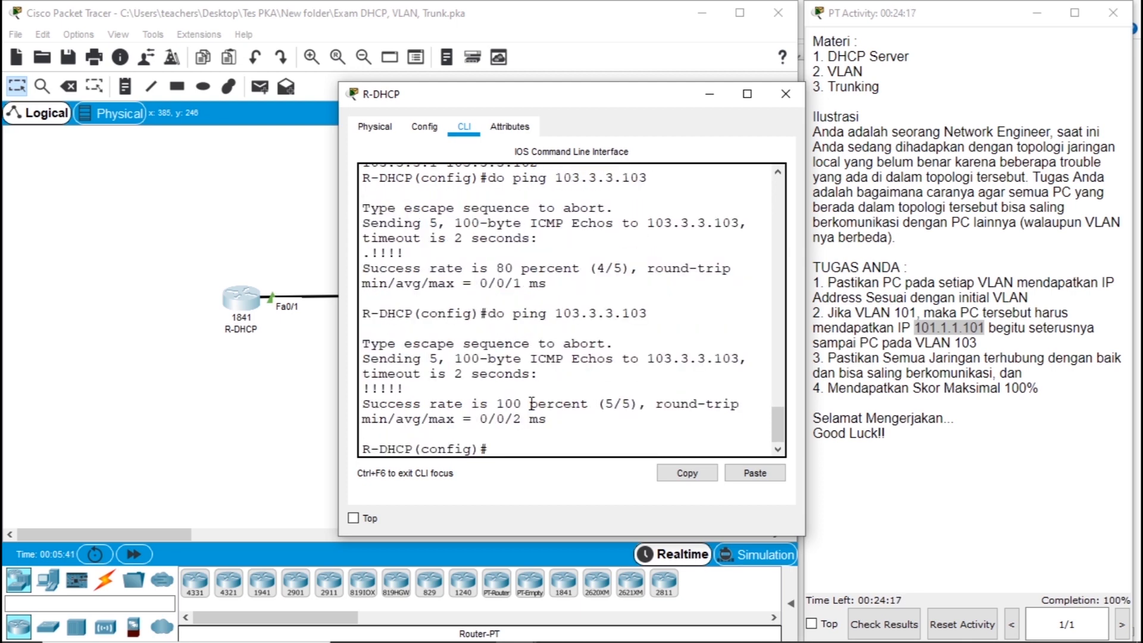
pyautogui.moveTo(533, 404); pyautogui.dragTo(496, 404)
pyautogui.click(268, 450)
# Ping PC0 at 101.1.1.101 from PC2's command prompt, check the replies and close PC2
pyautogui.click(402, 424)
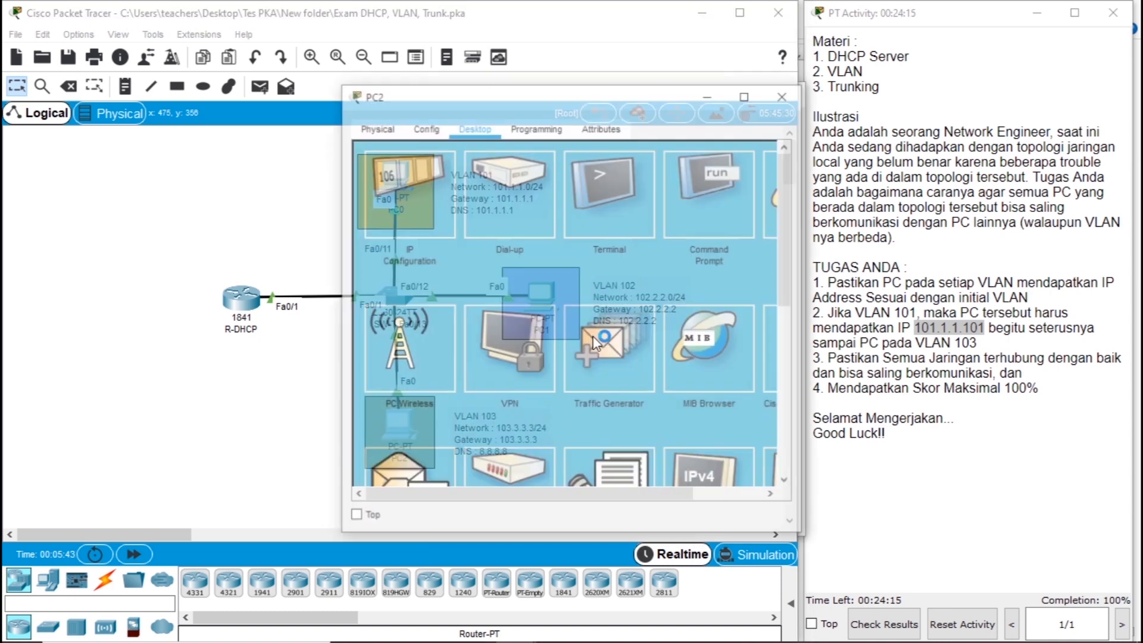
pyautogui.click(705, 227)
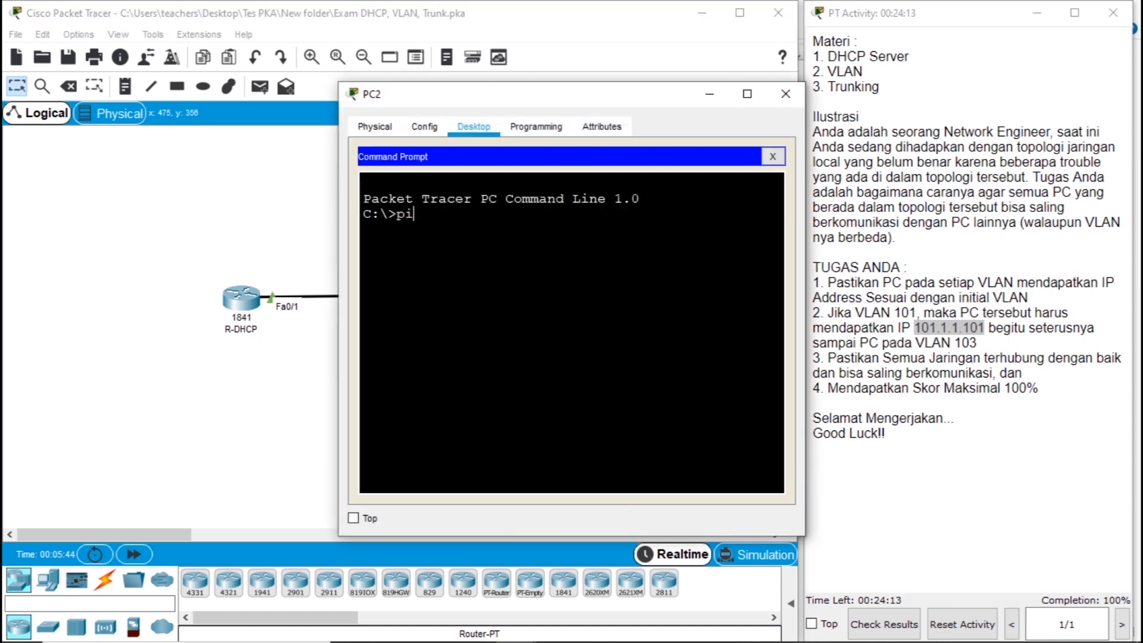
pyautogui.write('ping 101.1.1.101')
pyautogui.press('Return')
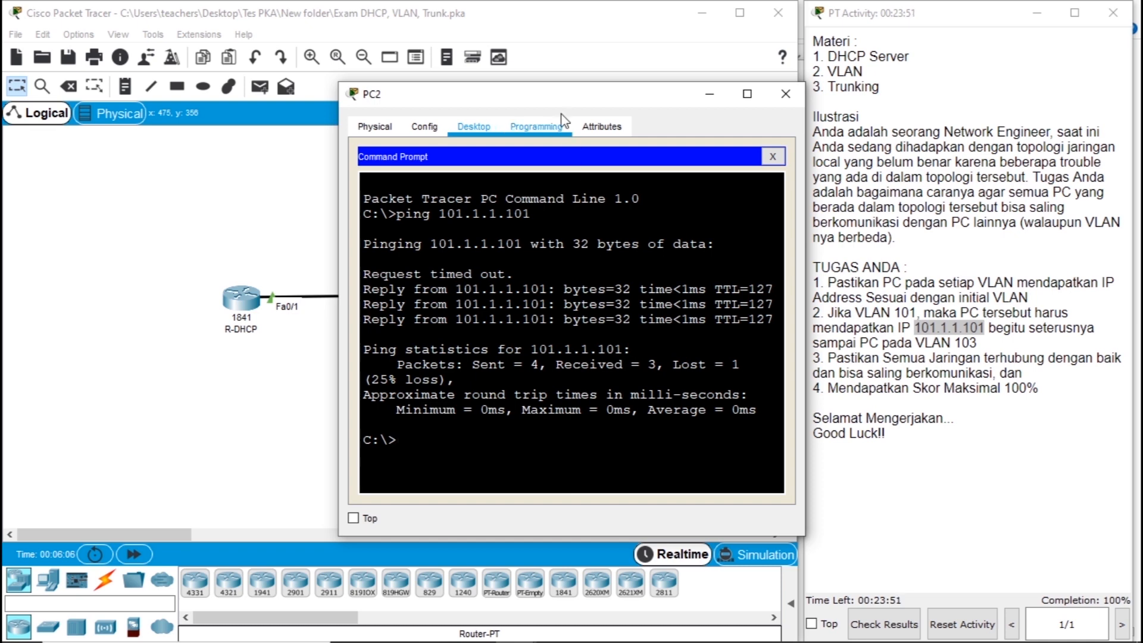
pyautogui.moveTo(534, 100); pyautogui.dragTo(369, 126)
pyautogui.click(619, 122)
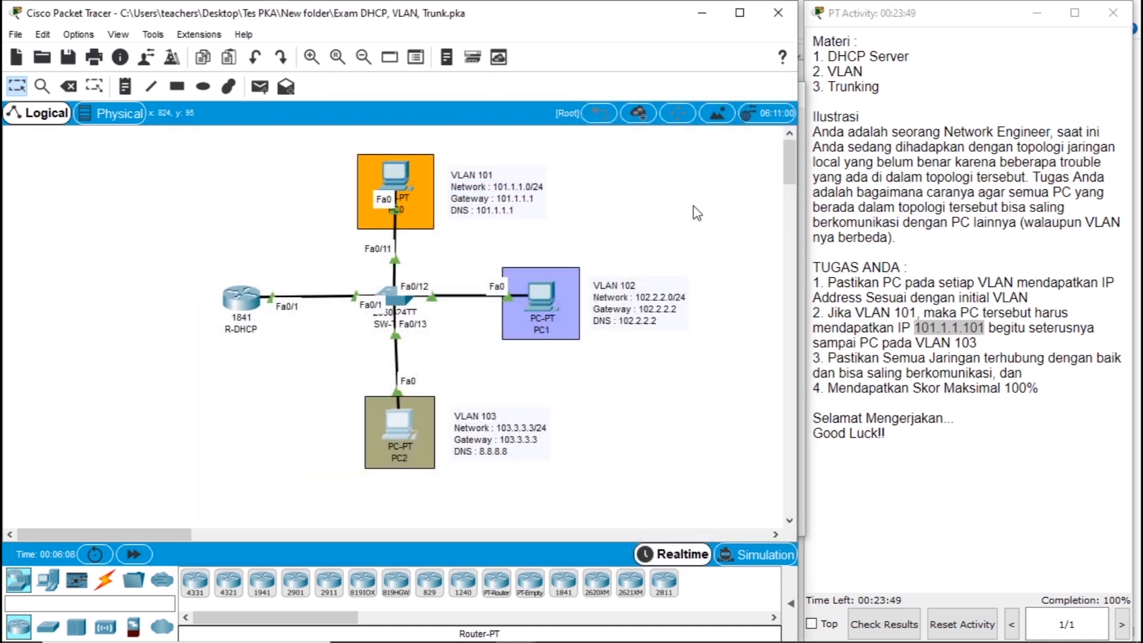